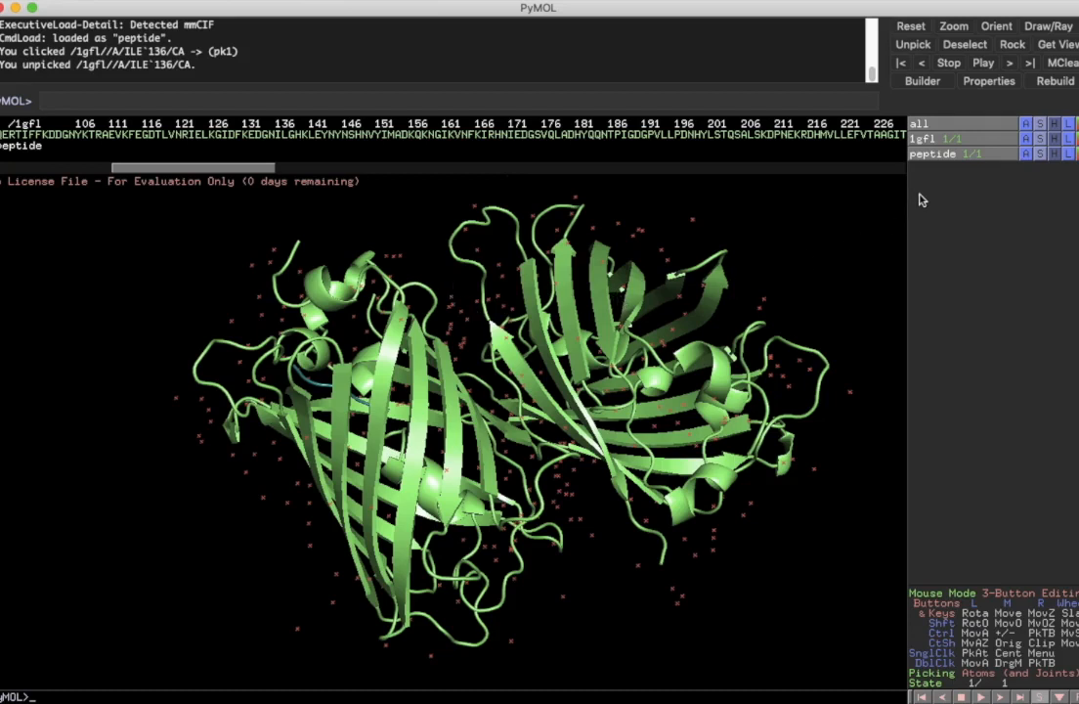
- Remove the waters from all objects and set the mouse to 3-Button Viewing mode with Molecules as the selection level
click(1025, 124)
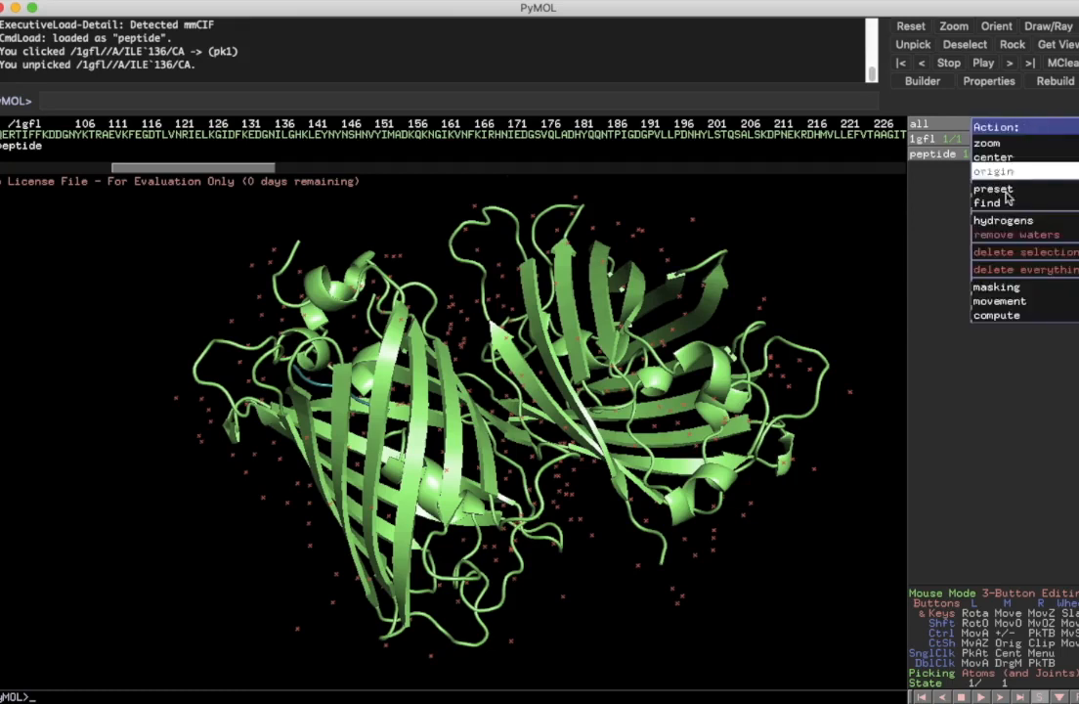
click(999, 239)
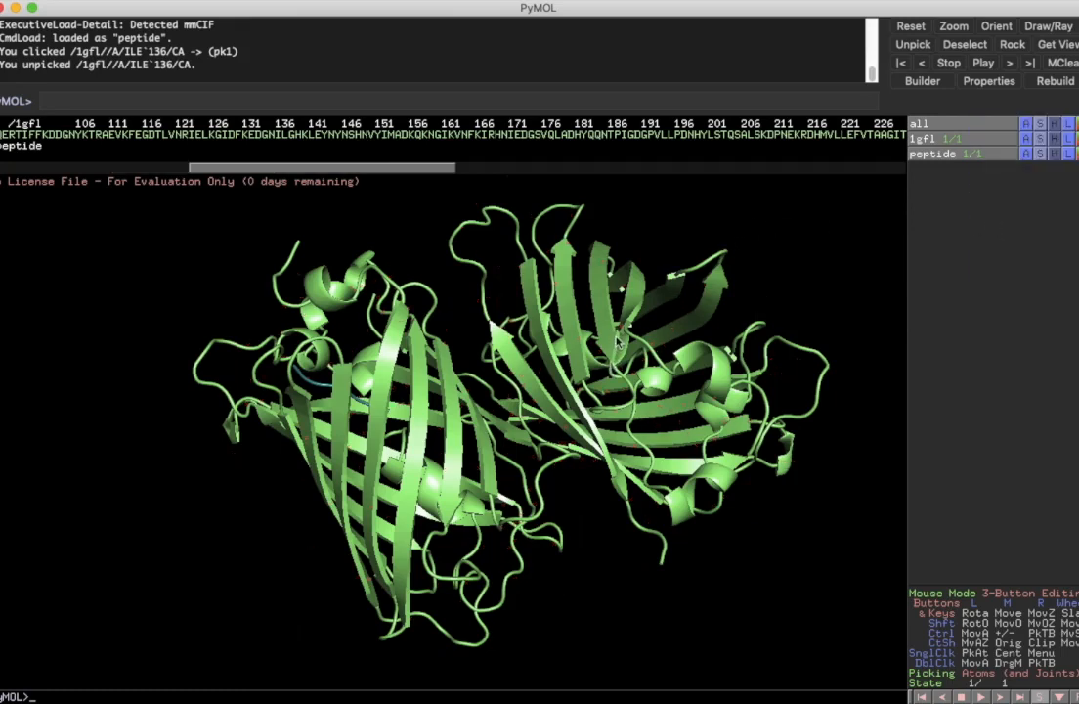
click(1014, 595)
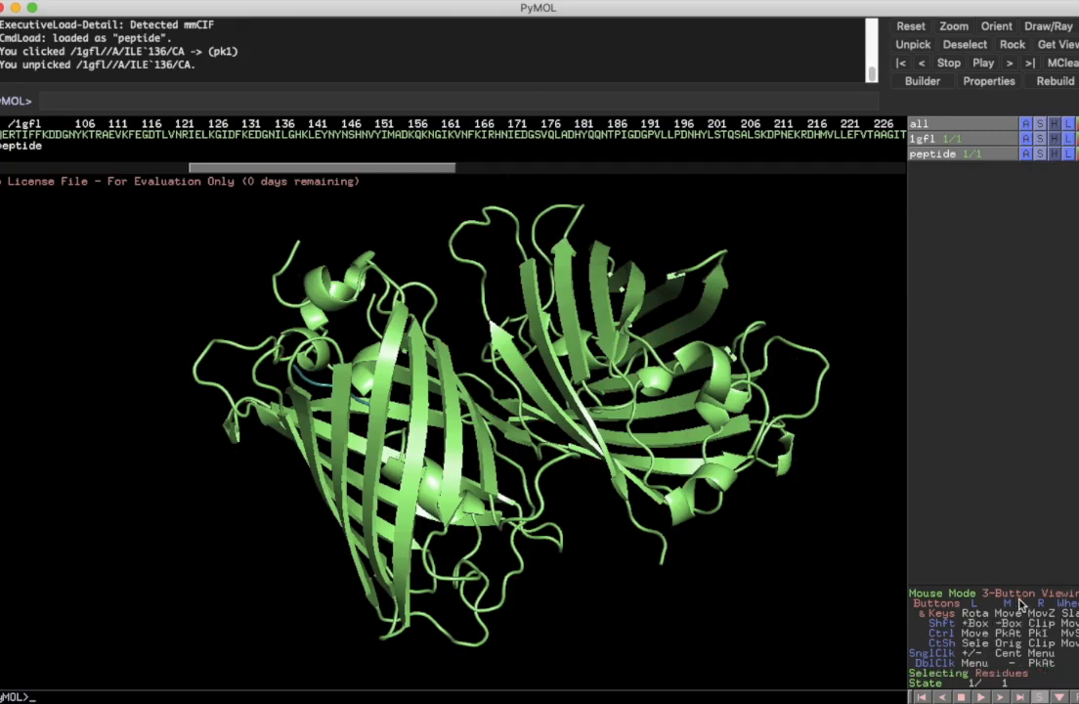
click(1001, 672)
click(1001, 673)
click(1001, 673)
click(1001, 673)
- Select the whole chain A barrel of 1gfl and remove its atoms
click(700, 416)
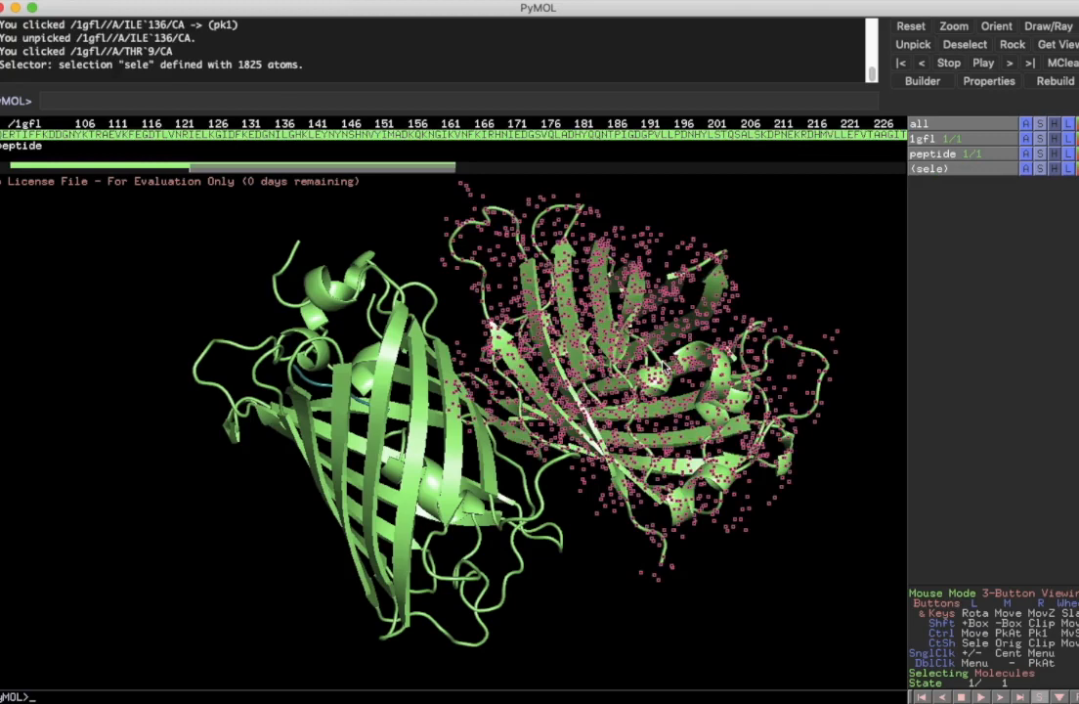
right_click(652, 352)
click(669, 585)
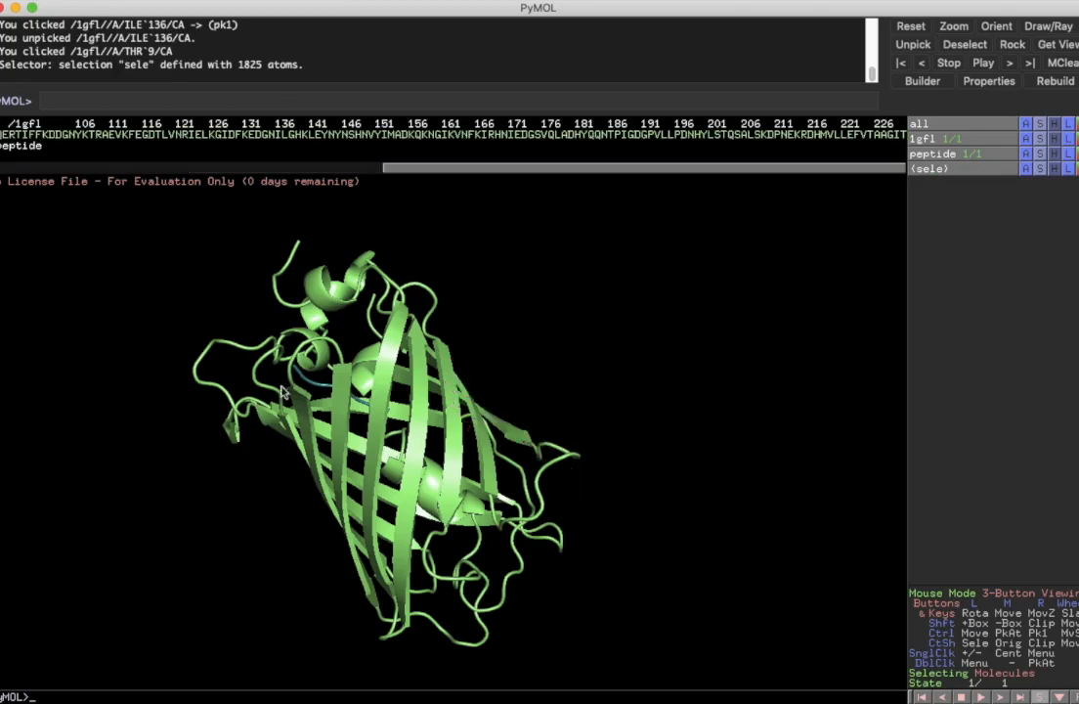
- Change the selection level from Molecules to Residues and clear the whole-chain selection
drag(307, 413, 396, 429)
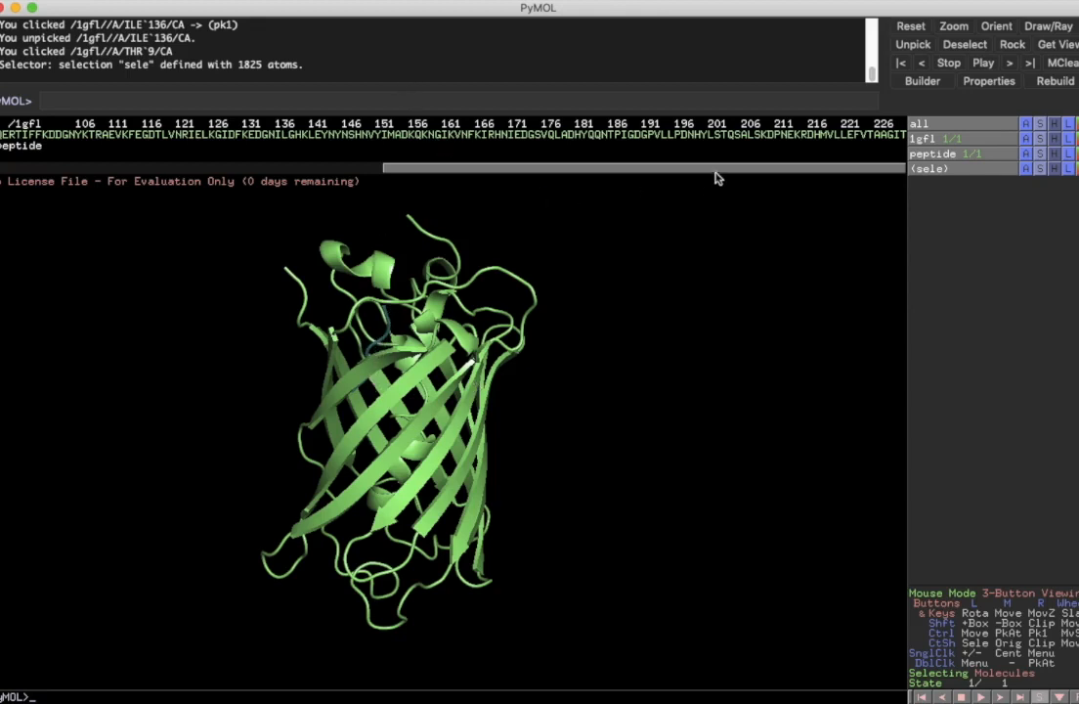
drag(717, 176, 283, 144)
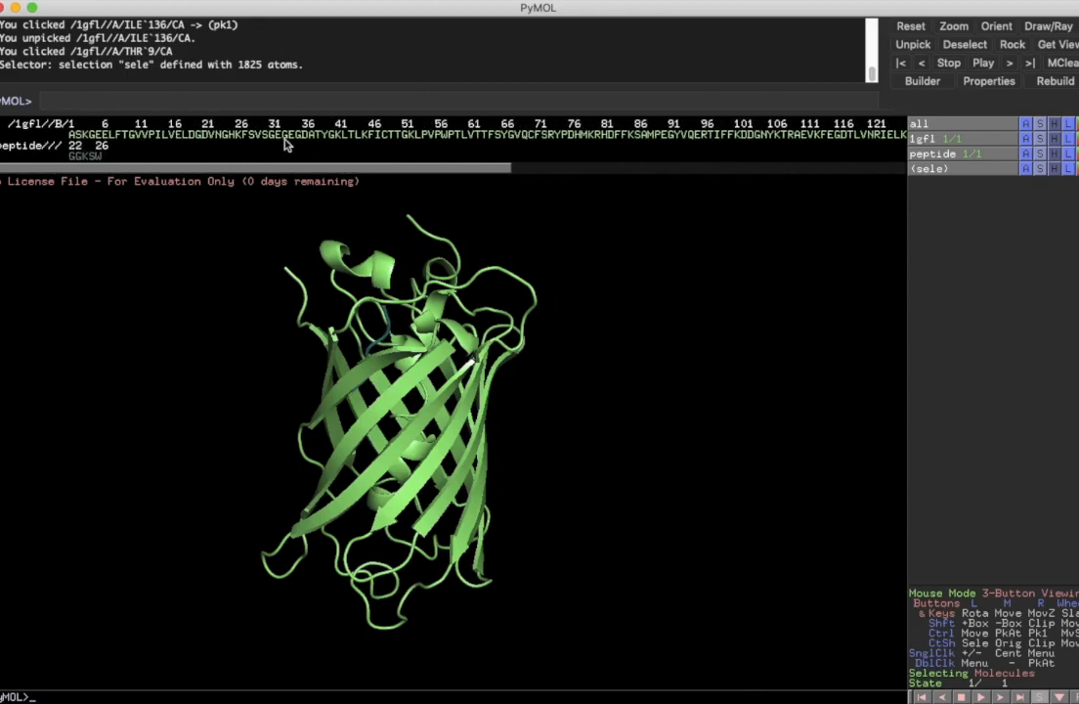
click(64, 123)
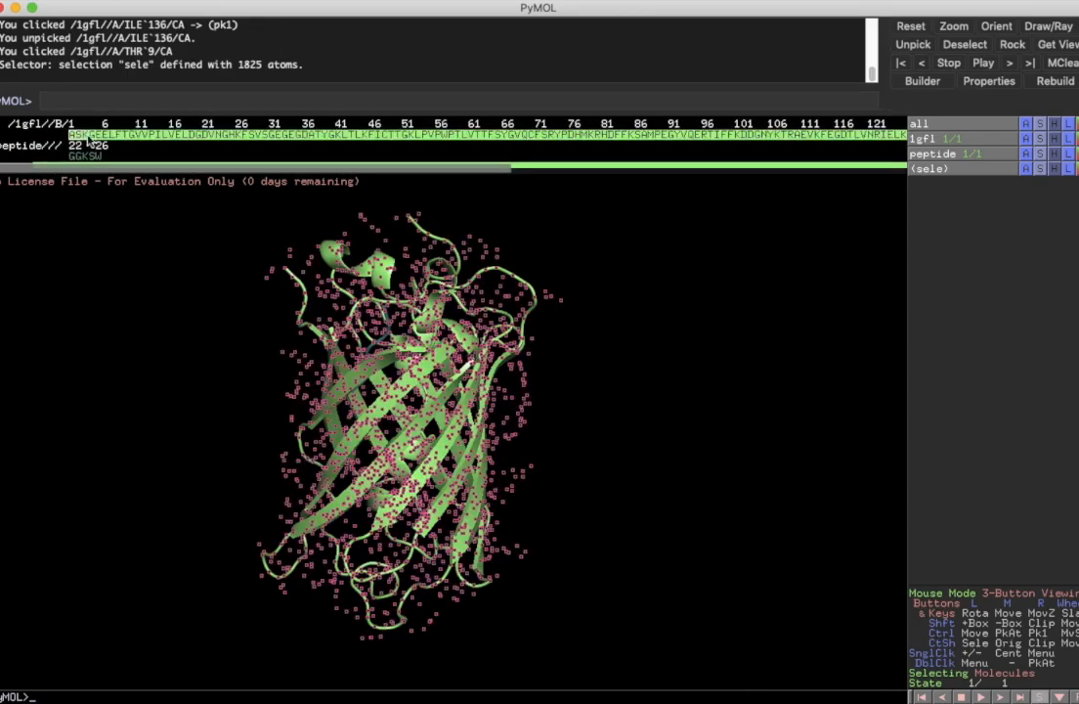
click(995, 673)
click(996, 673)
click(133, 204)
- In the chain B sequence, select the N-terminal residues ASKGEEL and the C-terminal residues VTAAGIT
click(76, 136)
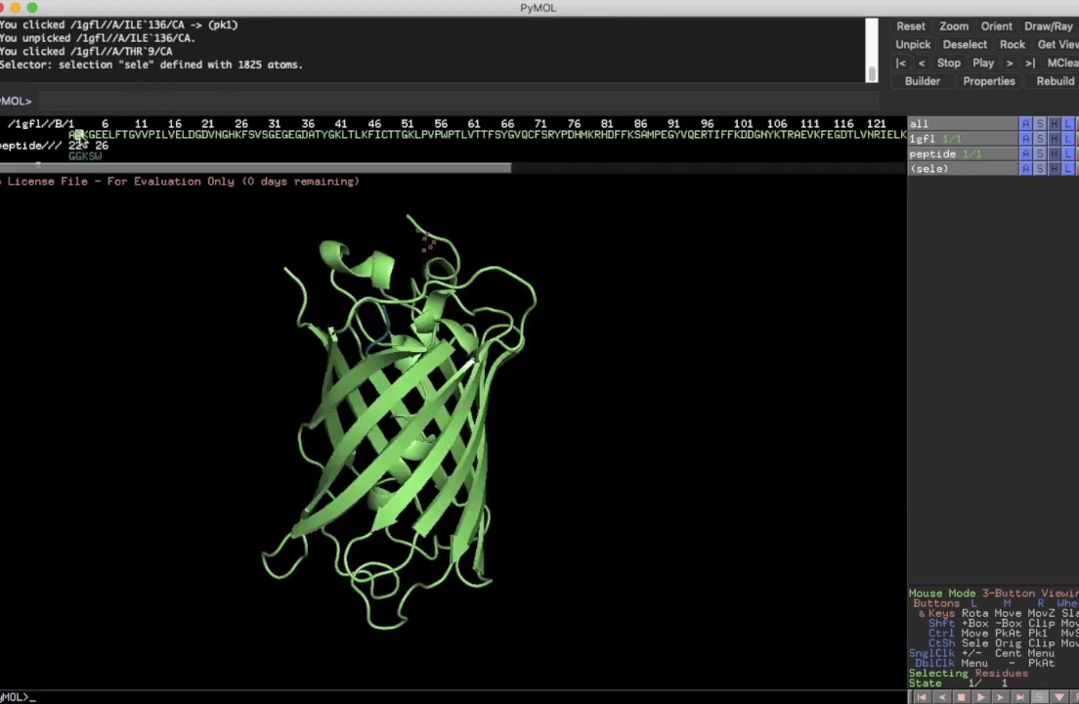
drag(75, 136, 107, 145)
drag(166, 172, 836, 166)
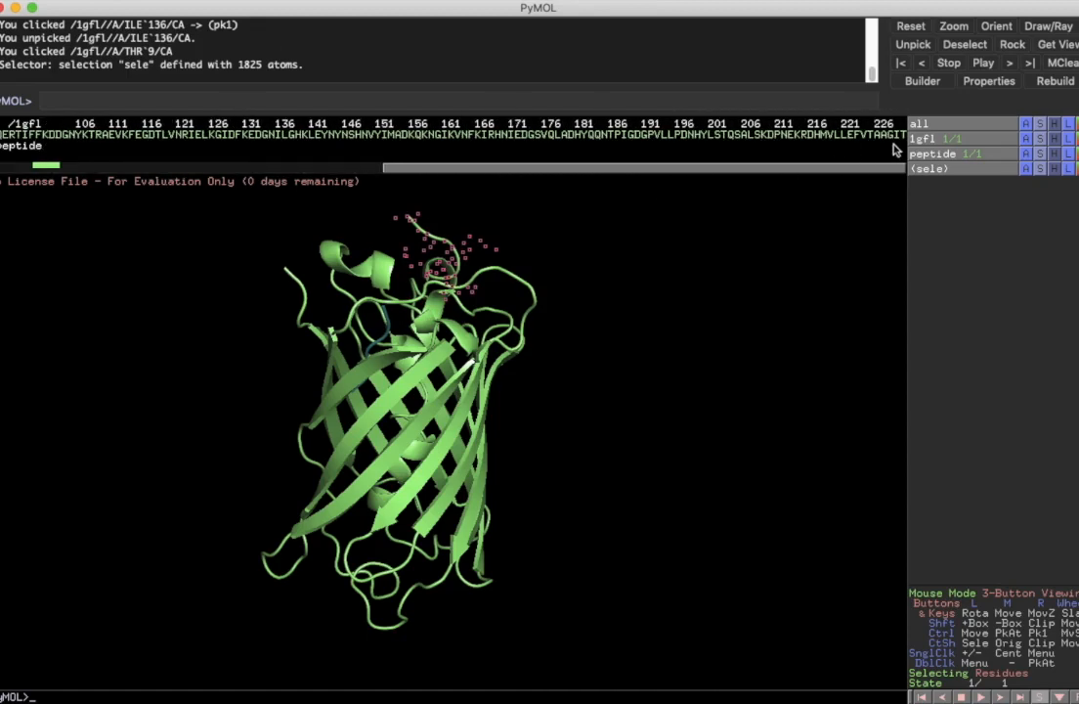
drag(903, 137, 865, 145)
- Deselect the N-terminal residues ASKGEEL so only the C-terminal stretch of chain B stays selected
drag(810, 173, 405, 173)
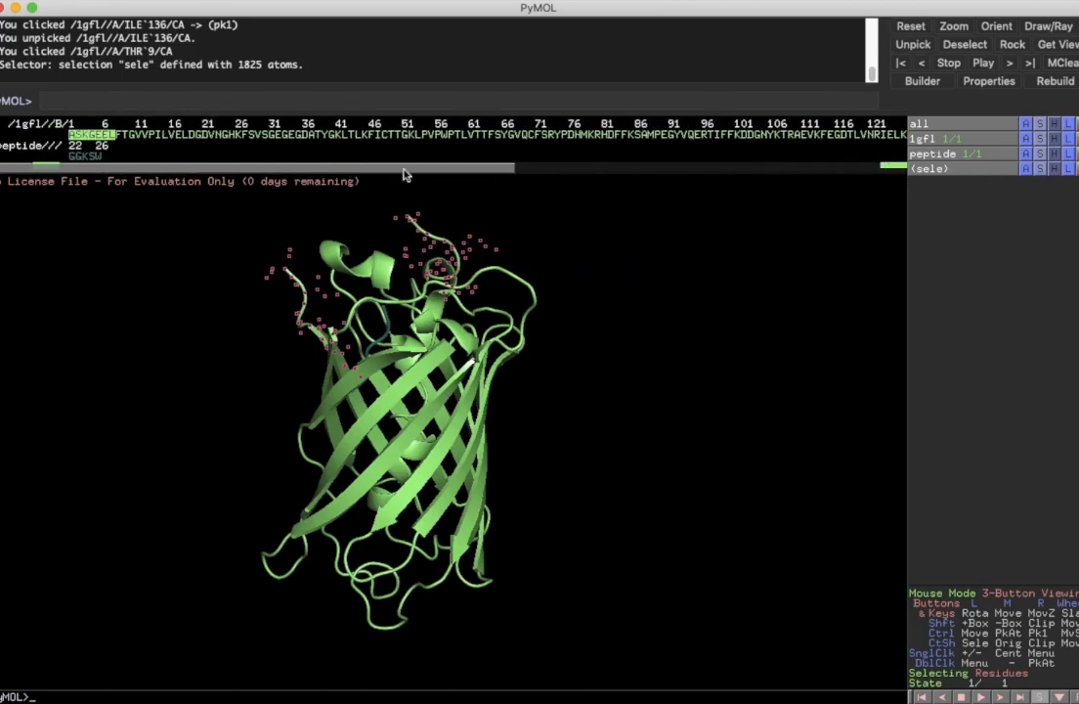
drag(112, 137, 67, 135)
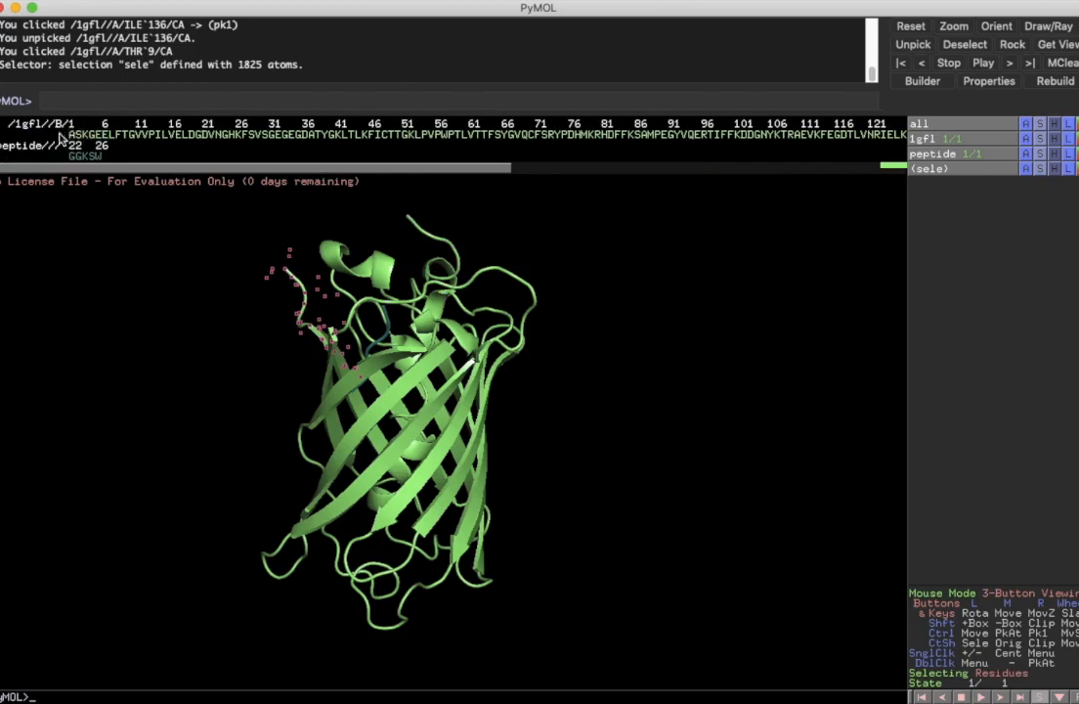
drag(137, 169, 621, 176)
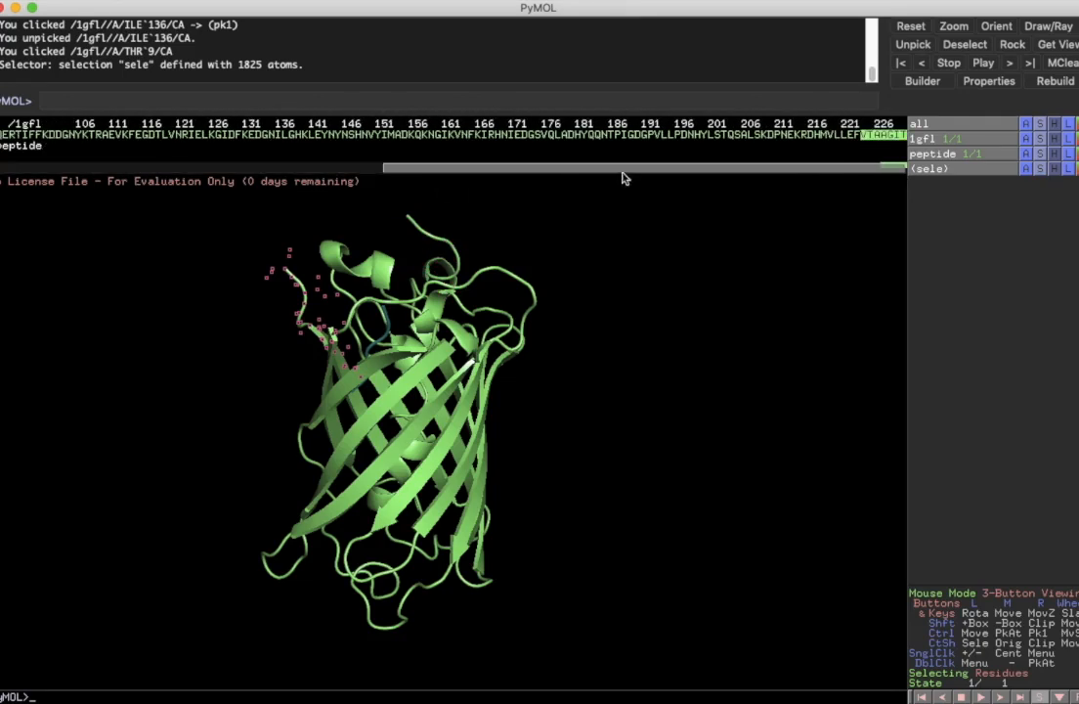
- Show the main chain as sticks for both the selected C-terminal residues and the peptide object
click(1042, 169)
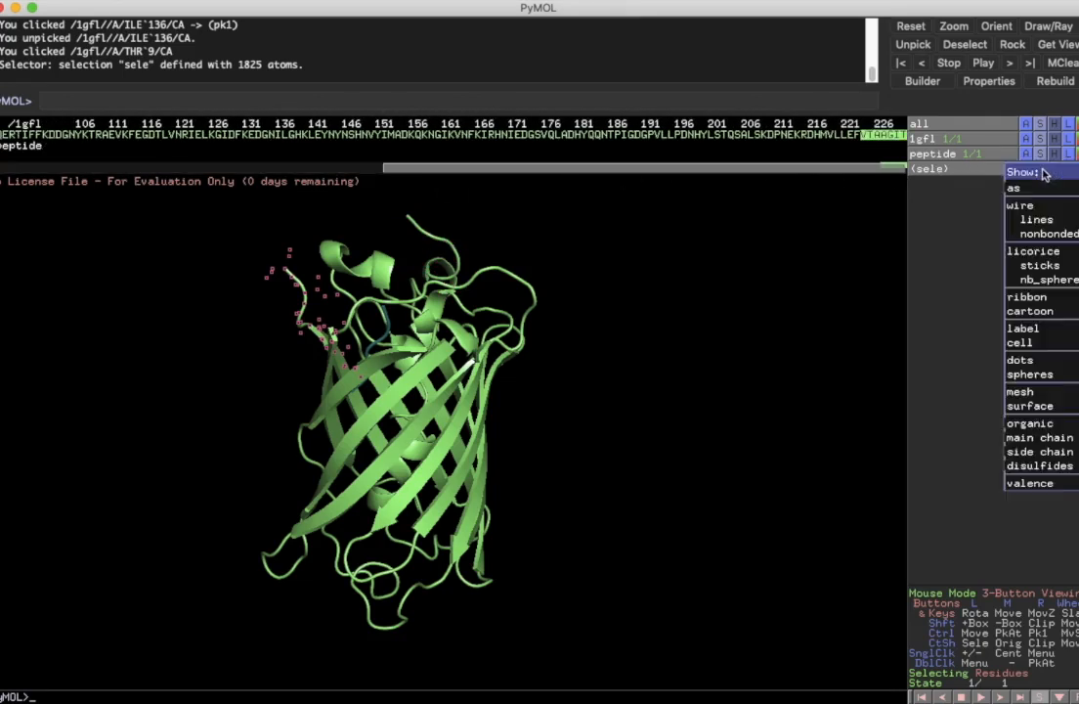
mouse_move(1052, 442)
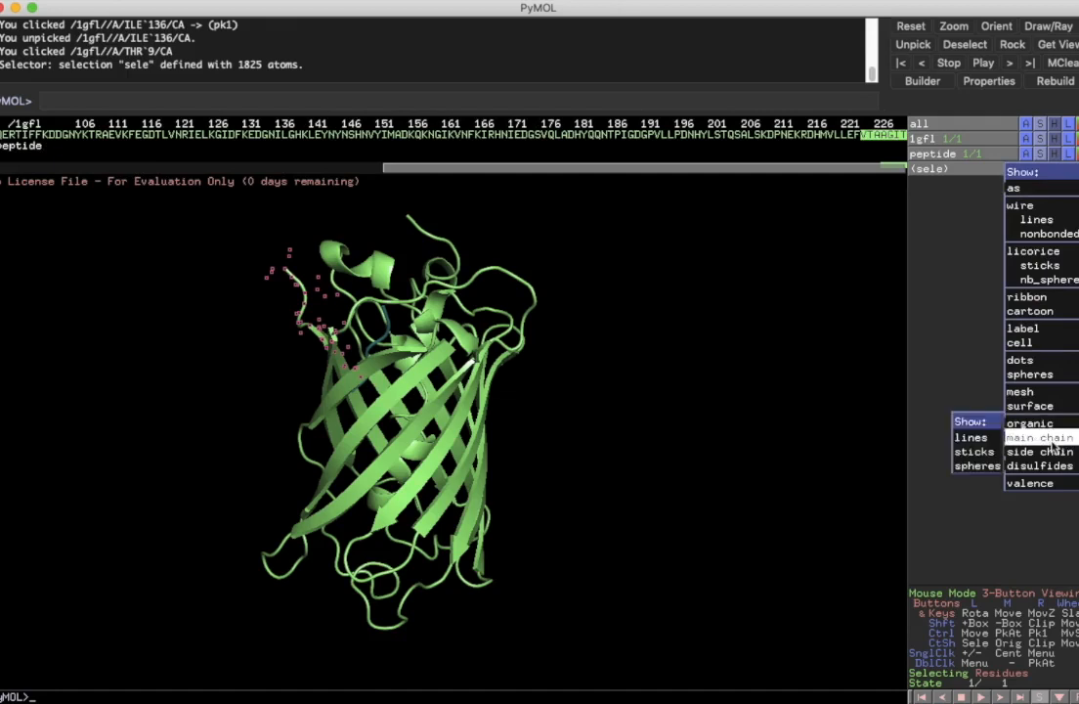
click(974, 452)
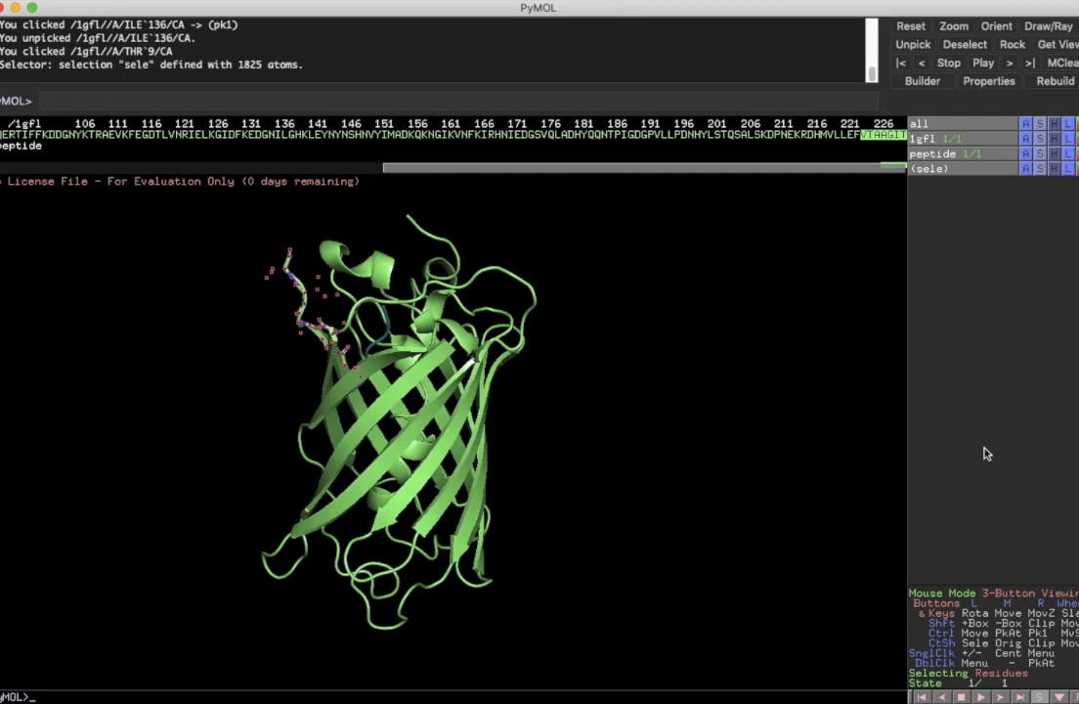
click(1040, 155)
mouse_move(1048, 428)
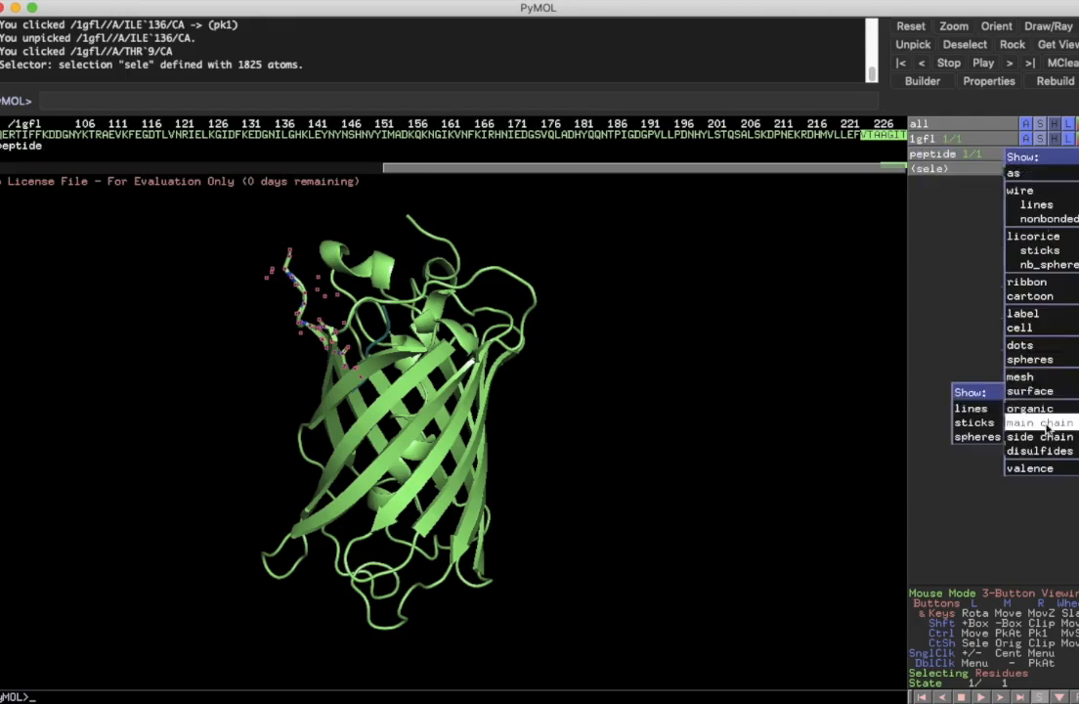
click(971, 409)
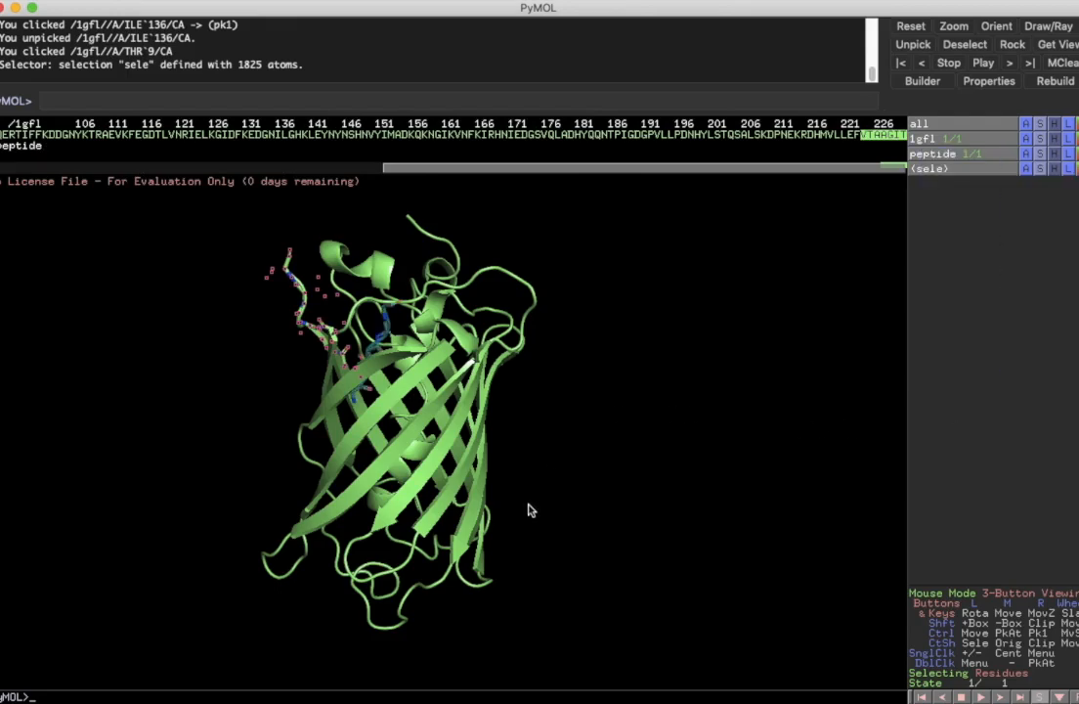
- Clear the residue selection, then in 3-Button Editing mode move the peptide out of the barrel to beside the C-terminus of 1gfl
drag(538, 545, 475, 321)
right_drag(474, 321, 490, 526)
middle_drag(490, 526, 692, 415)
drag(692, 415, 664, 409)
drag(448, 406, 305, 401)
click(344, 489)
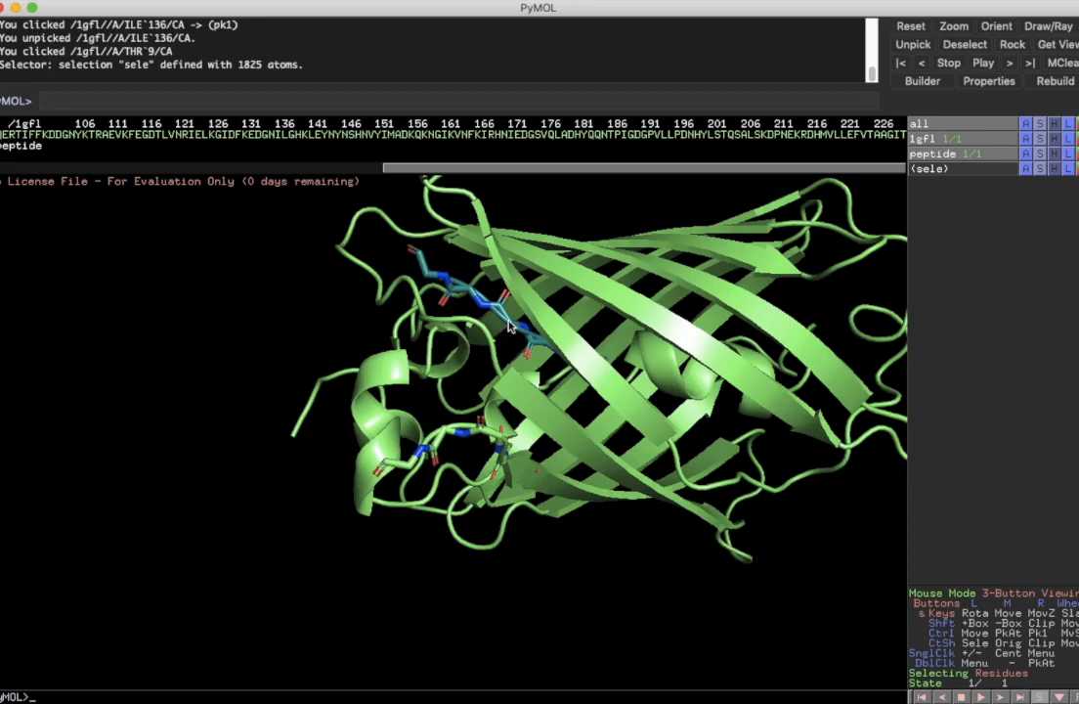
drag(544, 366, 655, 343)
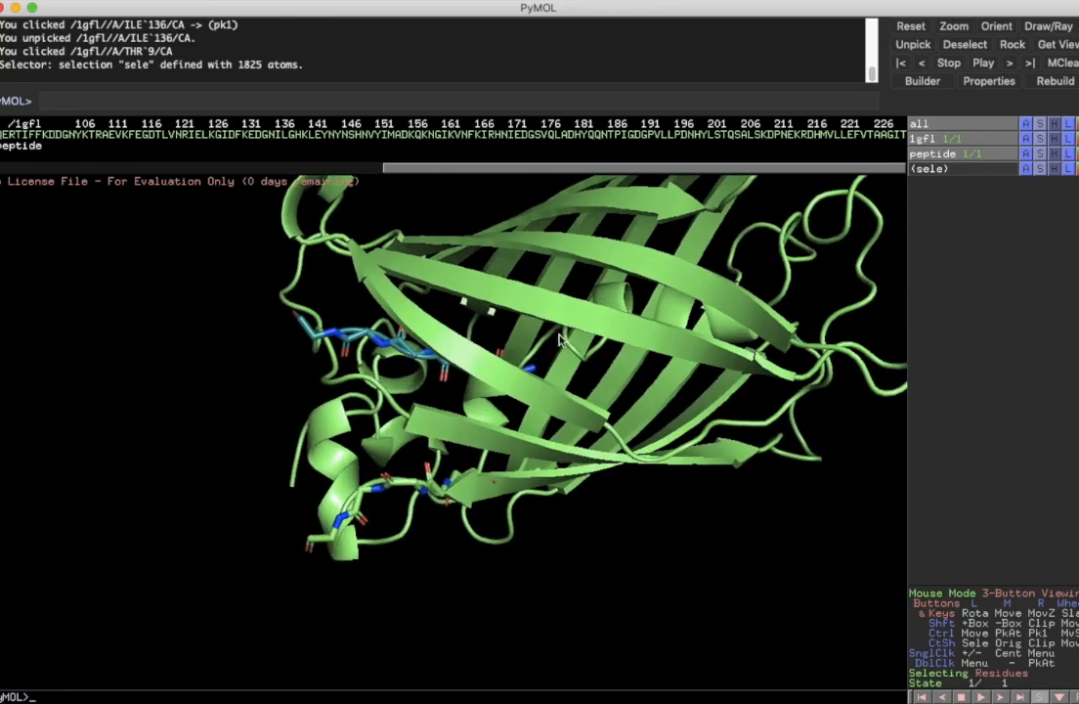
click(992, 596)
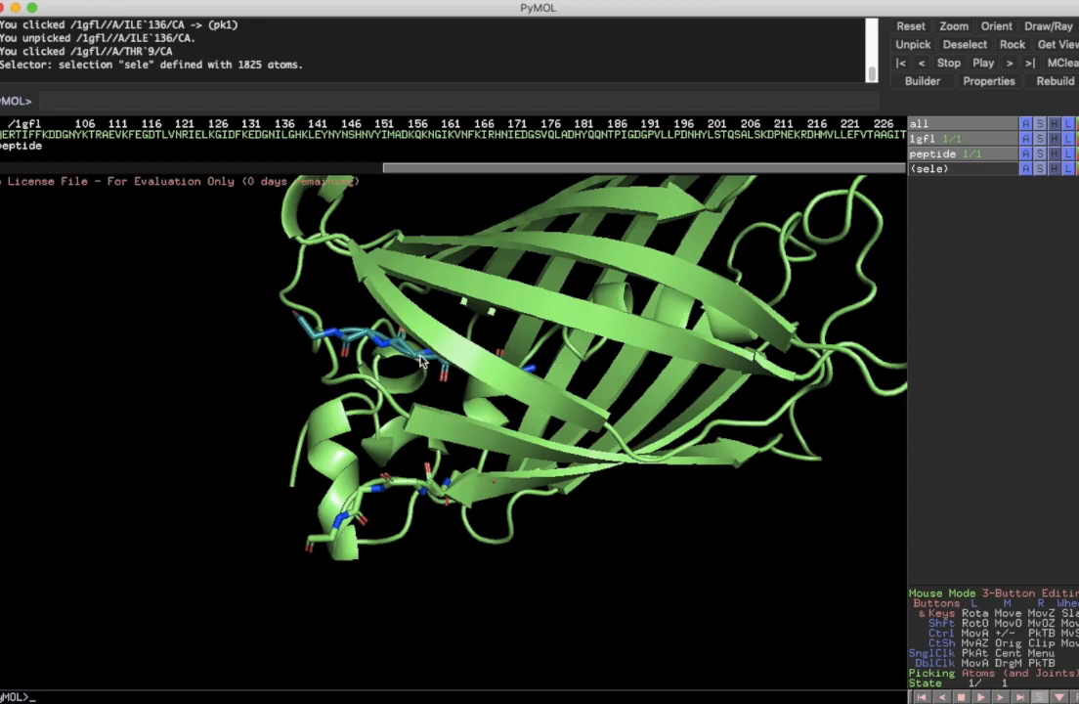
shift+middle_drag(420, 355, 177, 523)
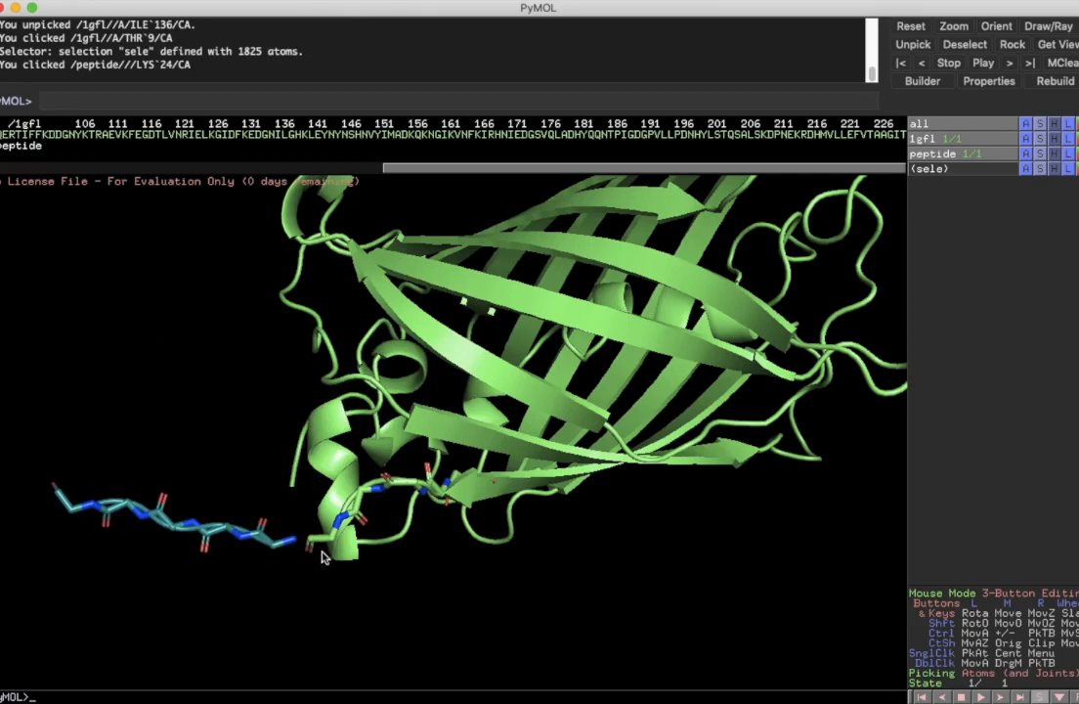
- Fine-tune the peptide's position from another viewing angle so its N-terminal nitrogen lies close to the C-terminal carbon of 1gfl
drag(354, 372, 251, 299)
shift+middle_drag(230, 262, 228, 234)
drag(231, 239, 272, 482)
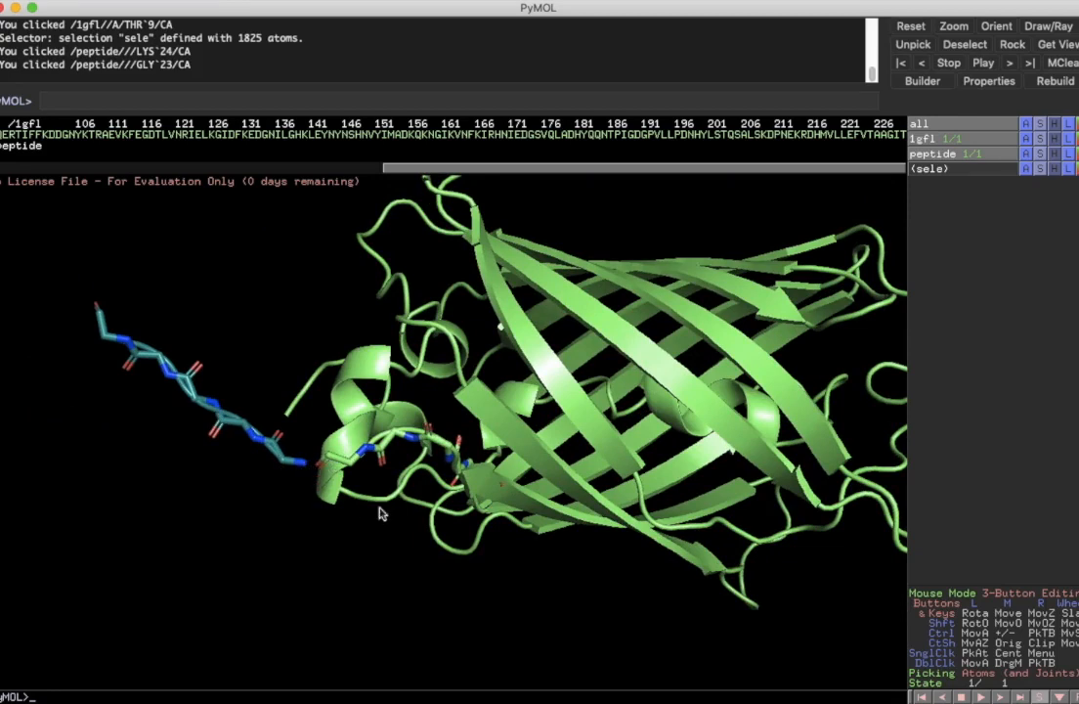
- Pick the peptide's GLY 22 nitrogen as pk1 and the THR 230 carbon of 1gfl chain B as pk2
drag(469, 449, 478, 306)
right_drag(479, 306, 508, 470)
drag(347, 396, 437, 462)
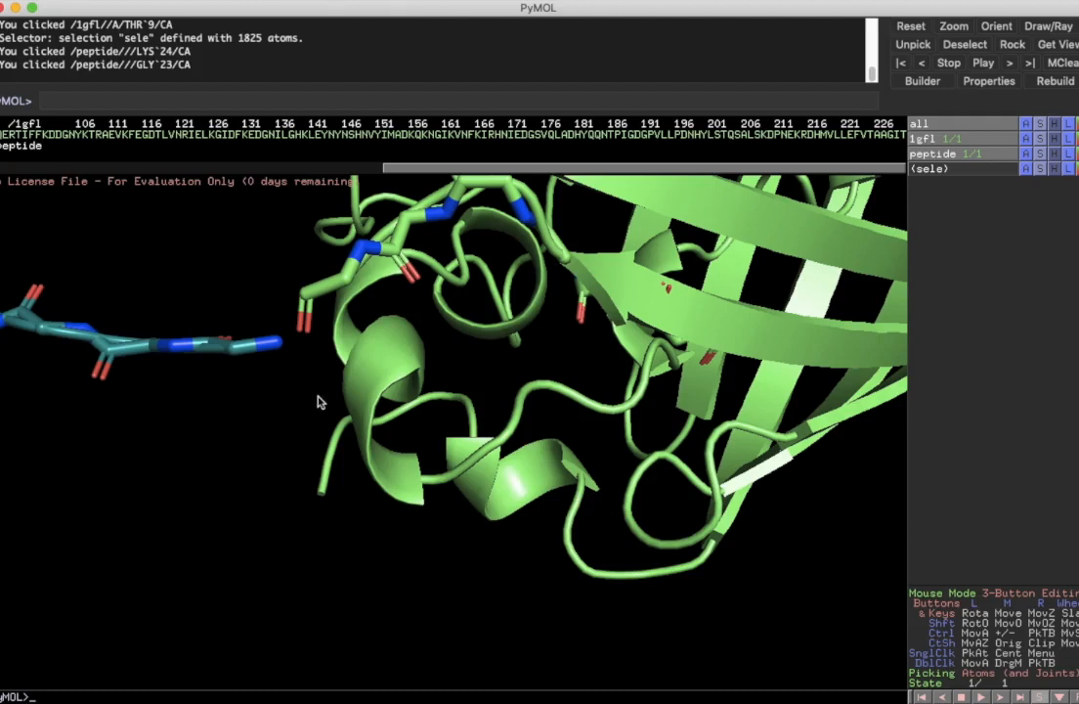
click(277, 345)
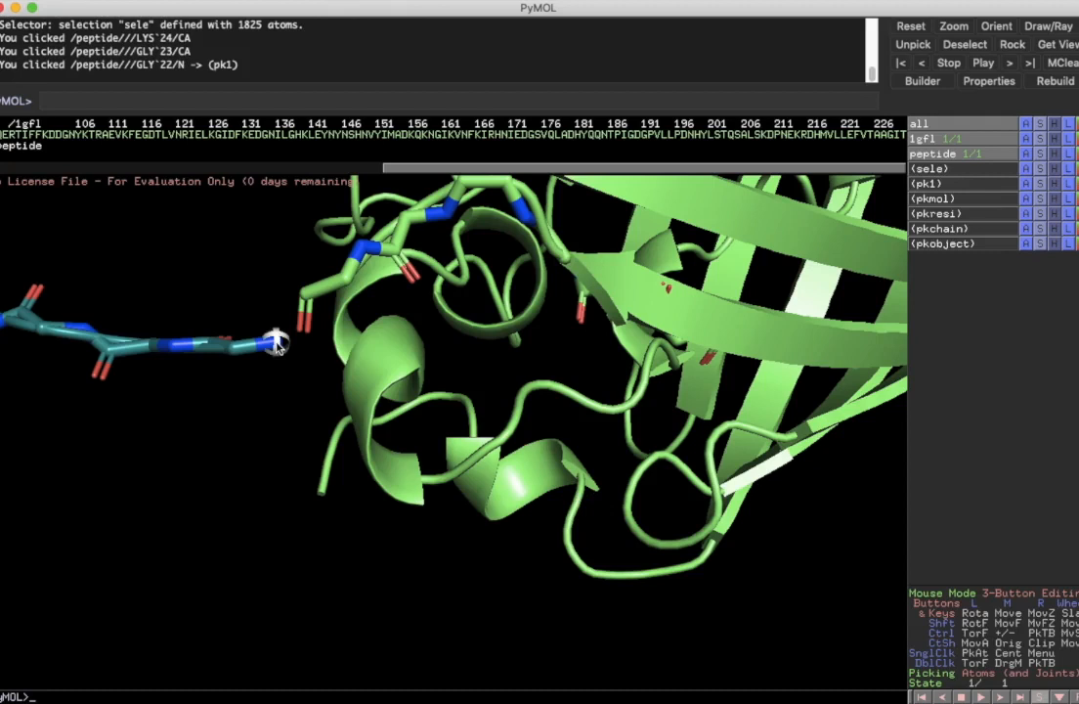
click(306, 299)
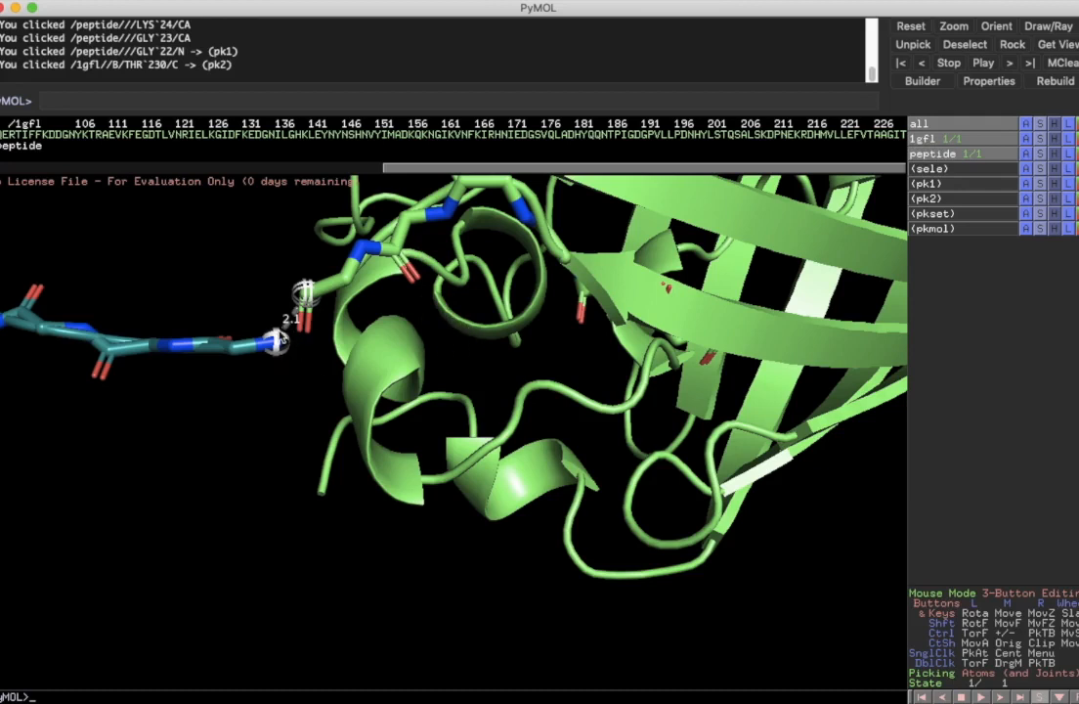
- Join the peptide to 1gfl by running the command "fuse (pk1), (pk2), 1"
click(76, 2)
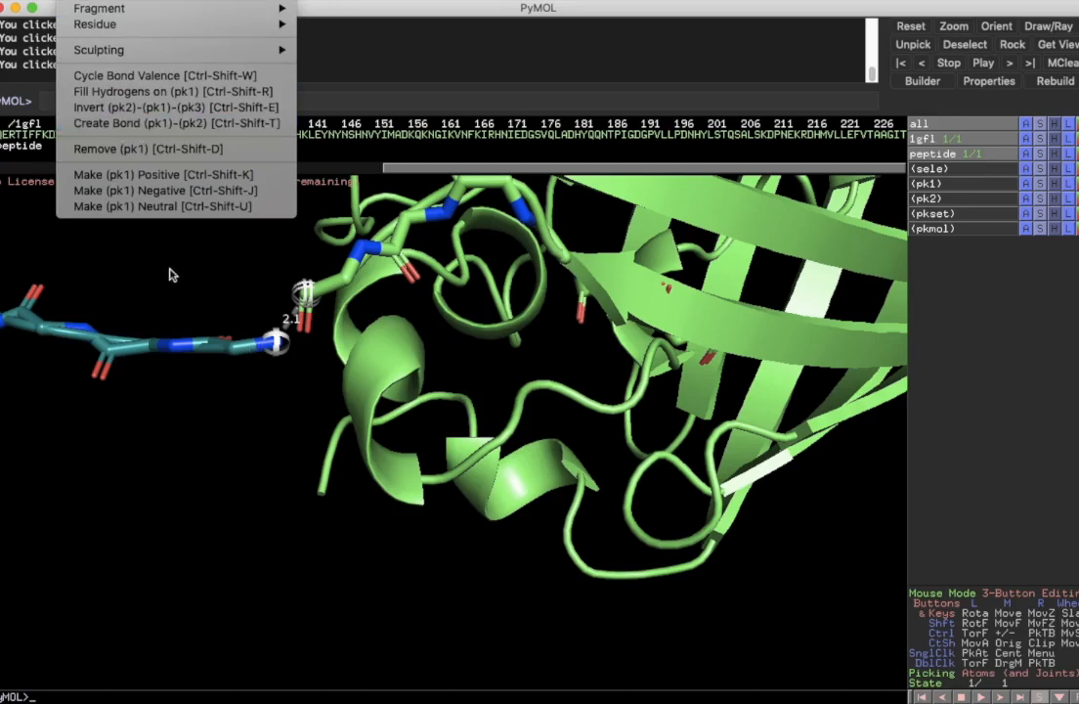
click(175, 272)
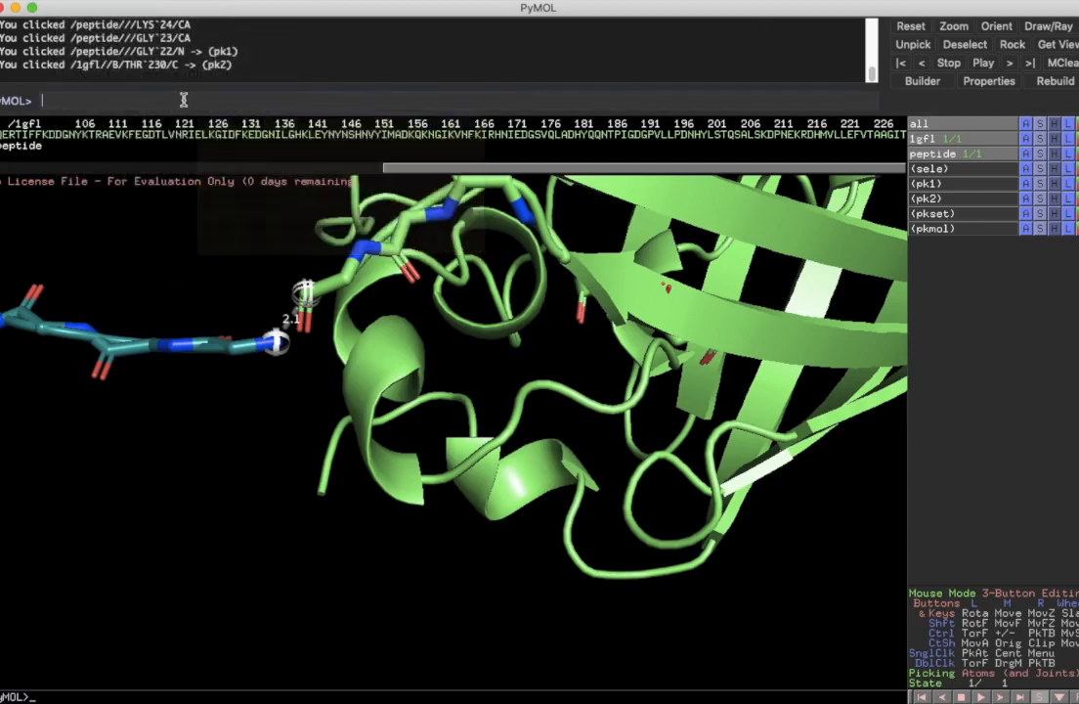
text(fuse)
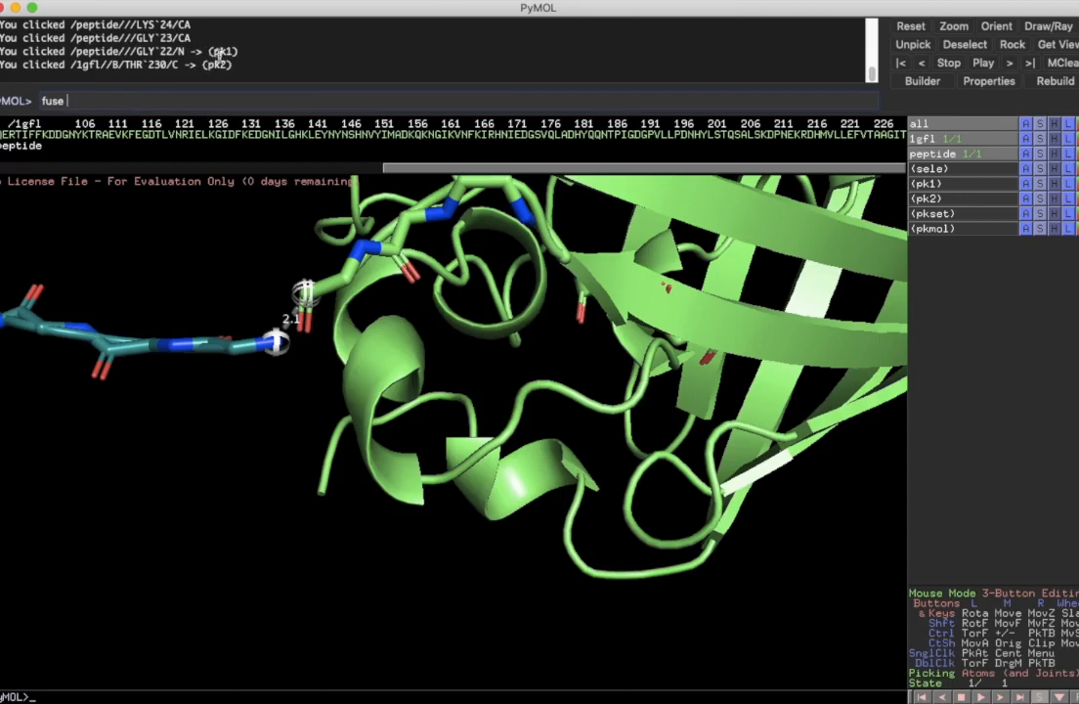
text((pk1), (pk2),)
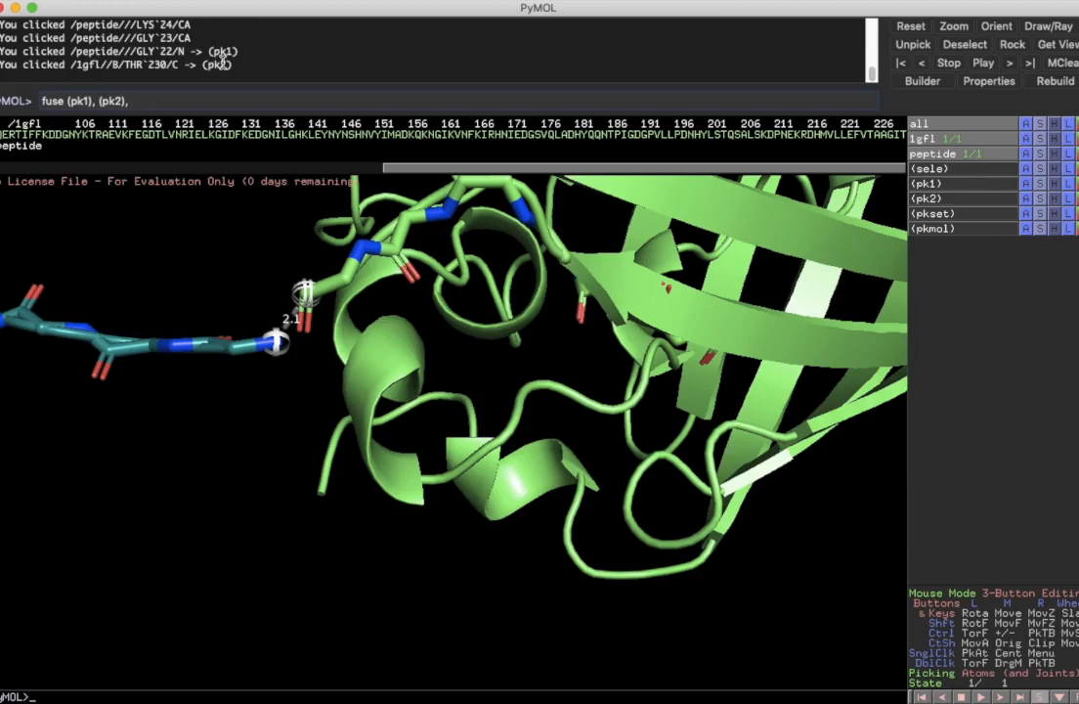
text(1)
key(Return)
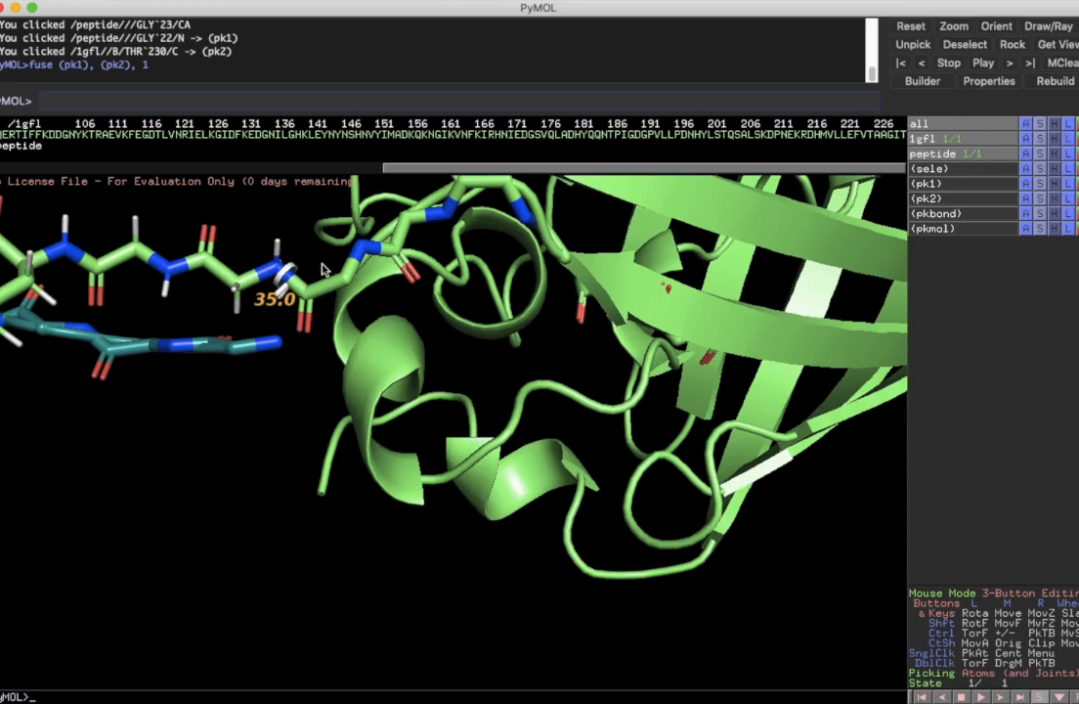
- Clear the atom picks and hide the original peptide object to examine the fused 1gfl structure and its sequence
click(247, 226)
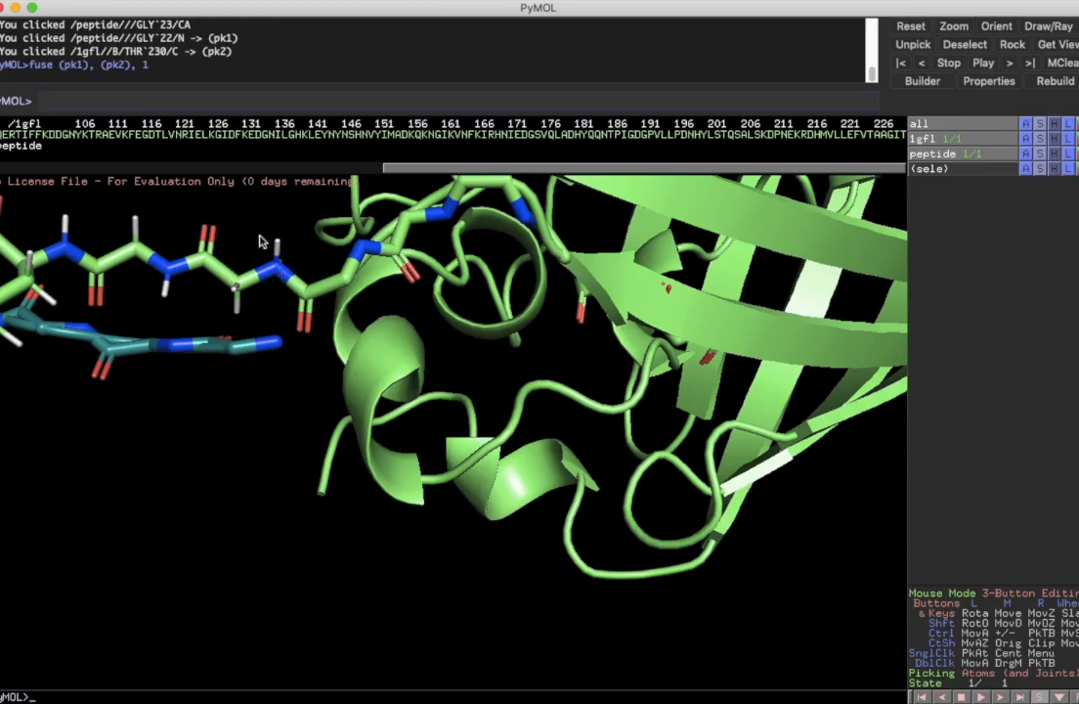
drag(429, 405, 401, 303)
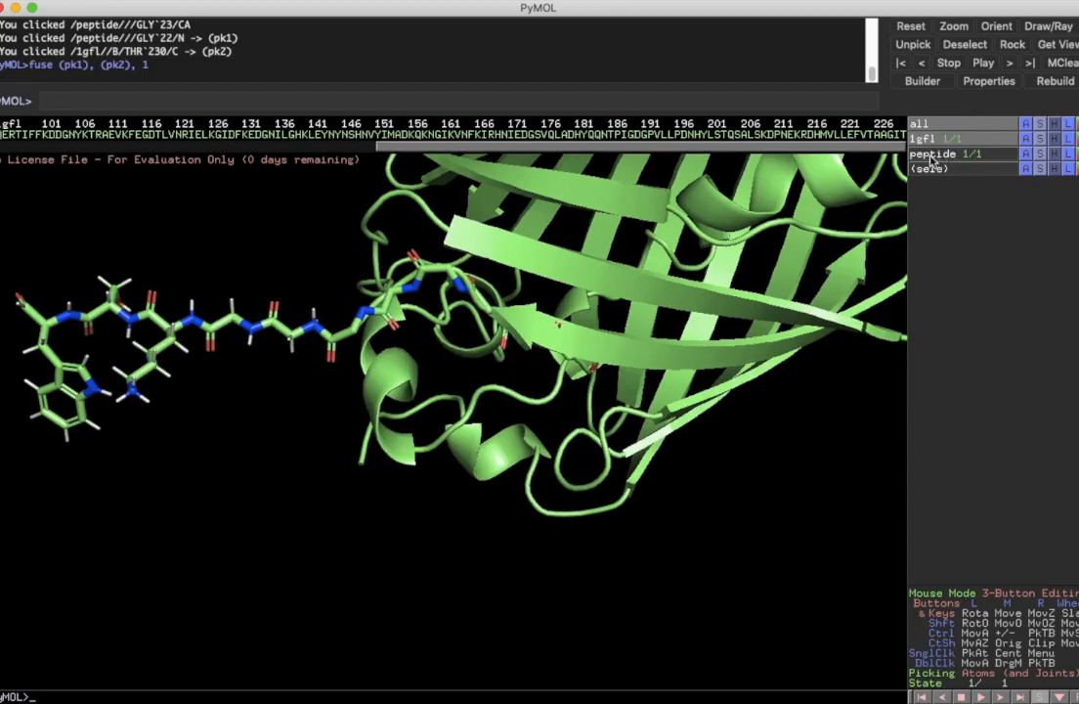
drag(612, 248, 474, 387)
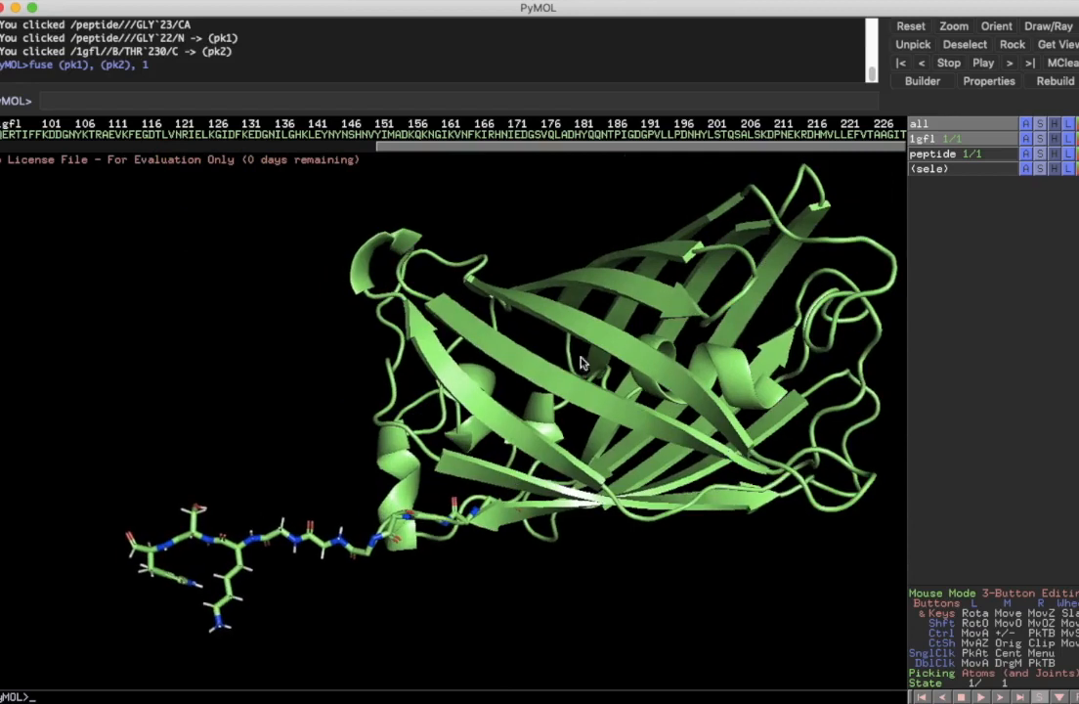
drag(680, 152, 703, 150)
drag(740, 150, 284, 150)
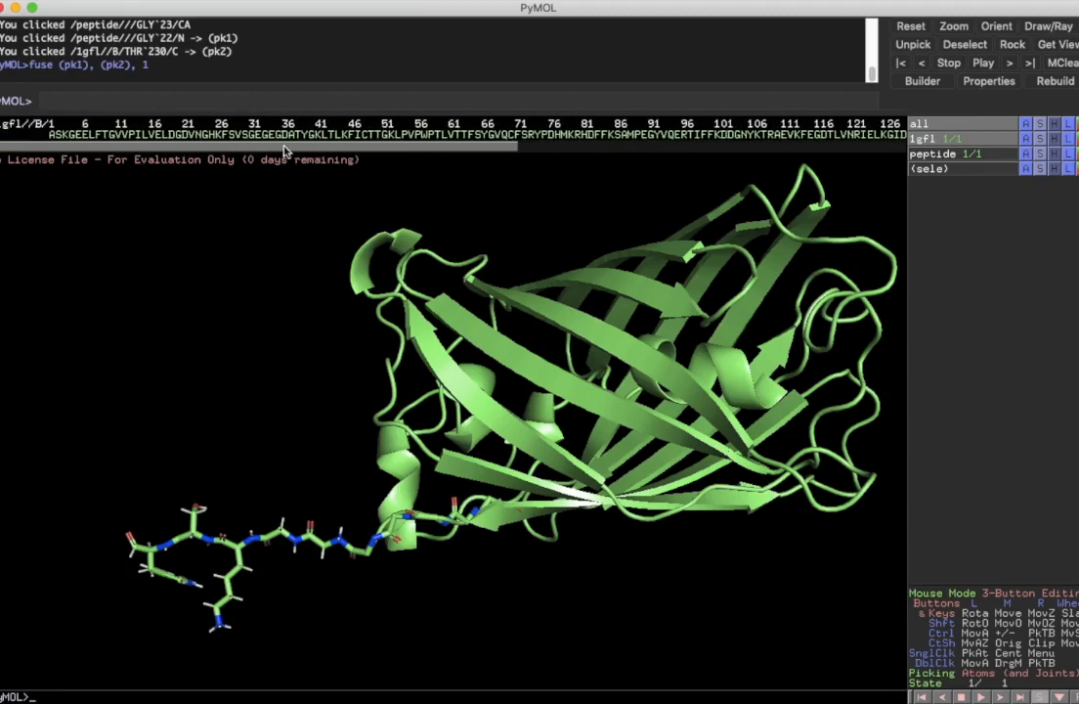
- Select the 1gfl chain B residues in the sequence from the first residue through to the end of the chain
click(53, 133)
drag(54, 136, 747, 140)
drag(494, 149, 746, 168)
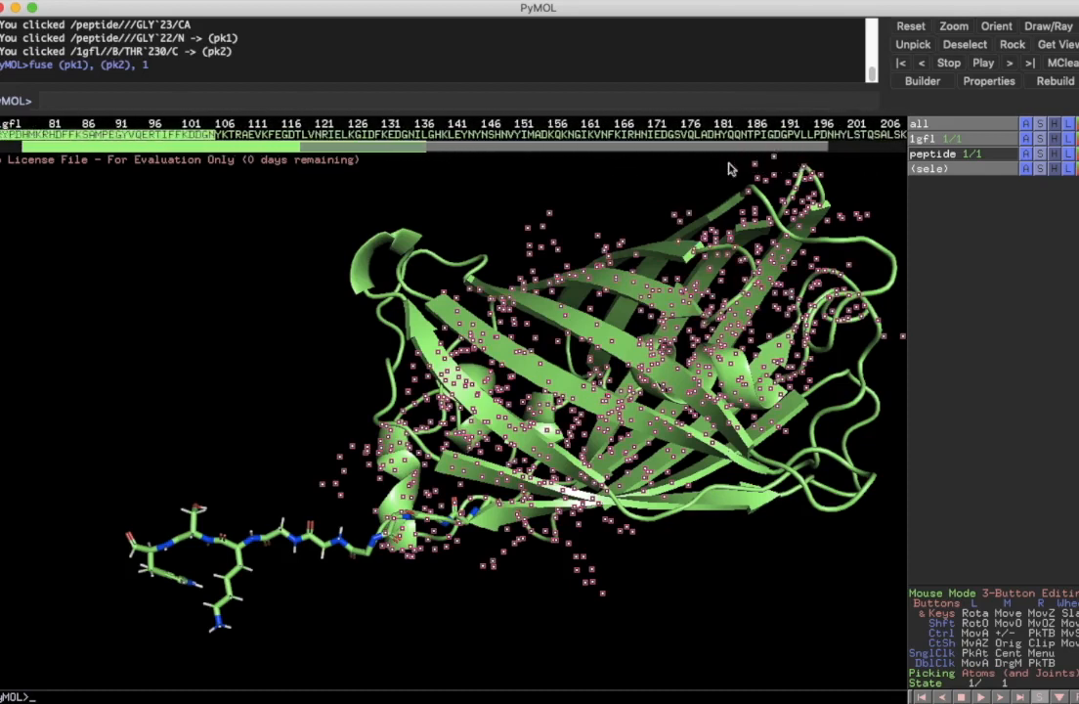
drag(219, 138, 745, 150)
drag(587, 150, 748, 149)
drag(622, 138, 908, 139)
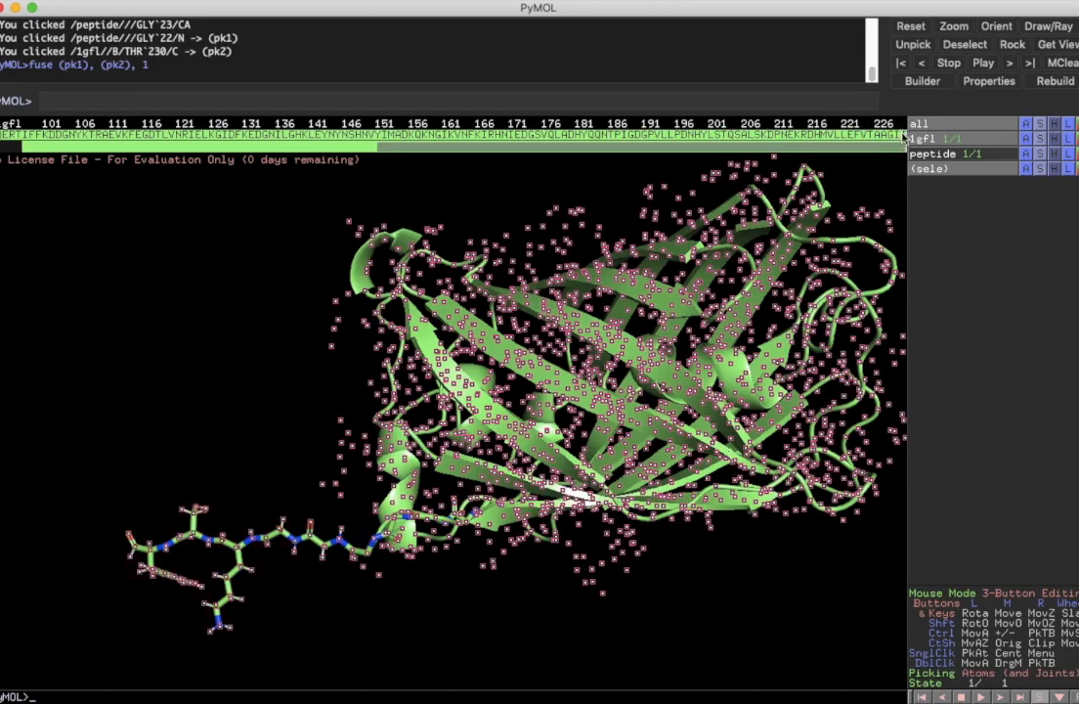
- Toggle the selection of the terminal threonine in the sequence to check which atoms belong to it, including the fused peptide
drag(900, 136, 907, 135)
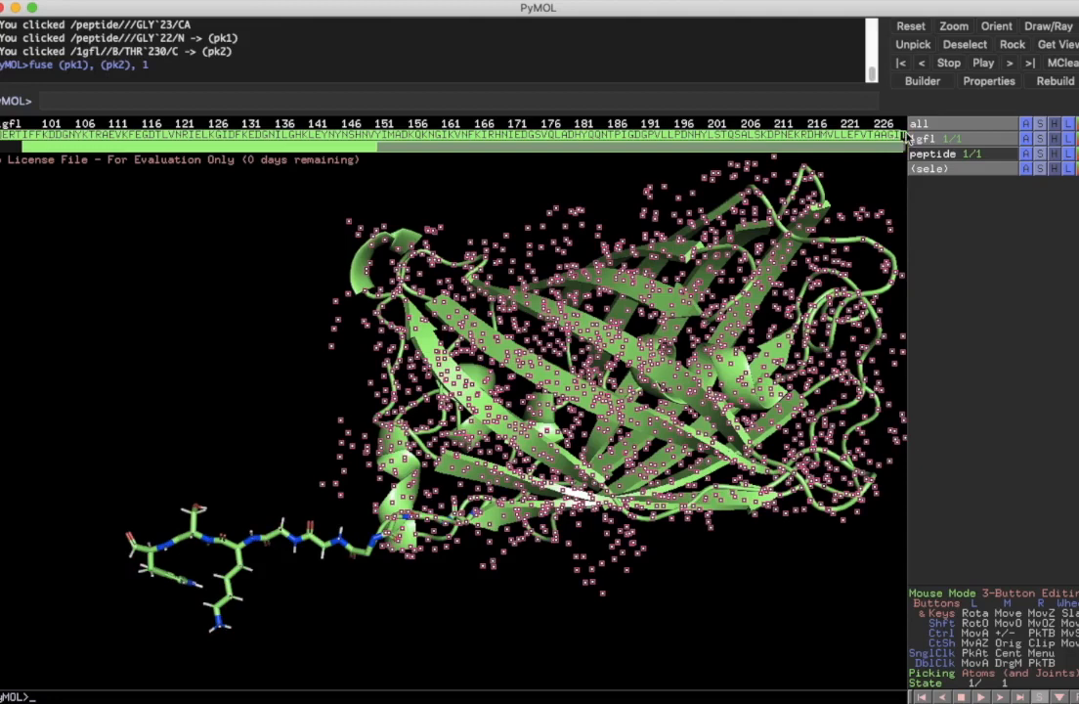
click(907, 139)
click(907, 136)
click(907, 138)
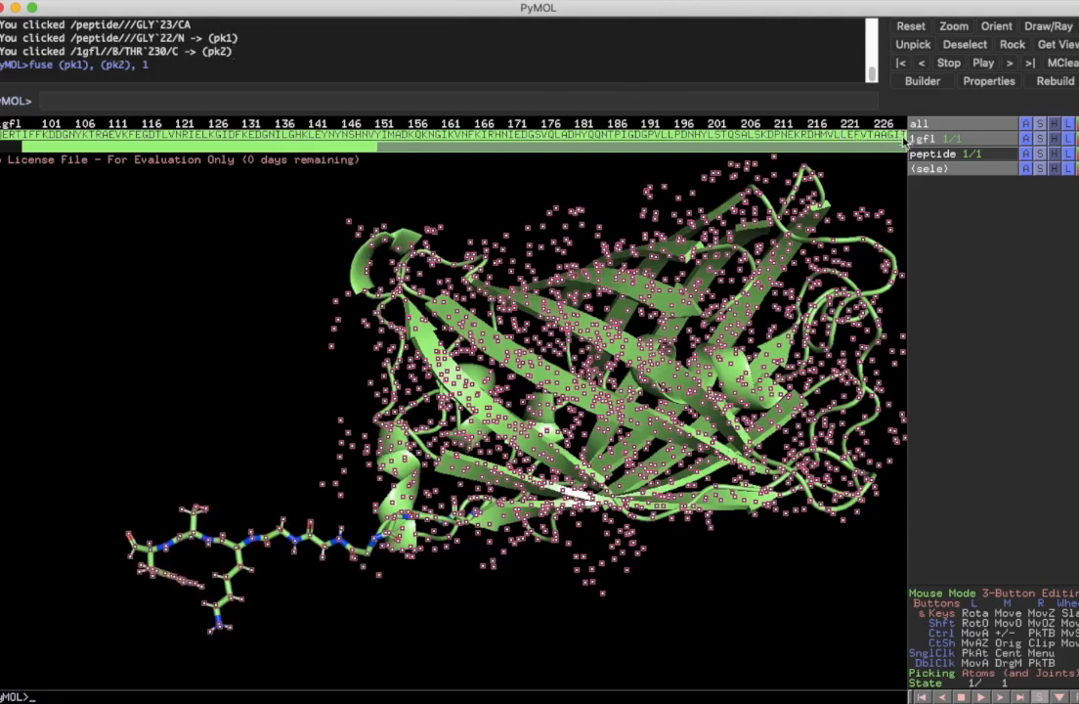
drag(900, 147, 254, 125)
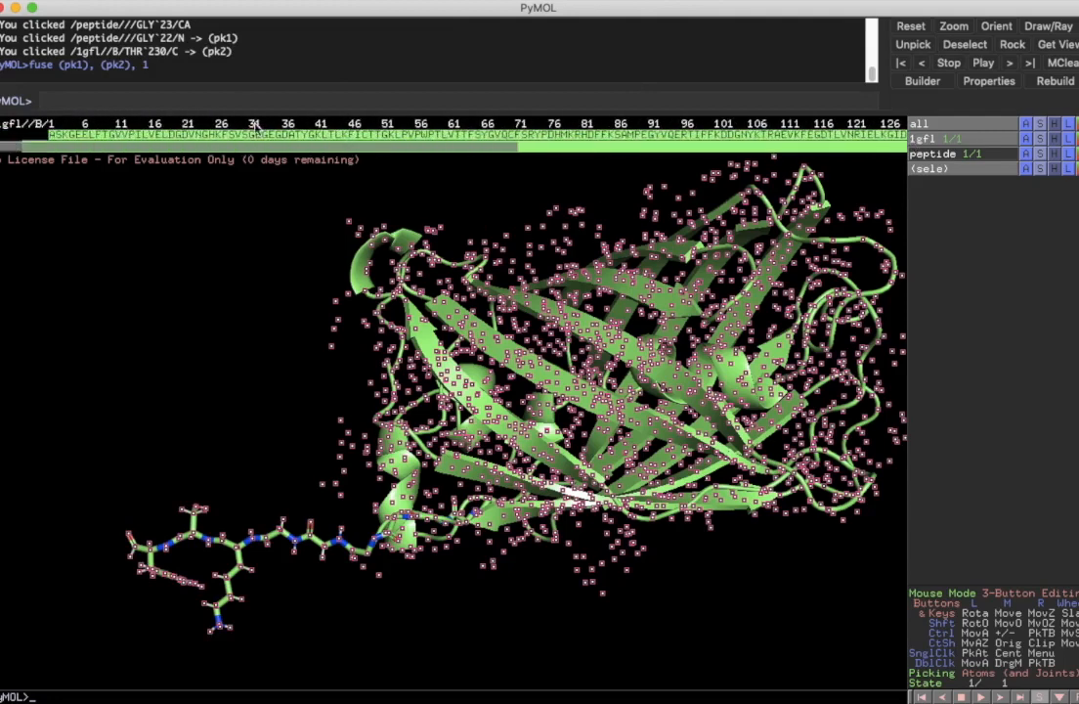
drag(459, 147, 899, 148)
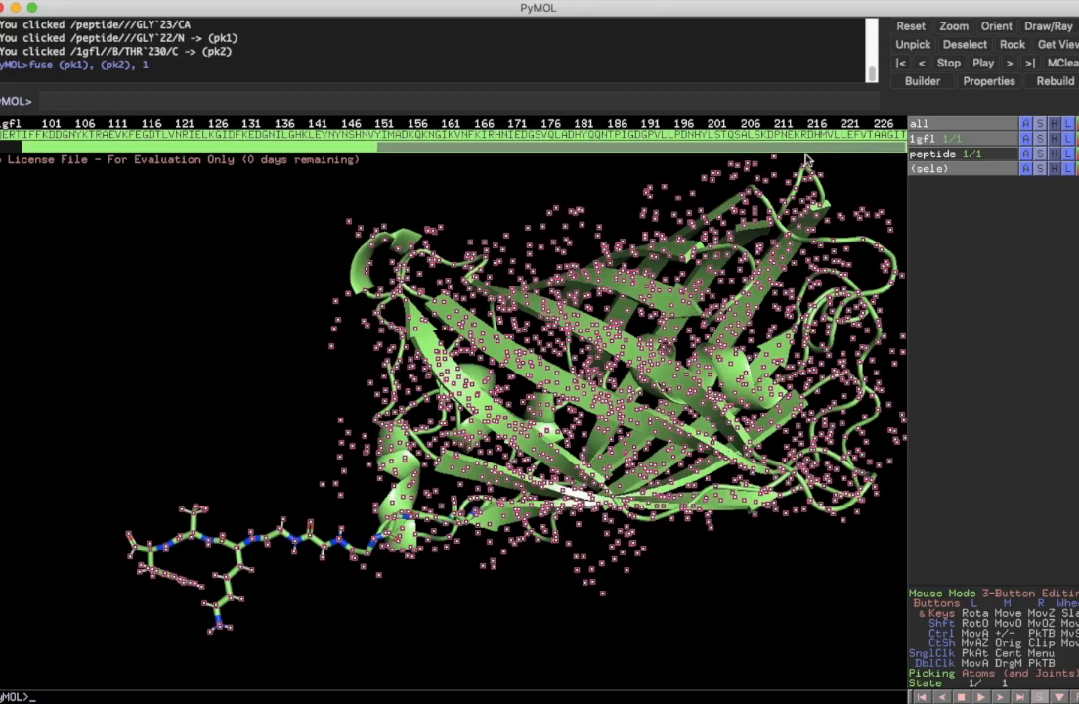
mouse_move(758, 149)
mouse_down()
mouse_move(284, 151)
mouse_move(759, 151)
mouse_up()
- Switch the mouse mode to 3-Button Viewing and clear the residue selection around the fused junction
drag(452, 423, 513, 566)
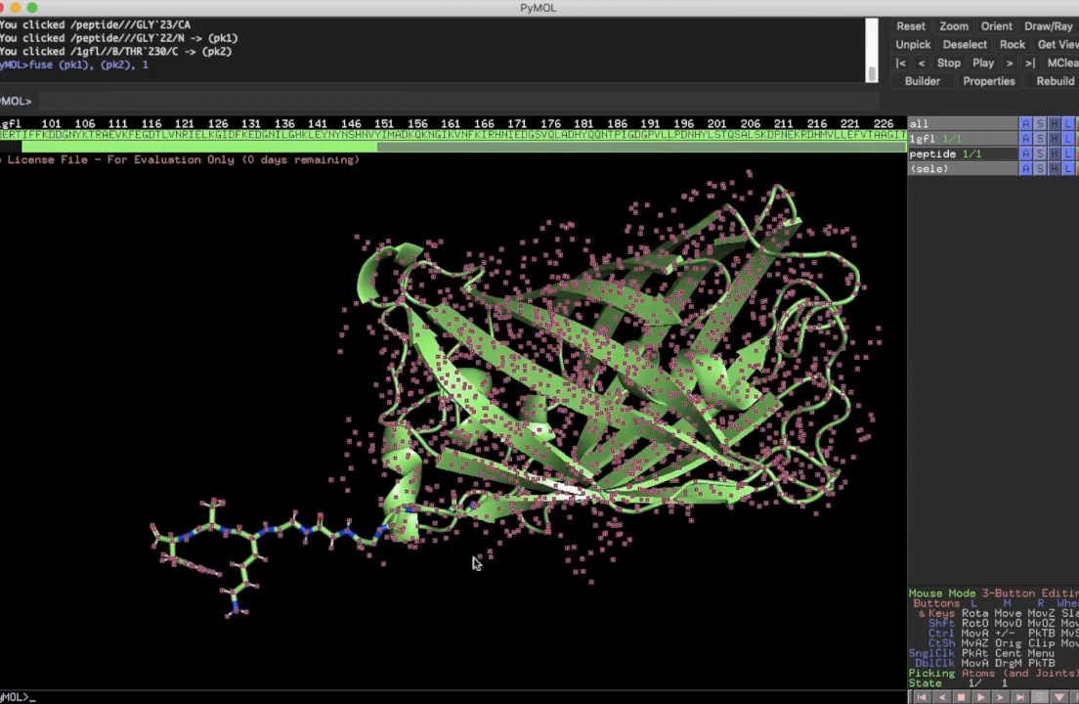
middle_drag(503, 428, 582, 368)
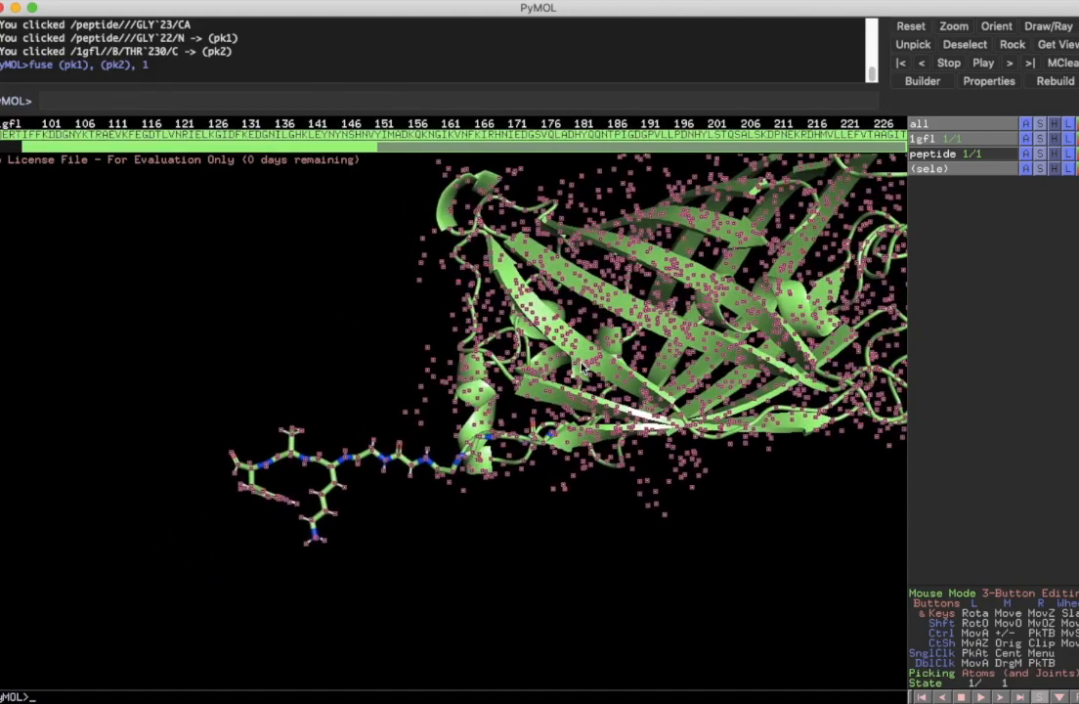
drag(585, 369, 544, 391)
right_drag(545, 391, 526, 476)
middle_drag(527, 475, 574, 447)
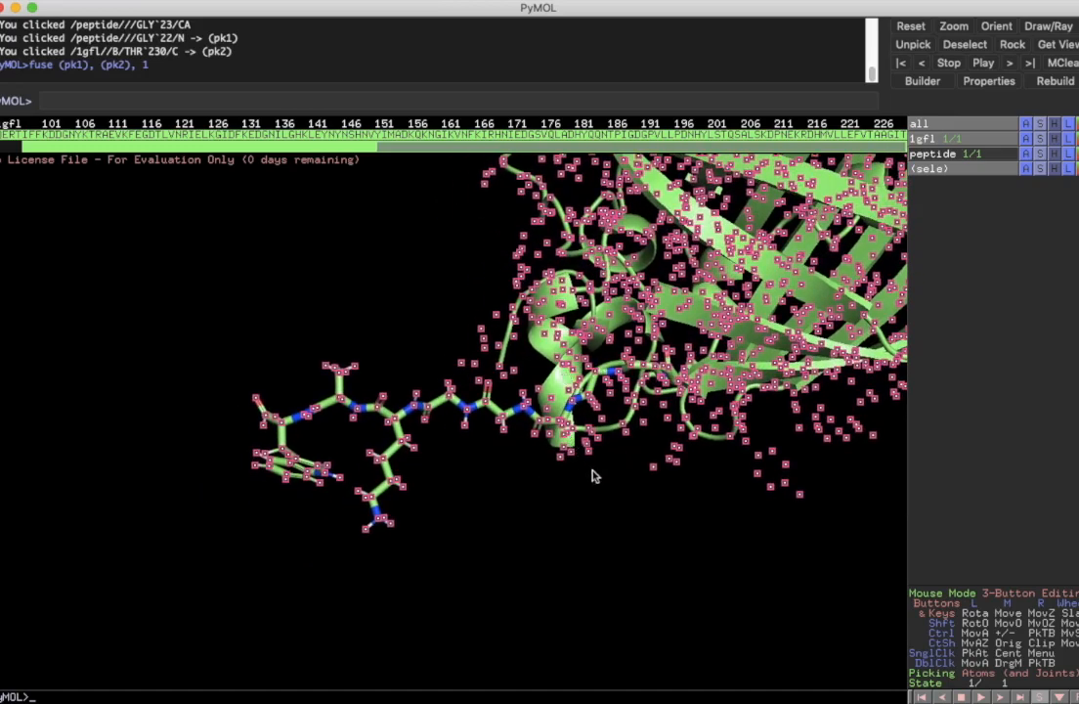
click(1024, 600)
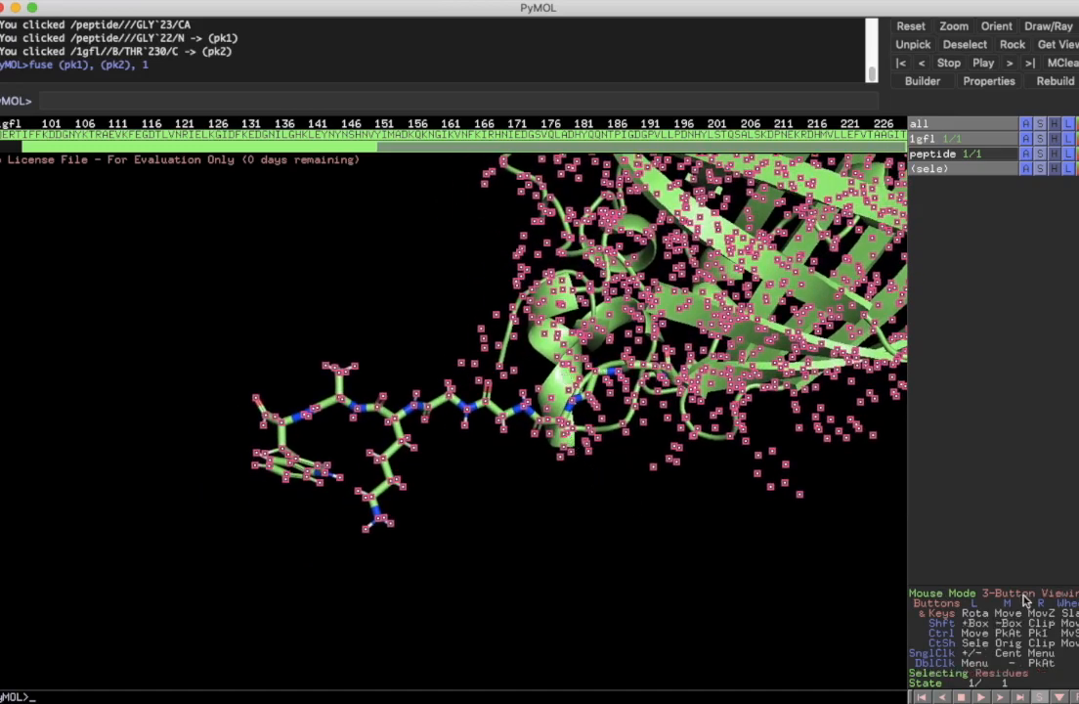
click(728, 604)
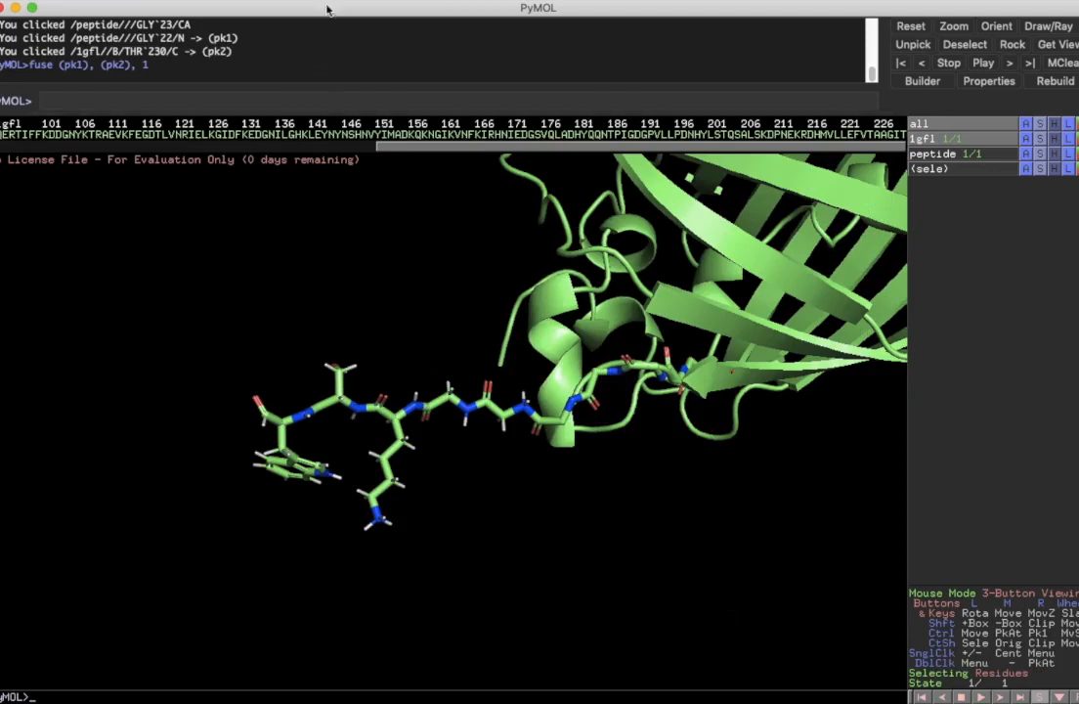
- Run the Sculpting wizard centred on nitrogen N of THR 230, inspect the peptide junction, and finish the wizard
click(389, 2)
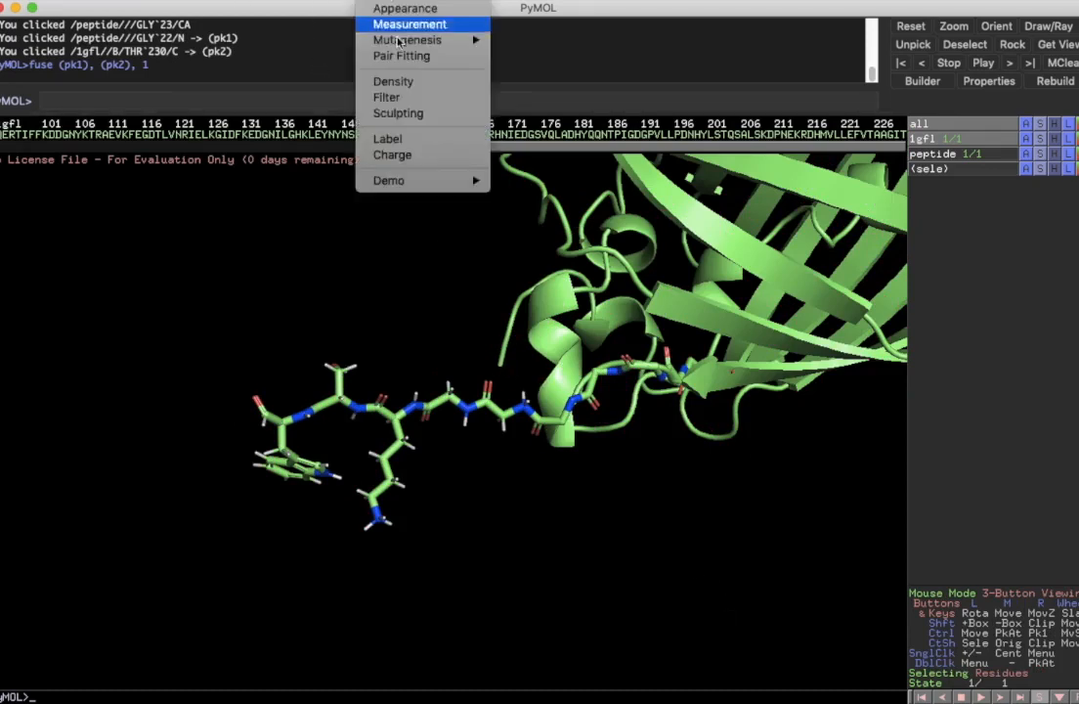
click(410, 114)
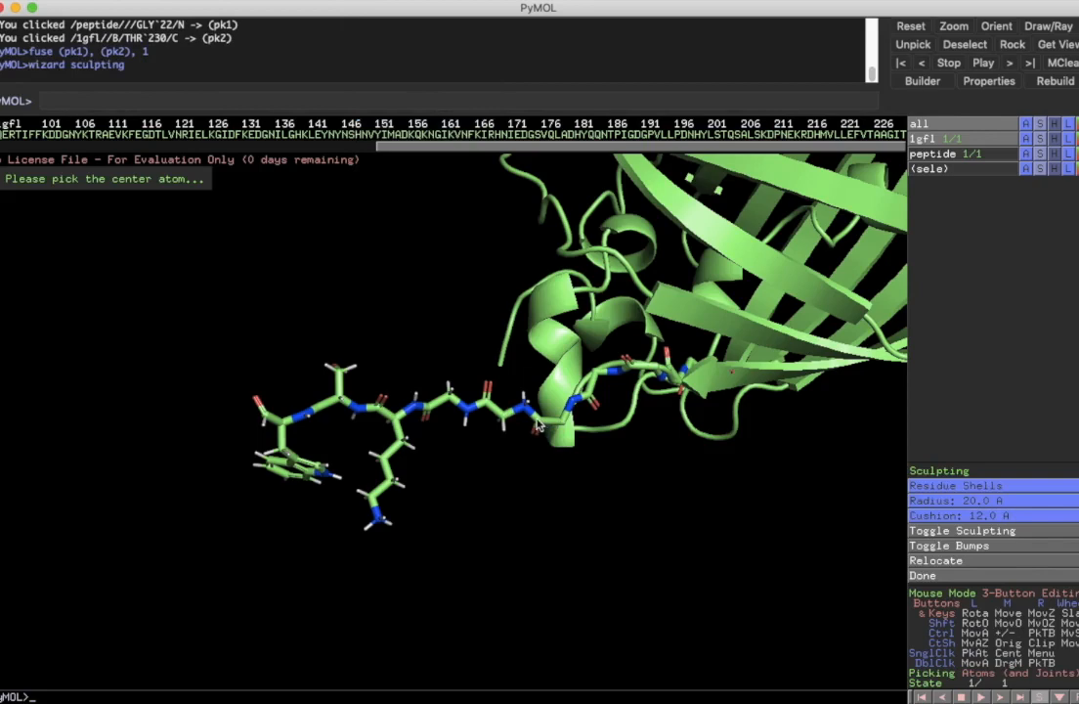
click(575, 406)
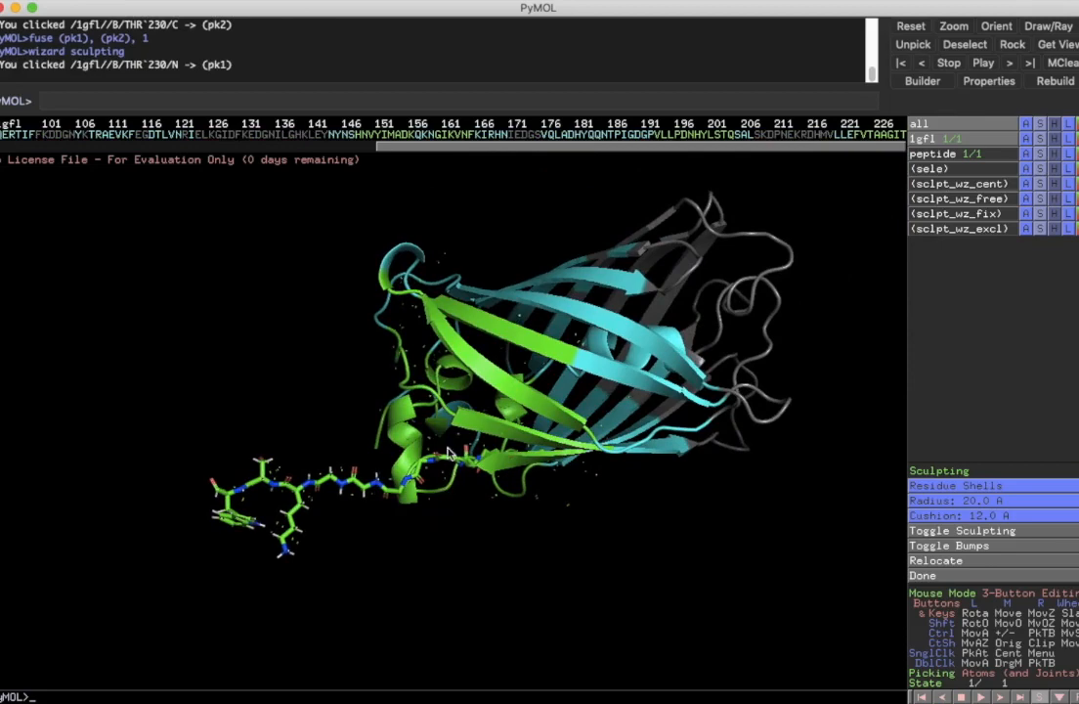
right_drag(467, 436, 488, 590)
middle_drag(421, 482, 500, 379)
right_drag(500, 379, 542, 515)
drag(600, 532, 615, 509)
drag(631, 342, 381, 315)
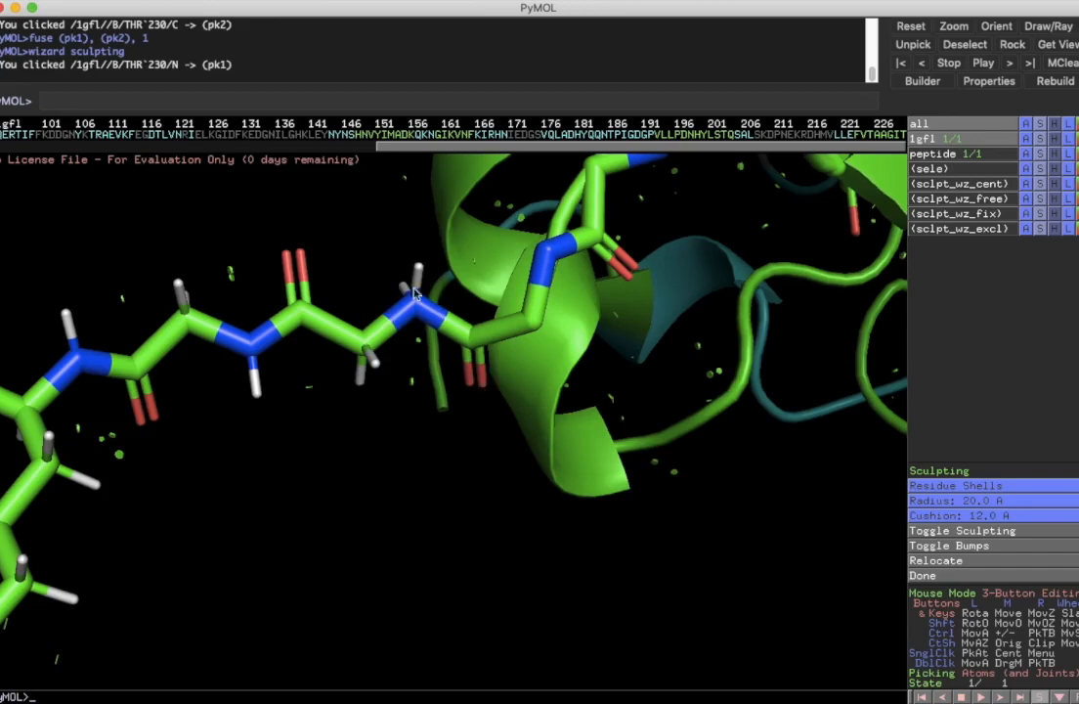
drag(510, 352, 515, 282)
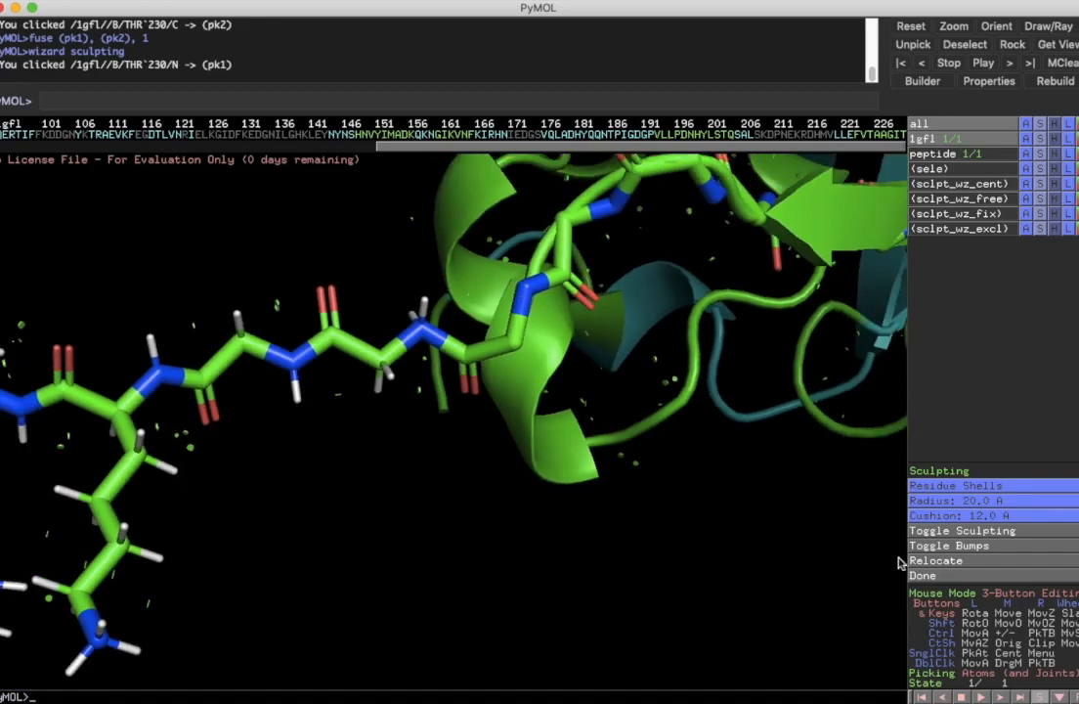
click(922, 575)
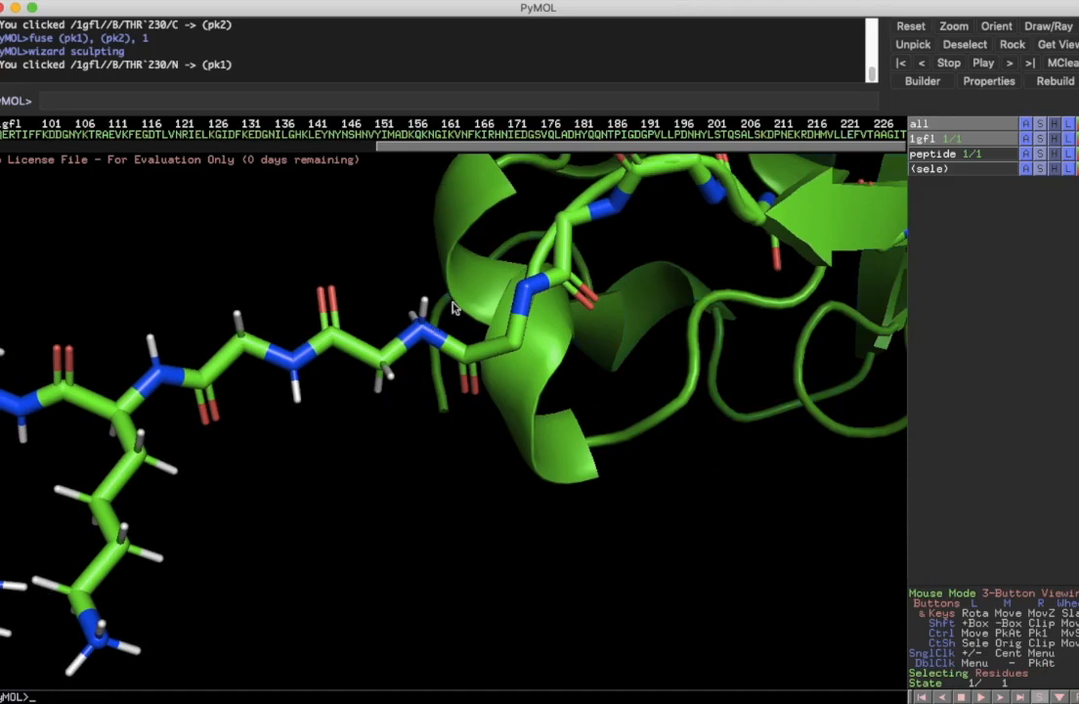
- Remove the hydrogens from all objects and add them back to all objects
click(1026, 126)
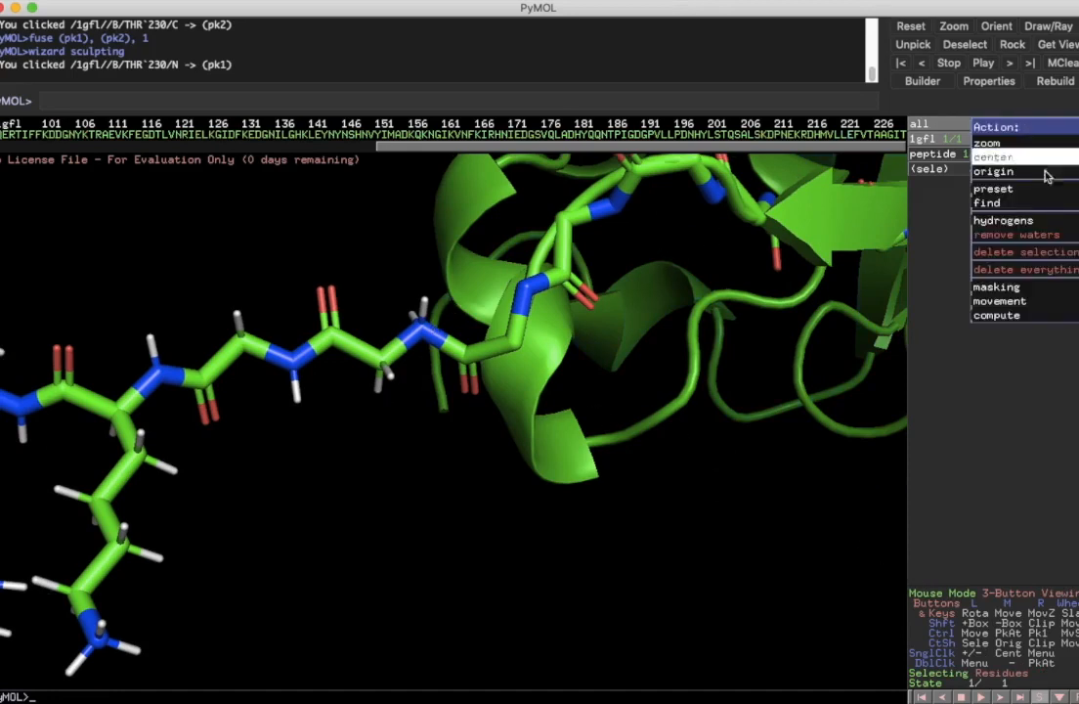
mouse_move(1007, 221)
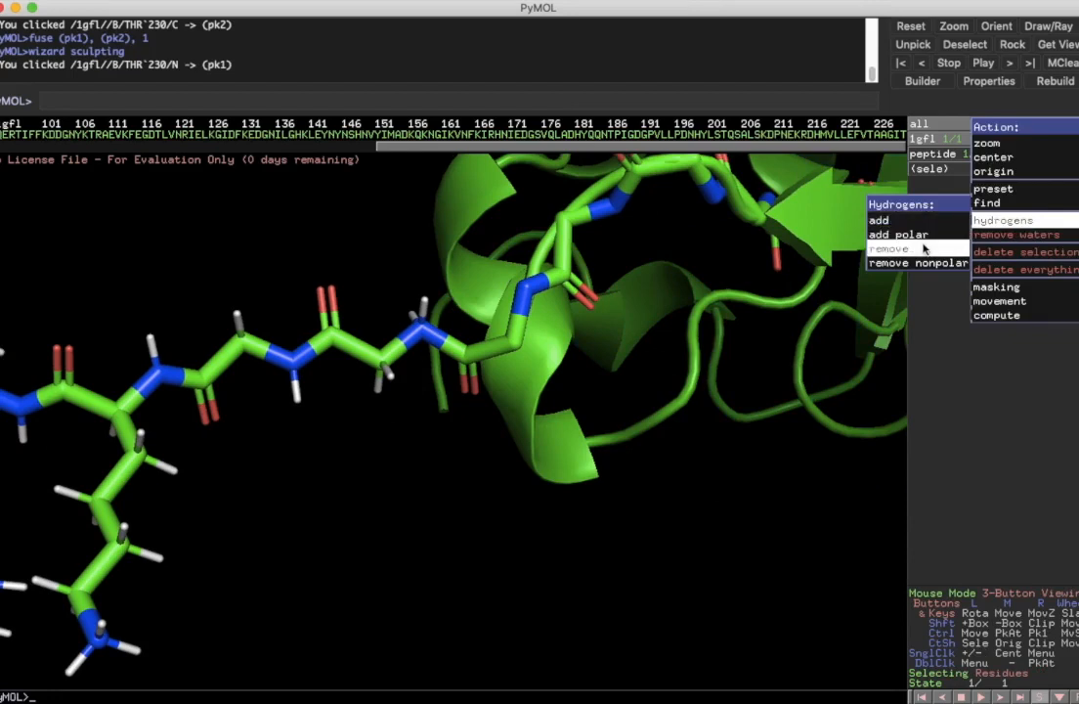
click(922, 249)
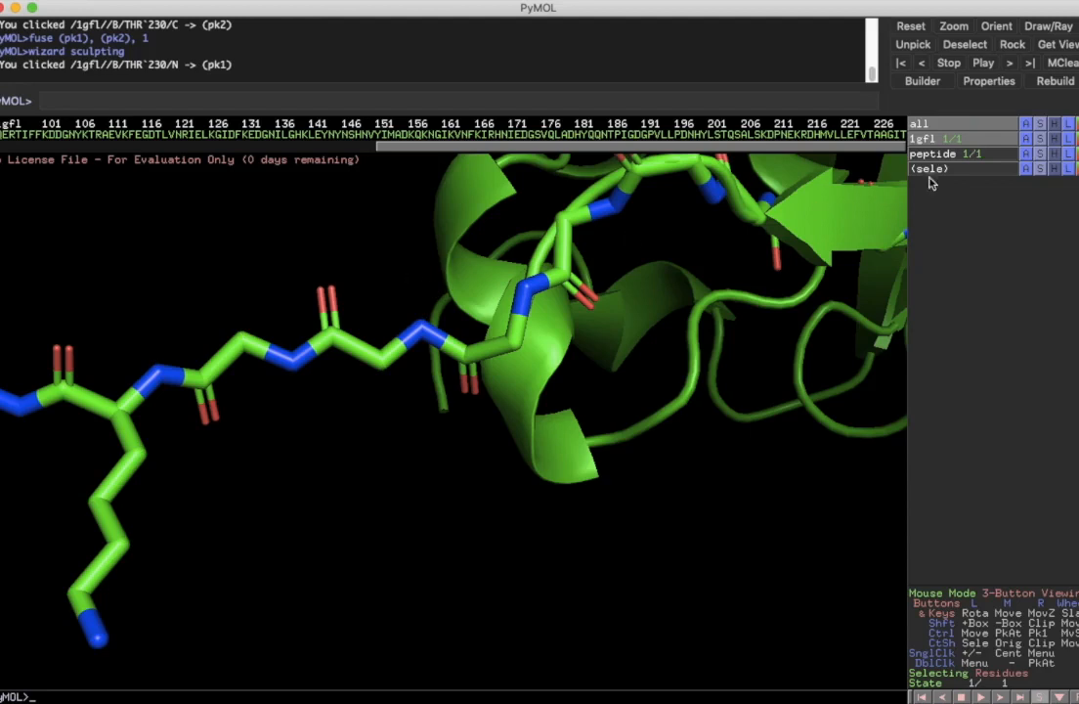
click(1028, 124)
mouse_move(1022, 224)
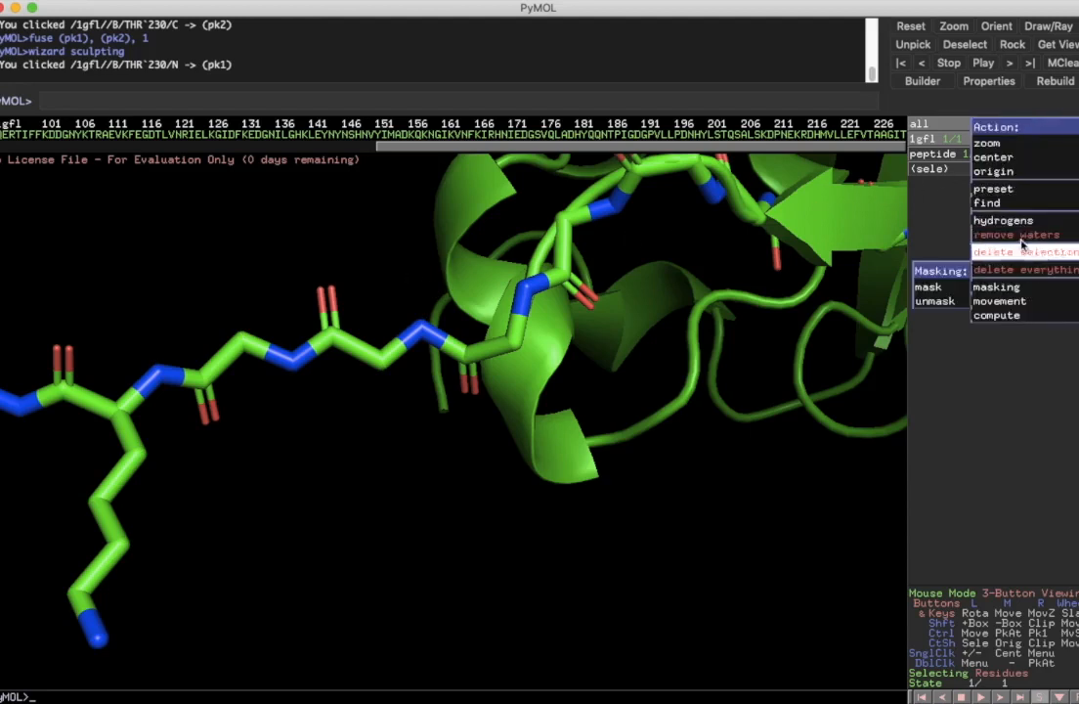
click(884, 221)
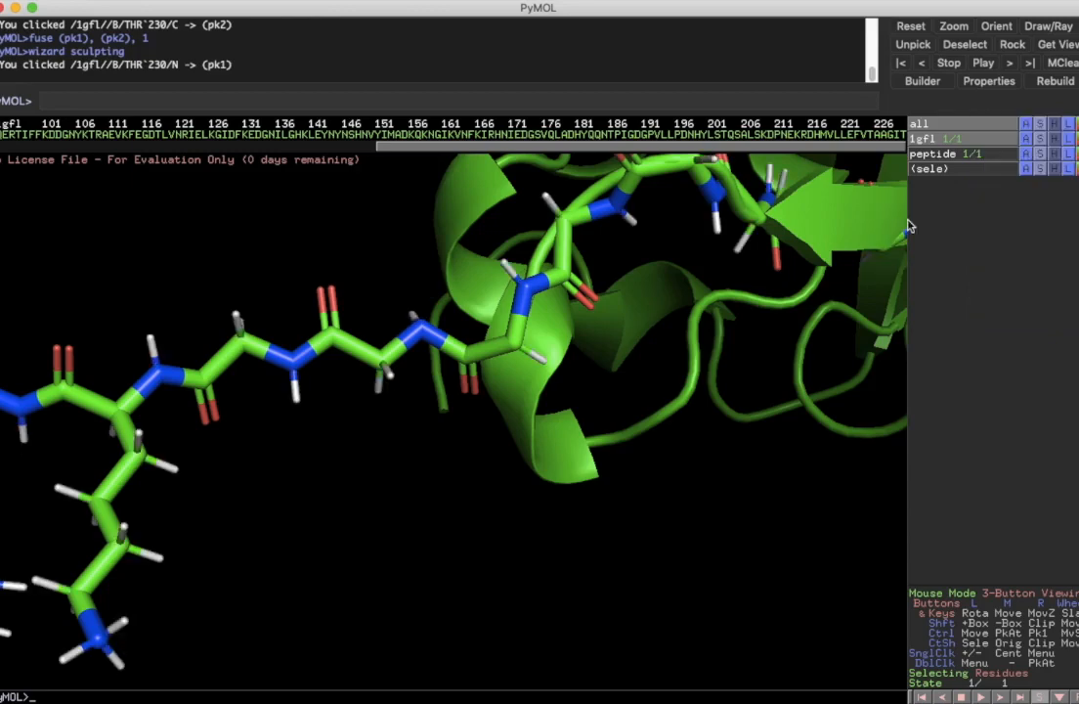
- Start the Sculpting wizard again with atom N01 of THR 230 at the peptide junction as the center atom
drag(450, 223, 539, 307)
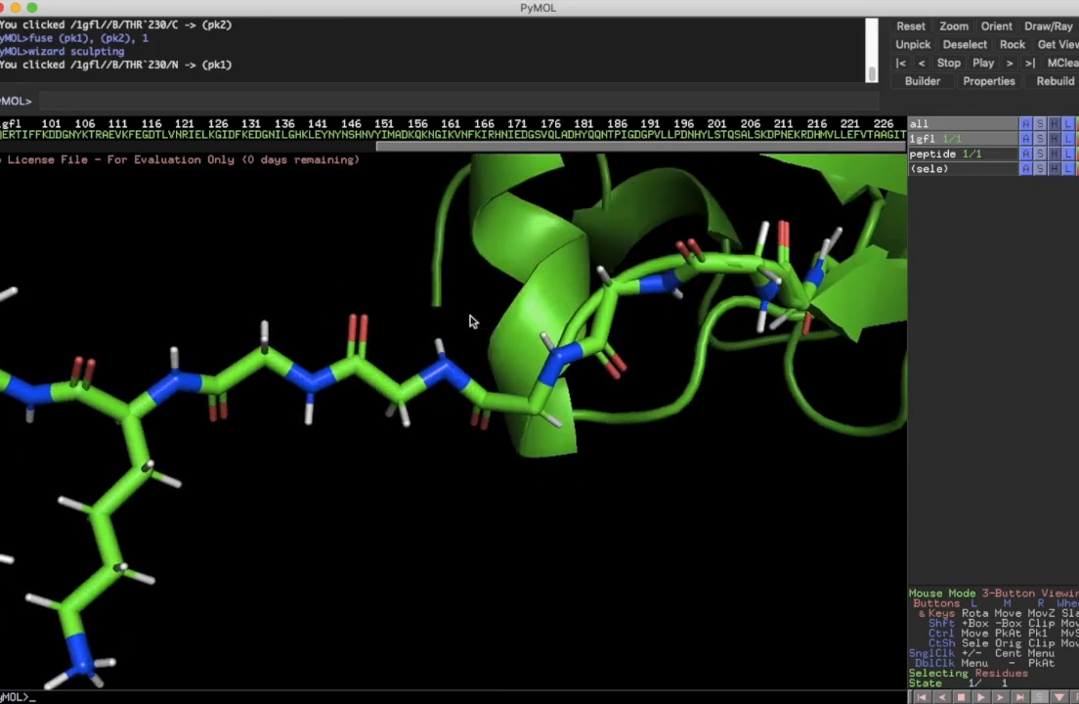
right_drag(454, 375, 469, 427)
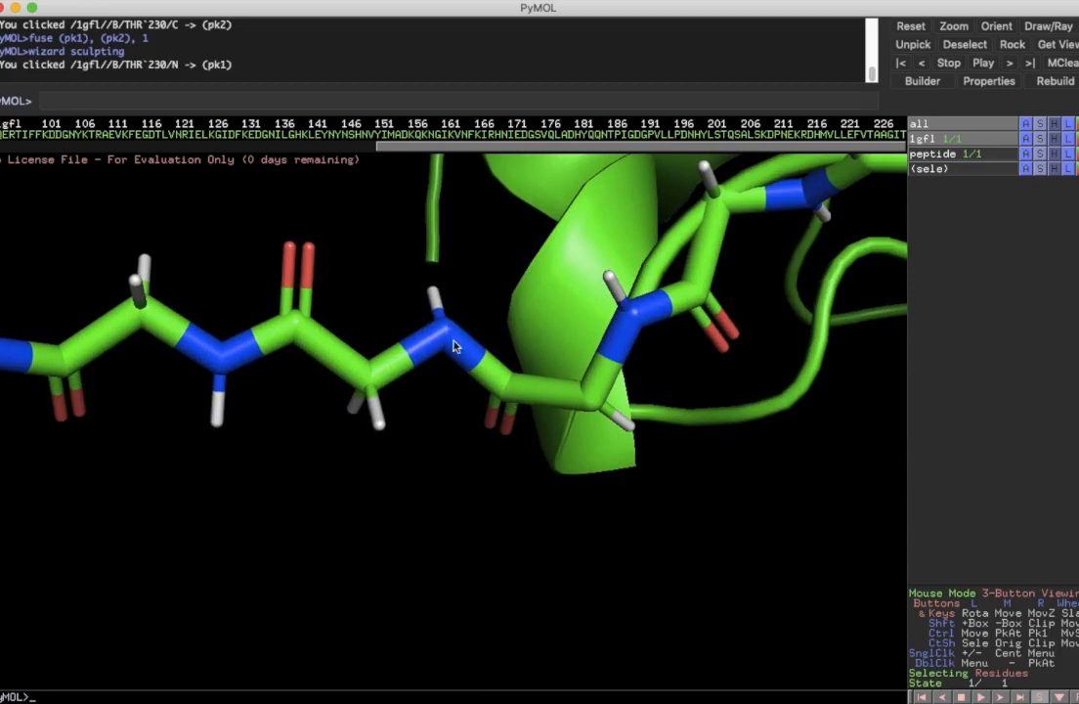
right_drag(534, 376, 627, 418)
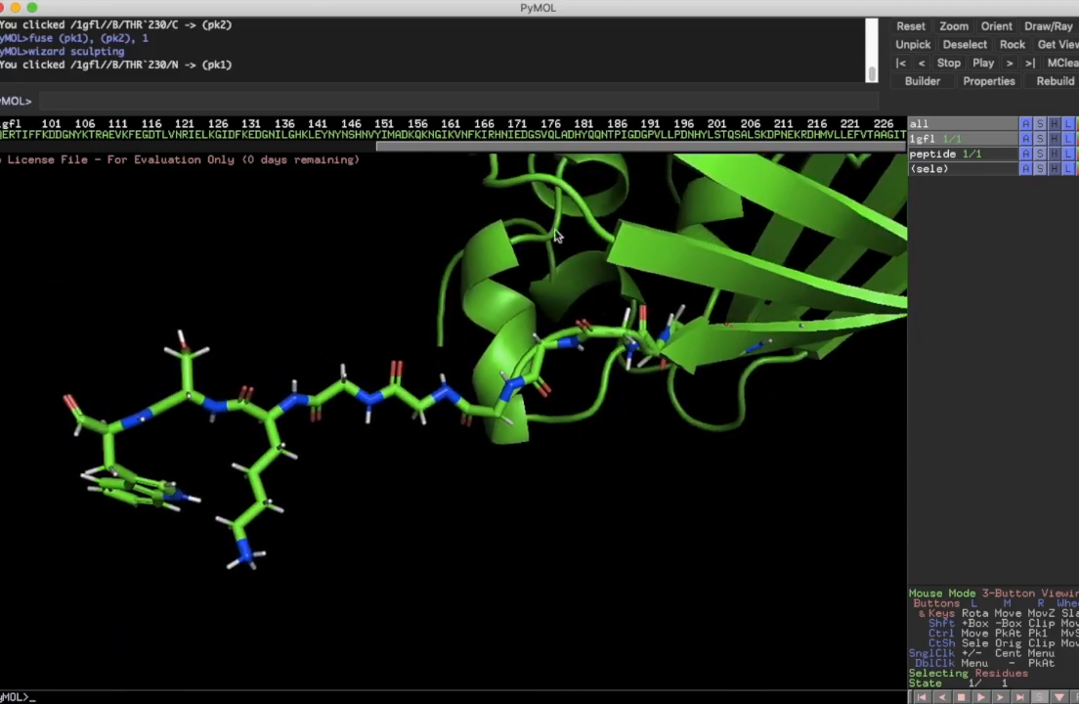
click(333, 7)
click(415, 136)
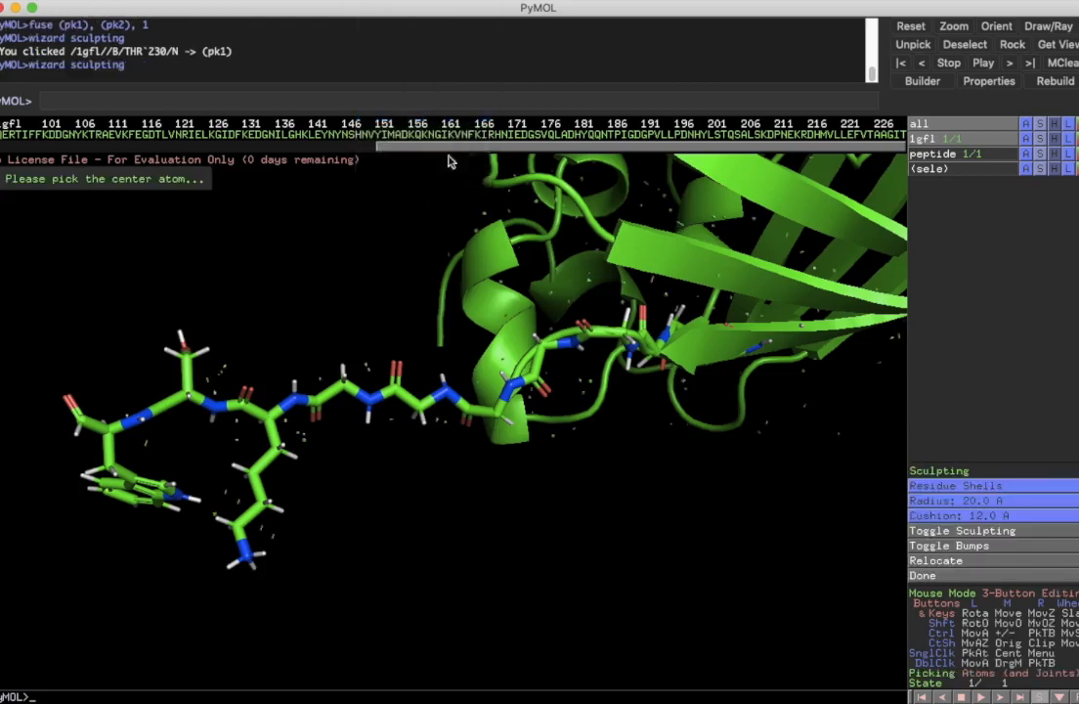
click(448, 396)
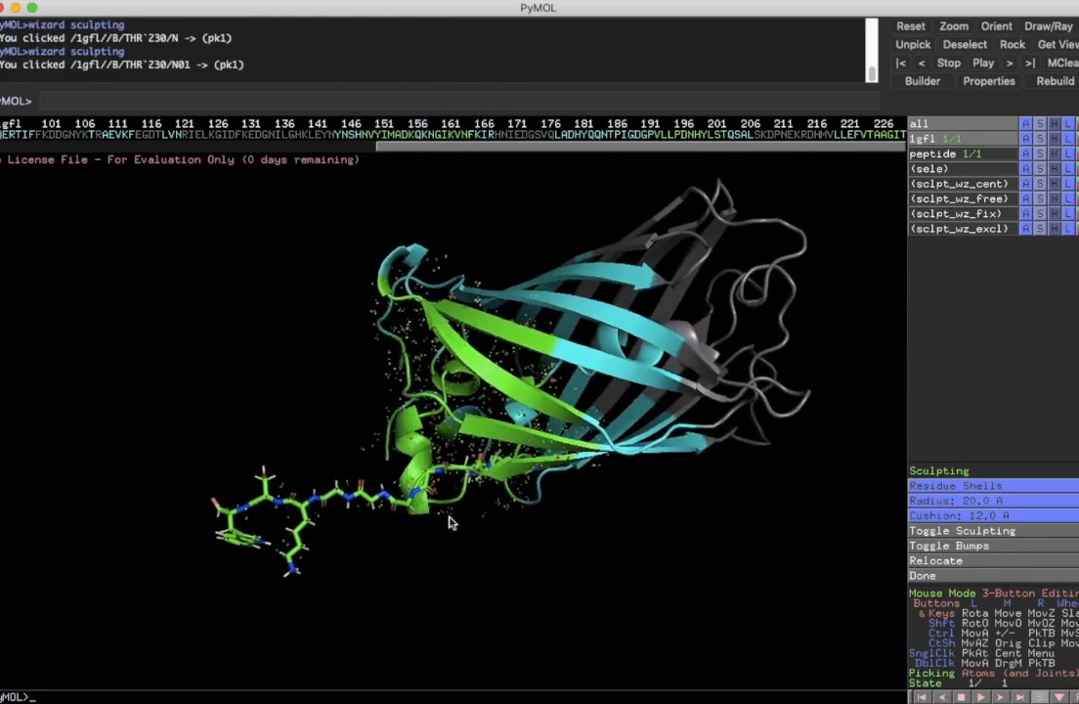
- Let sculpting relax the peptide junction while inspecting it from several angles, and finish the wizard
right_drag(424, 377, 508, 686)
middle_drag(387, 436, 594, 275)
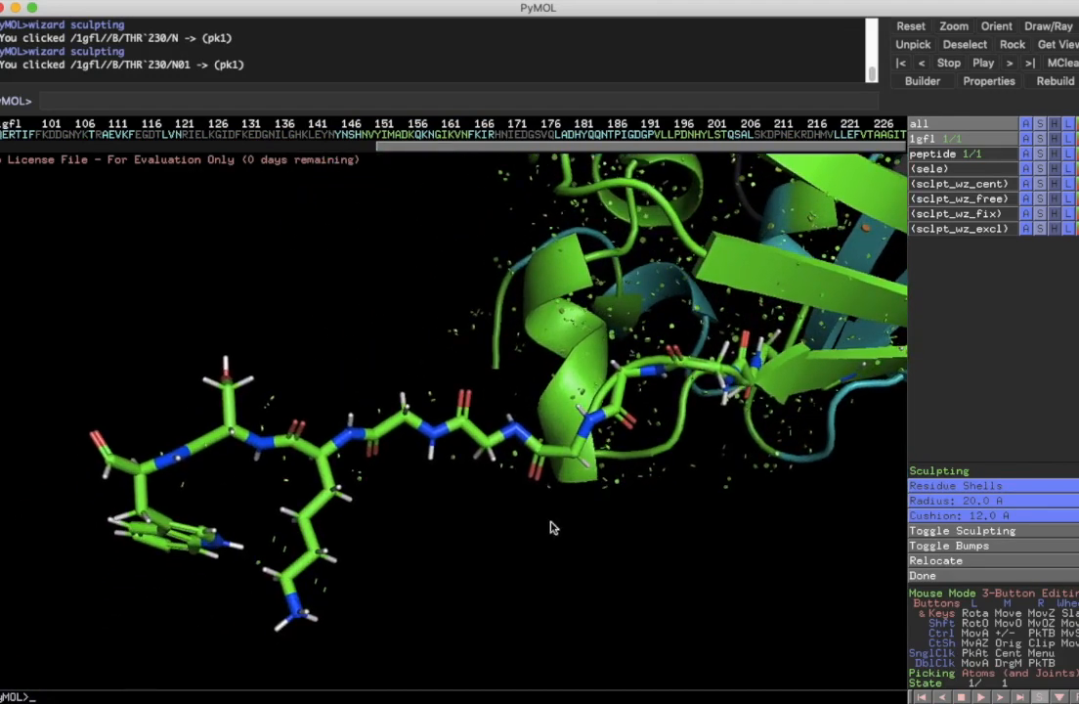
mouse_move(515, 441)
right_down()
mouse_move(516, 640)
mouse_move(550, 688)
right_up()
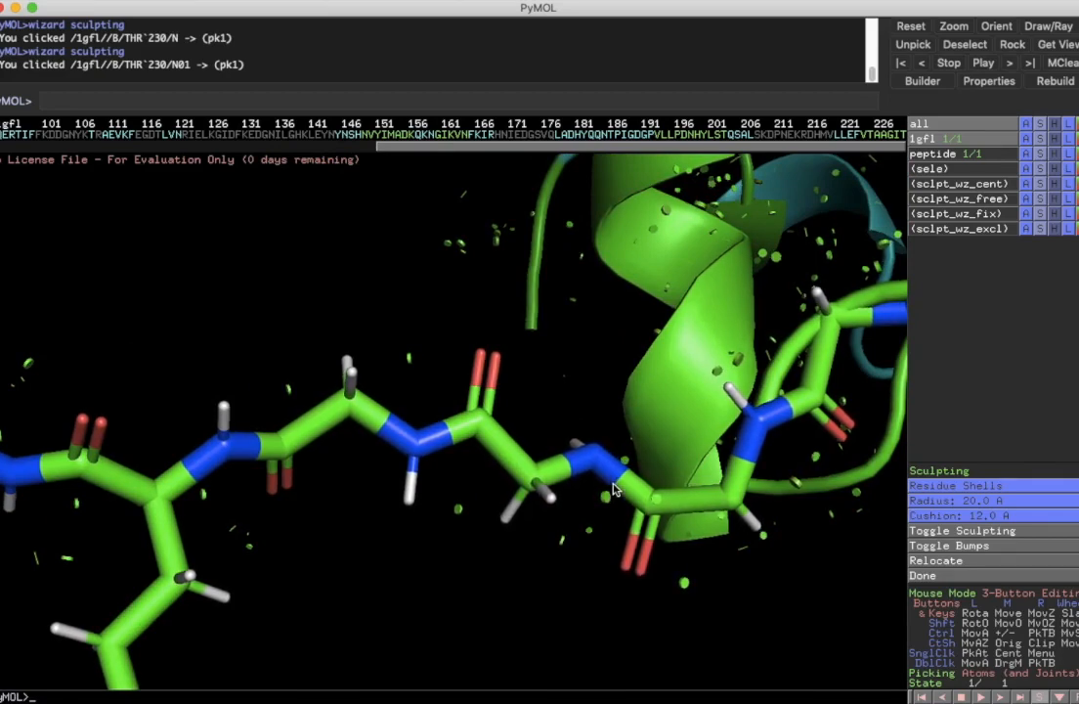
mouse_move(528, 629)
mouse_down()
mouse_move(520, 577)
mouse_move(535, 586)
mouse_move(520, 493)
mouse_up()
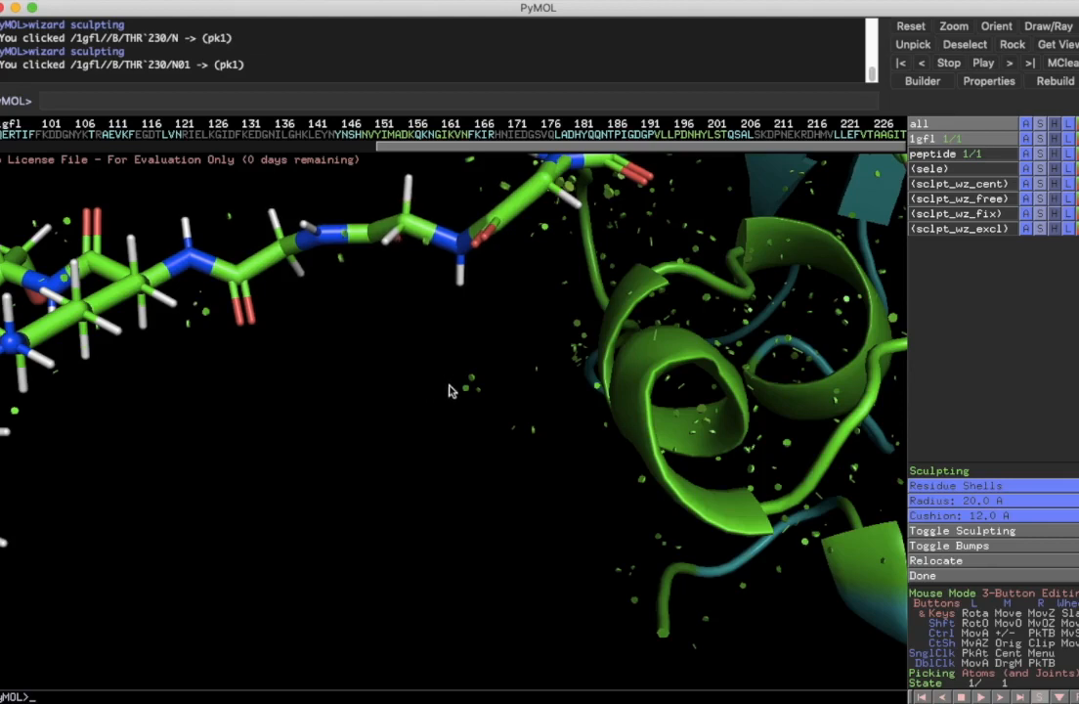
drag(445, 385, 438, 426)
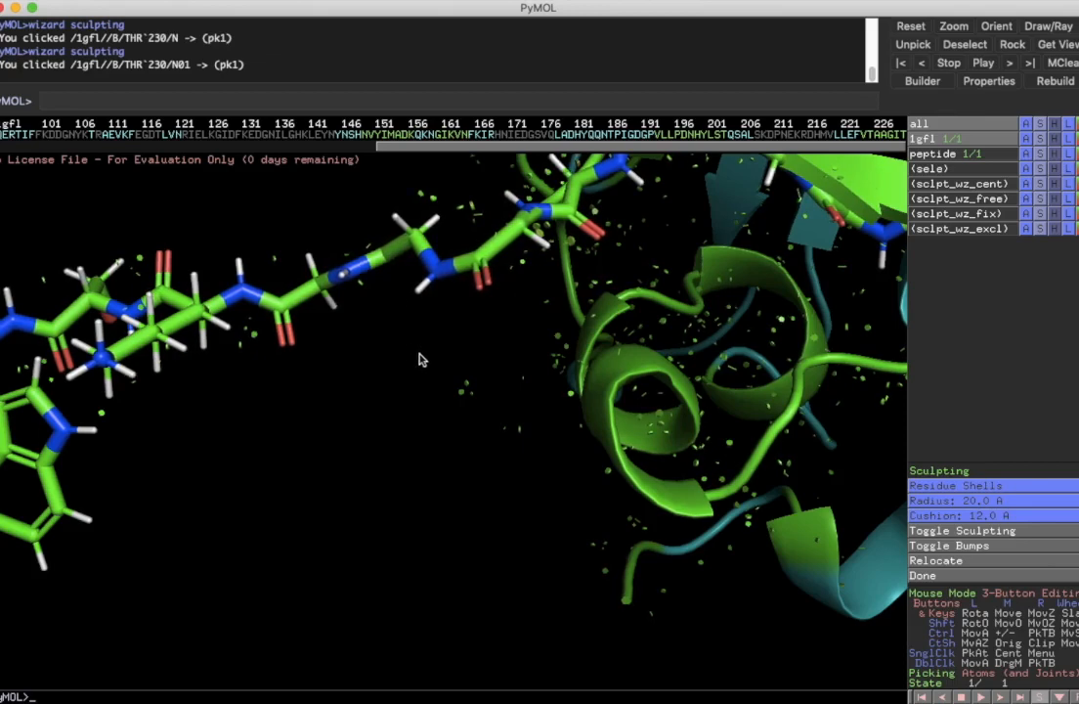
drag(404, 308, 440, 389)
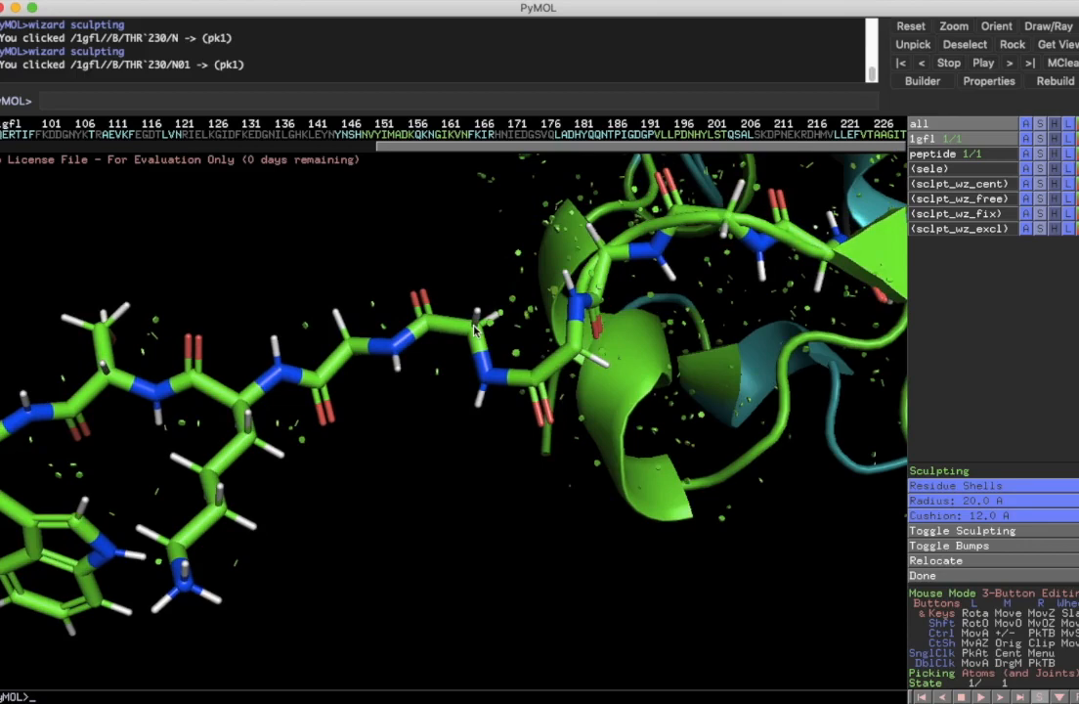
click(922, 578)
- Show the main chain of 1gfl as sticks on top of its cartoon
right_drag(570, 267, 578, 201)
right_drag(598, 445, 591, 278)
right_drag(639, 452, 580, 278)
drag(580, 279, 516, 452)
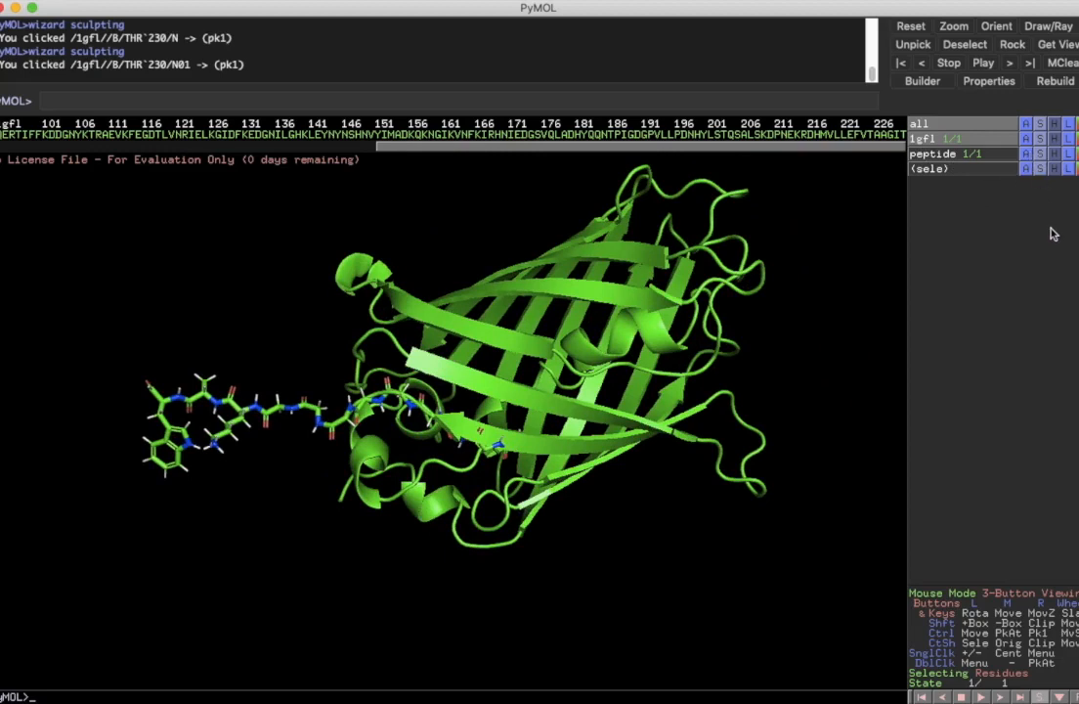
click(1042, 144)
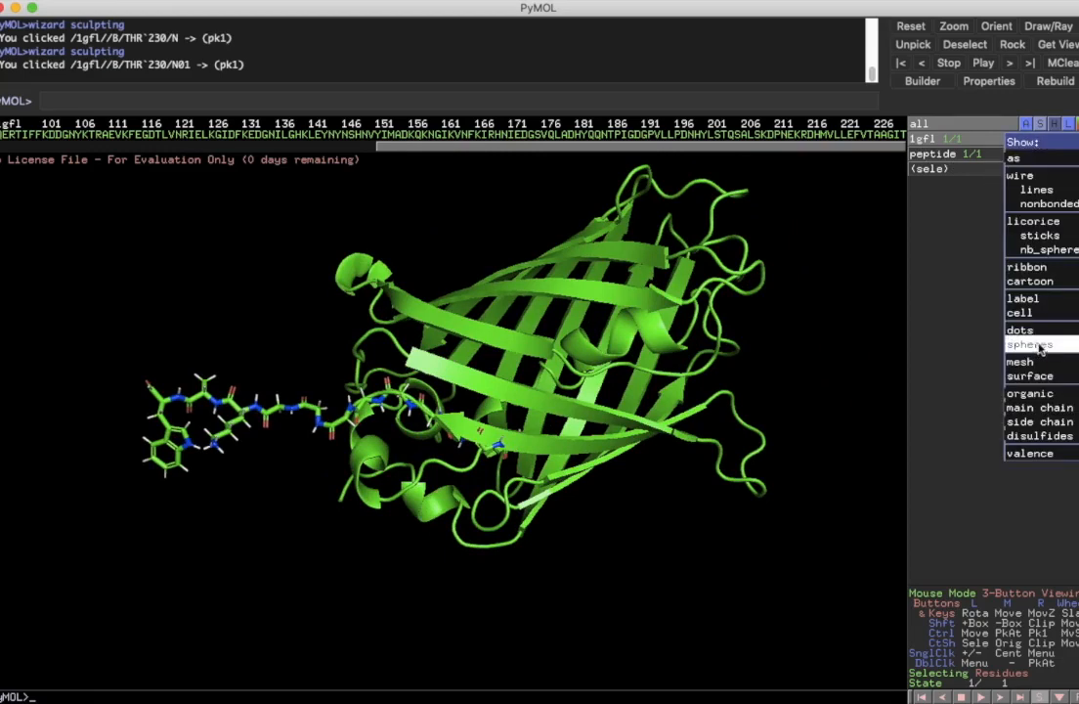
mouse_move(1037, 415)
click(915, 419)
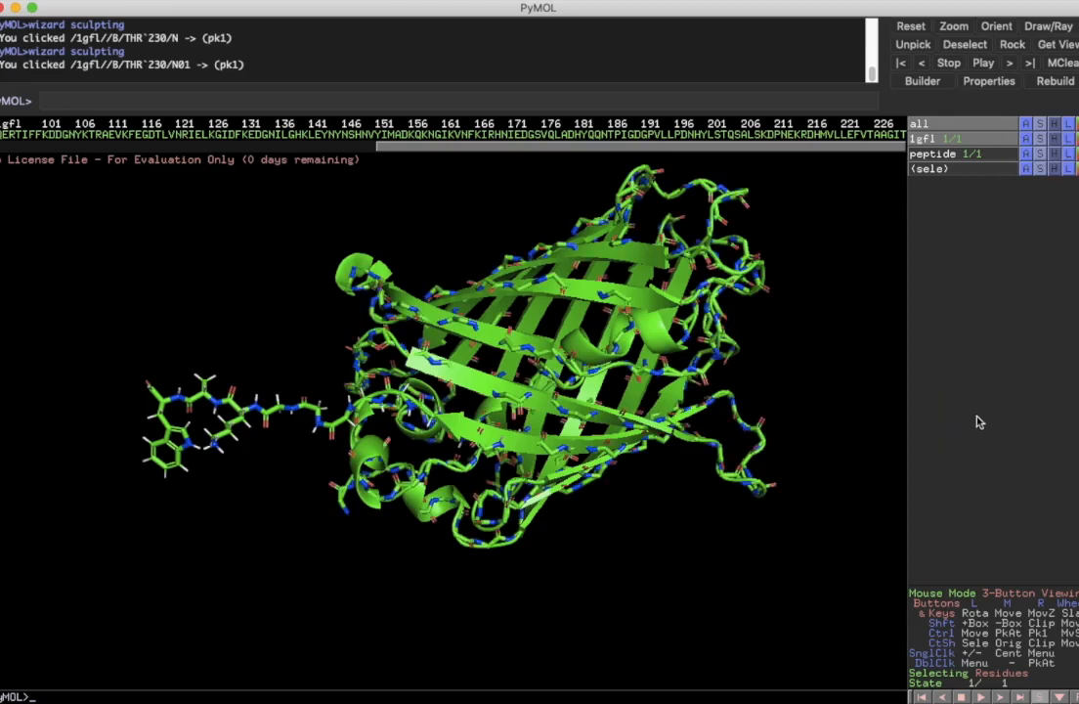
- Show the side chains of 1gfl as lines alongside its main-chain sticks and cartoon
click(1042, 153)
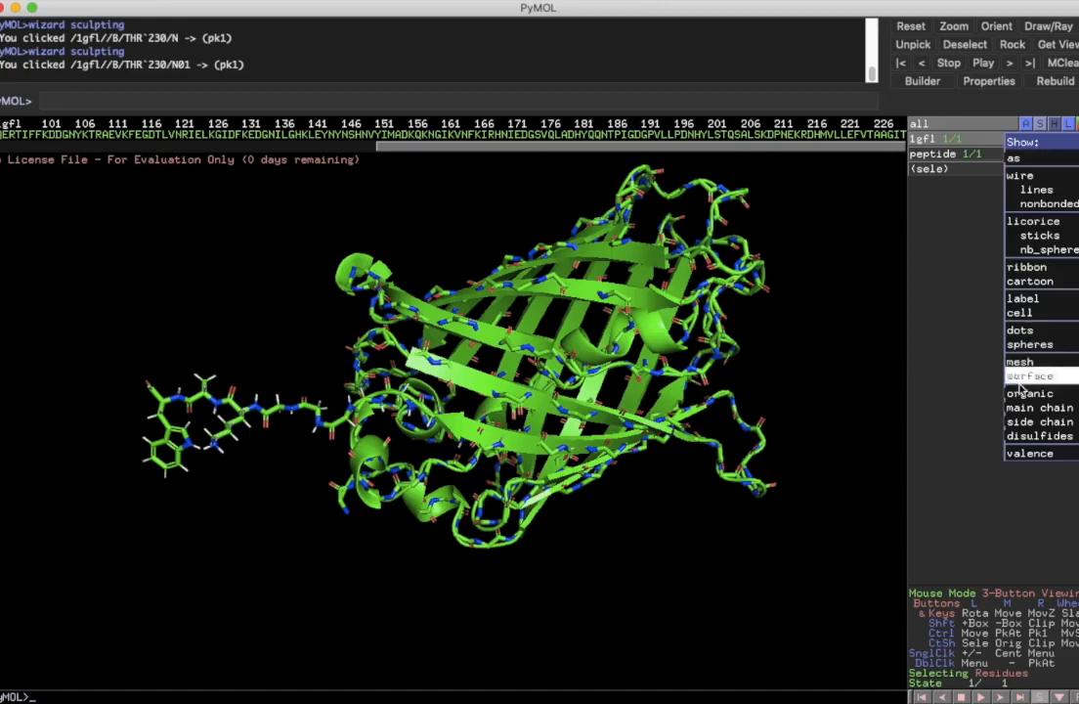
click(988, 422)
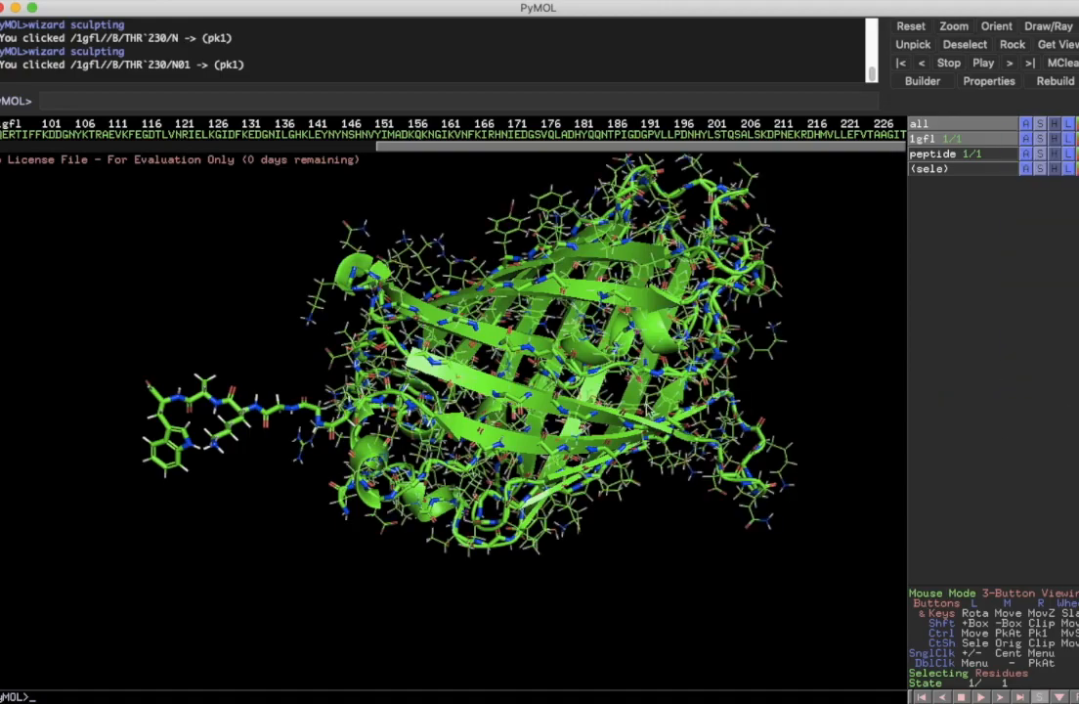
drag(387, 326, 503, 492)
drag(520, 230, 514, 296)
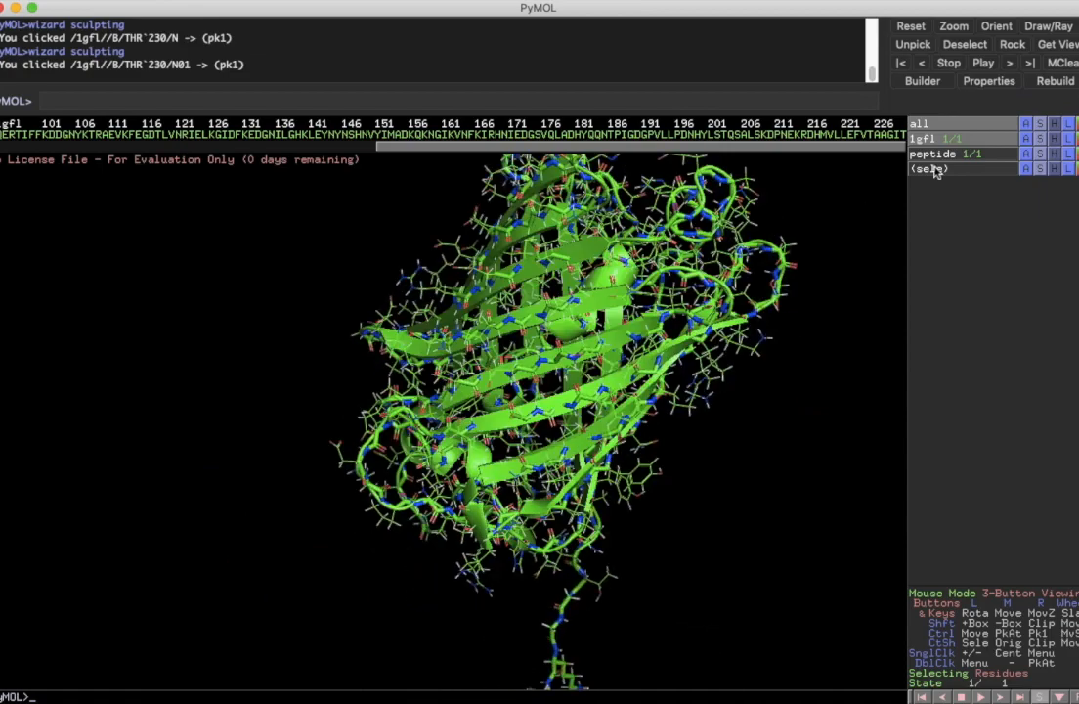
- Hide the cartoon of 1gfl and inspect the stick-and-line model with its attached peptide from several angles
click(1056, 143)
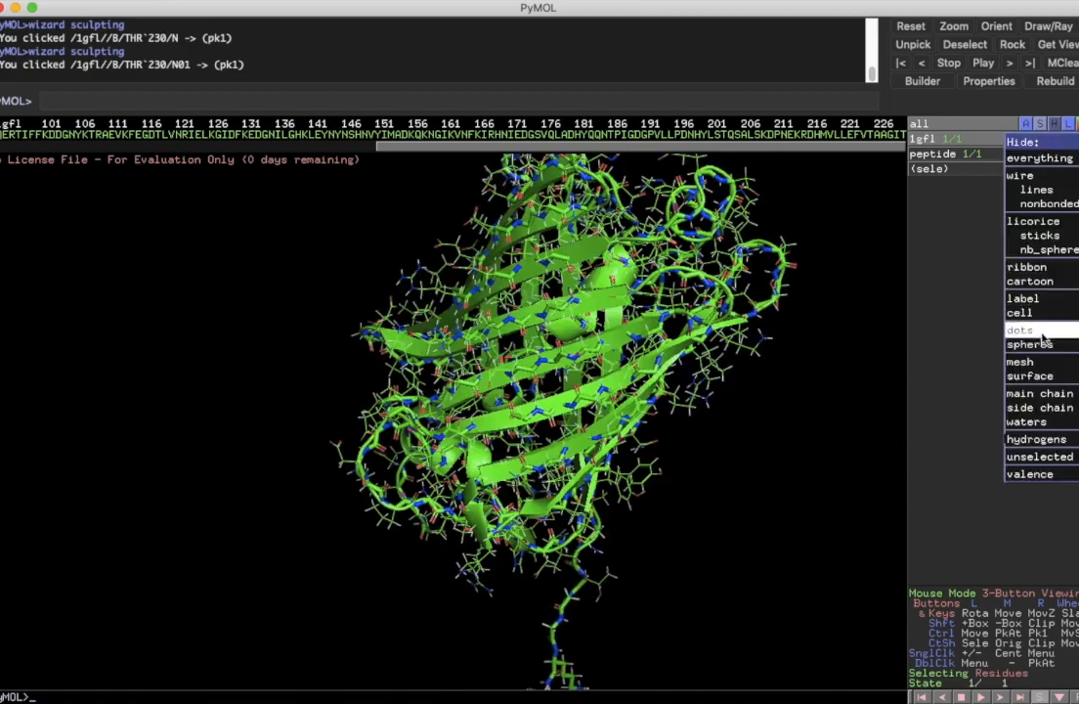
click(1049, 283)
right_drag(687, 454, 623, 421)
drag(583, 385, 331, 493)
right_drag(393, 436, 427, 526)
drag(425, 526, 334, 414)
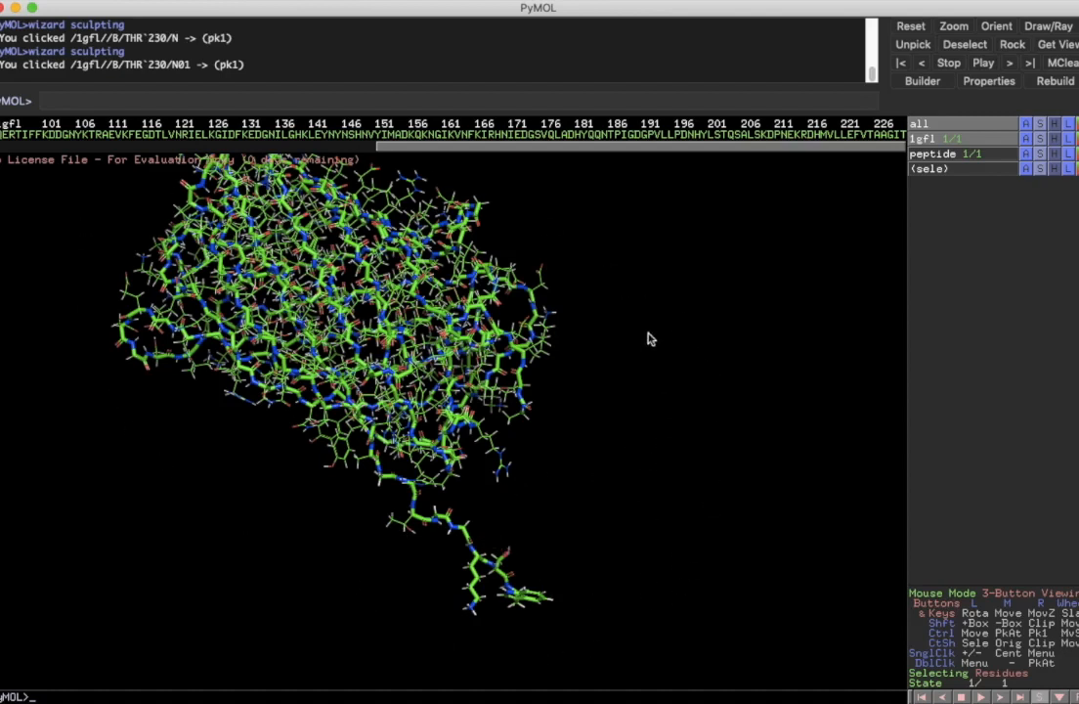
drag(362, 235, 624, 309)
middle_drag(636, 415, 525, 450)
drag(525, 450, 648, 323)
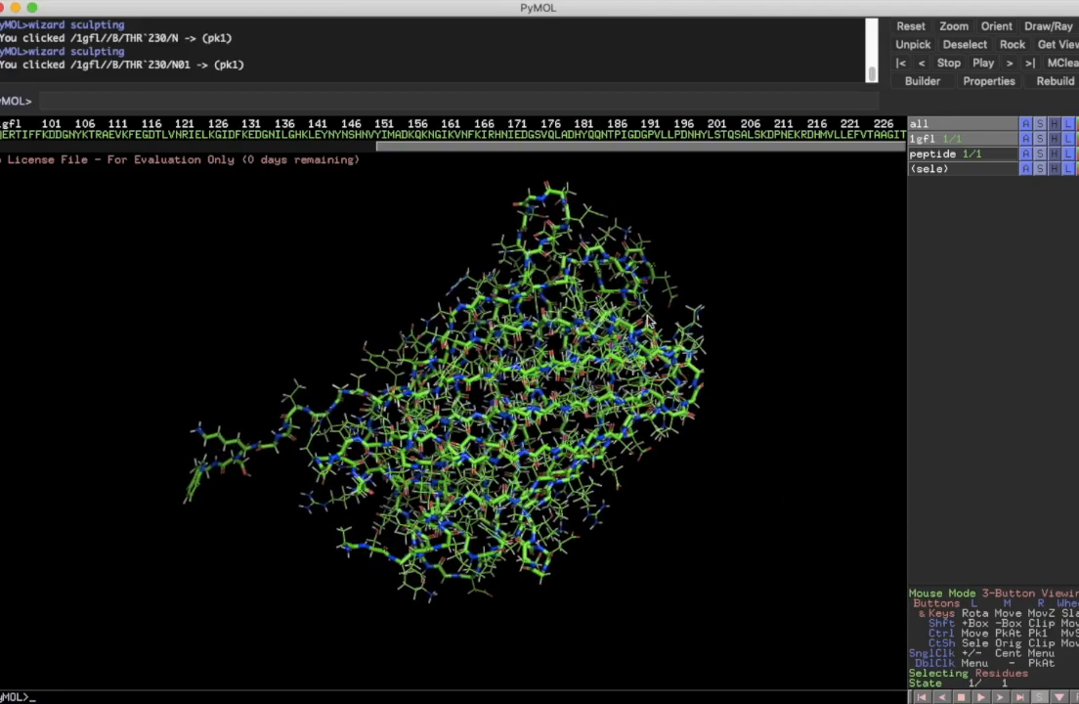
- Show the molecular surface of 1gfl and inspect the protein body and the peptide tail from several angles
click(1056, 145)
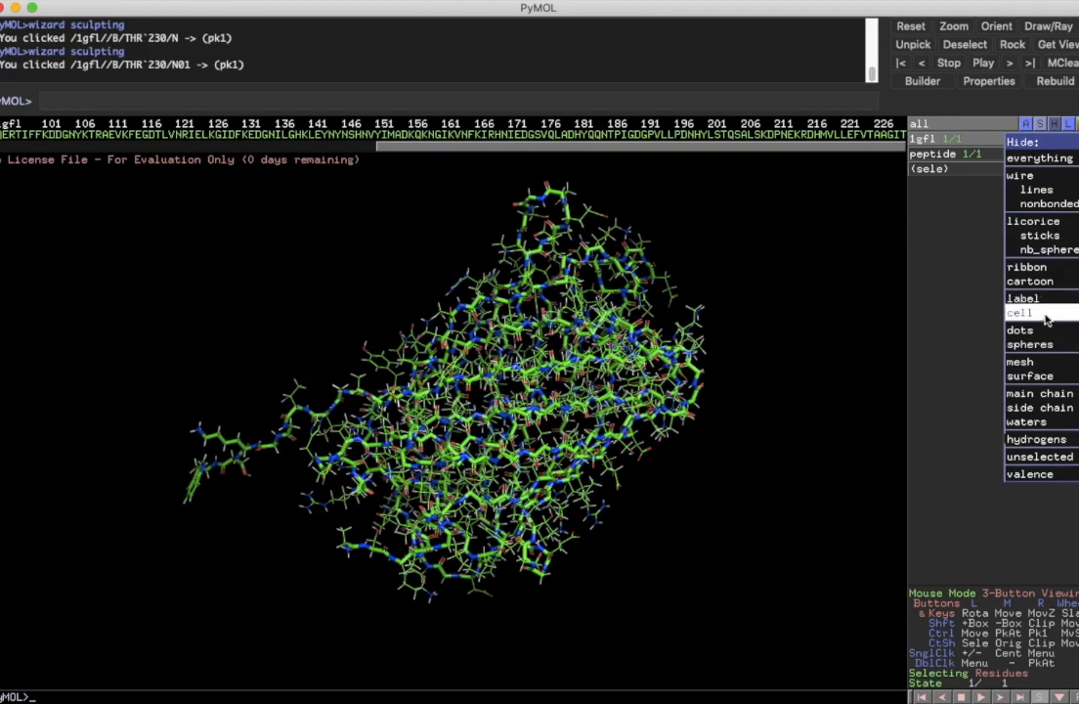
click(1050, 377)
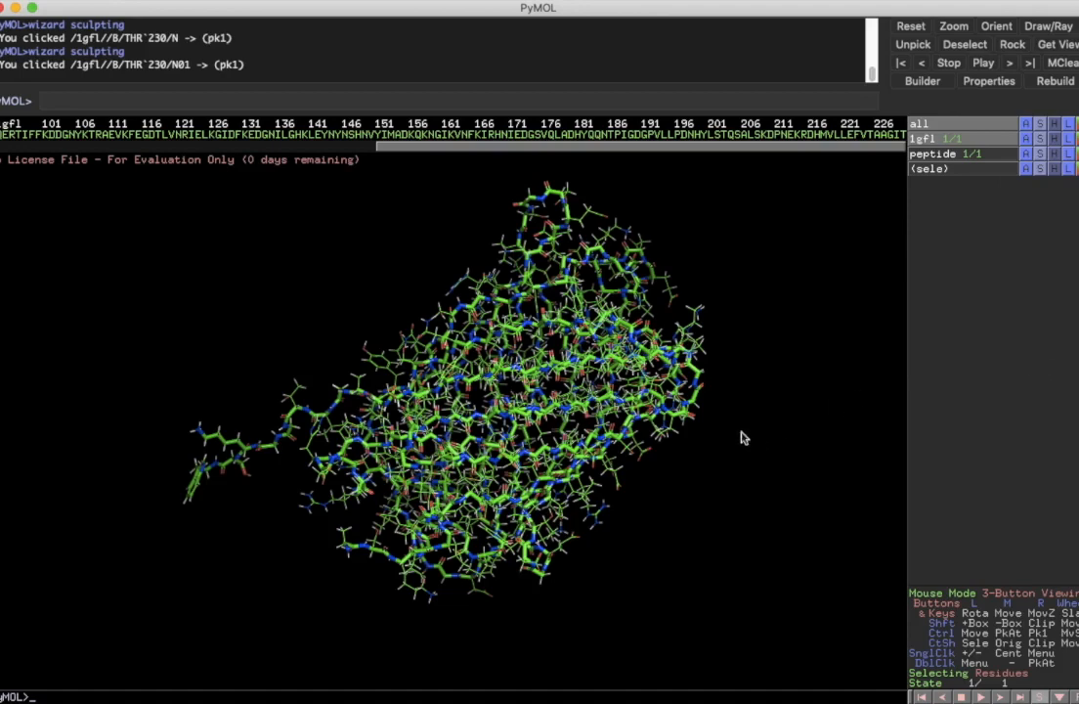
drag(510, 381, 461, 370)
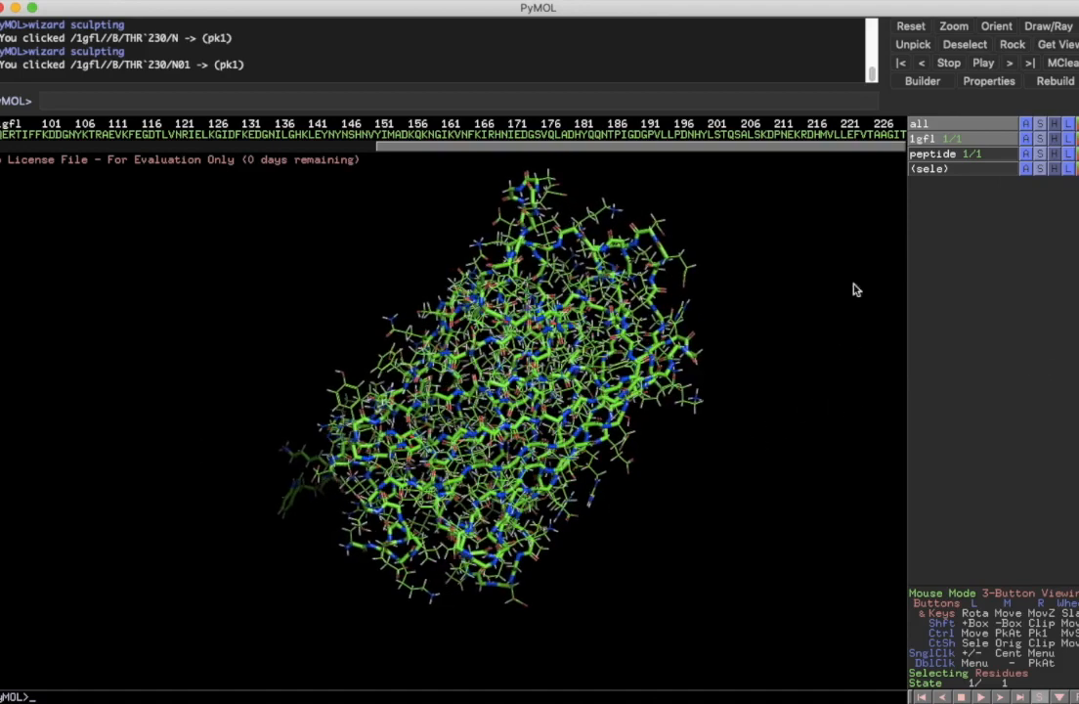
click(1043, 140)
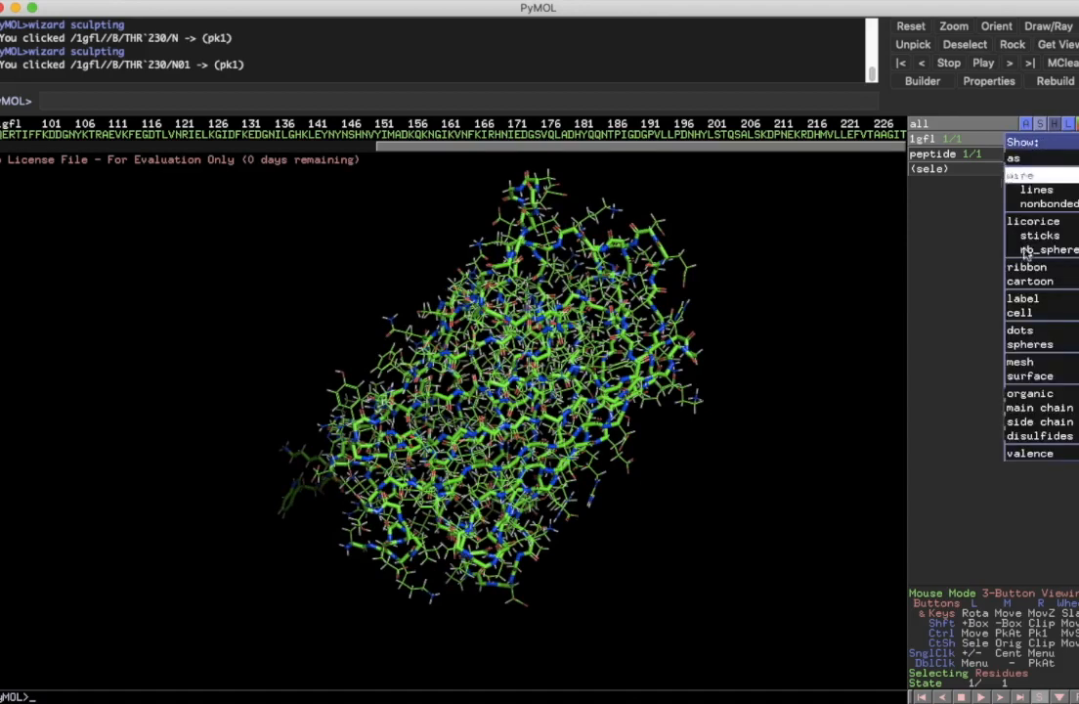
click(1025, 375)
drag(670, 434, 467, 298)
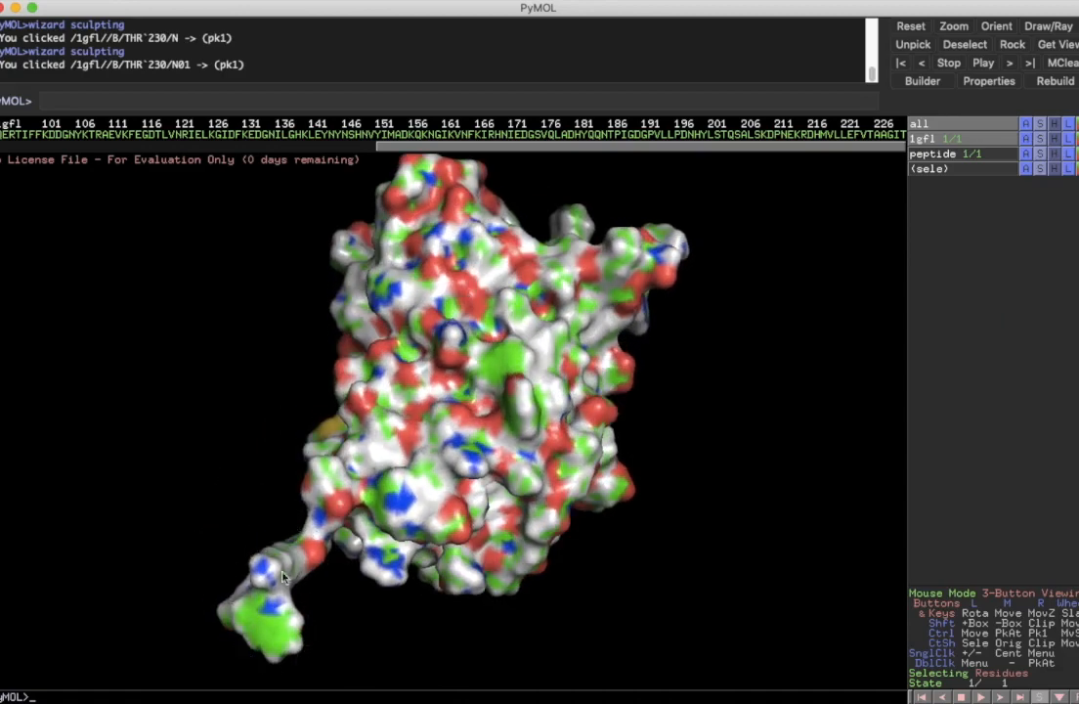
drag(505, 345, 572, 525)
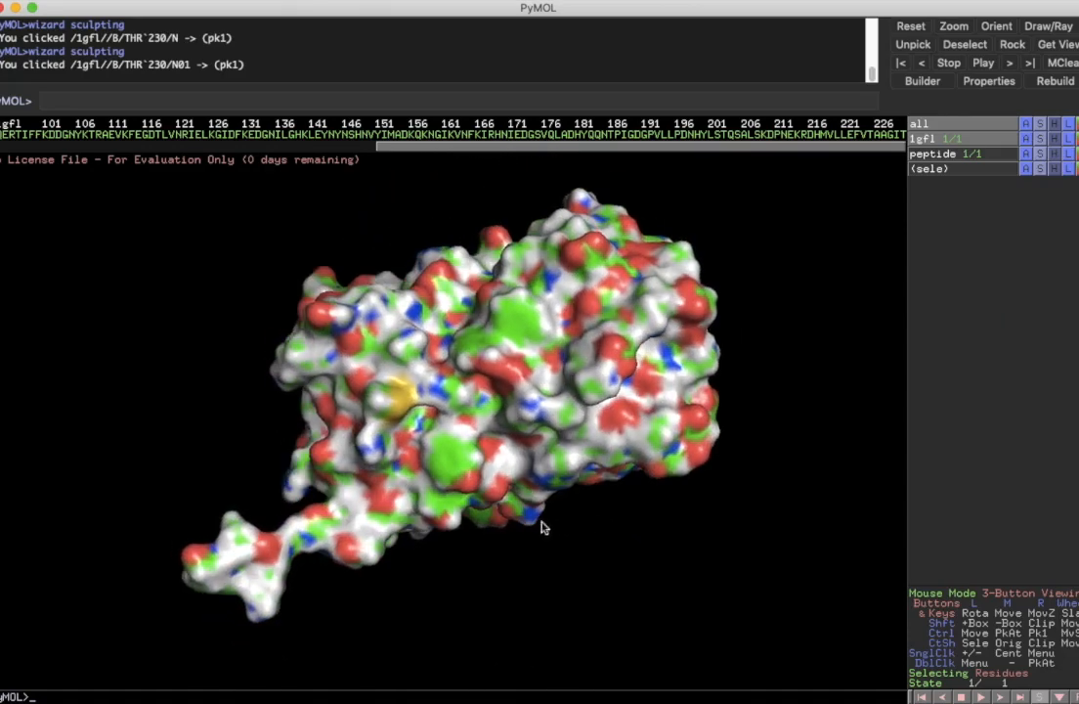
drag(438, 344, 451, 379)
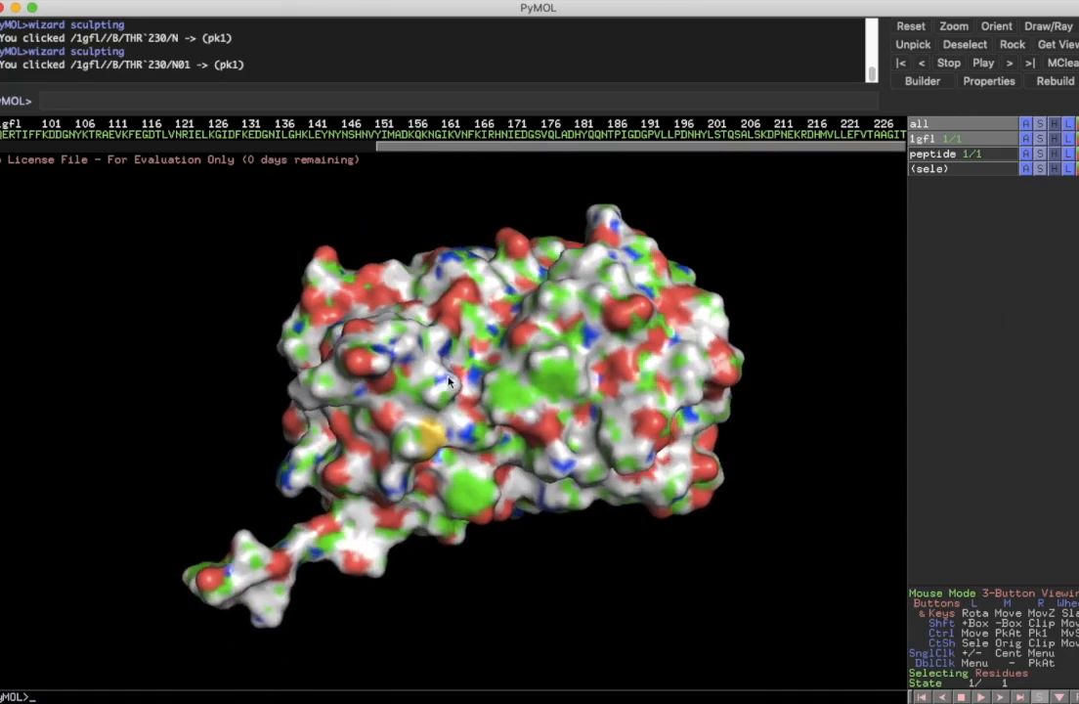
drag(433, 421, 309, 567)
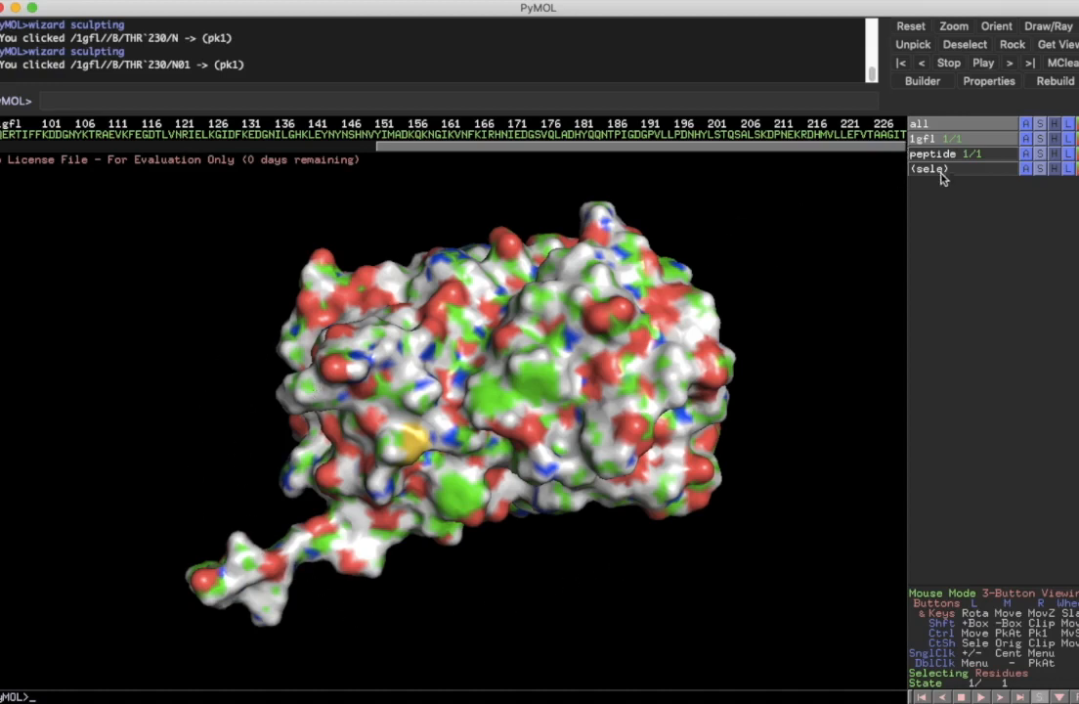
- Hide the molecular surface of 1gfl
click(1054, 140)
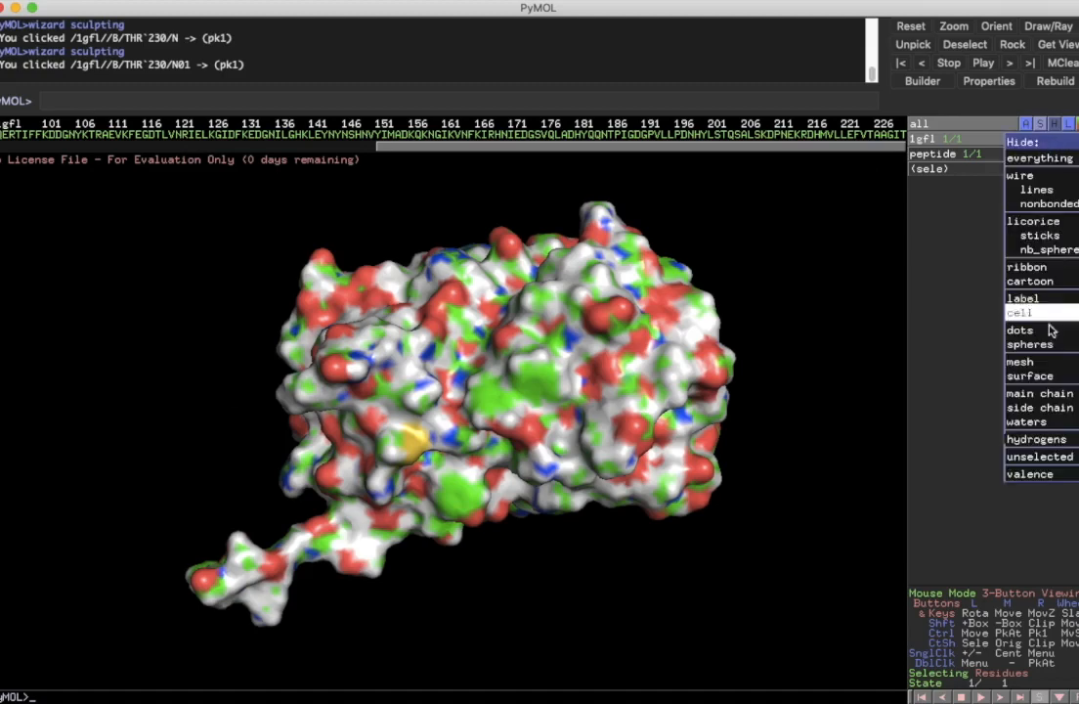
click(1033, 378)
drag(740, 404, 533, 342)
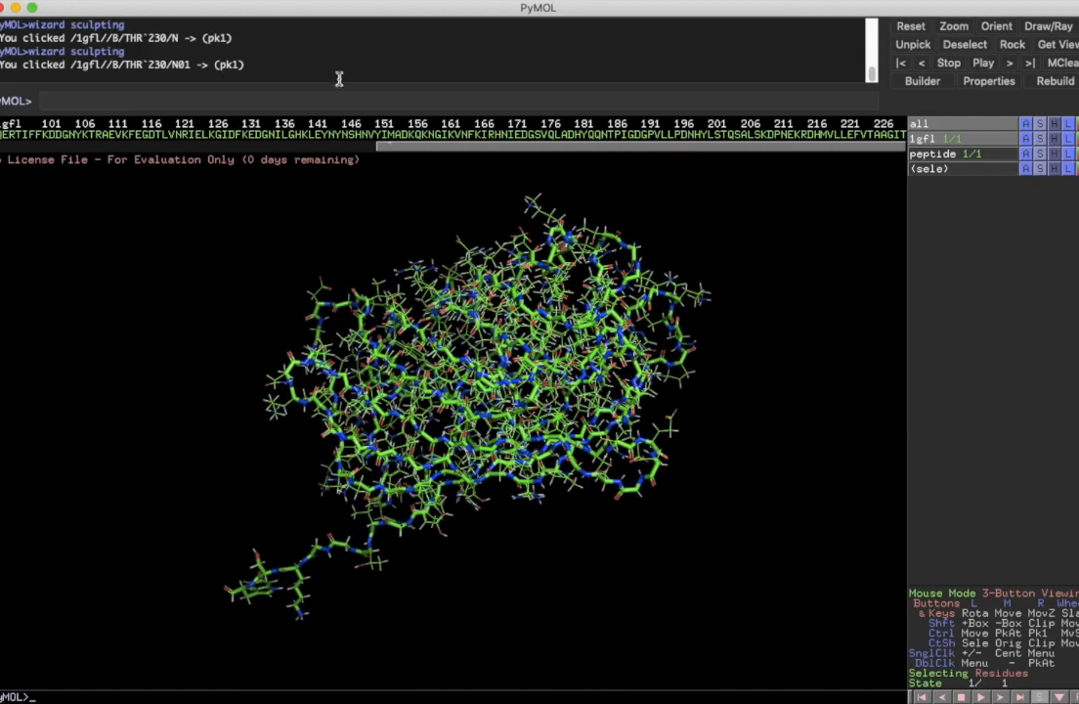
- Calculate and display an APBS electrostatics surface for polymer & 1gfl, continuing past the pdb2pqr warnings, and inspect it around the peptide
click(430, 1)
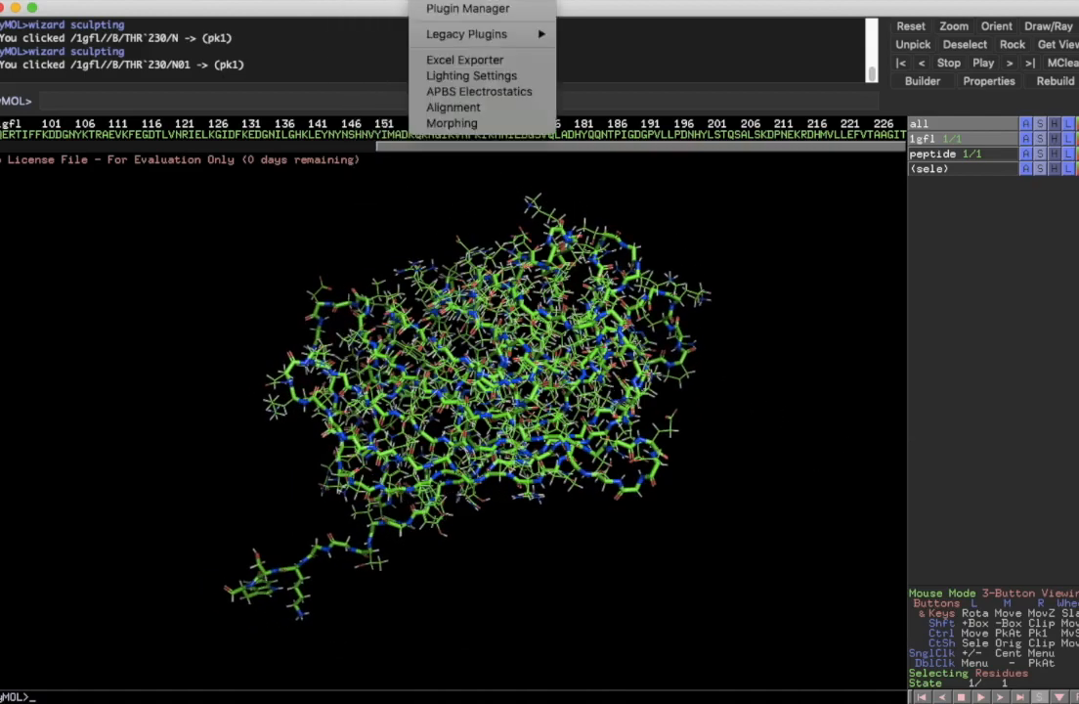
click(441, 94)
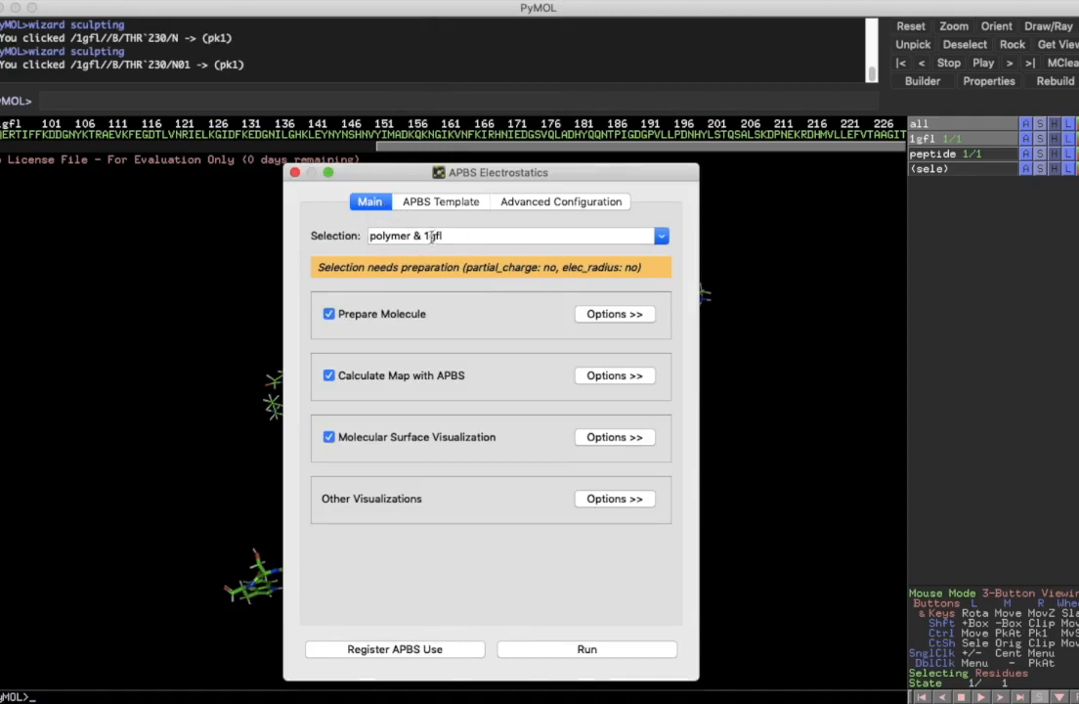
click(637, 236)
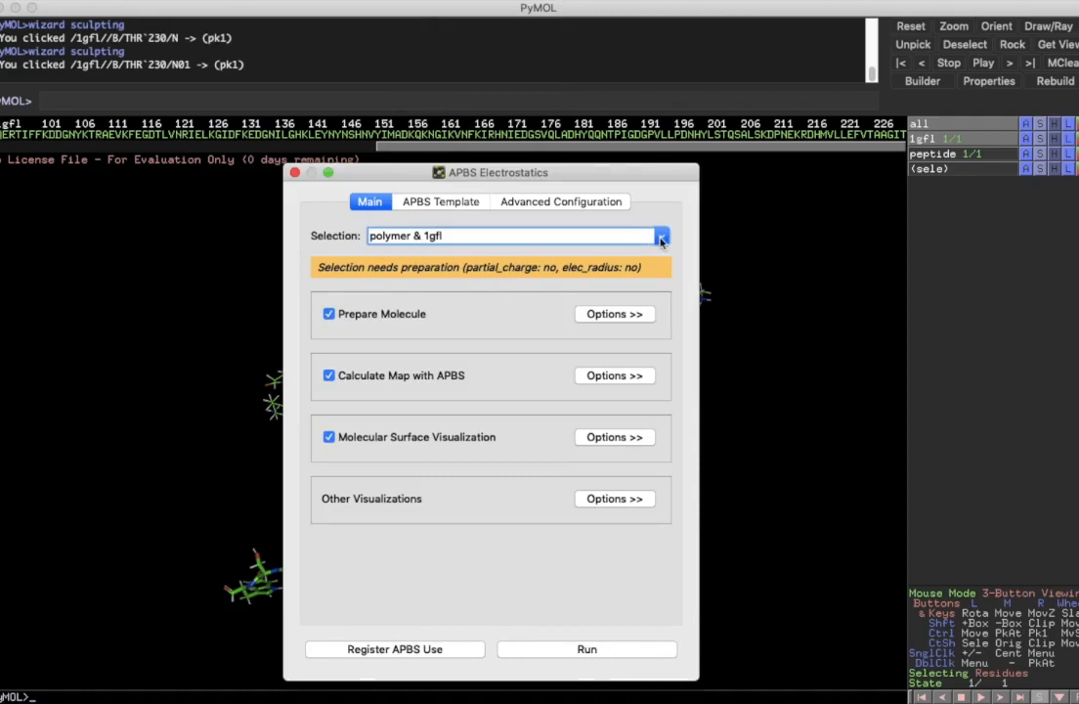
click(662, 237)
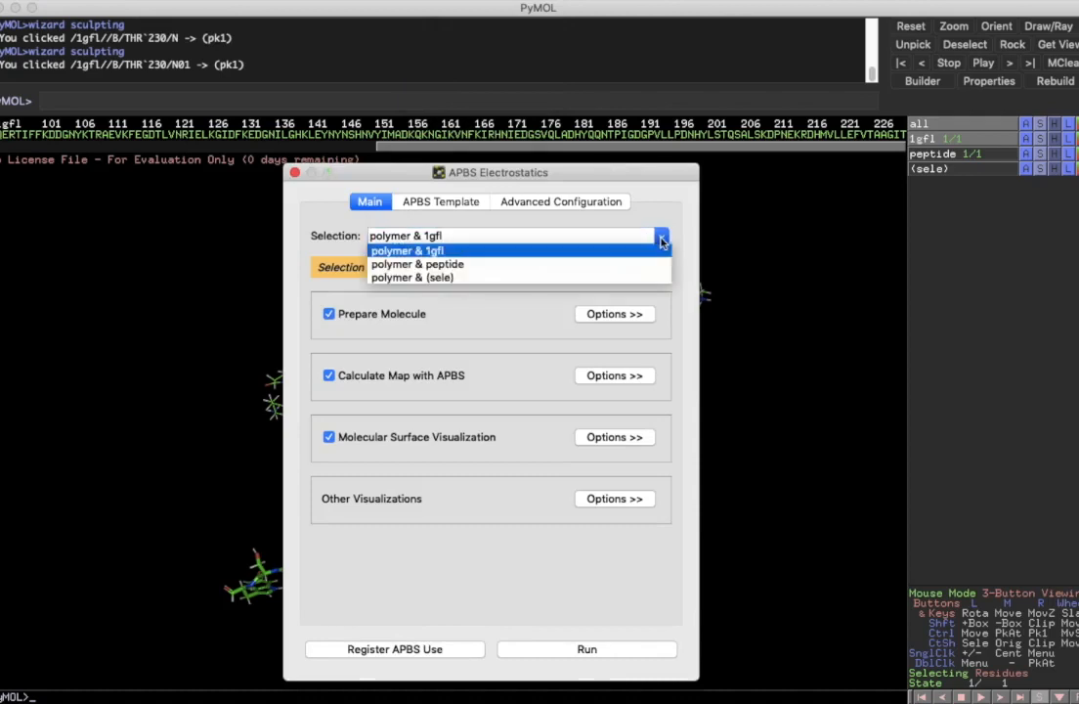
click(662, 247)
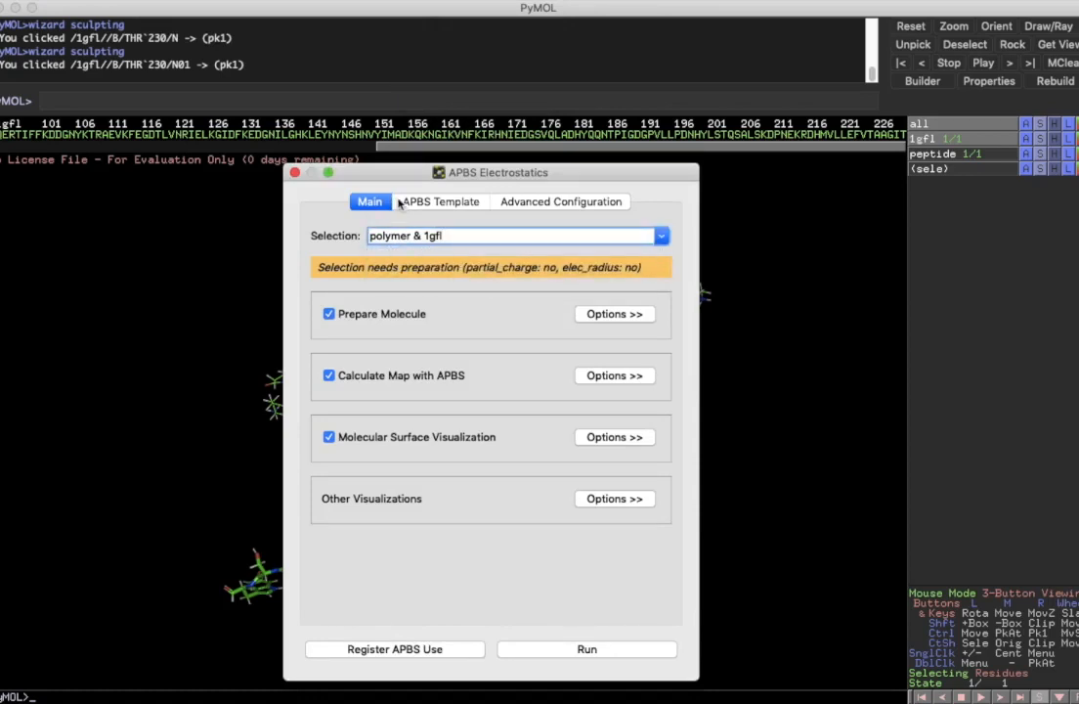
click(586, 649)
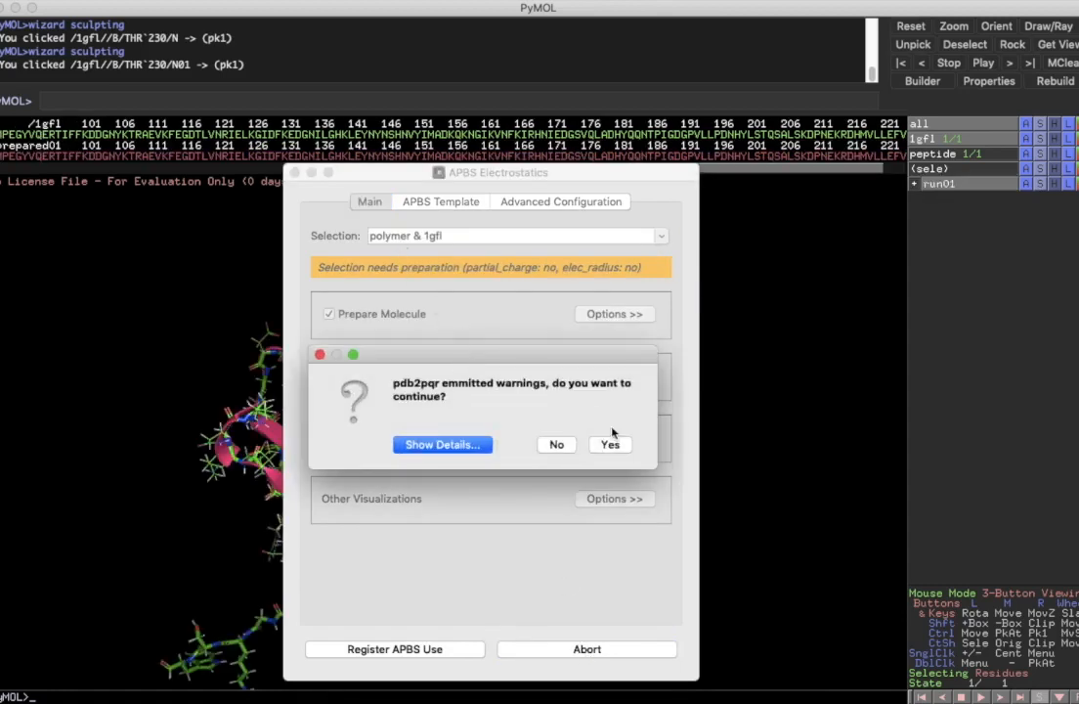
click(608, 445)
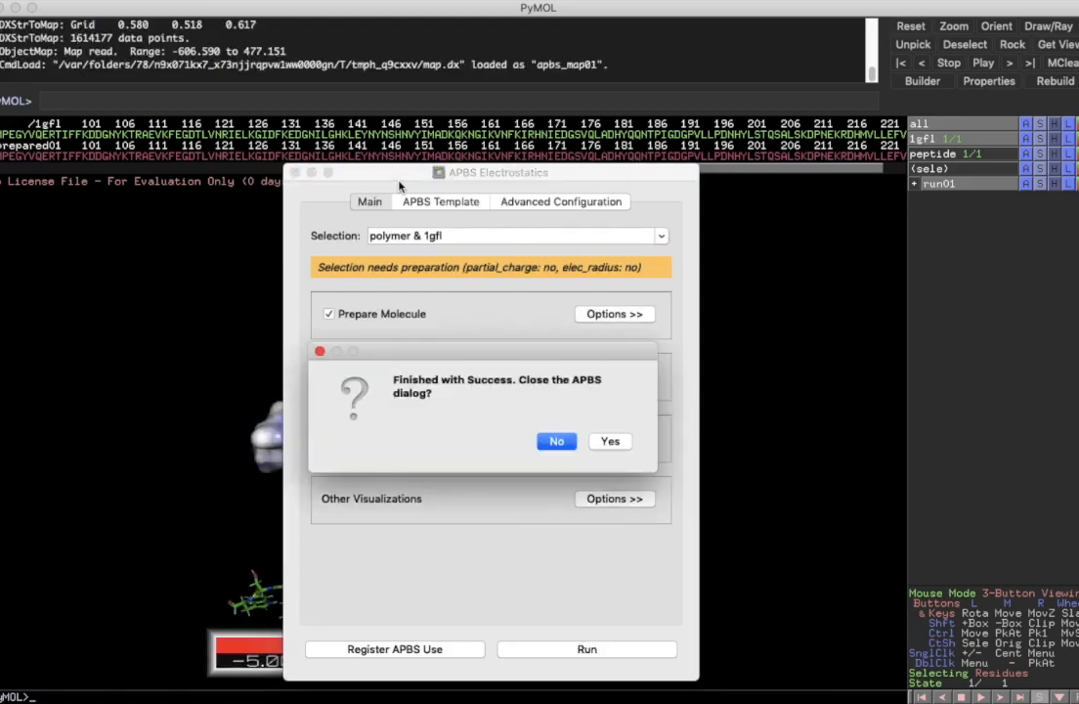
click(610, 442)
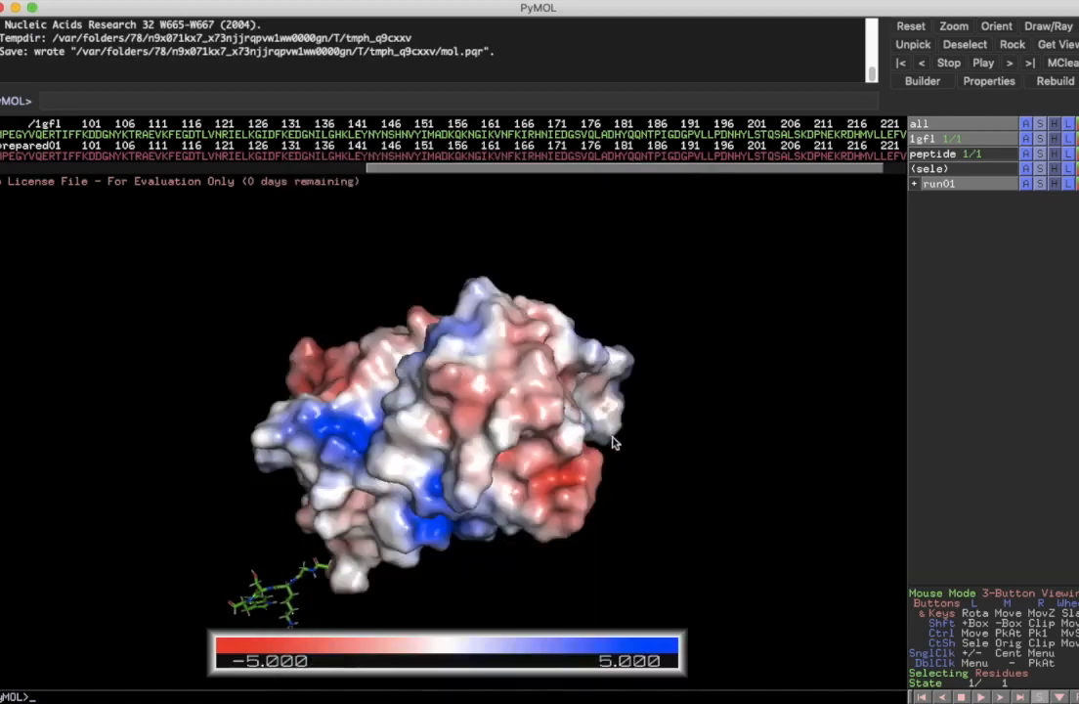
drag(352, 440, 272, 474)
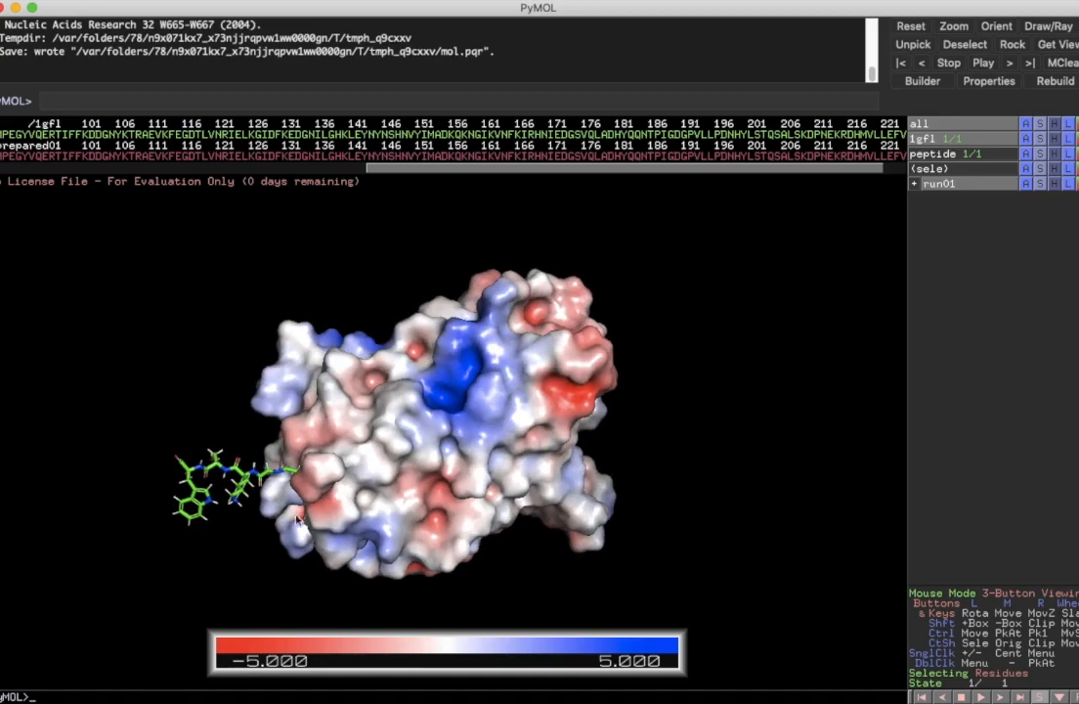
drag(350, 352, 385, 385)
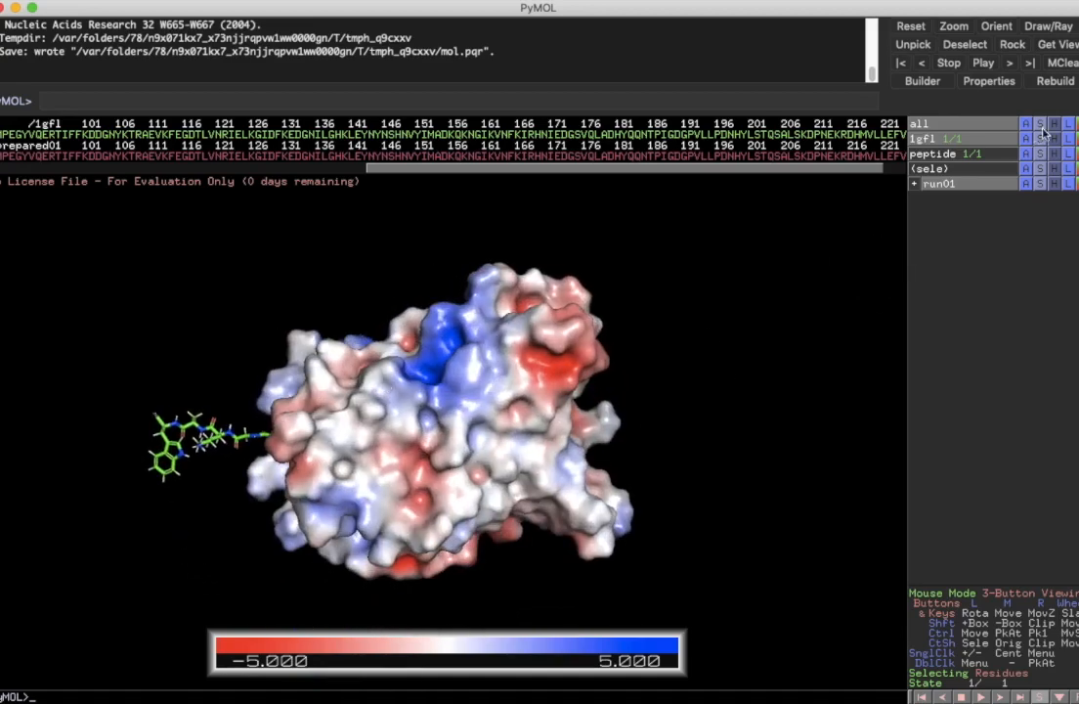
- Delete the run01 electrostatics group
click(1026, 183)
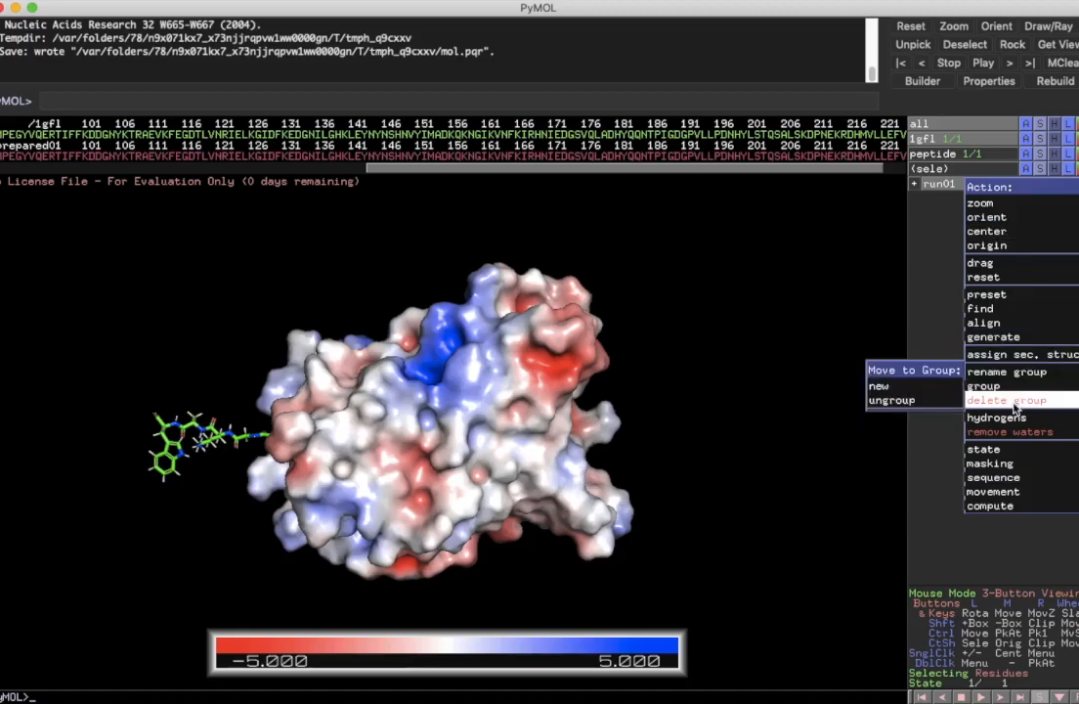
click(1021, 401)
drag(429, 368, 241, 157)
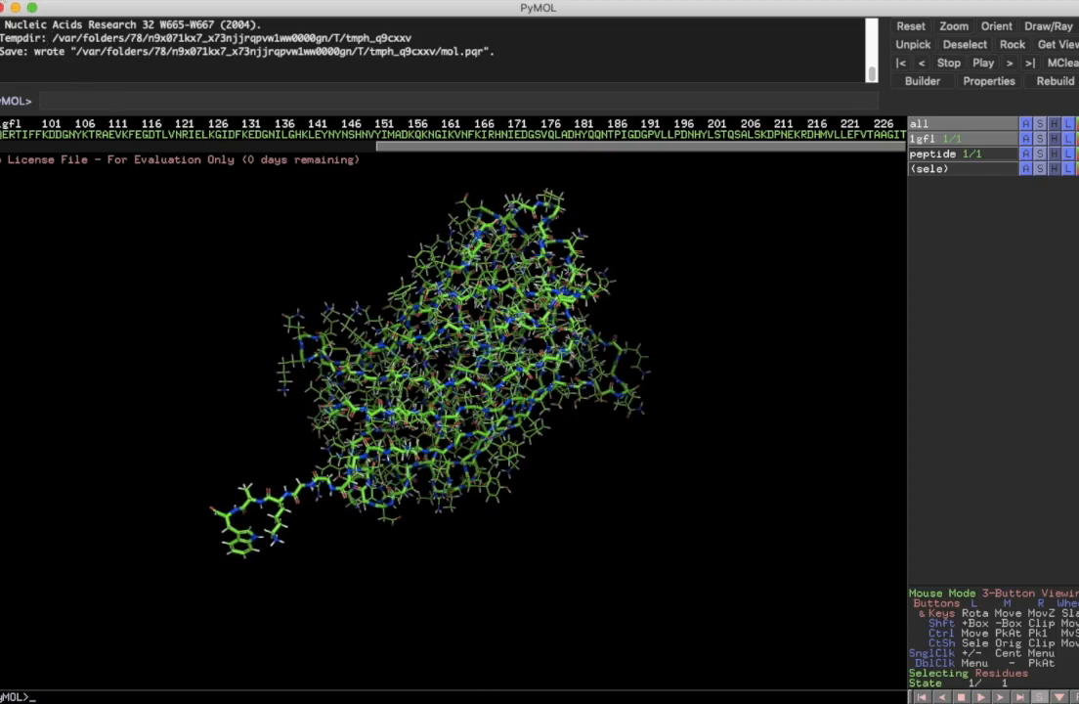
- Export the enabled structure in its current state as a PDBx/mmCIF file named "GFP_Cterminal Peptide" in the Crystal structures folder
click(20, 2)
click(73, 130)
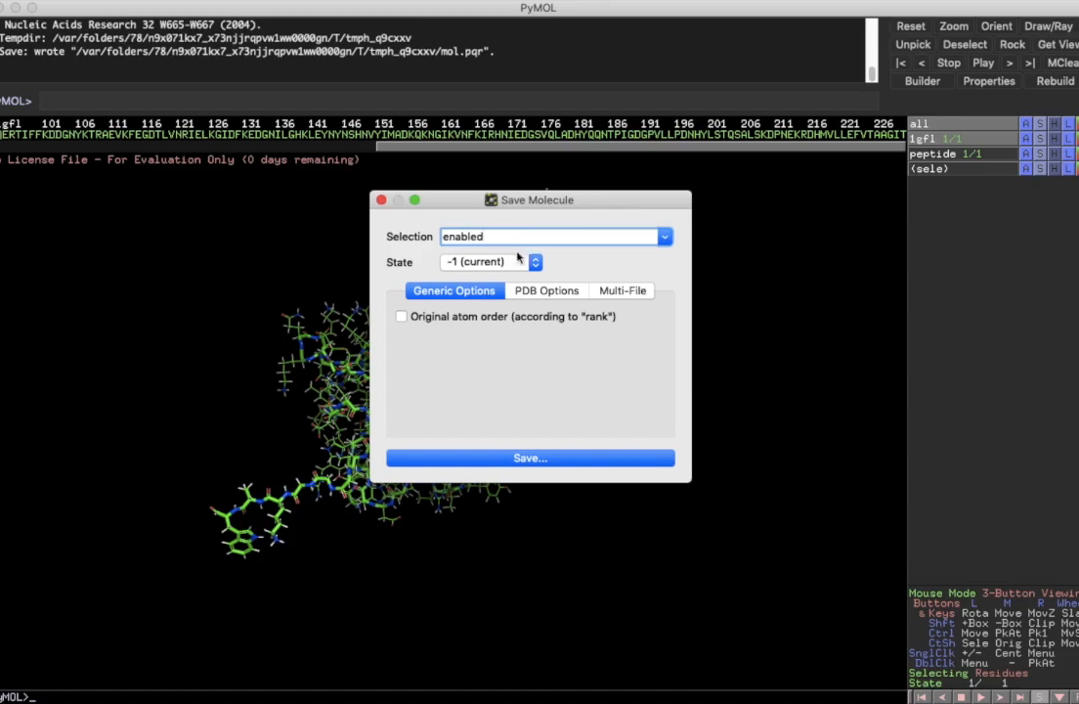
click(544, 292)
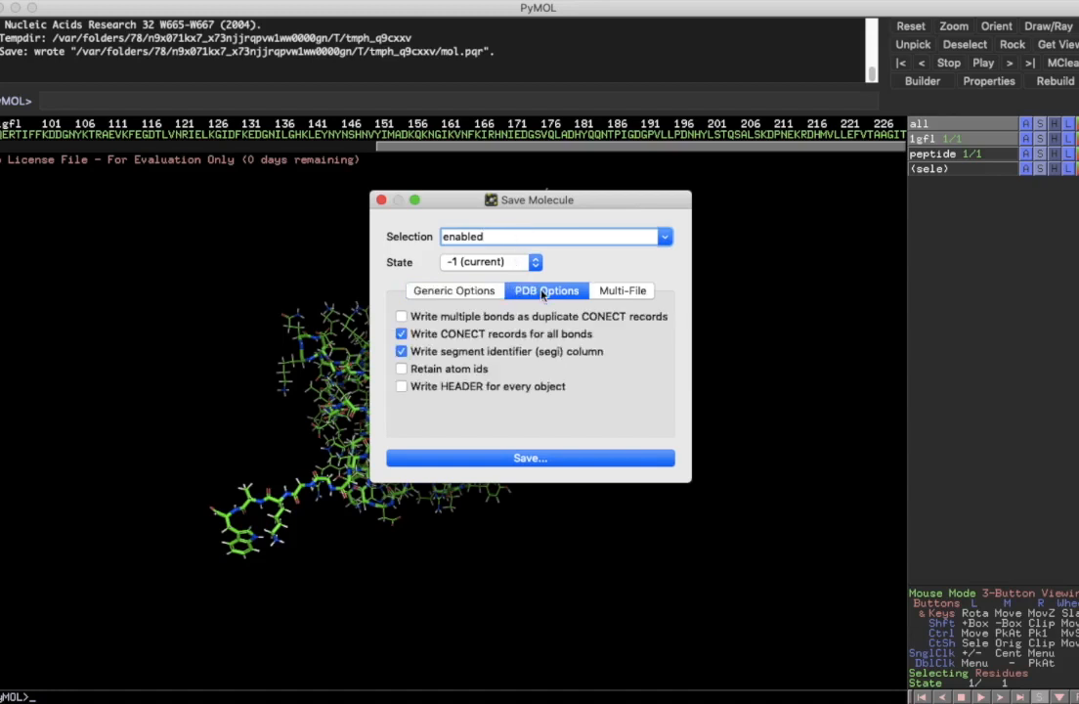
click(448, 290)
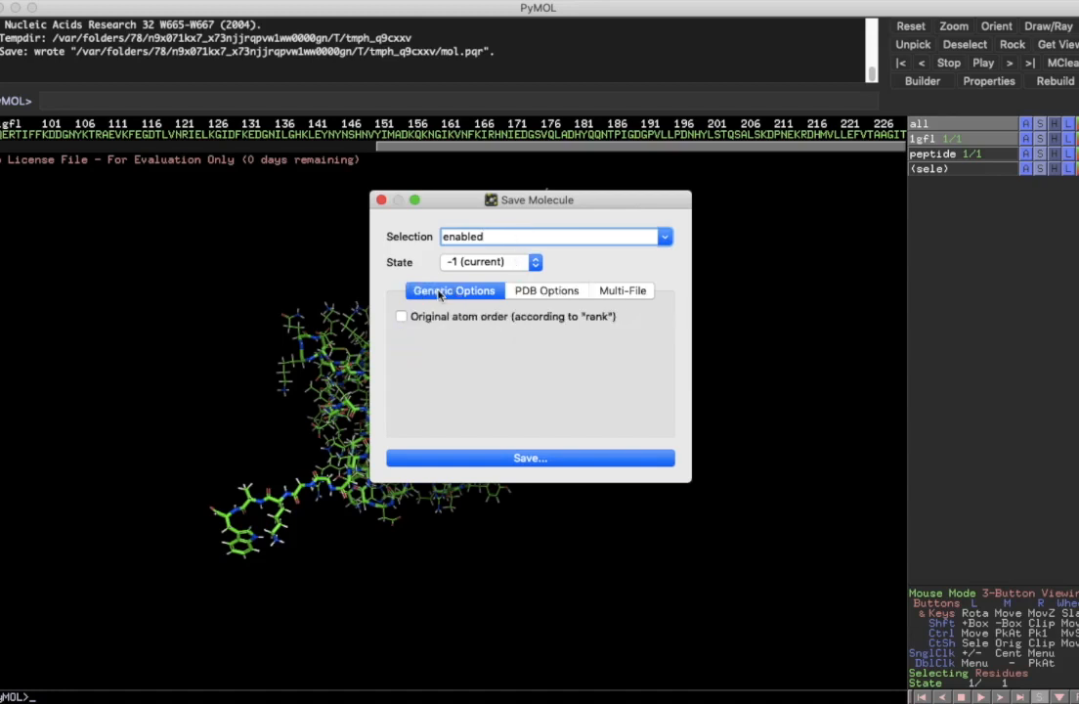
click(499, 461)
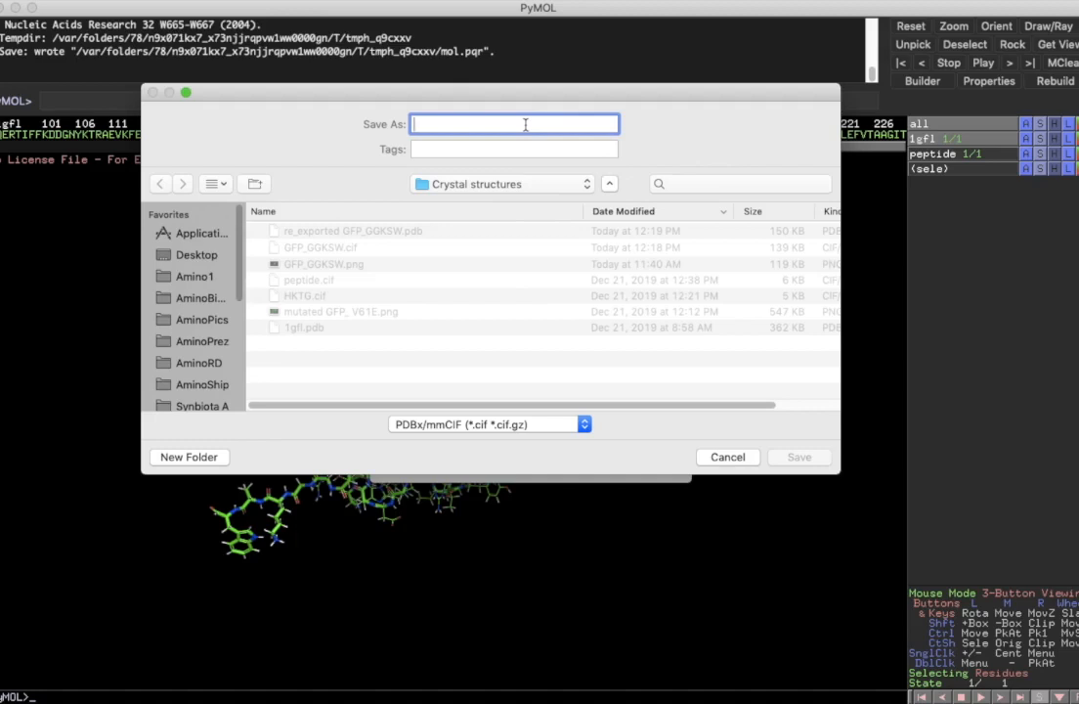
text(GFP_C)
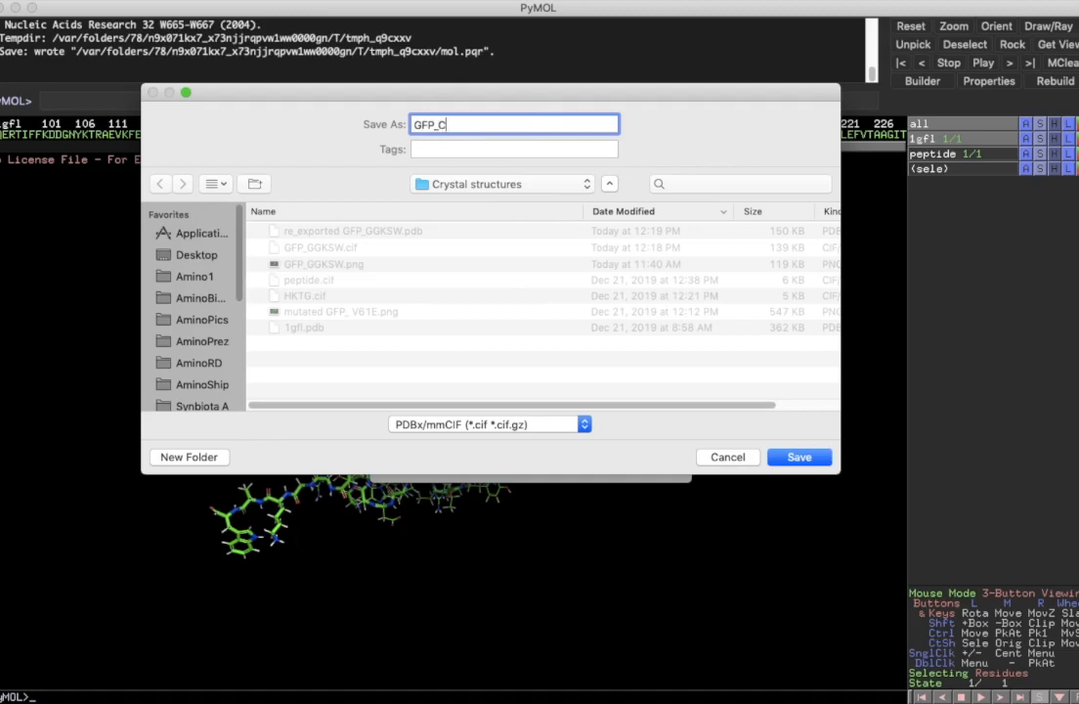
text(terminal Peptide)
key(Return)
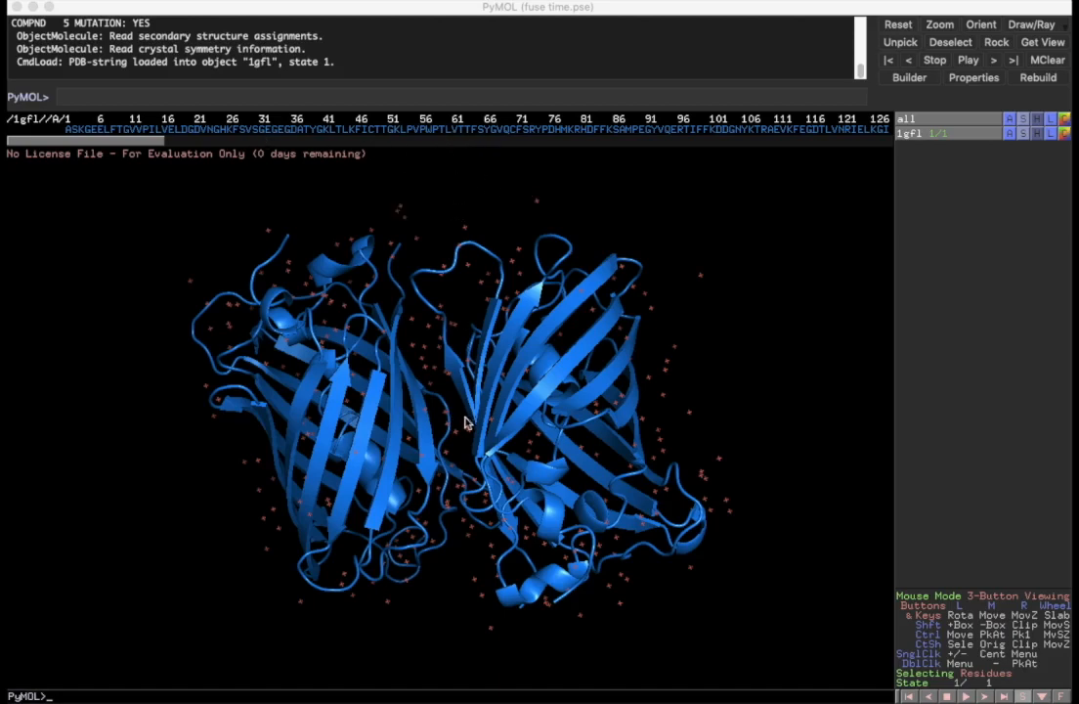
drag(472, 479, 434, 410)
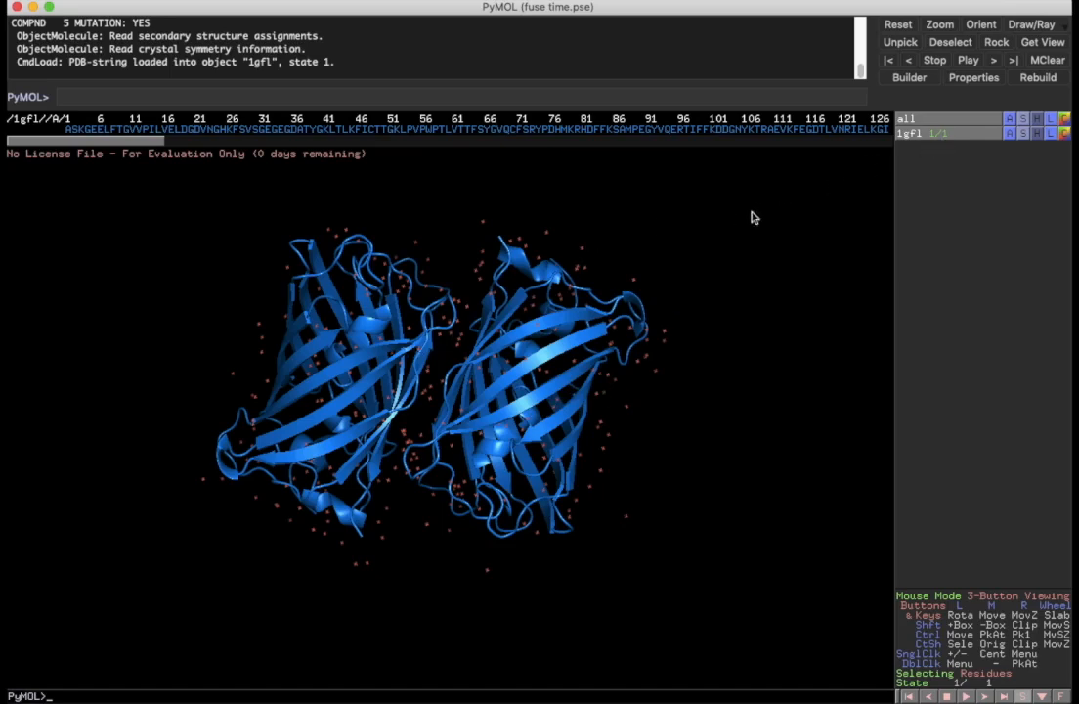
- Remove the water molecules from 1gfl and delete its chain A, keeping only chain B
click(1010, 136)
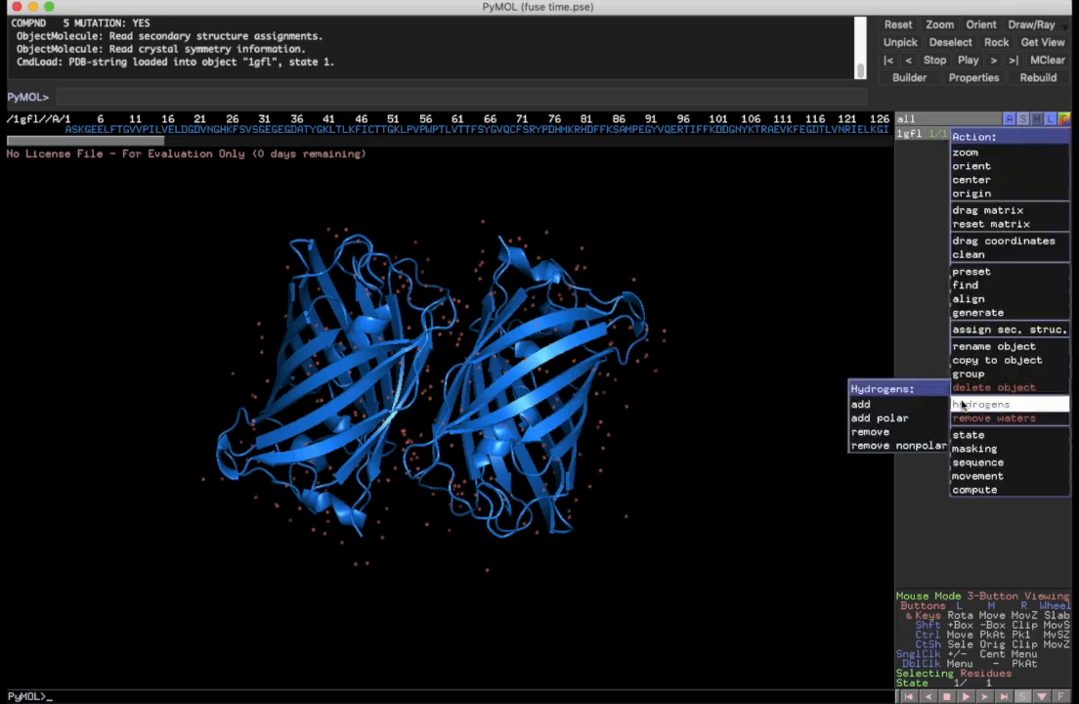
click(938, 416)
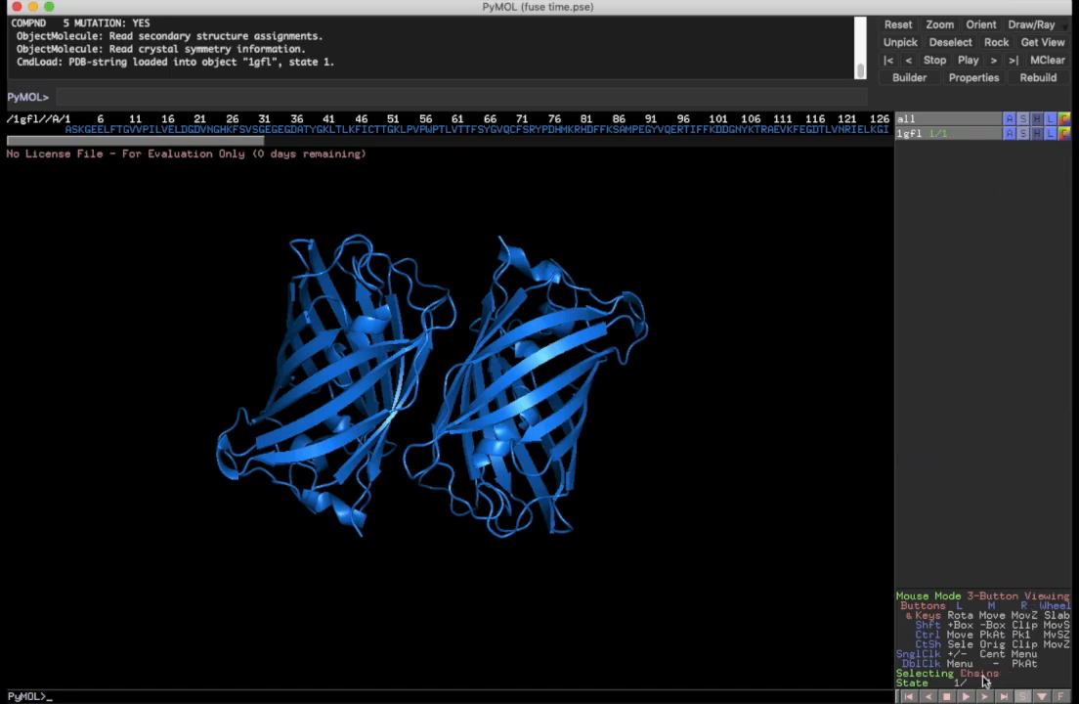
click(285, 310)
right_click(332, 362)
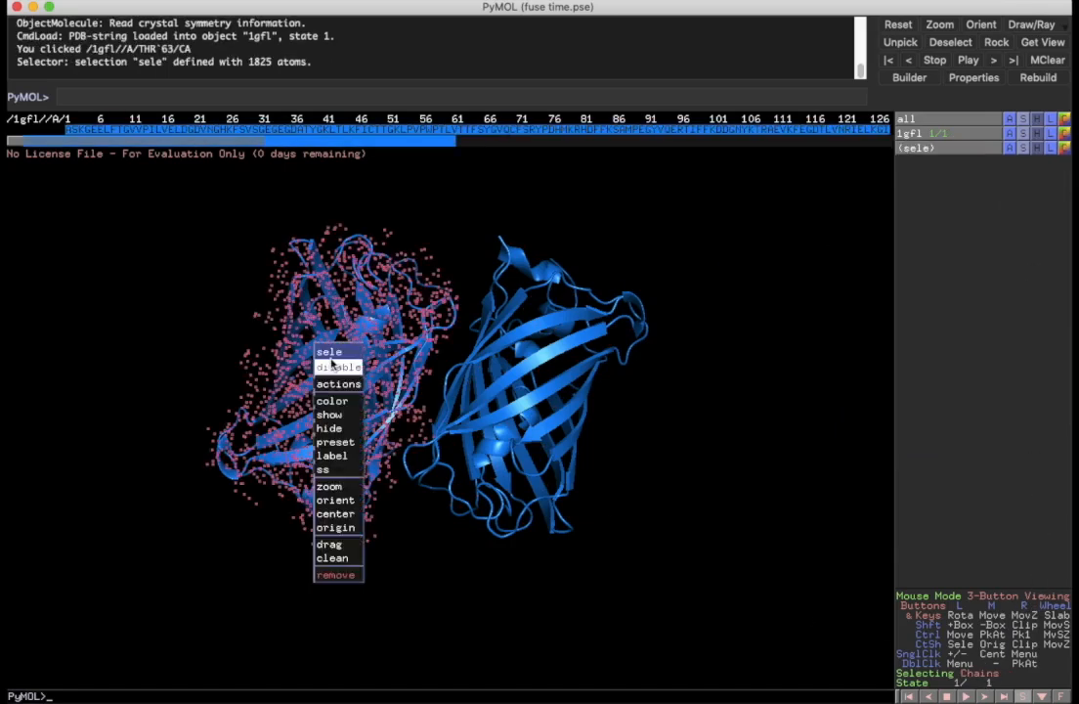
click(331, 577)
- Show the main chain of 1gfl as sticks over the cartoon
drag(344, 556, 395, 397)
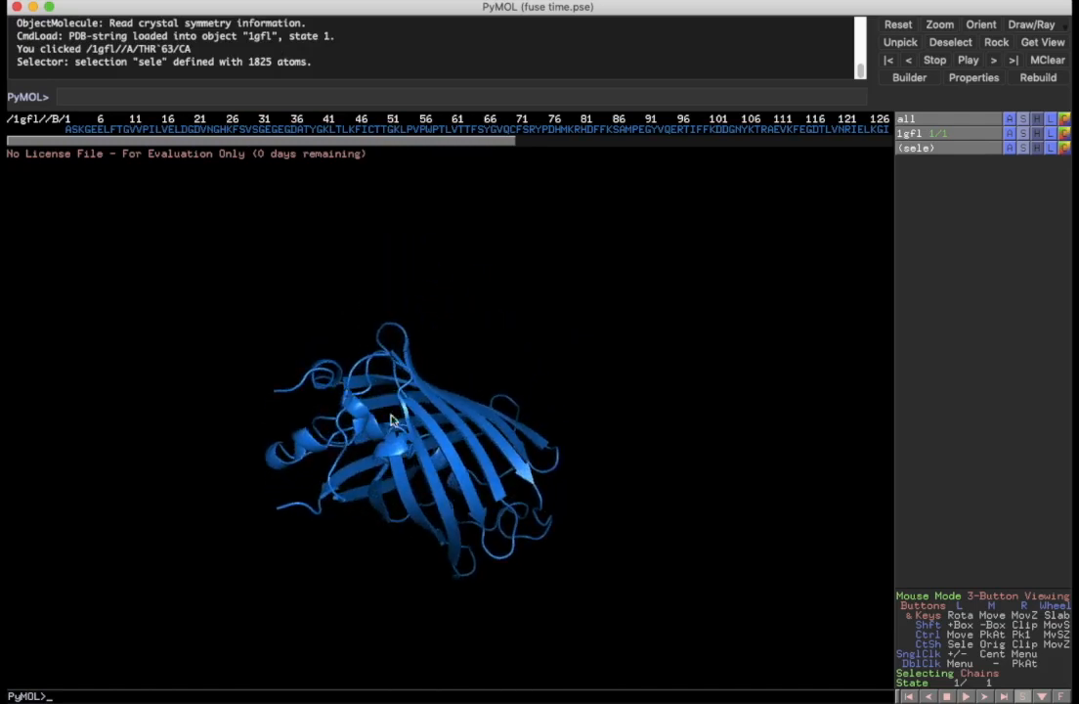
drag(297, 390, 494, 428)
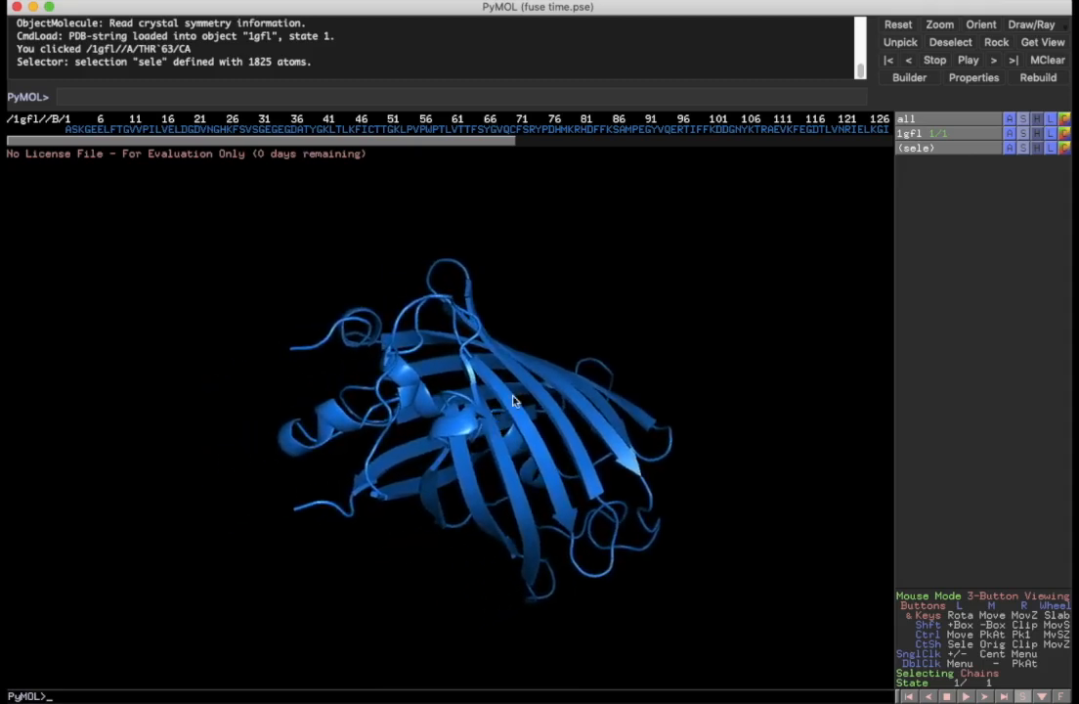
drag(414, 391, 434, 380)
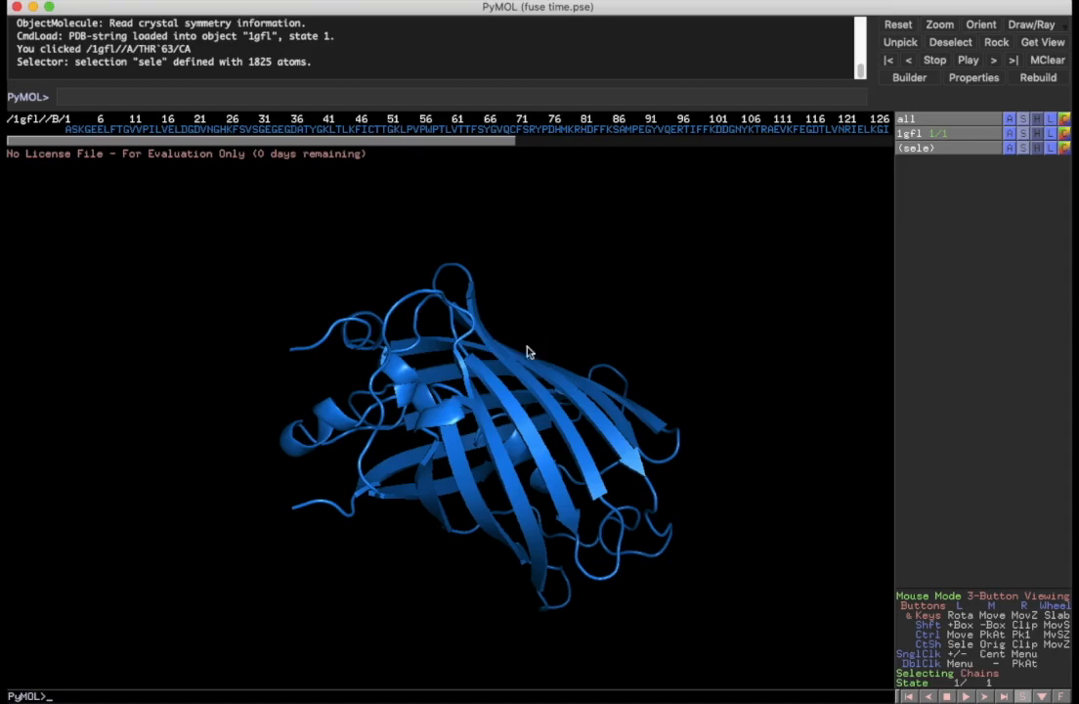
drag(484, 366, 545, 429)
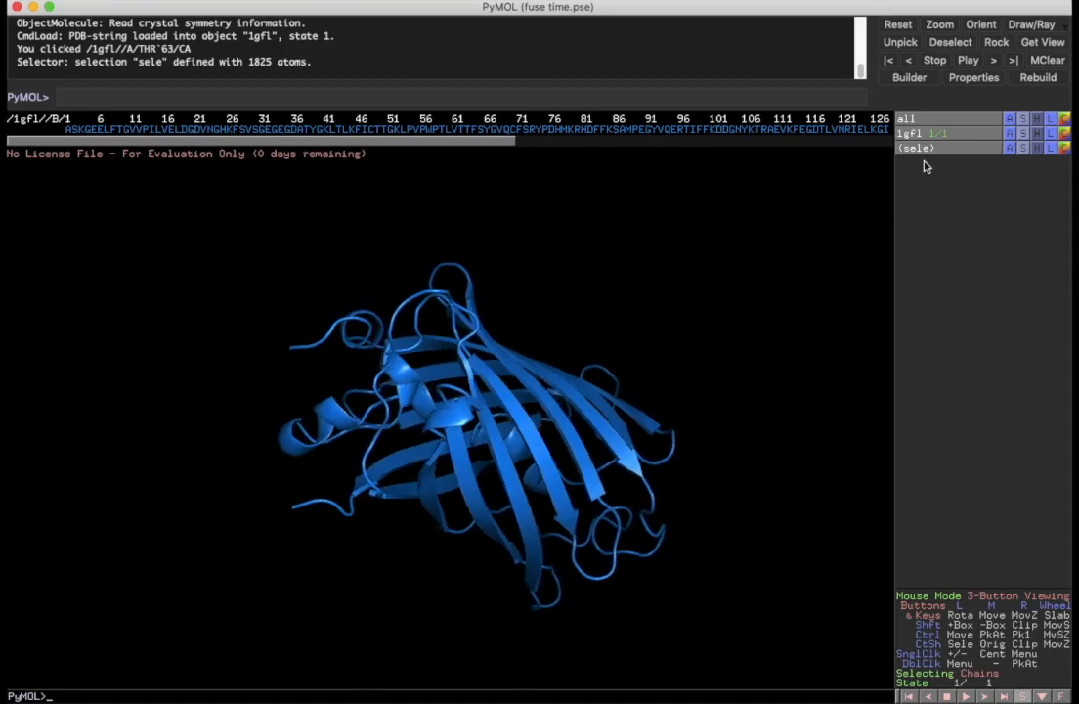
click(1023, 133)
mouse_move(1019, 407)
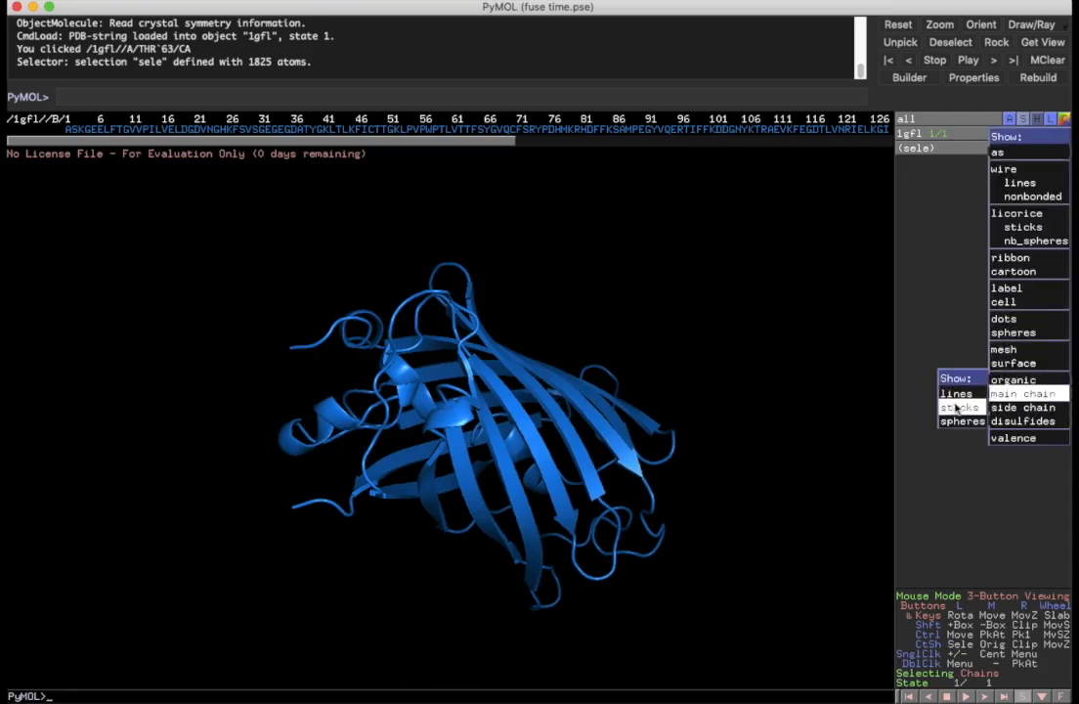
click(957, 402)
- Switch to 3-Button Editing mode and pick the C-terminal carbonyl carbon of Thr230 in chain B
drag(340, 326, 416, 380)
mouse_move(428, 440)
mouse_down()
mouse_move(433, 393)
mouse_move(422, 445)
mouse_up()
right_drag(421, 446, 399, 522)
middle_drag(463, 436, 540, 392)
drag(424, 257, 357, 282)
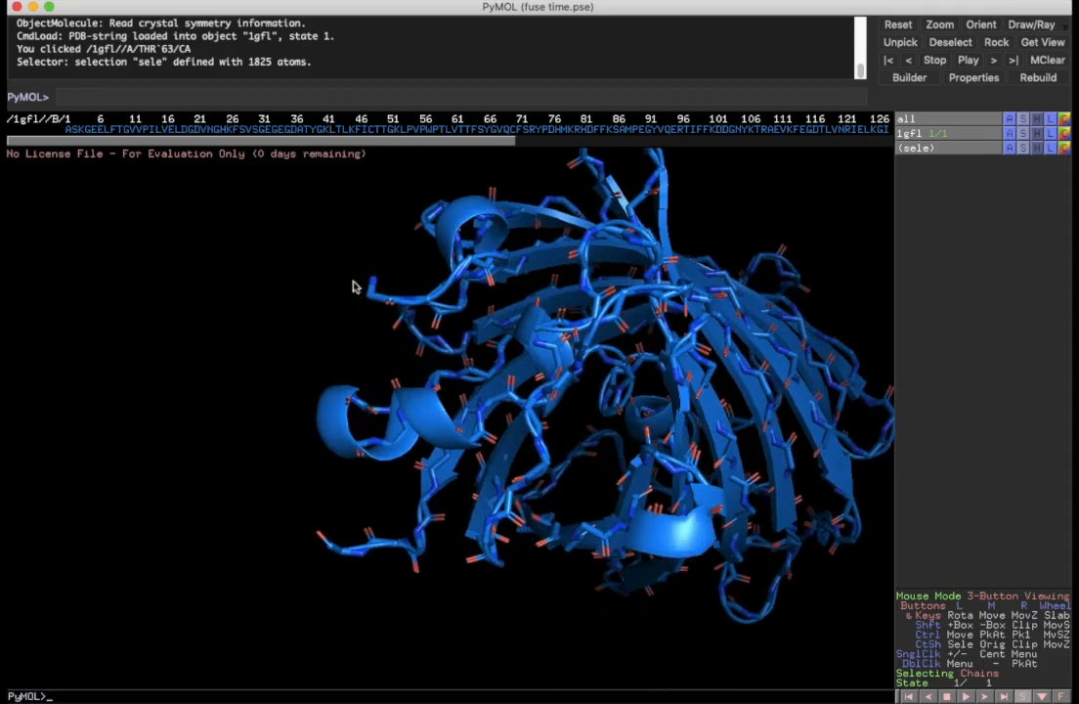
drag(560, 442, 442, 475)
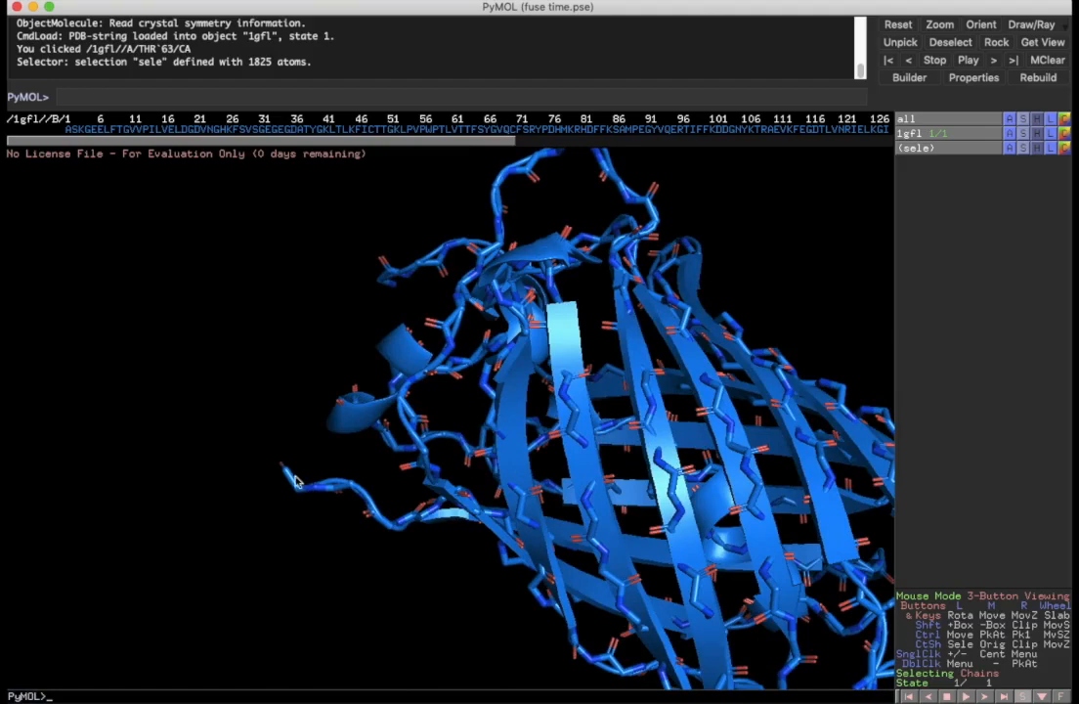
drag(385, 429, 502, 338)
right_drag(501, 339, 509, 597)
drag(481, 314, 484, 383)
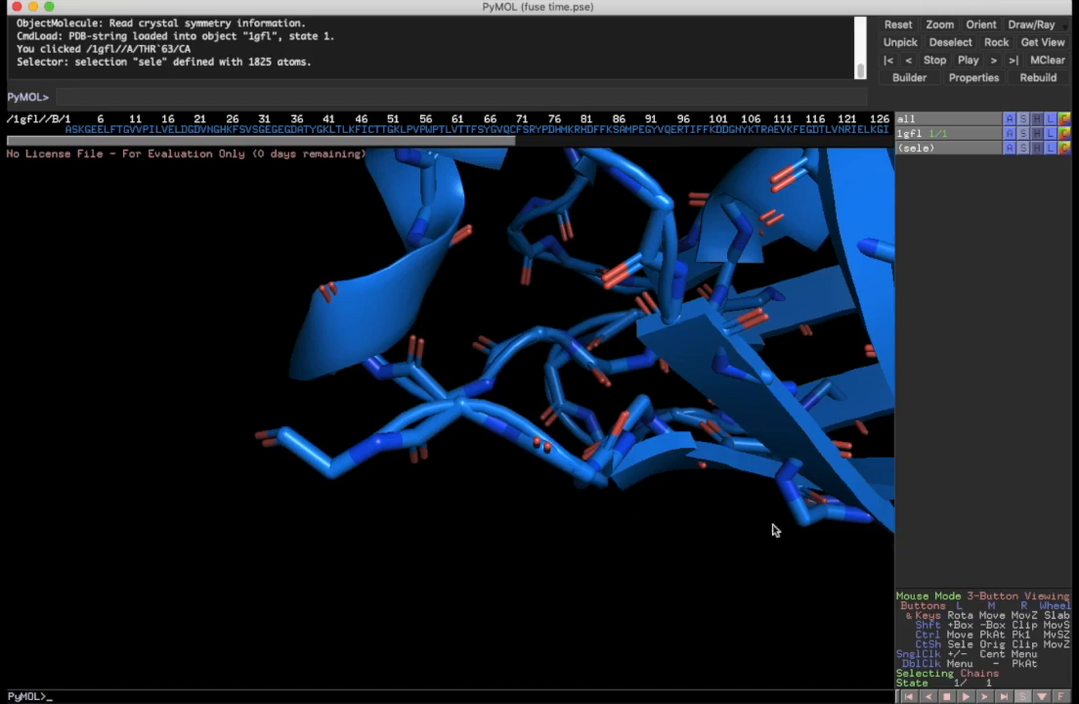
click(1003, 598)
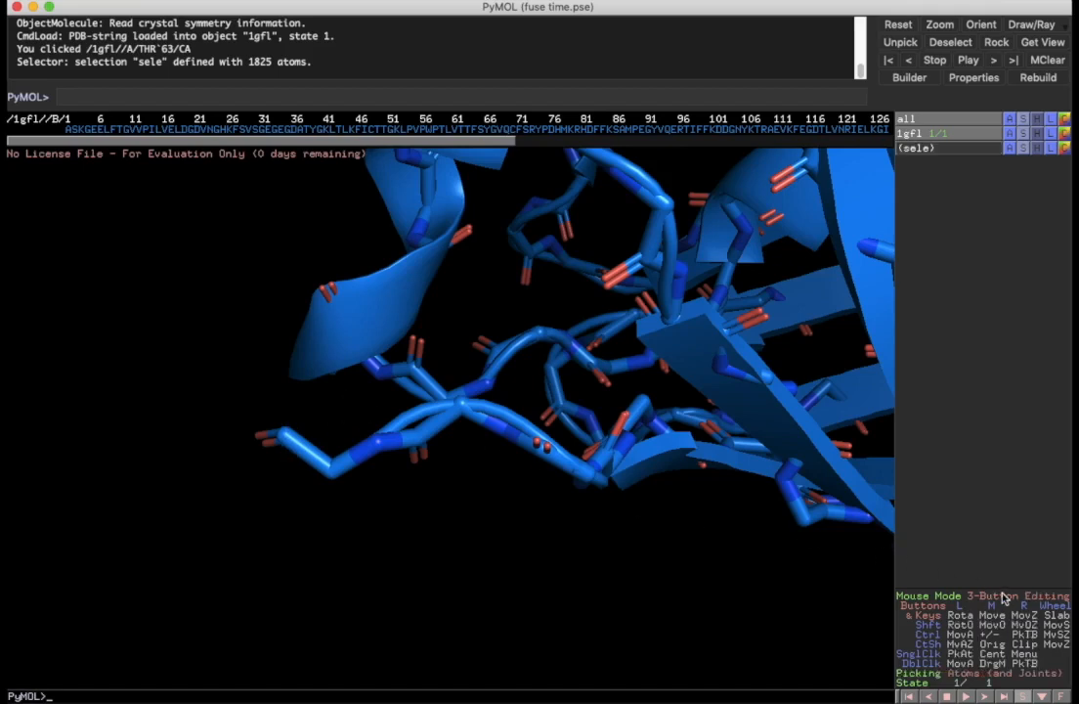
click(285, 437)
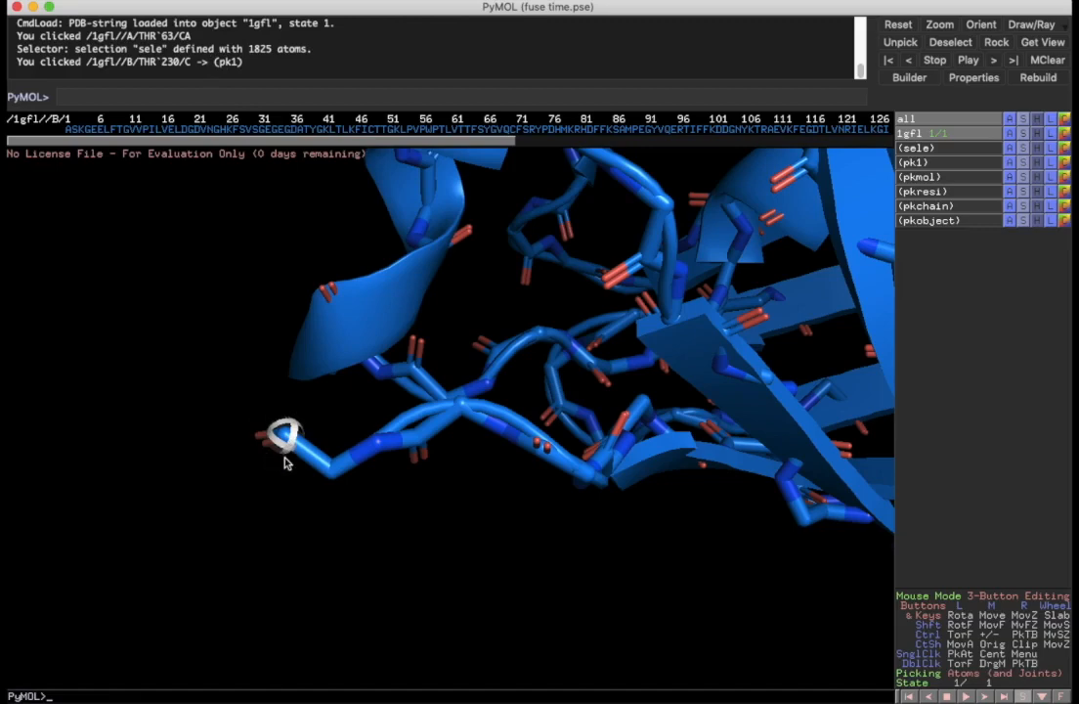
- Append two glycine residues to the picked C-terminus of chain B
drag(323, 487, 369, 316)
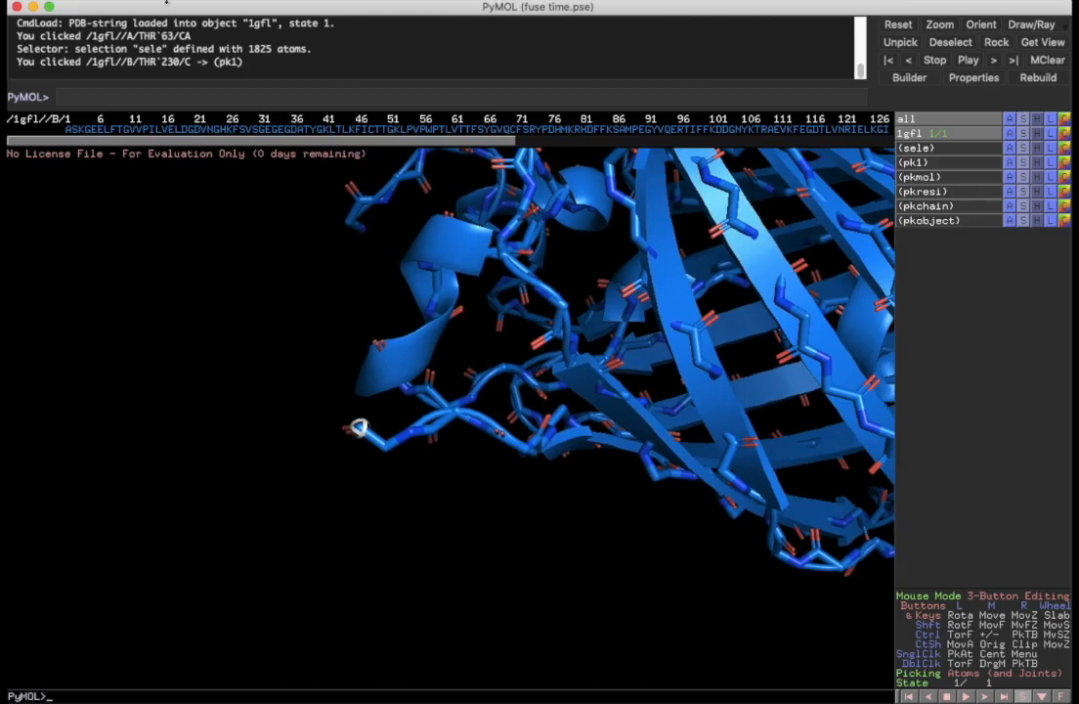
click(86, 0)
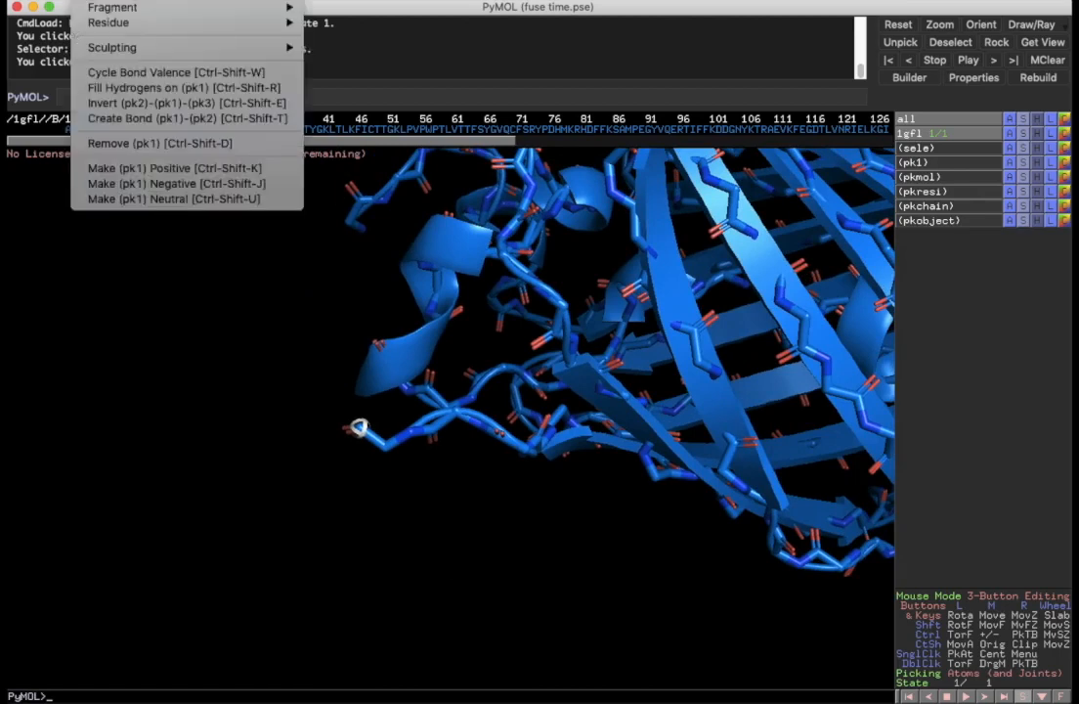
mouse_move(101, 25)
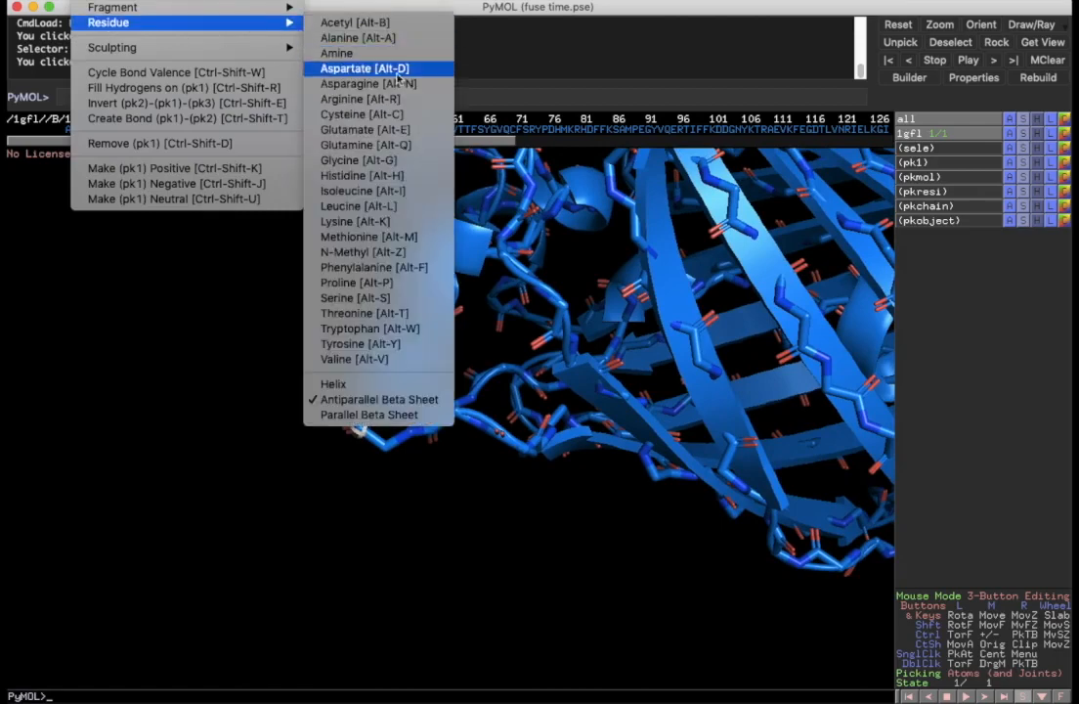
click(378, 165)
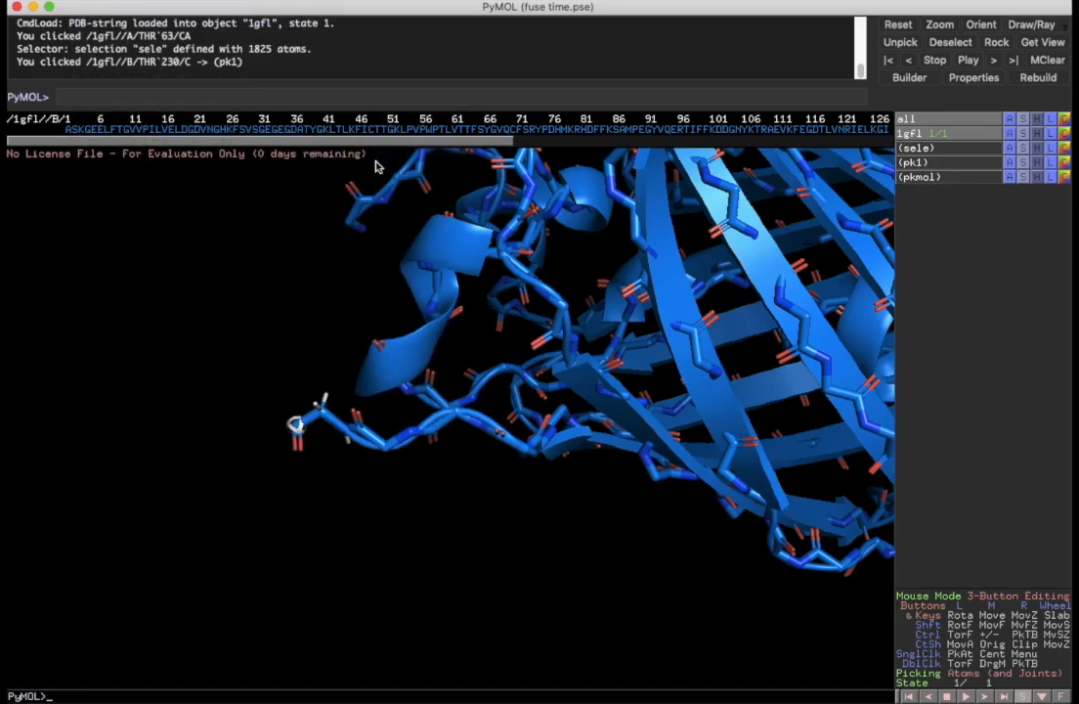
click(86, 3)
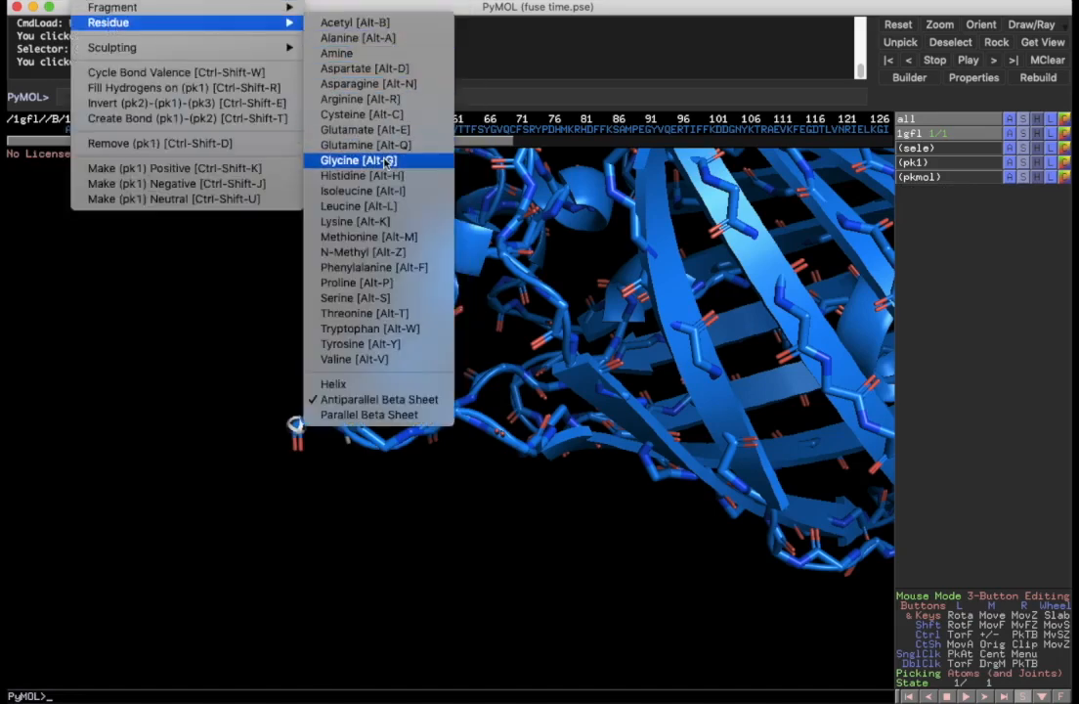
click(380, 161)
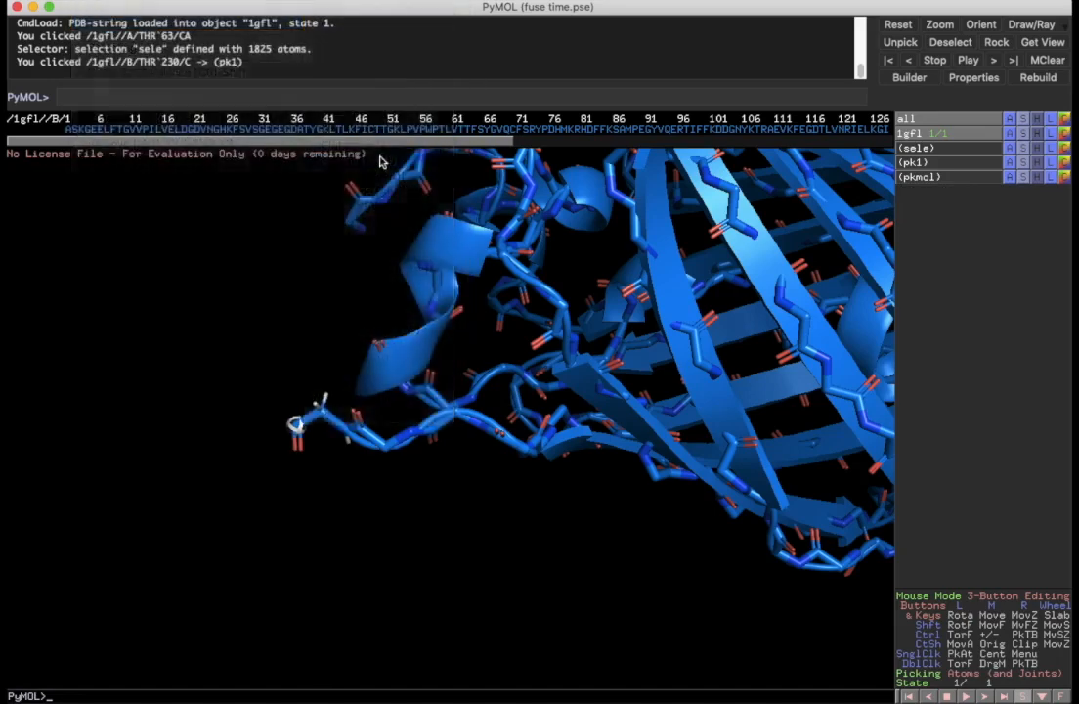
- Extend the growing C-terminal peptide with a lysine followed by a serine
click(86, 3)
mouse_move(117, 22)
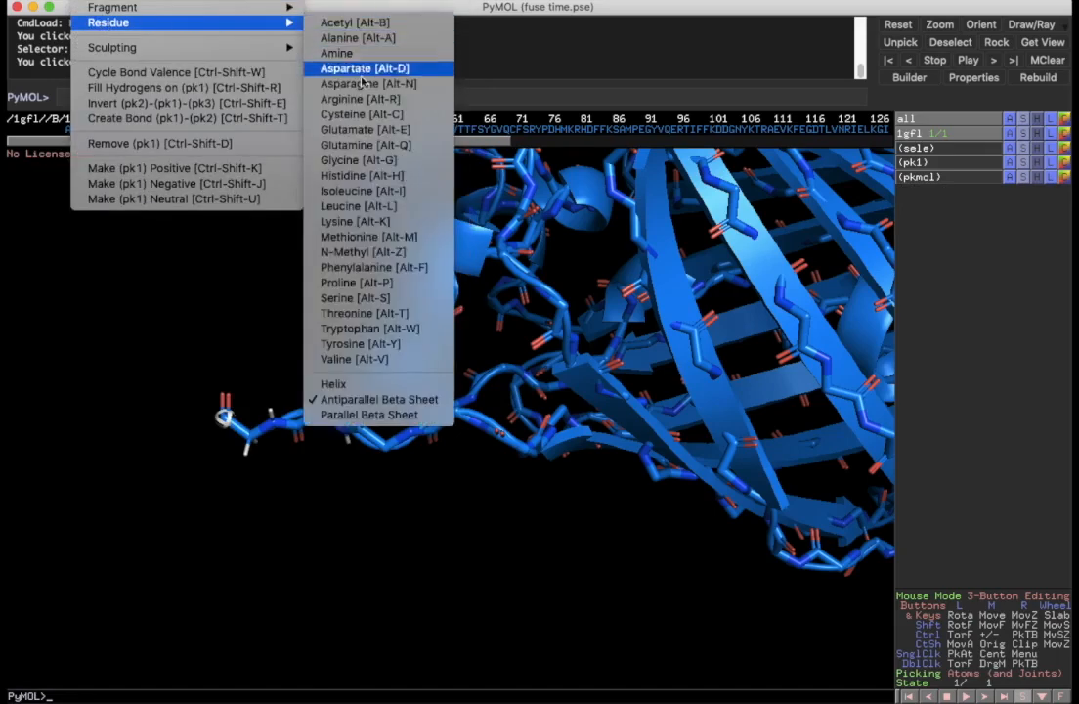
click(353, 222)
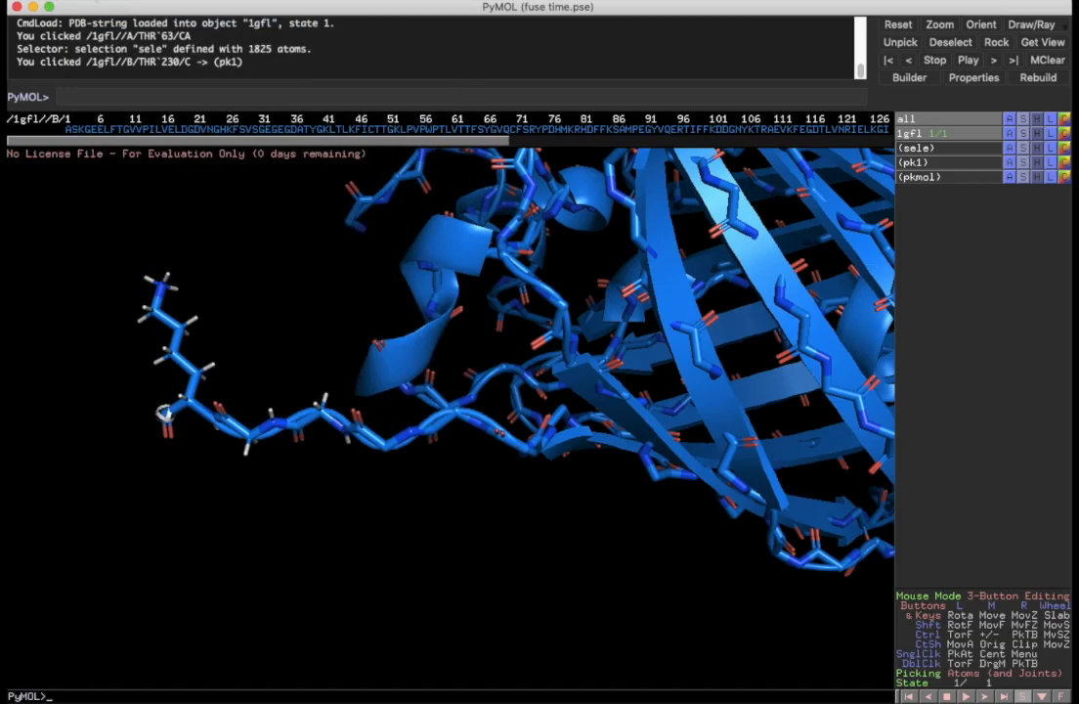
click(86, 3)
mouse_move(133, 22)
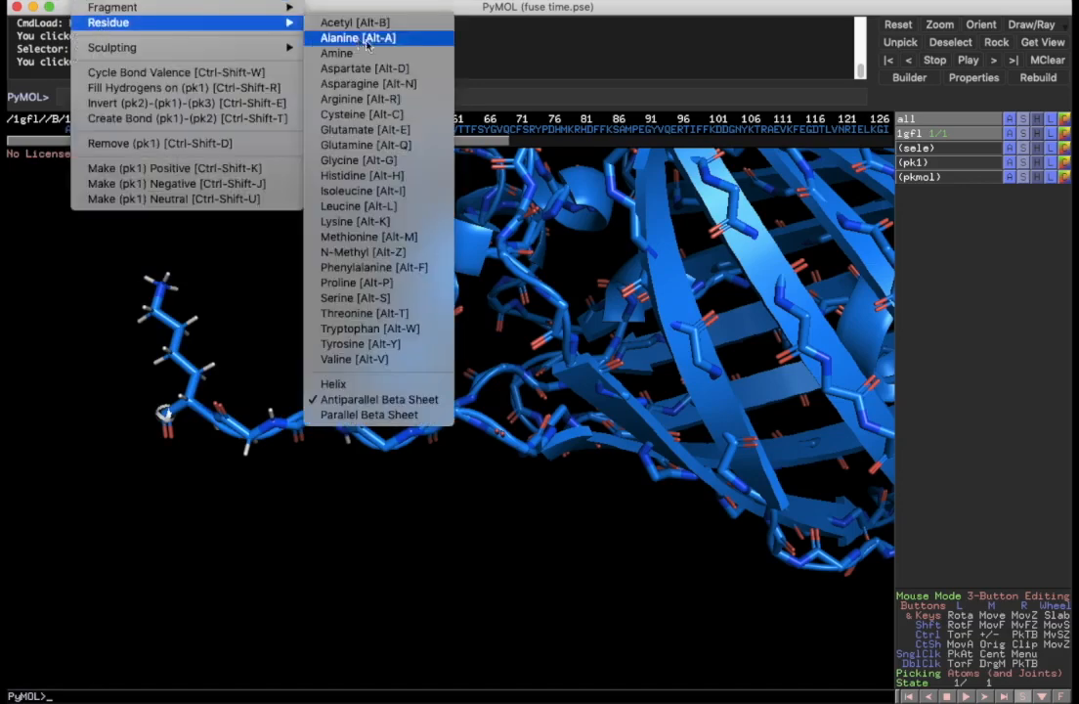
click(362, 297)
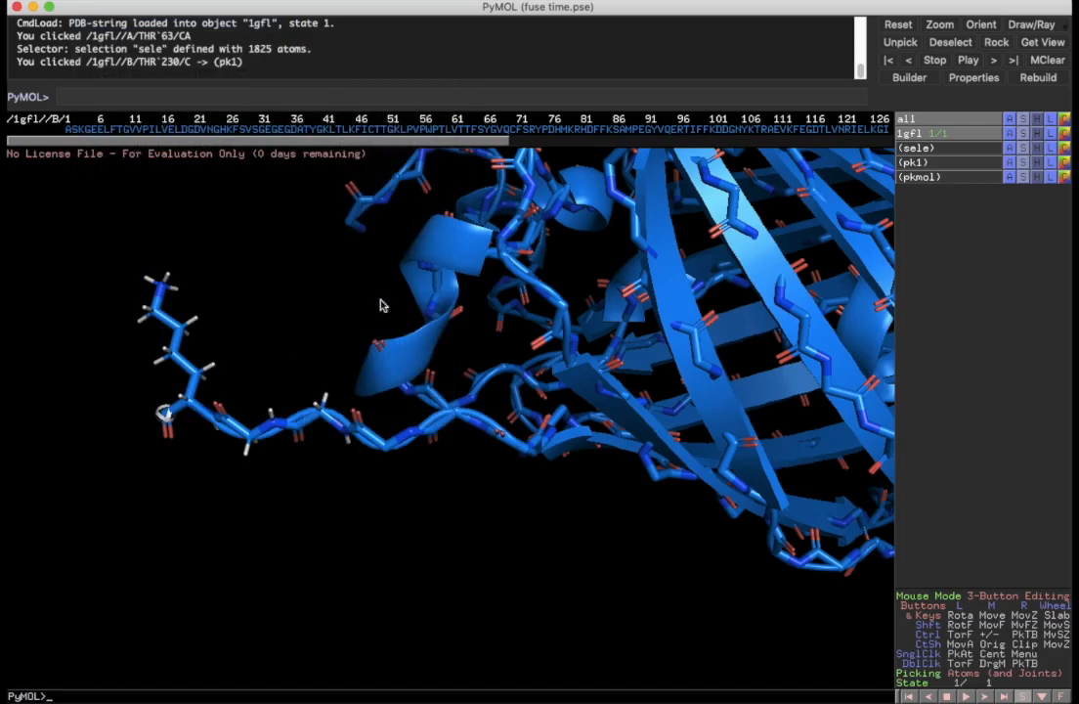
- Append a tryptophan to the end of the peptide and unpick its terminal carbon
click(98, 3)
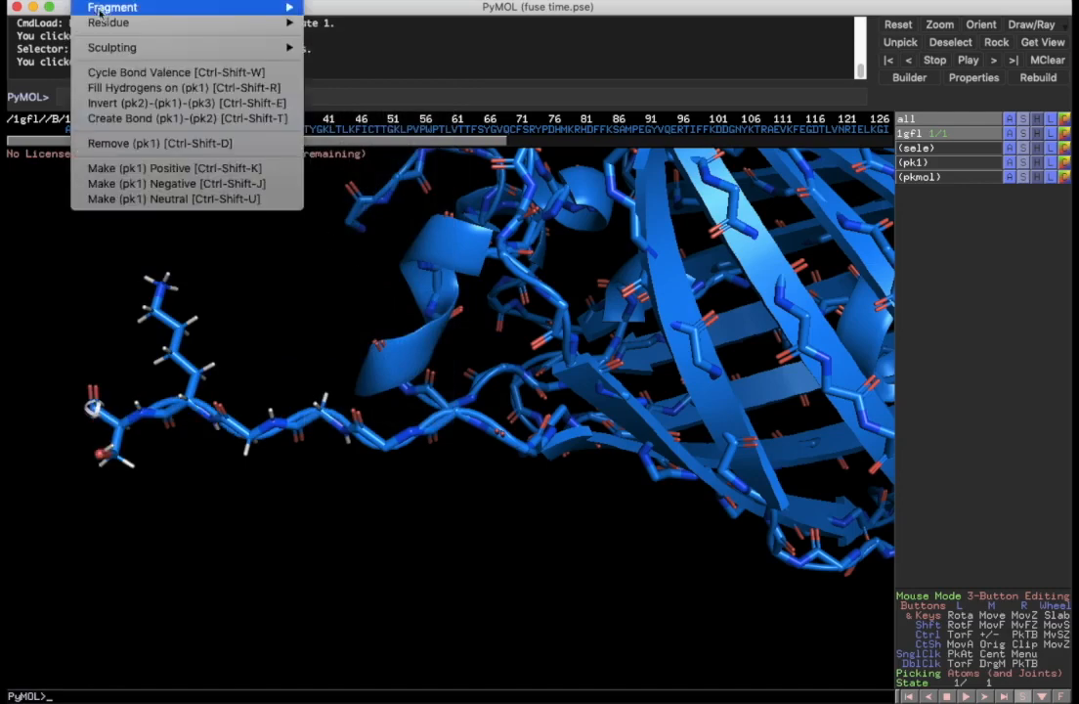
mouse_move(109, 22)
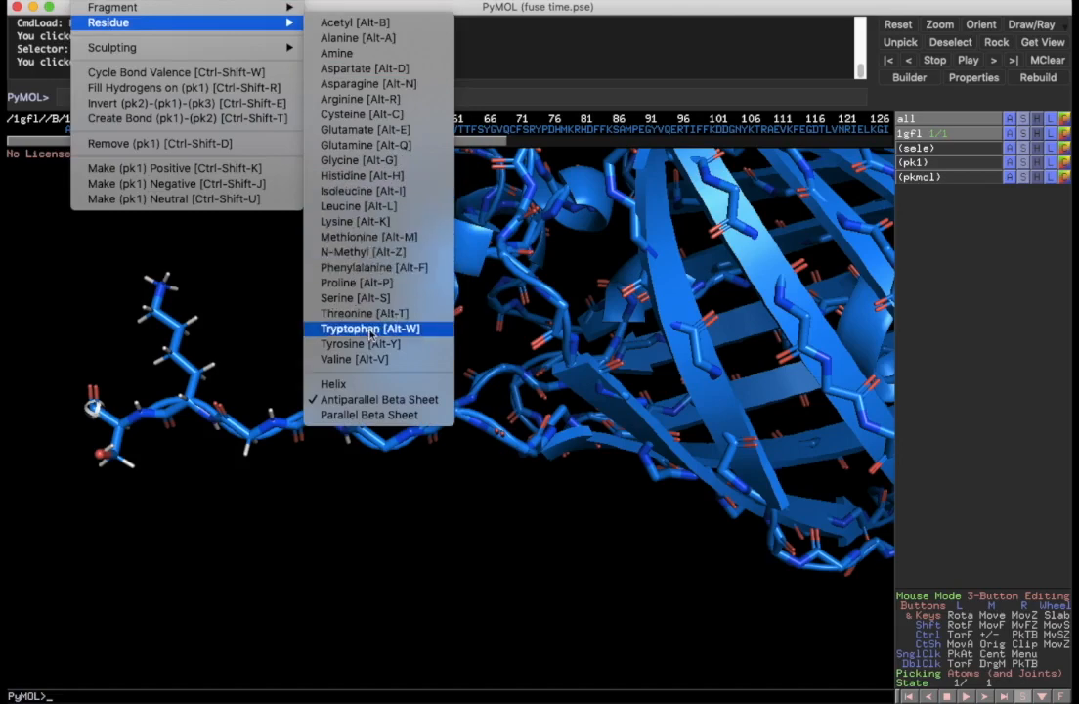
click(370, 329)
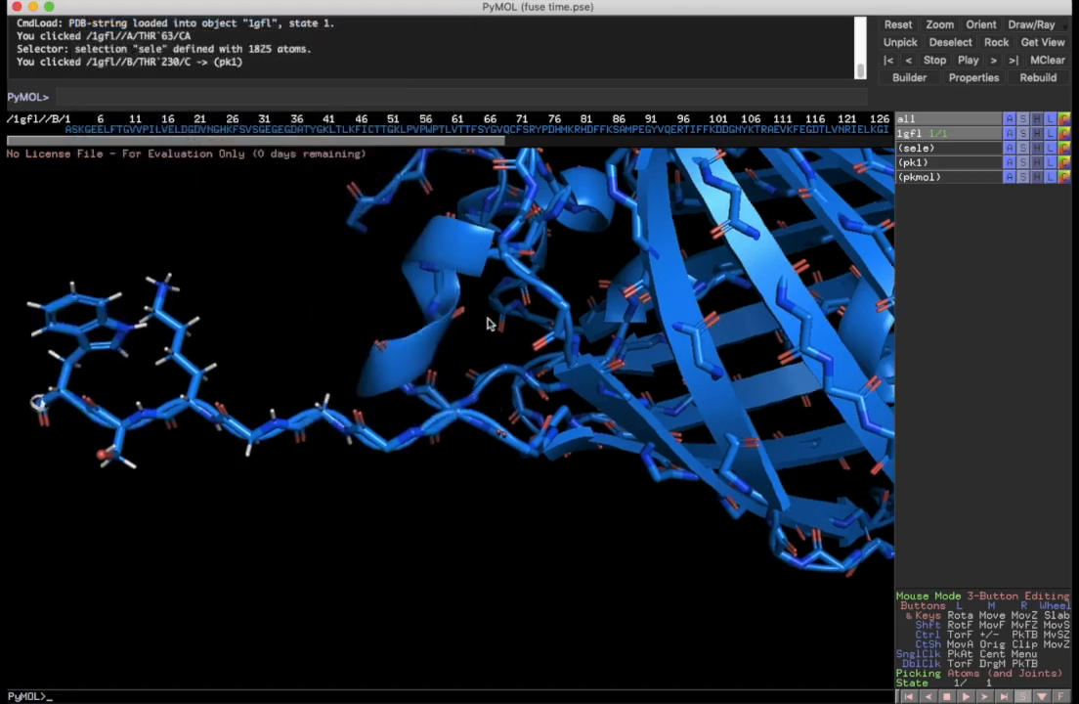
middle_drag(487, 321, 624, 335)
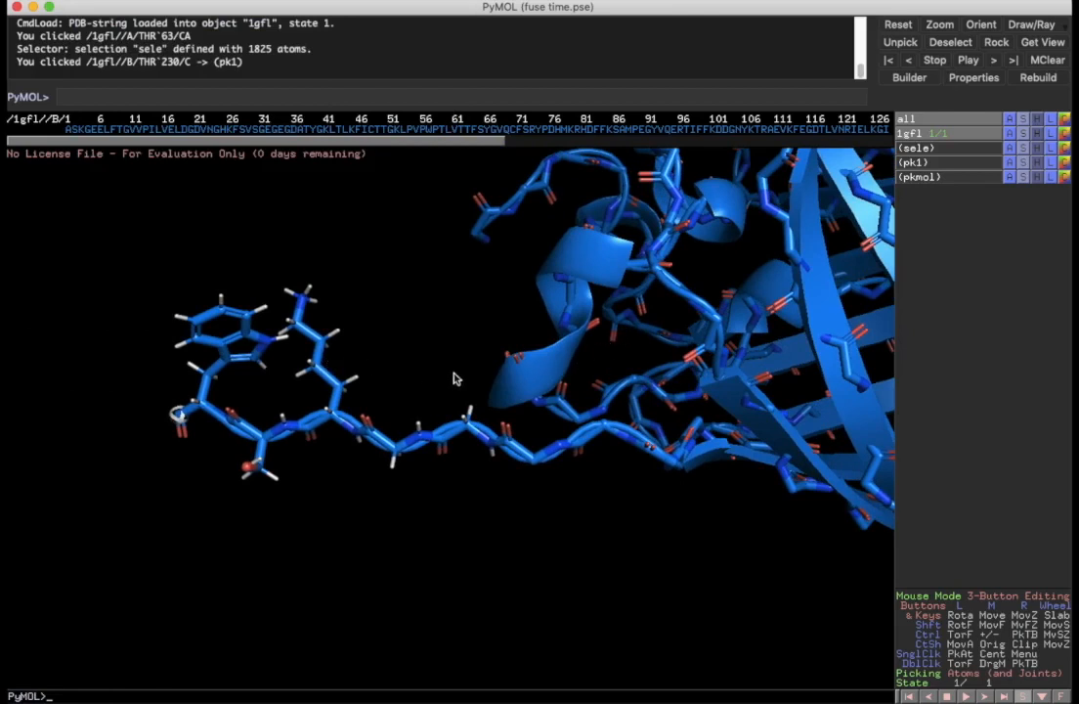
click(179, 416)
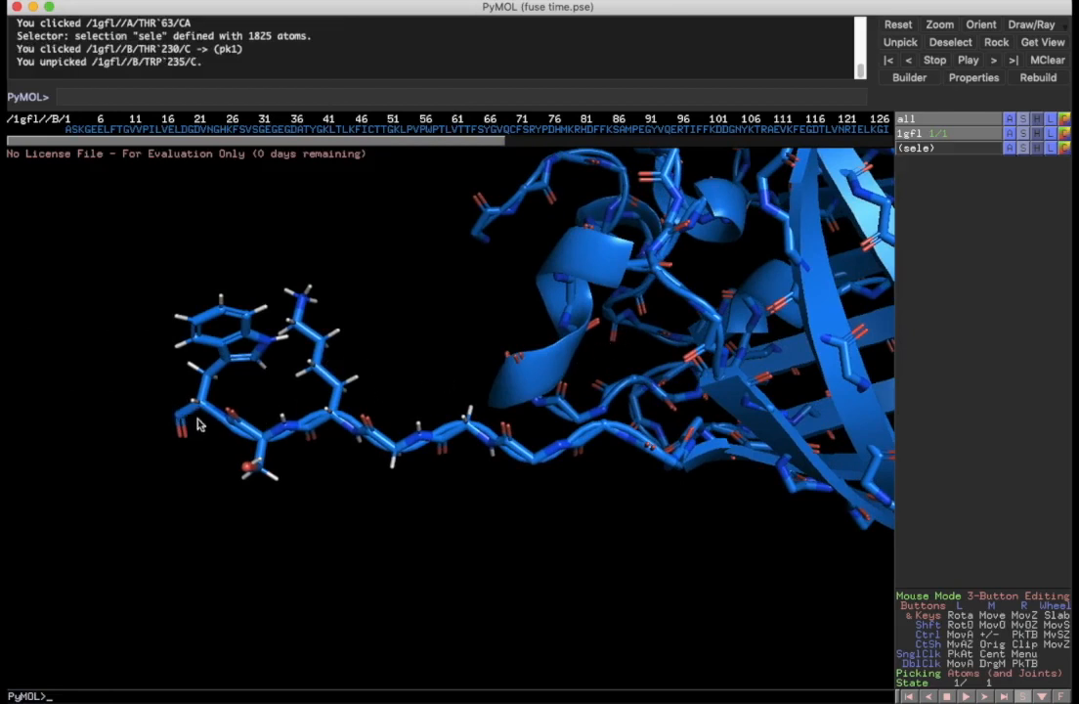
- Return to 3-Button Viewing mode, set selecting to residues, and select the appended GGKSW residues at the end of the chain B sequence
click(1028, 603)
drag(653, 465, 448, 322)
drag(260, 139, 664, 148)
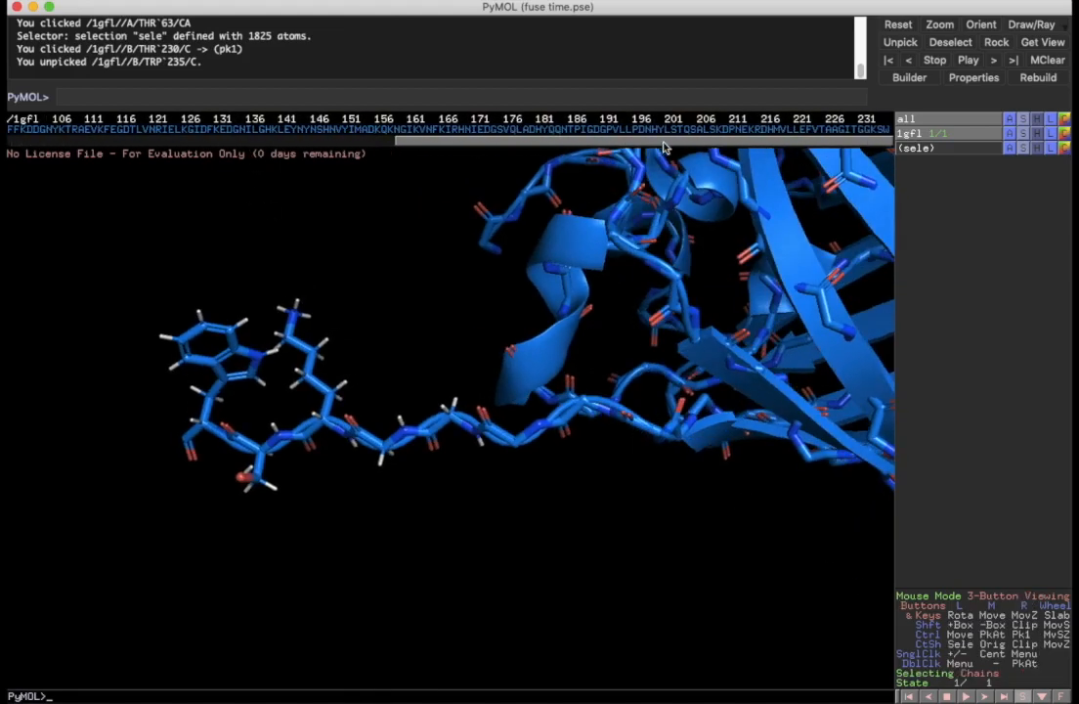
click(870, 131)
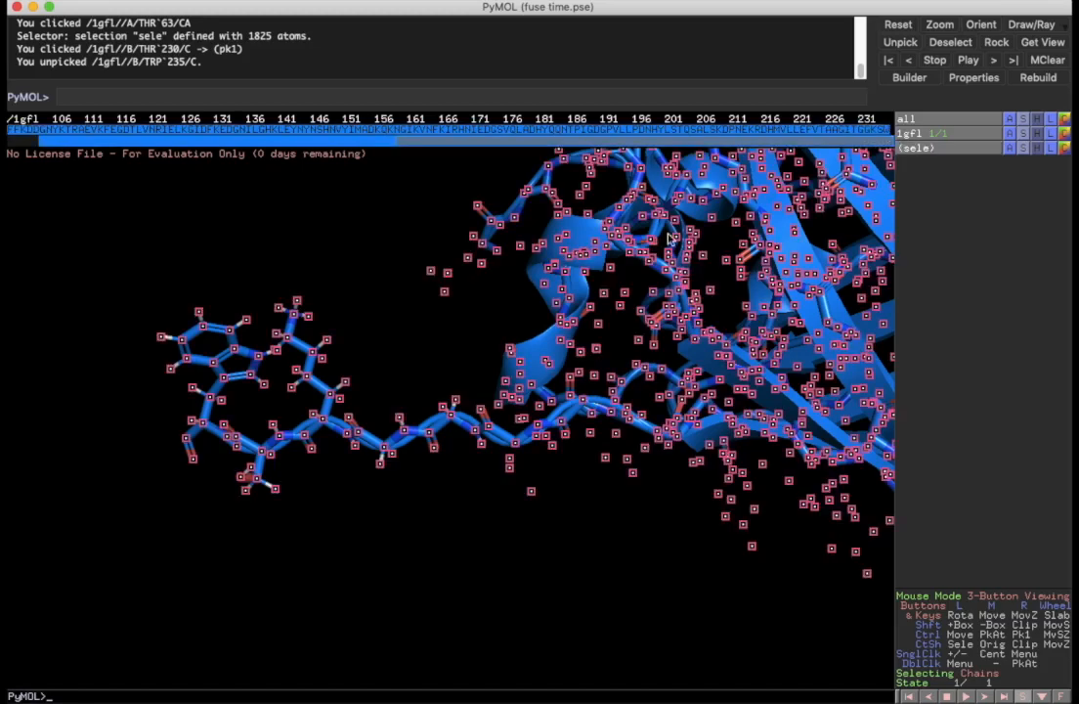
click(717, 309)
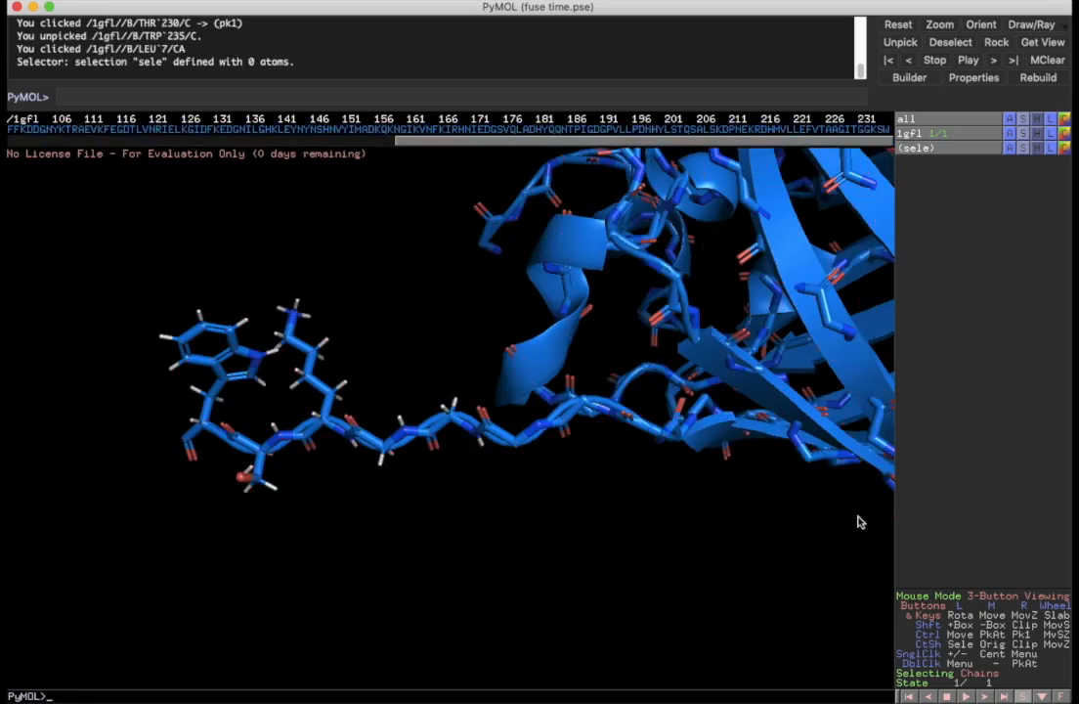
click(985, 677)
click(987, 676)
click(988, 676)
drag(861, 133, 887, 134)
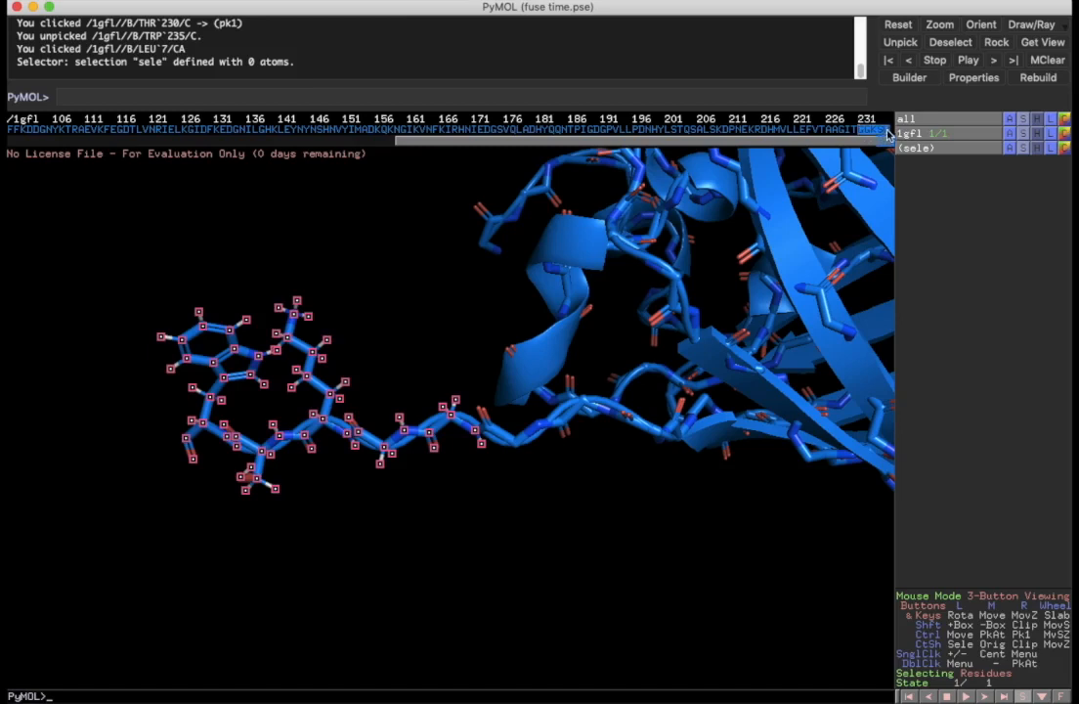
- Color the selected peptide residues by element with magenta carbons
click(1064, 149)
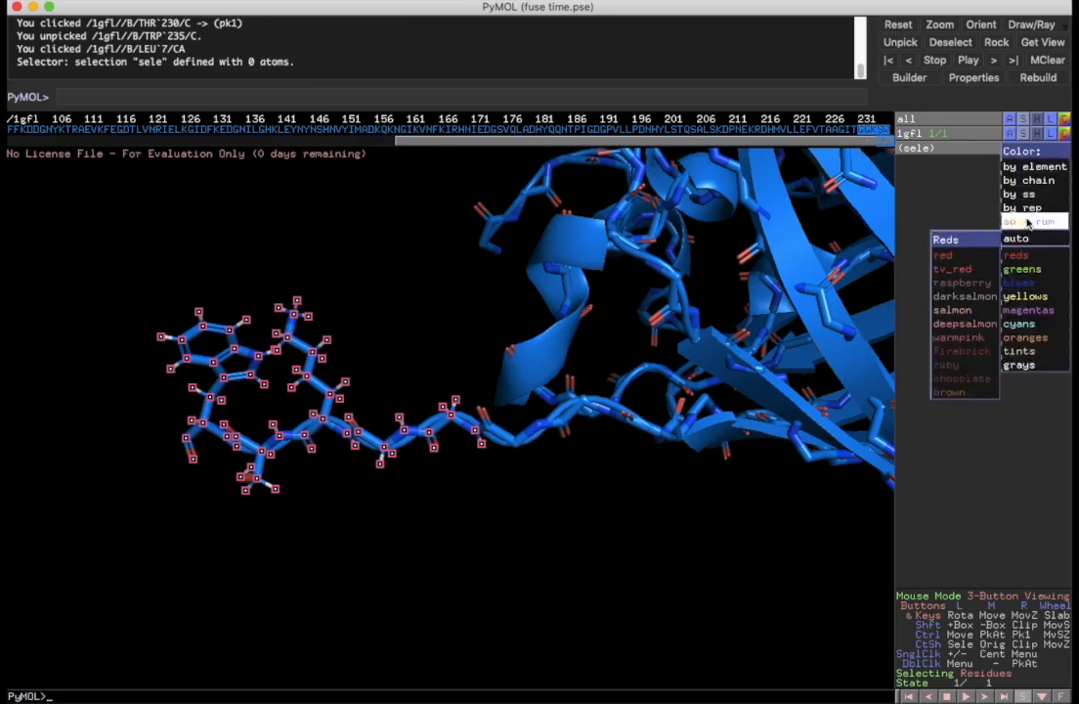
mouse_move(1034, 166)
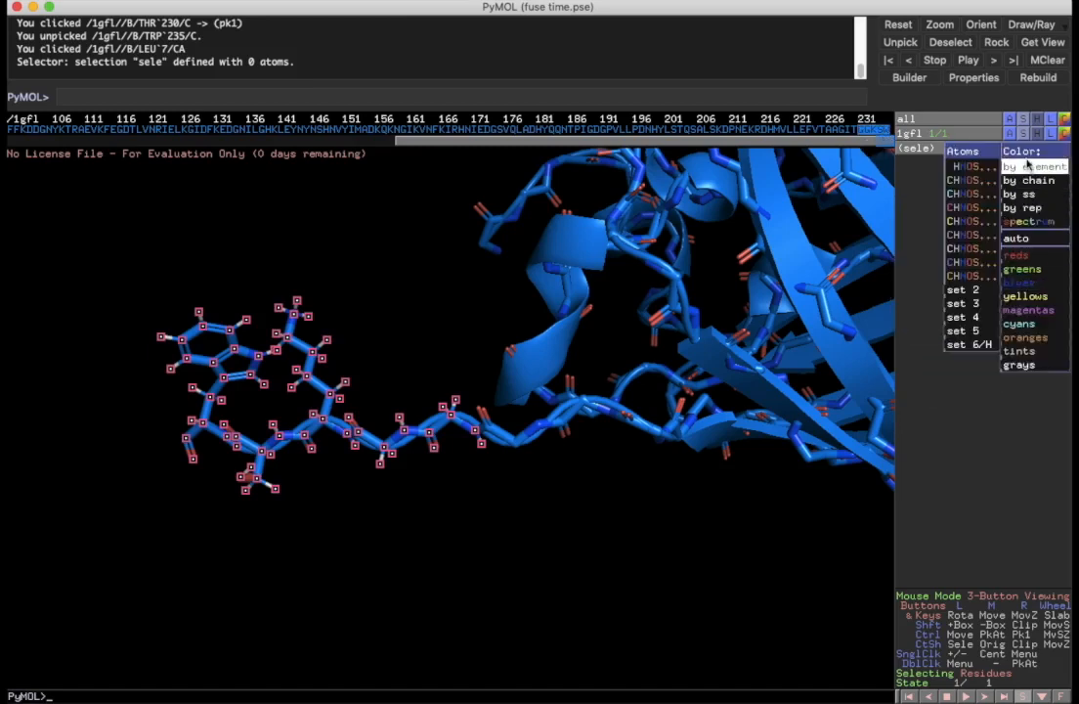
click(969, 194)
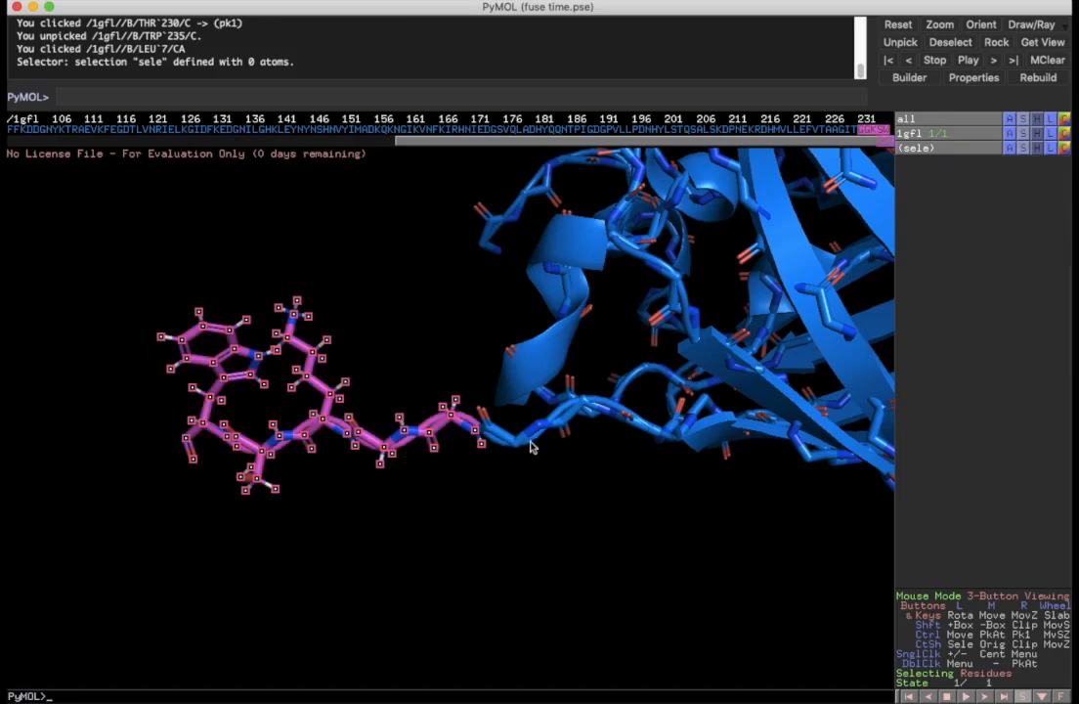
- Examine the junction between the magenta GGKSW peptide and GFP's C-terminus from close up and from a distance
mouse_move(503, 372)
right_down()
mouse_move(528, 474)
mouse_move(534, 601)
right_up()
right_drag(543, 289, 541, 359)
drag(514, 448, 559, 334)
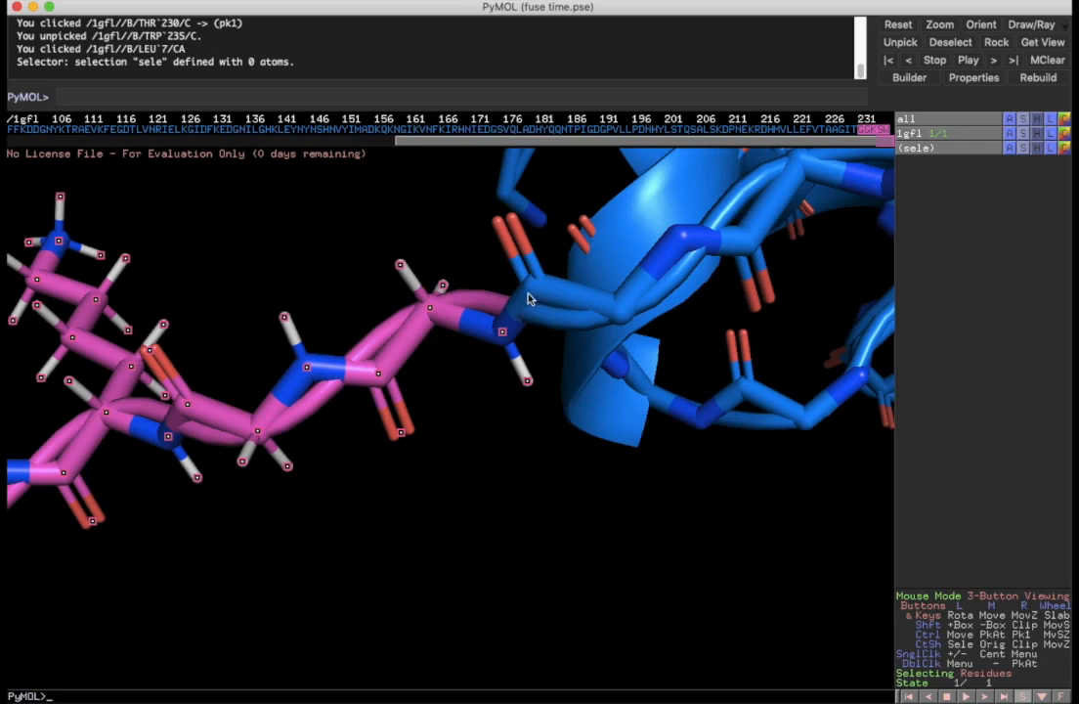
drag(478, 318, 545, 306)
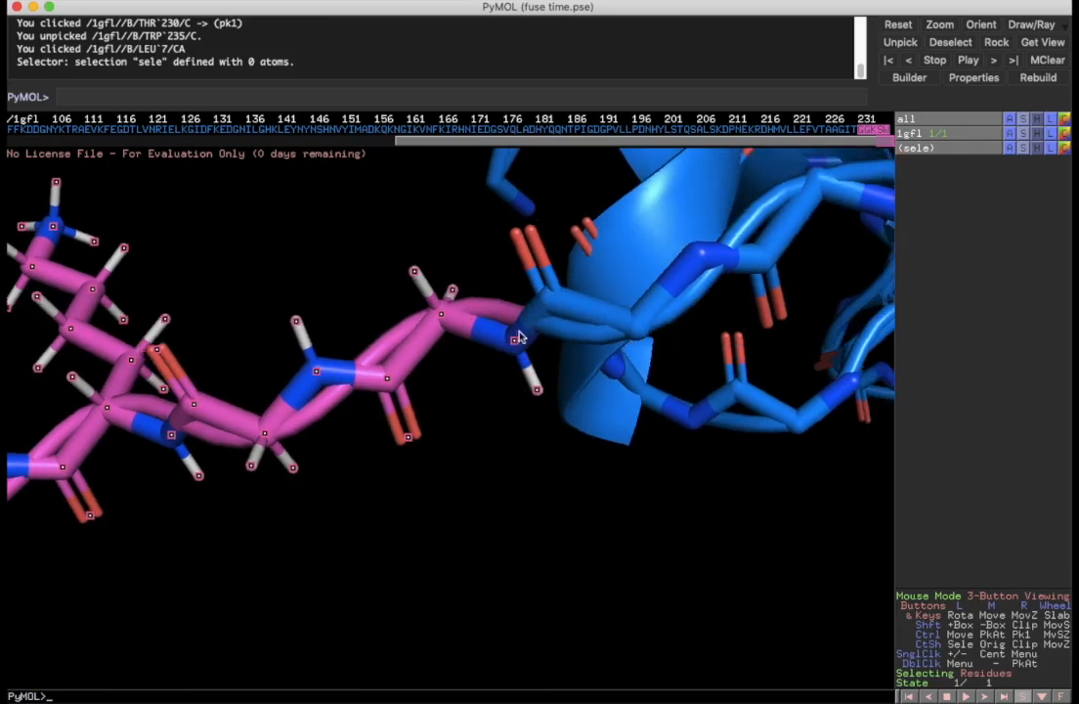
drag(191, 367, 290, 442)
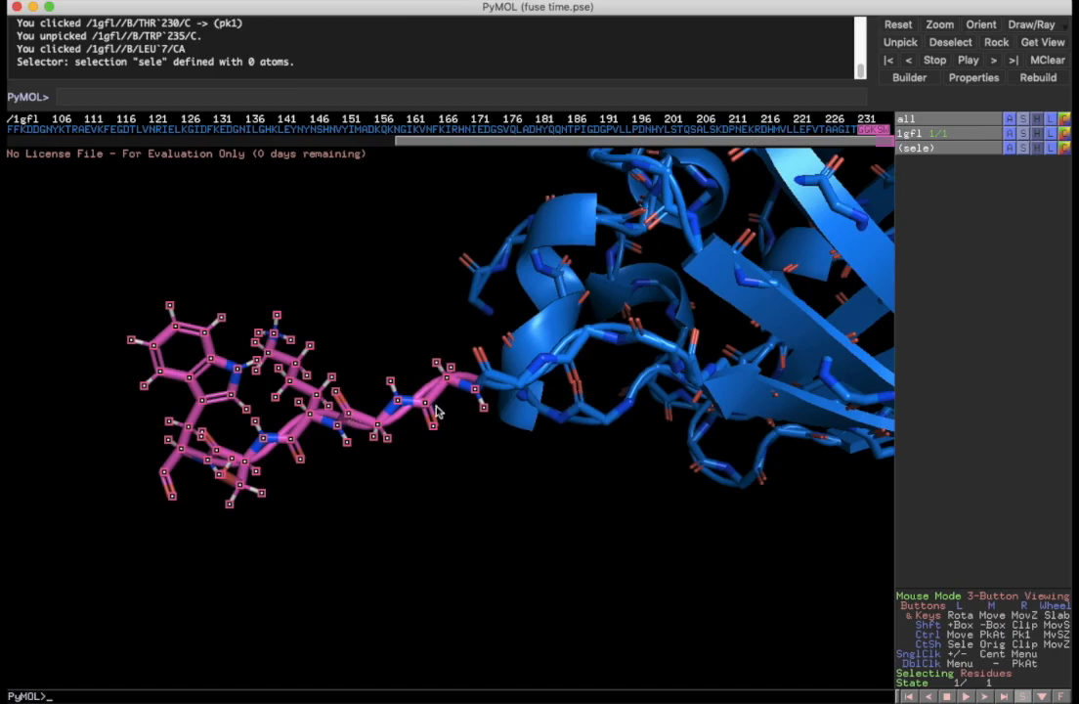
mouse_move(599, 477)
right_down()
mouse_move(610, 279)
mouse_move(566, 361)
right_up()
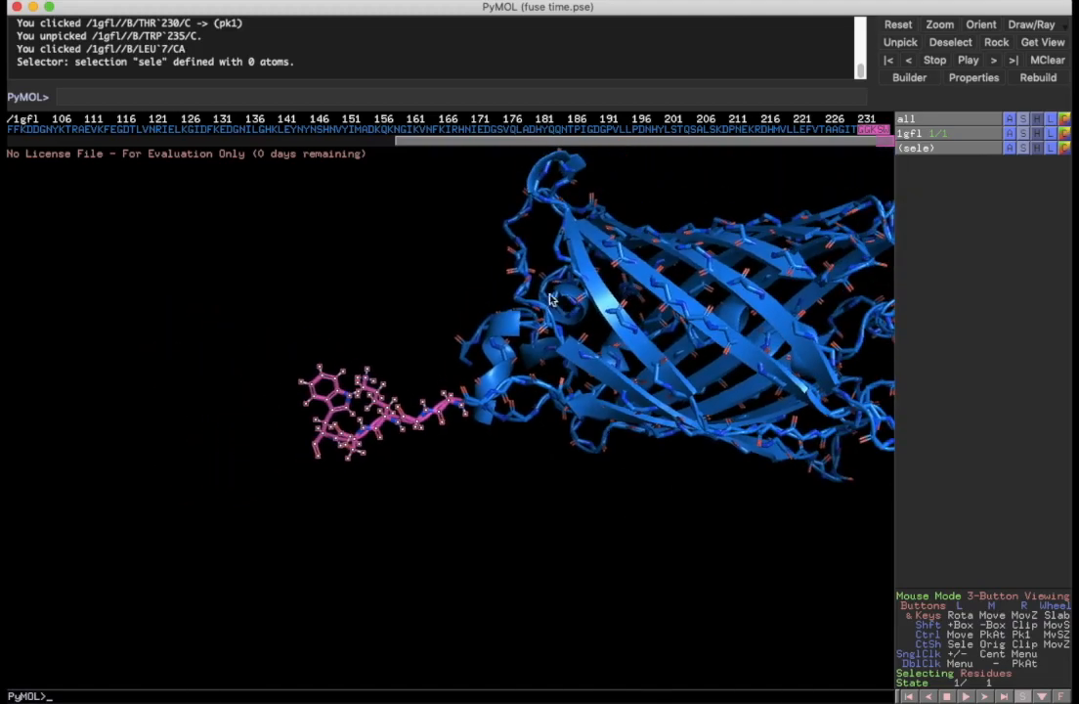
- Switch to 3-Button Editing mode and pick the N-terminal nitrogen of alanine 1 in chain B
drag(550, 299, 582, 349)
right_drag(596, 333, 634, 506)
middle_drag(671, 319, 519, 344)
drag(533, 275, 503, 281)
drag(515, 328, 561, 302)
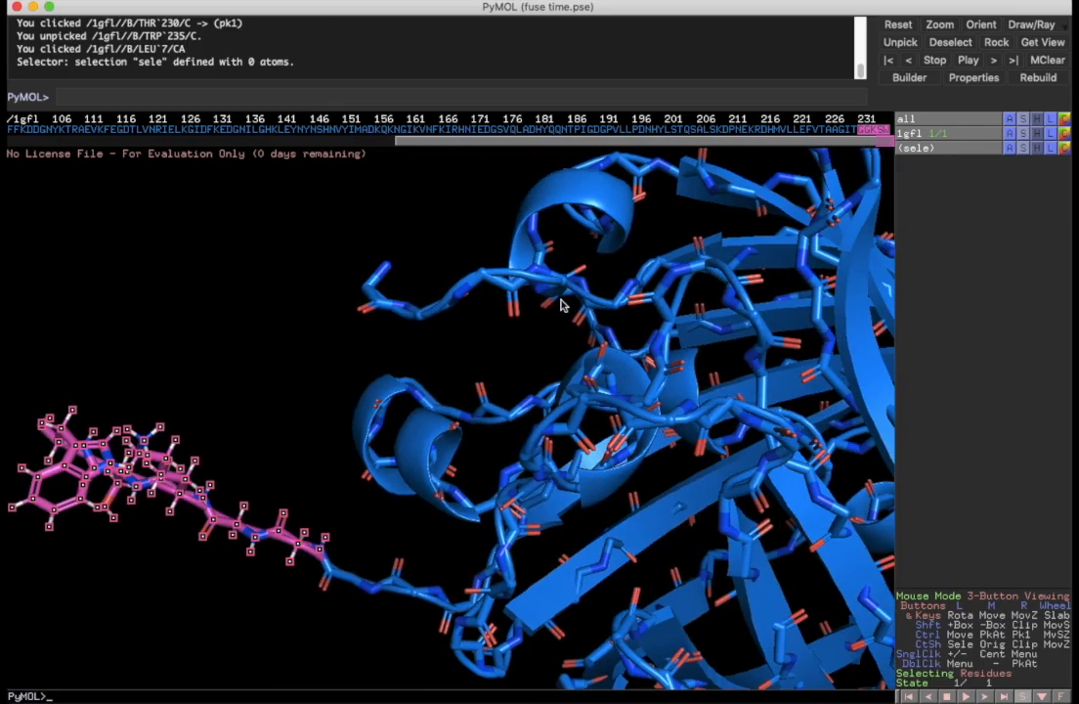
drag(416, 235, 478, 274)
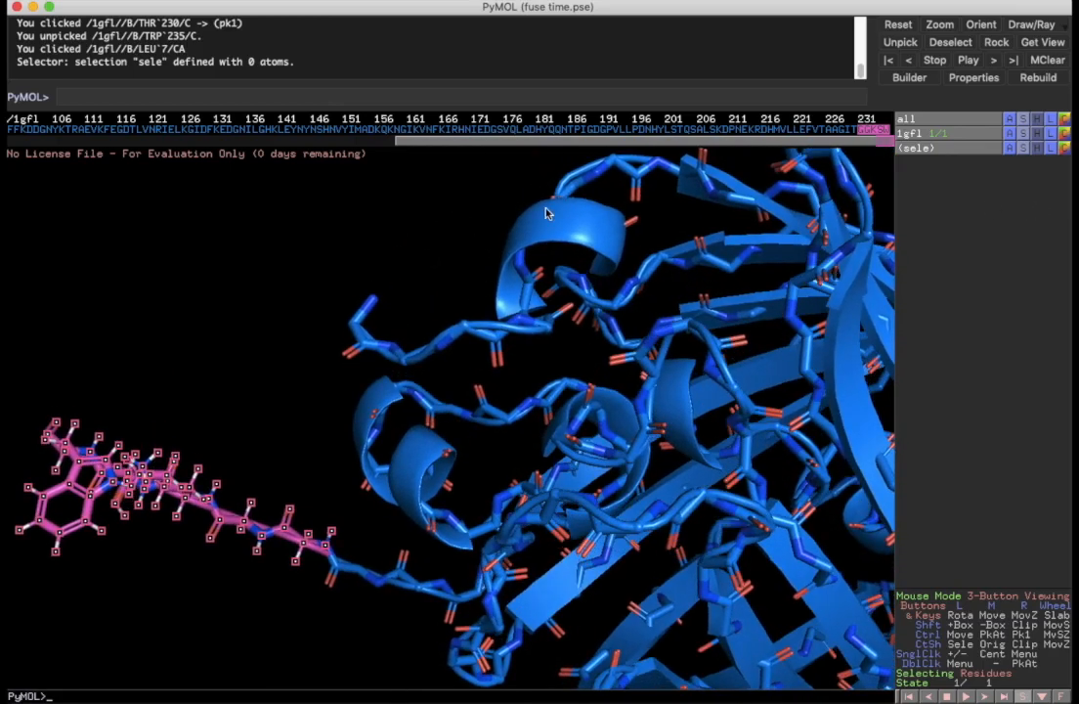
click(988, 600)
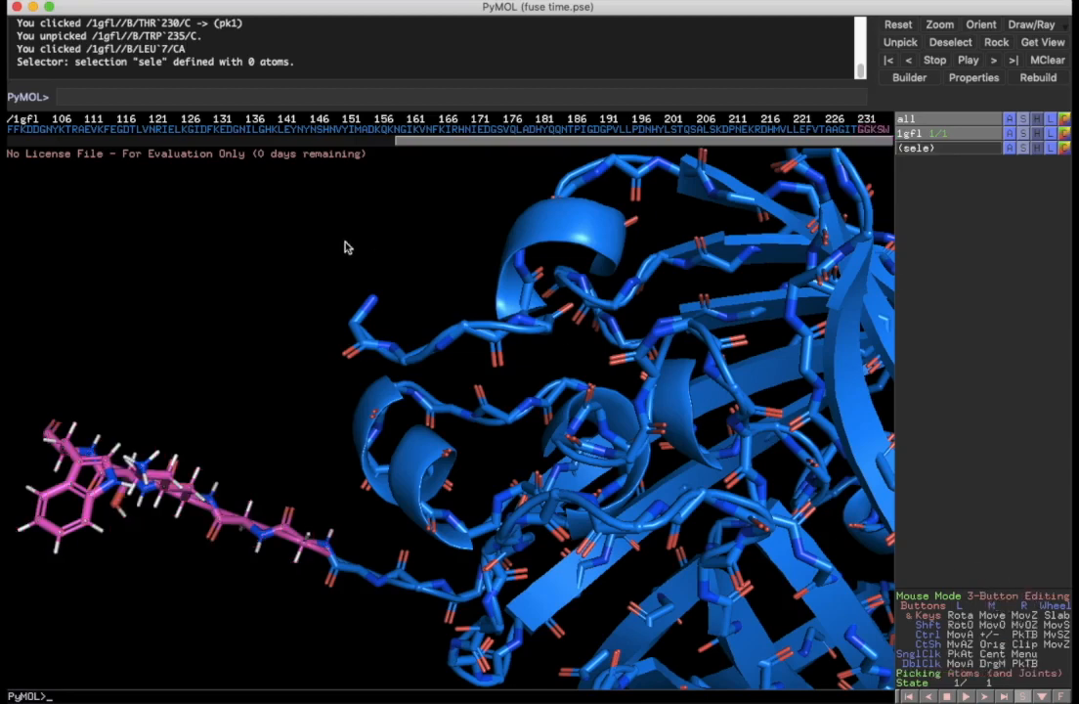
right_drag(408, 255, 354, 320)
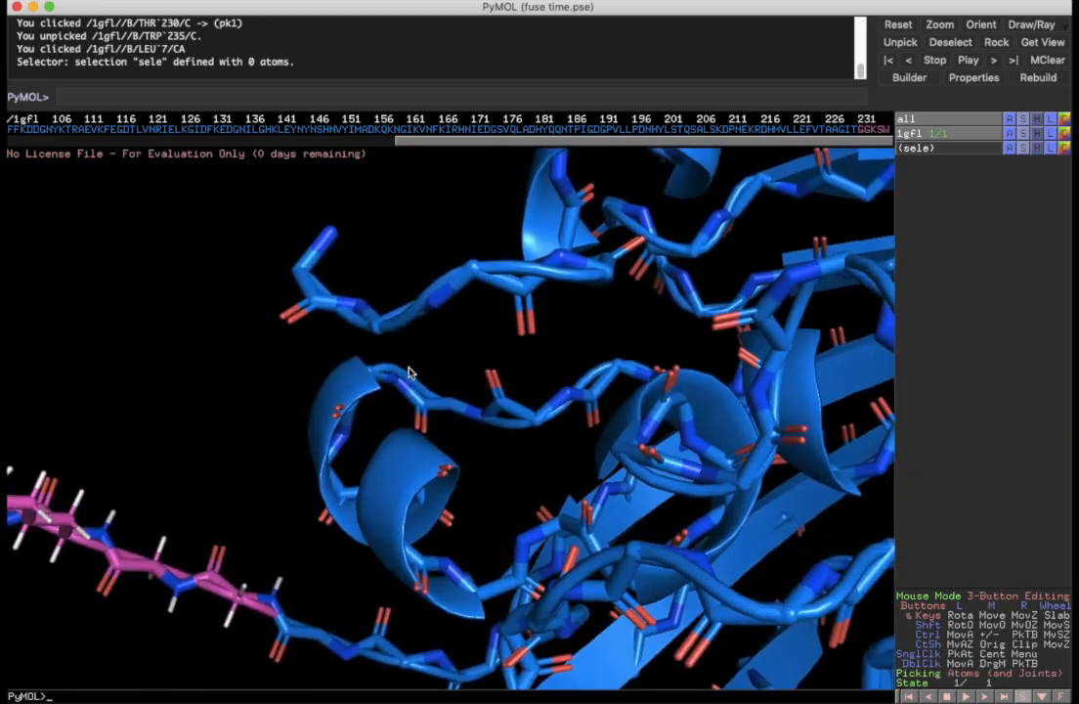
click(329, 233)
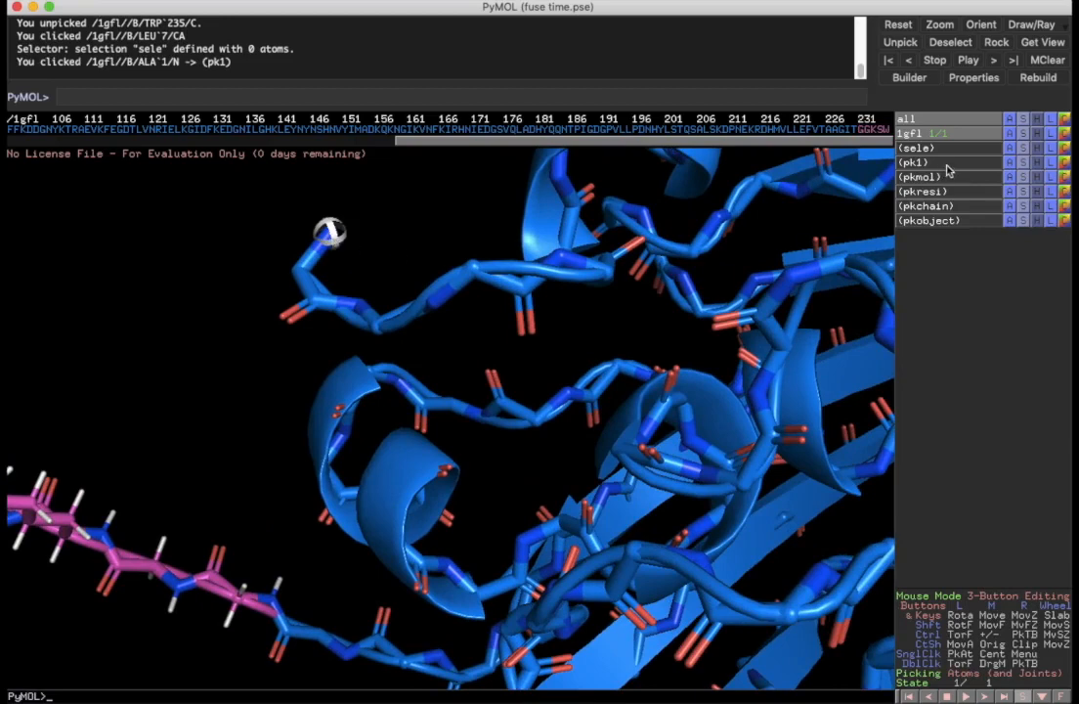
drag(542, 284, 430, 223)
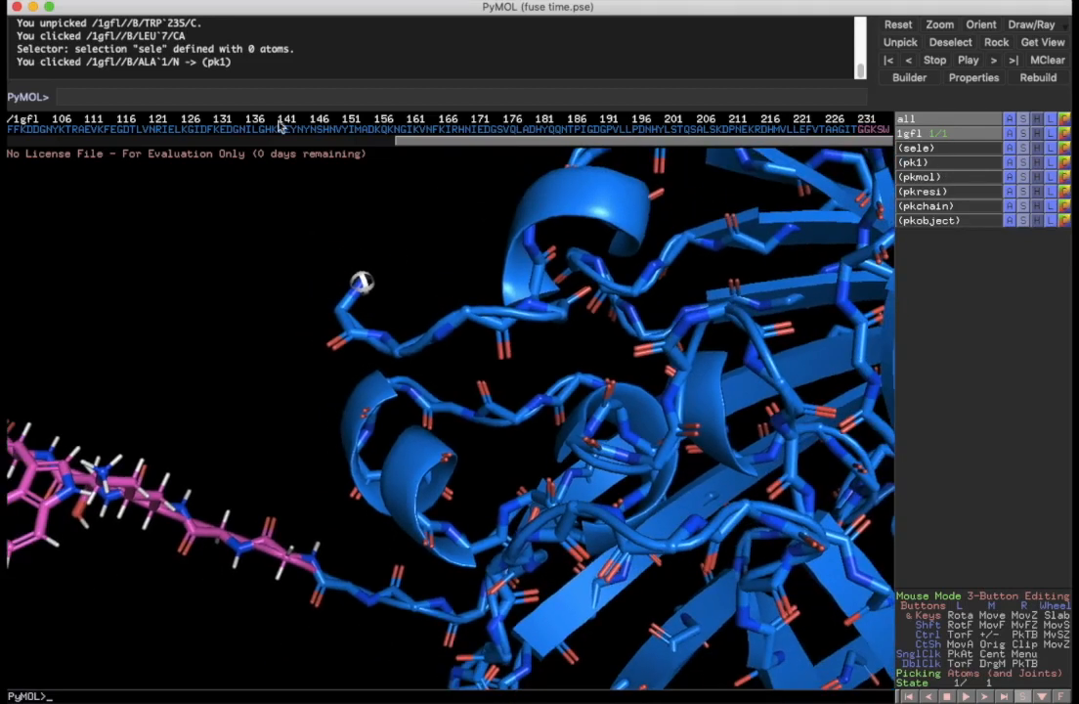
- Attach the first two histidine residues to the picked N-terminal nitrogen
click(90, 0)
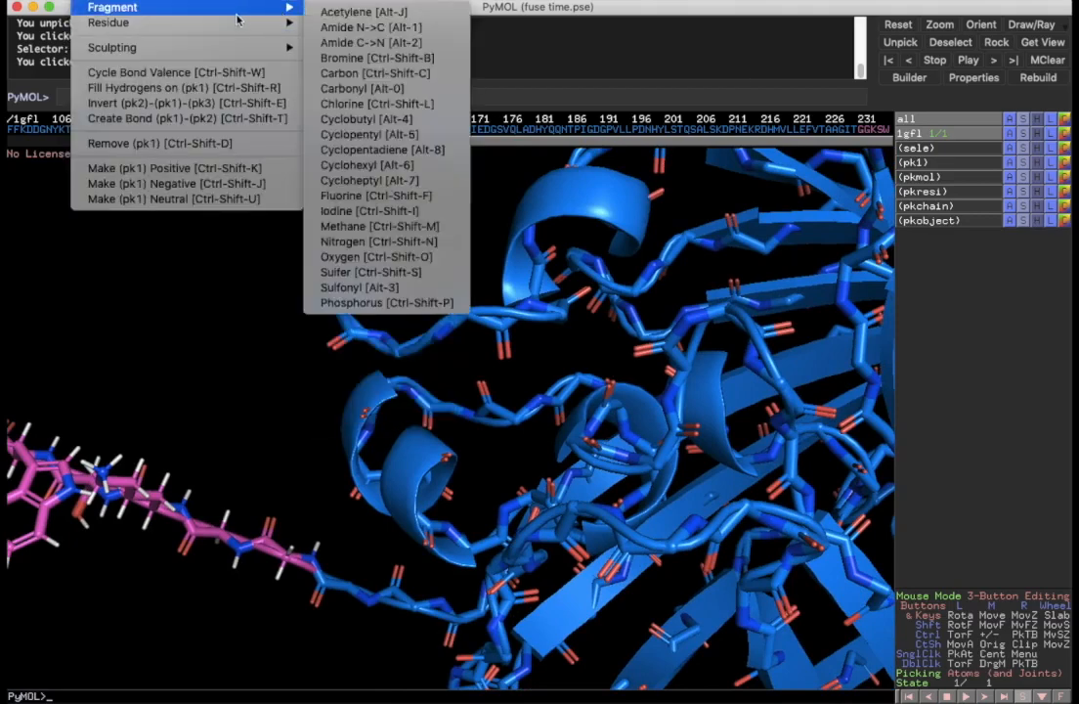
mouse_move(261, 30)
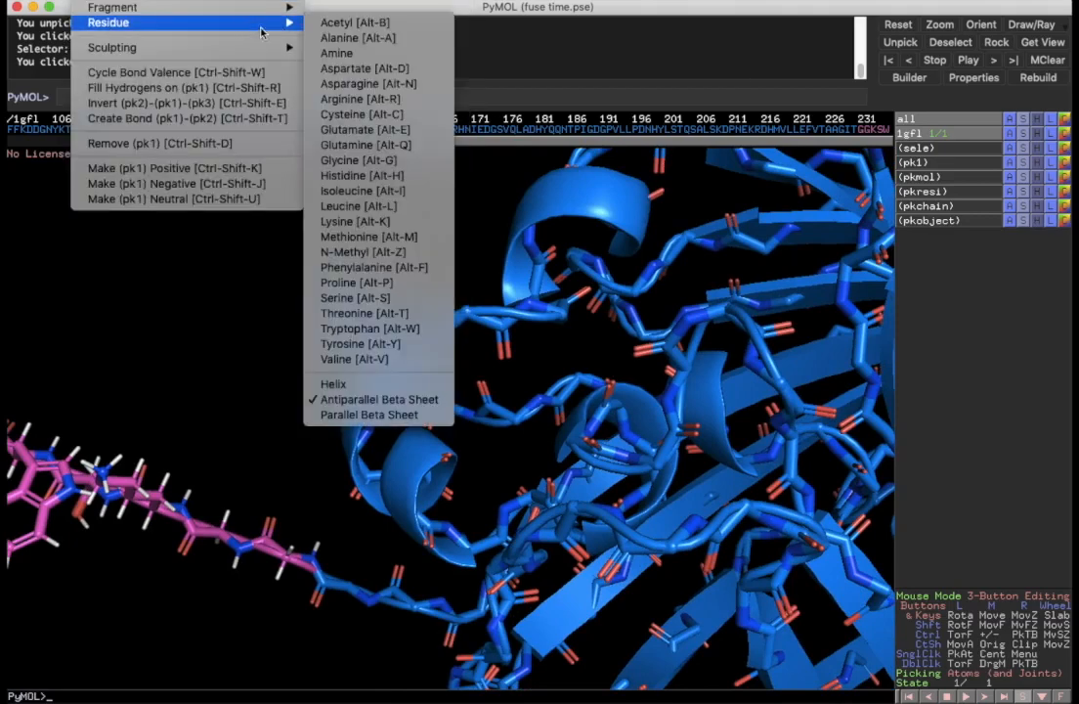
click(338, 177)
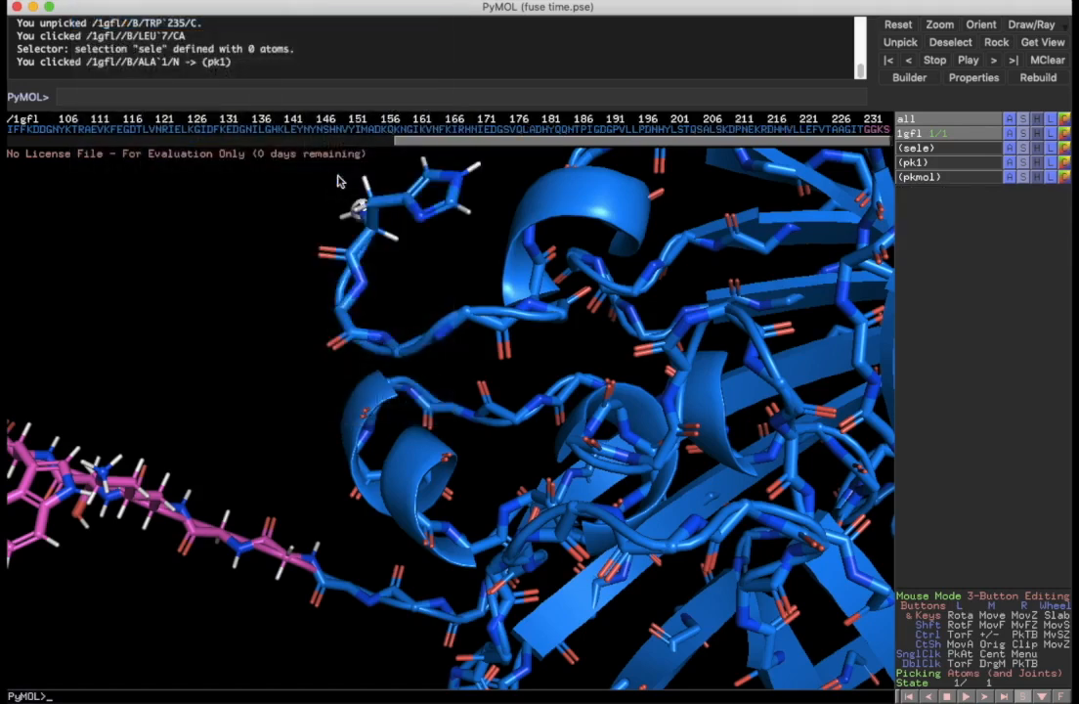
click(76, 0)
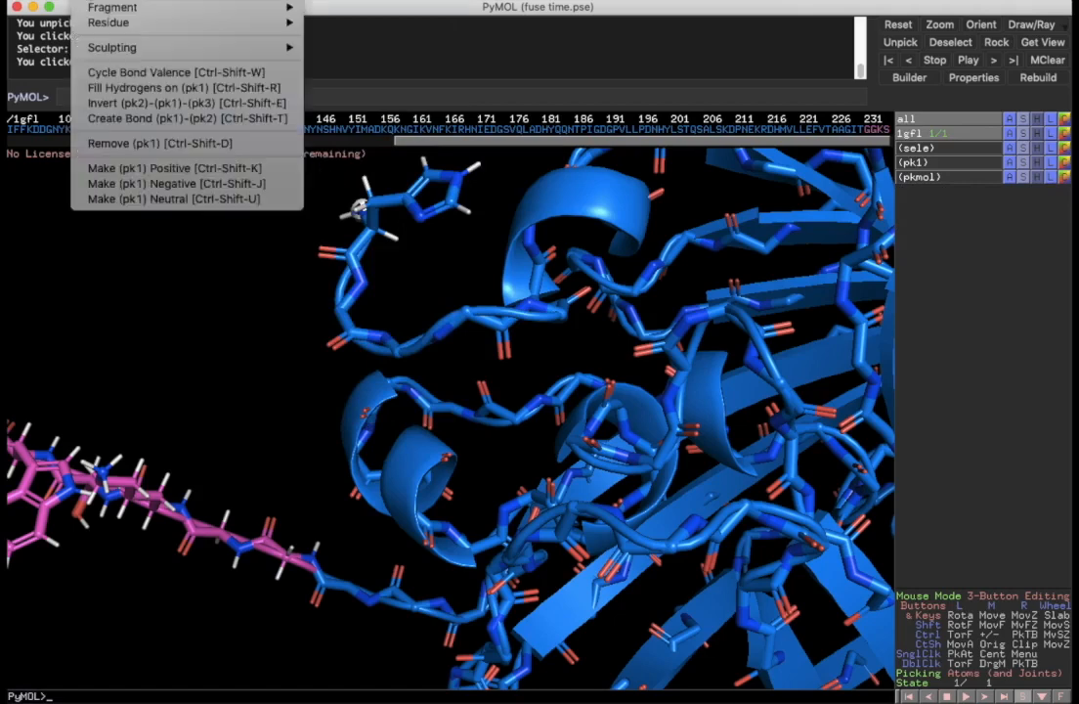
mouse_move(186, 23)
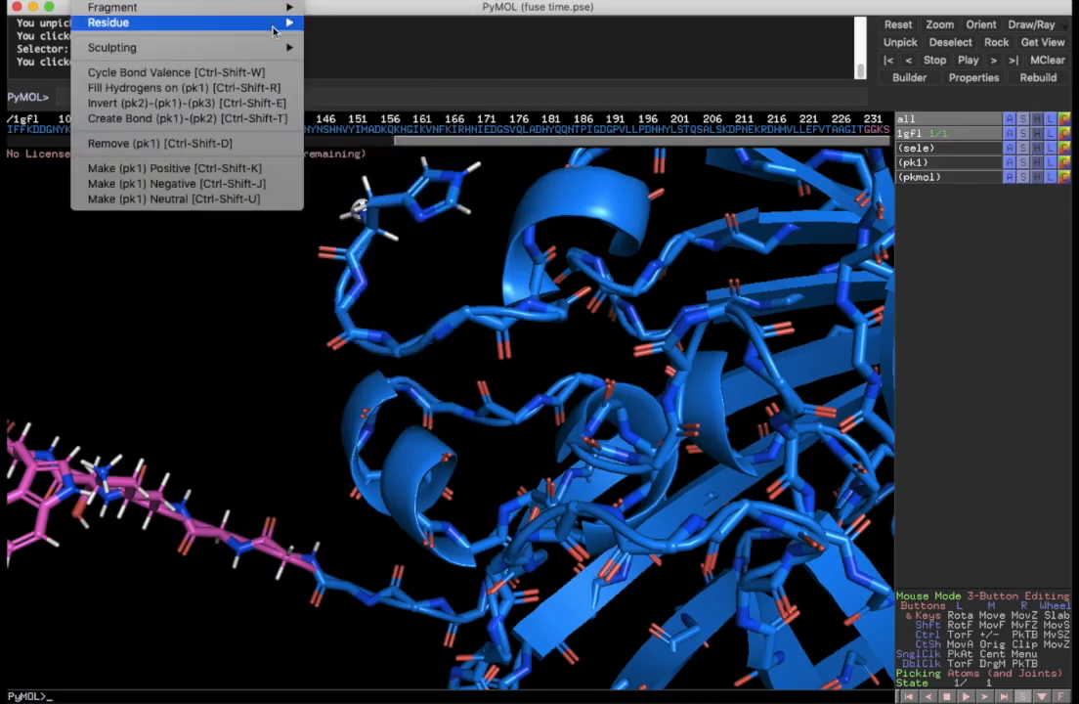
mouse_move(279, 22)
click(323, 174)
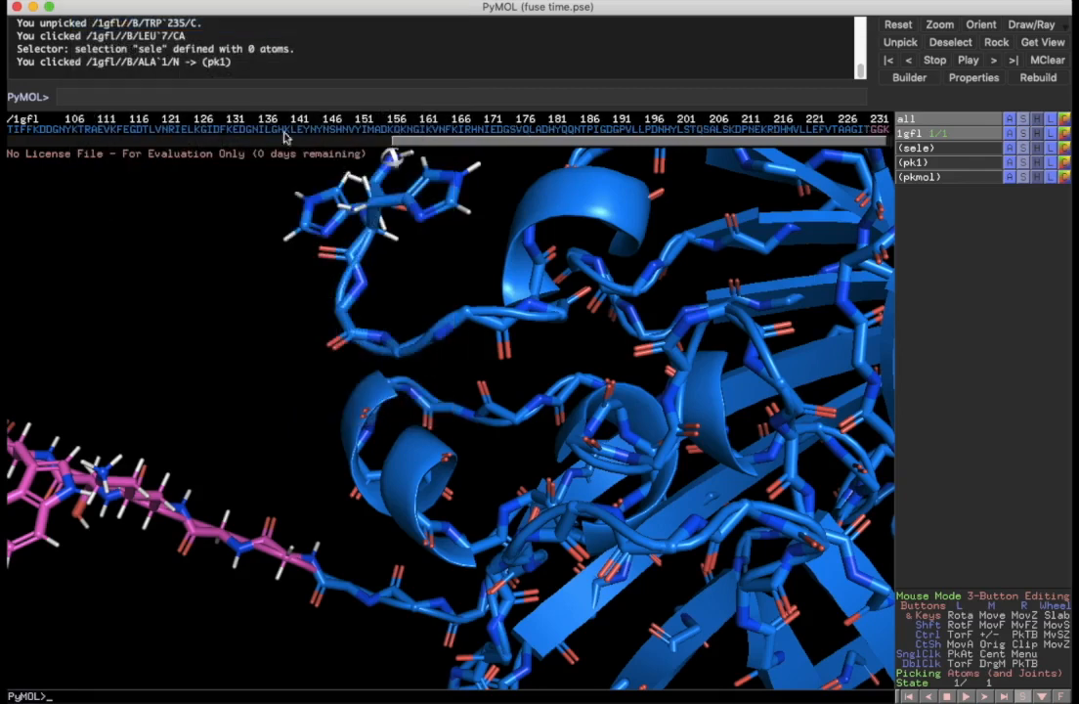
- Extend the N-terminal tag with a third and a fourth histidine
click(86, 2)
mouse_move(117, 22)
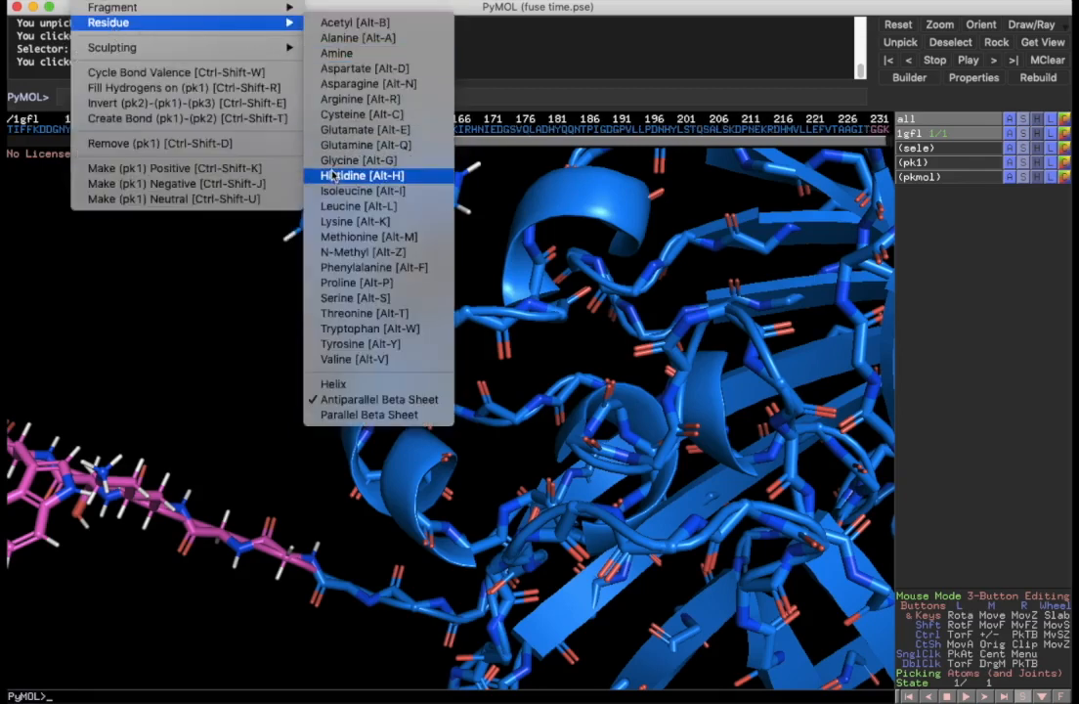
click(334, 176)
click(86, 2)
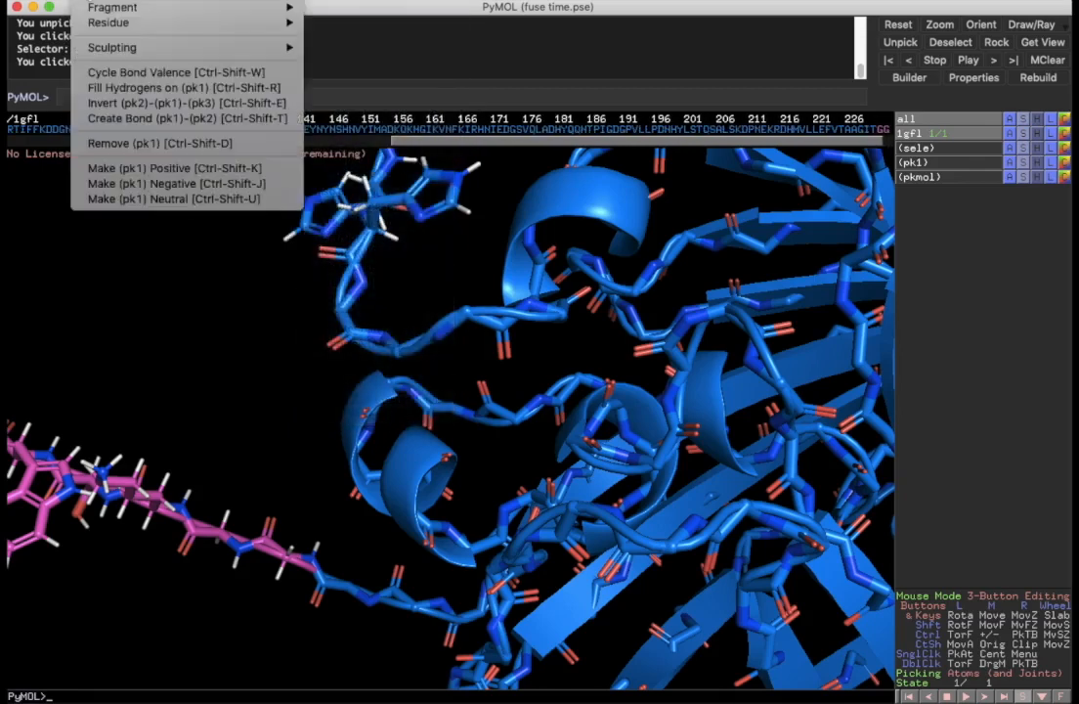
mouse_move(108, 30)
click(344, 175)
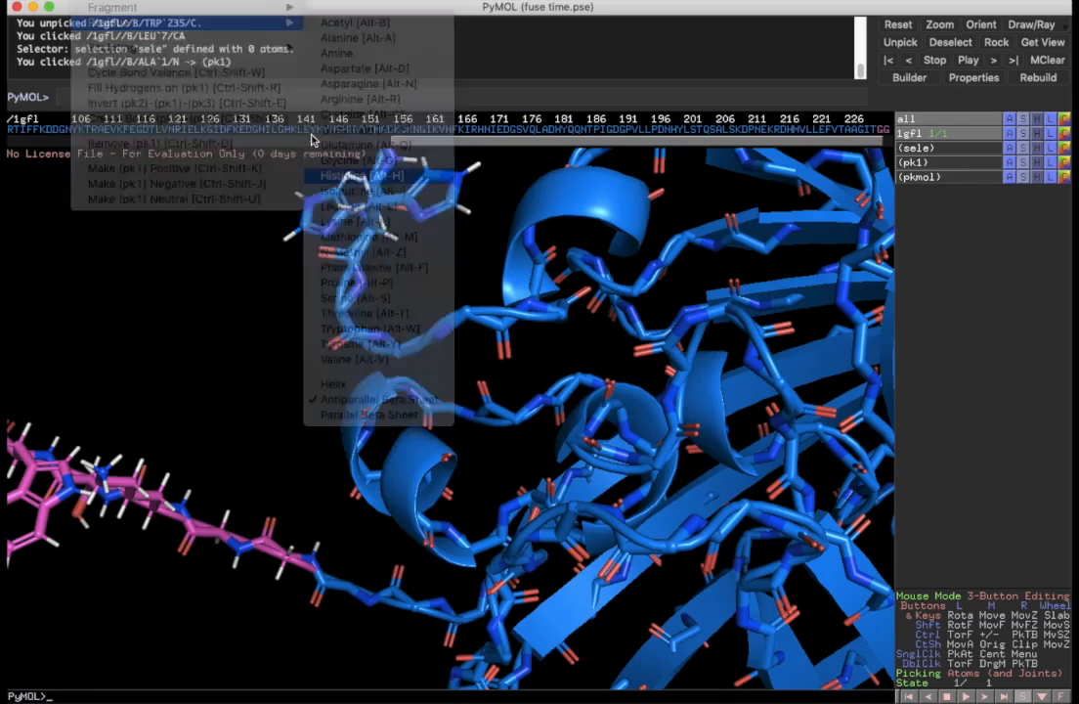
- Add a fifth and a sixth histidine to complete the N-terminal His-tag
click(86, 2)
mouse_move(137, 23)
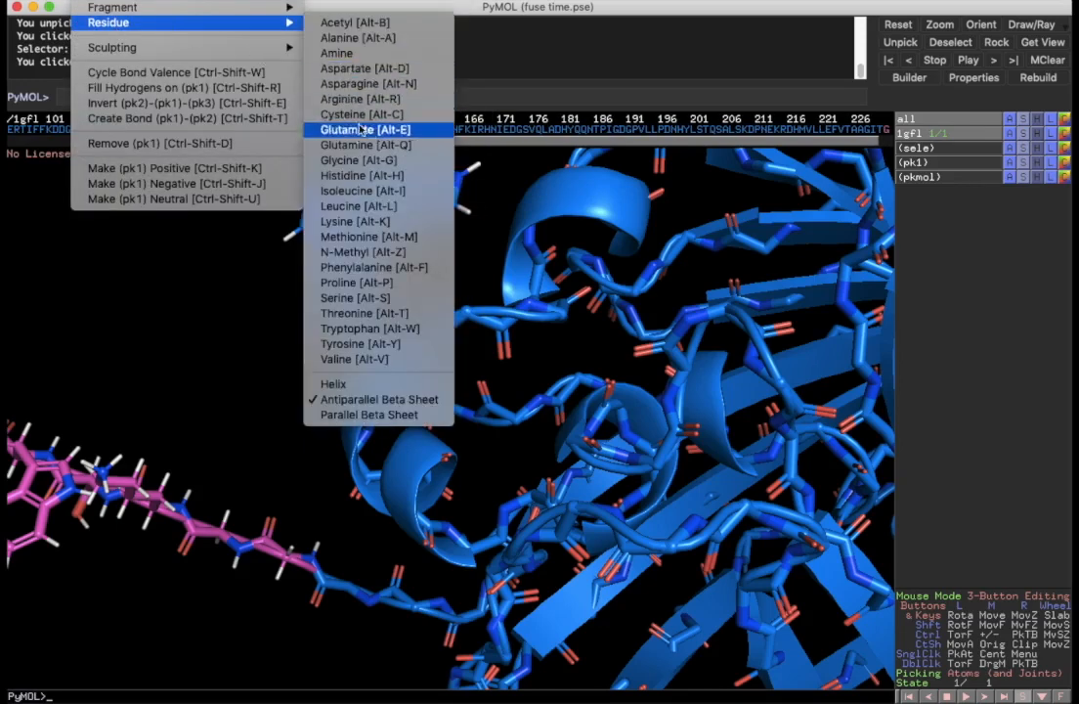
click(352, 179)
click(86, 2)
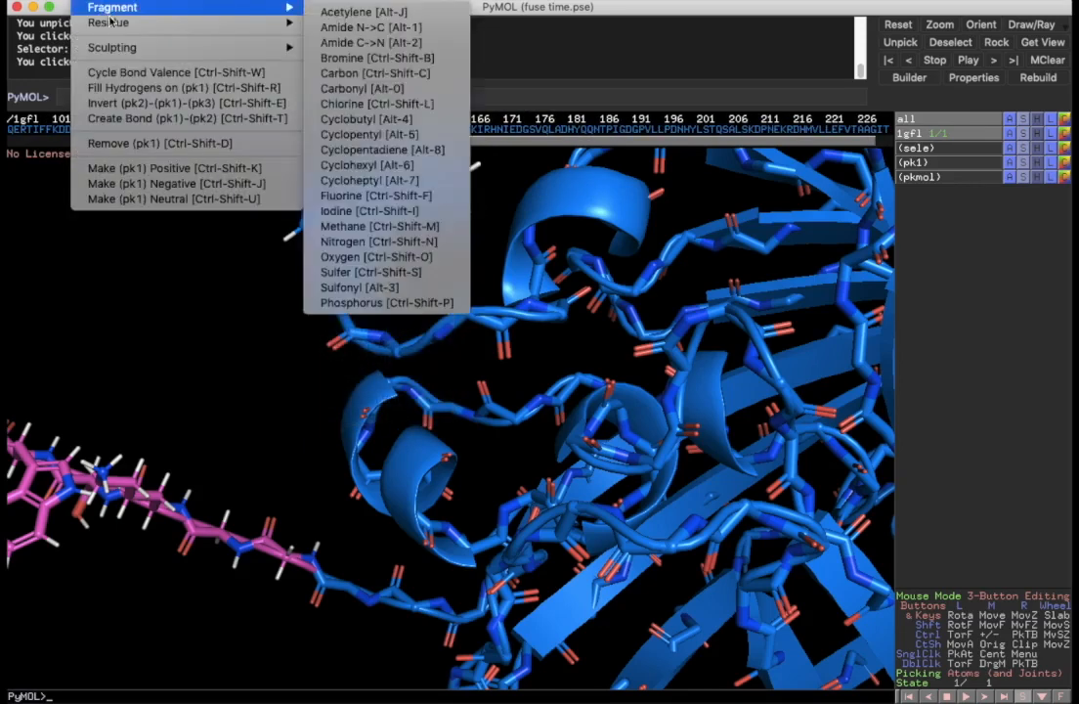
mouse_move(244, 22)
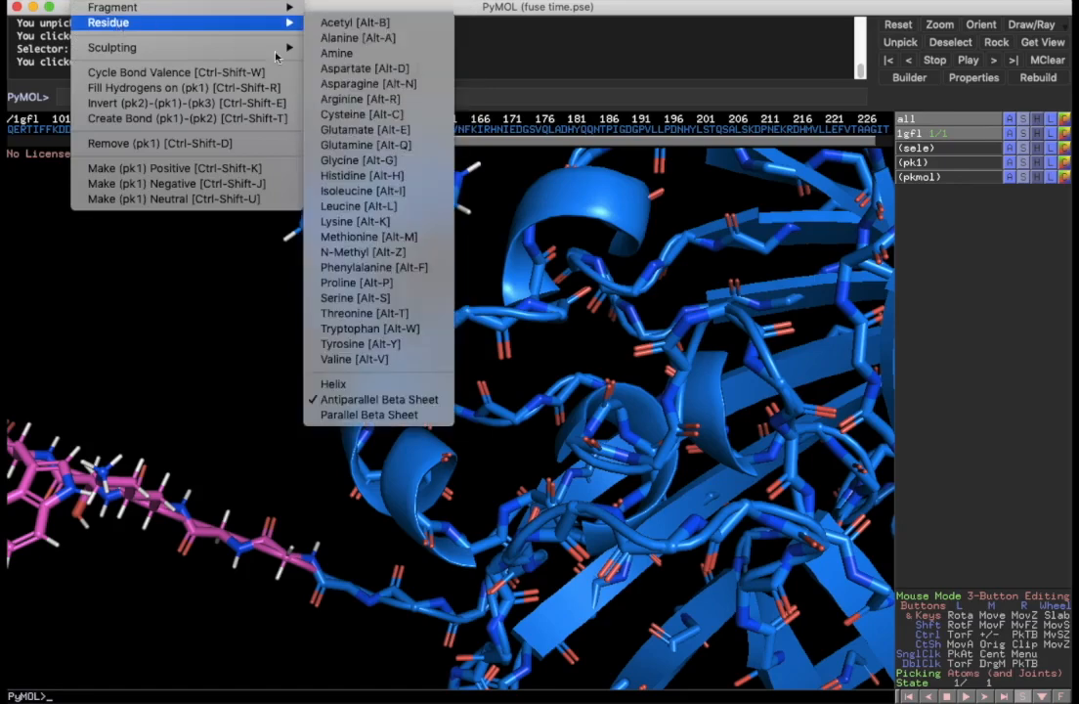
click(352, 176)
- Add a methionine to the free end of the six-histidine tag
right_drag(401, 251, 435, 220)
drag(435, 223, 441, 284)
right_drag(392, 257, 387, 327)
right_drag(412, 437, 374, 372)
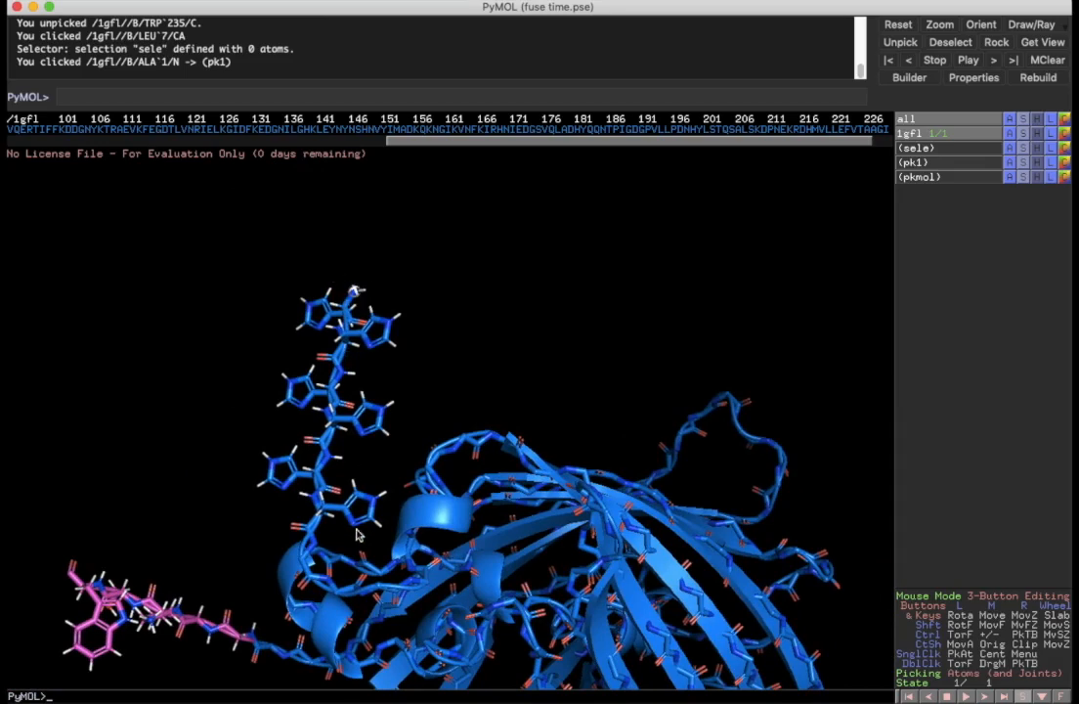
right_drag(305, 264, 396, 295)
middle_drag(396, 295, 420, 403)
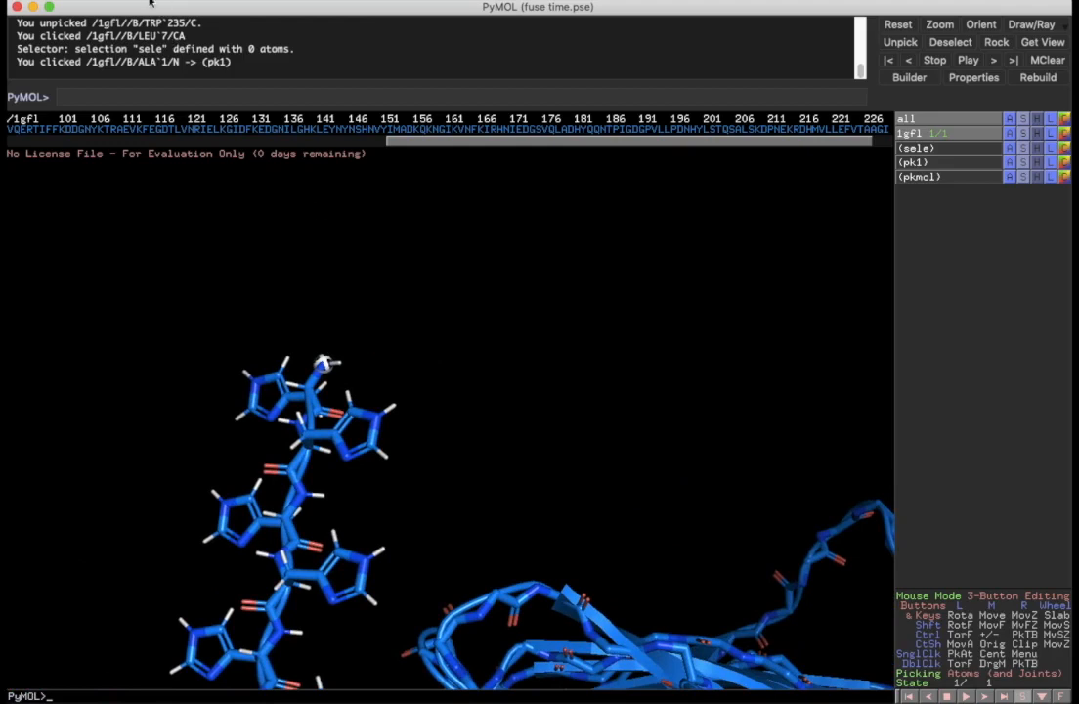
click(117, 2)
mouse_move(92, 21)
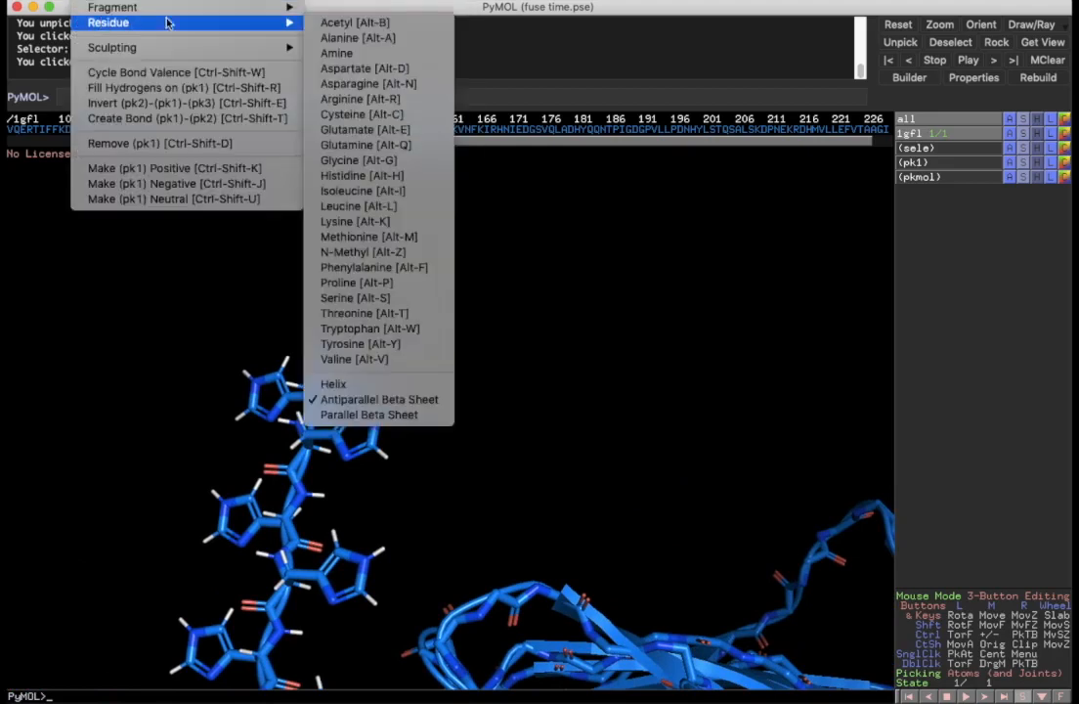
click(377, 241)
- Select the MHHHHHH residues at the start of the chain B sequence and color them by element with yellow carbons
drag(472, 390, 464, 422)
drag(396, 142, 105, 129)
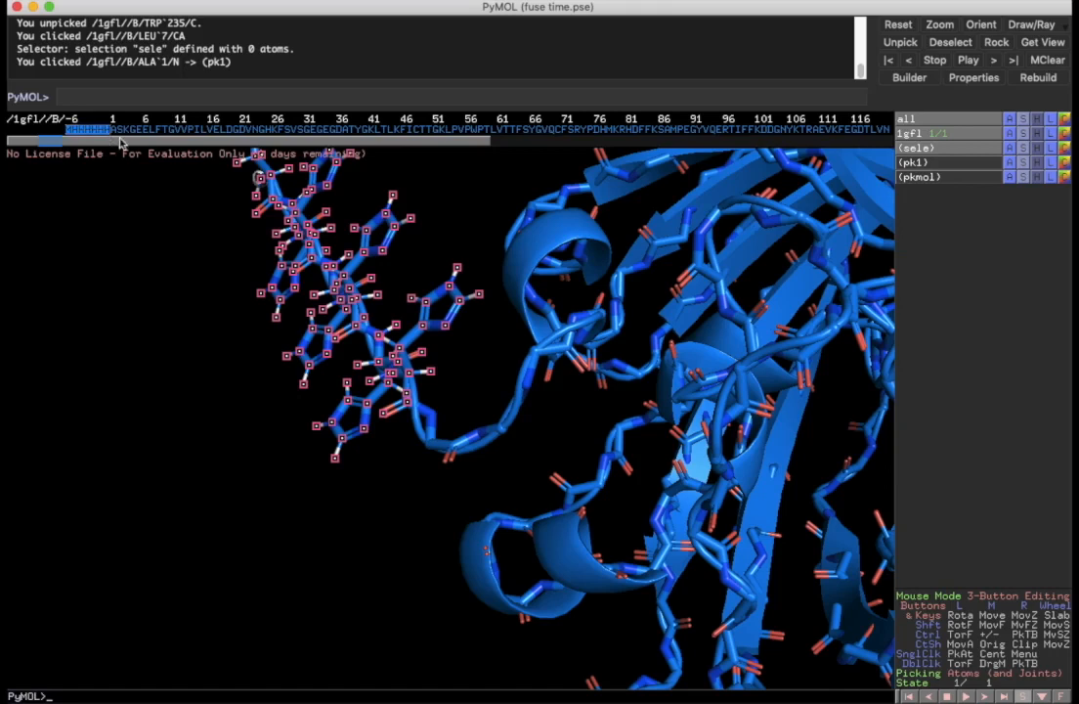
click(1064, 148)
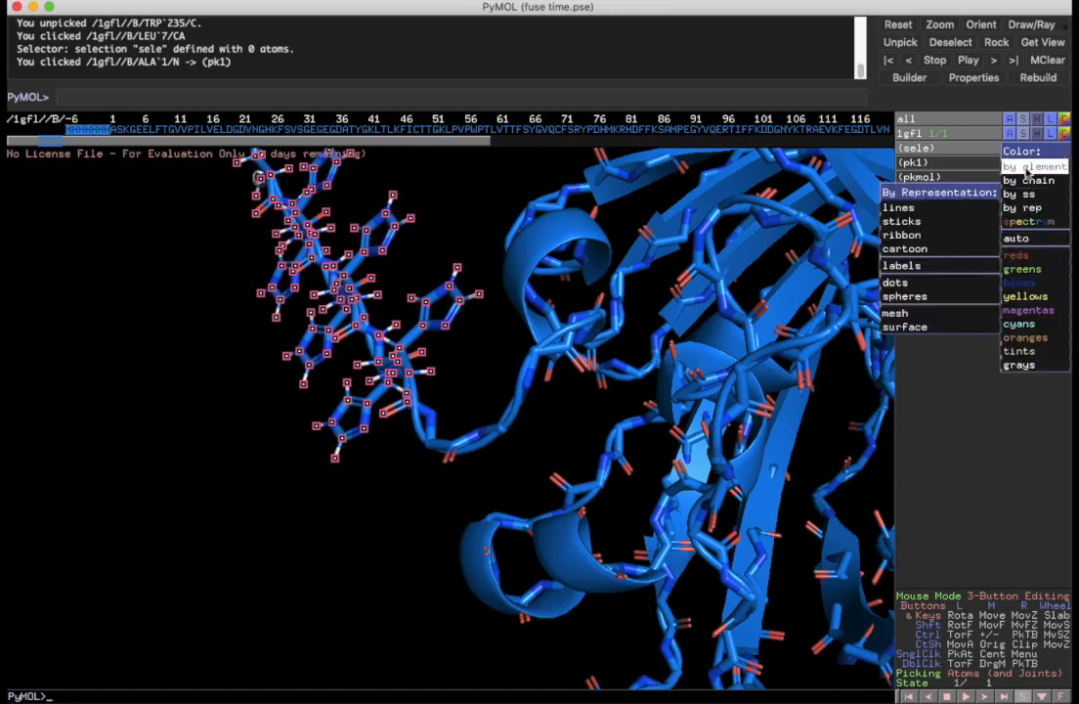
mouse_move(1007, 166)
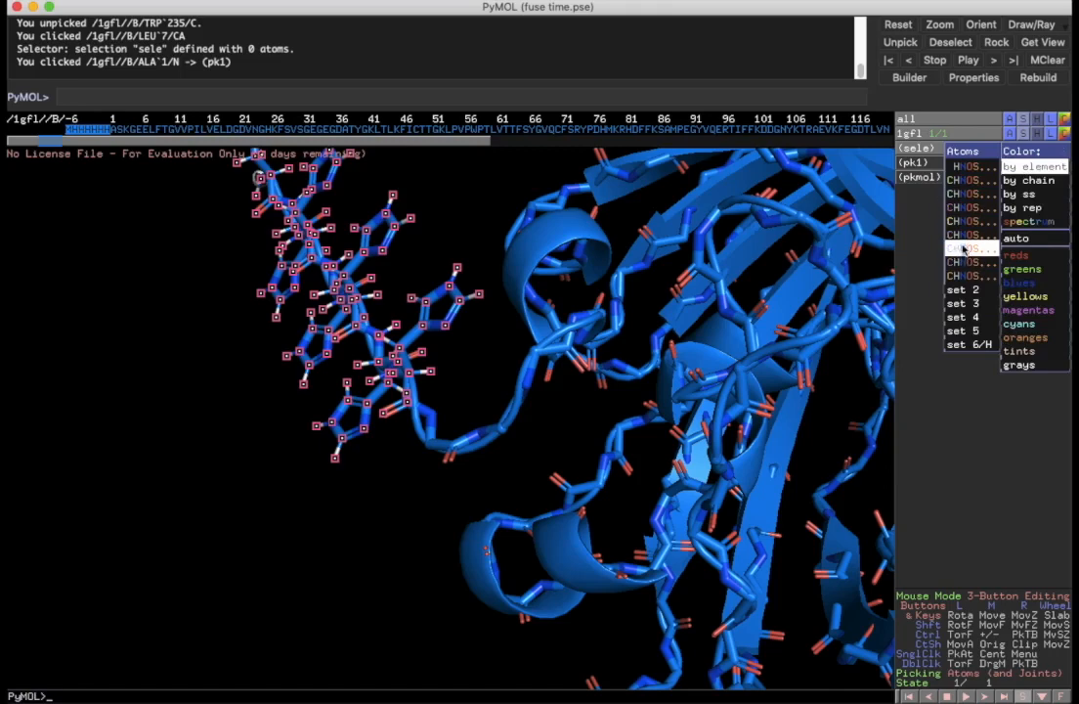
click(964, 233)
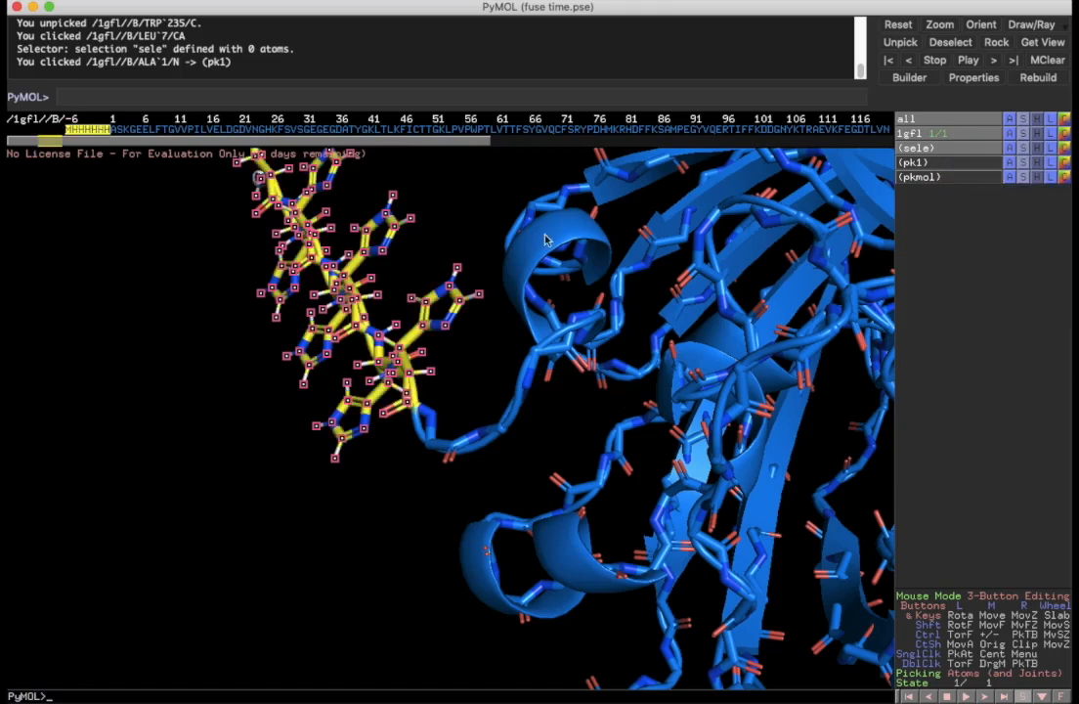
- Return to 3-Button Viewing mode and clear the selection of the tag residues
drag(457, 143, 372, 152)
click(974, 599)
drag(460, 329, 451, 351)
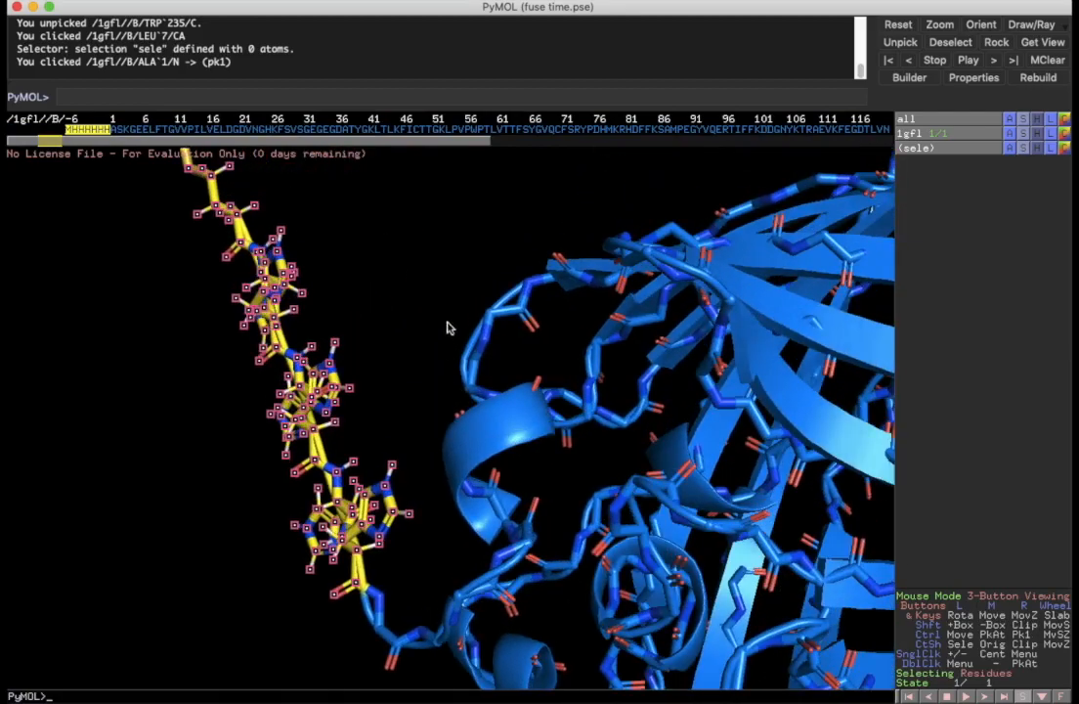
click(425, 301)
- Inspect the yellow N-terminal tag and the magenta C-terminal peptide on the protein from several angles
drag(441, 570, 560, 523)
right_drag(560, 523, 565, 396)
drag(567, 548, 521, 447)
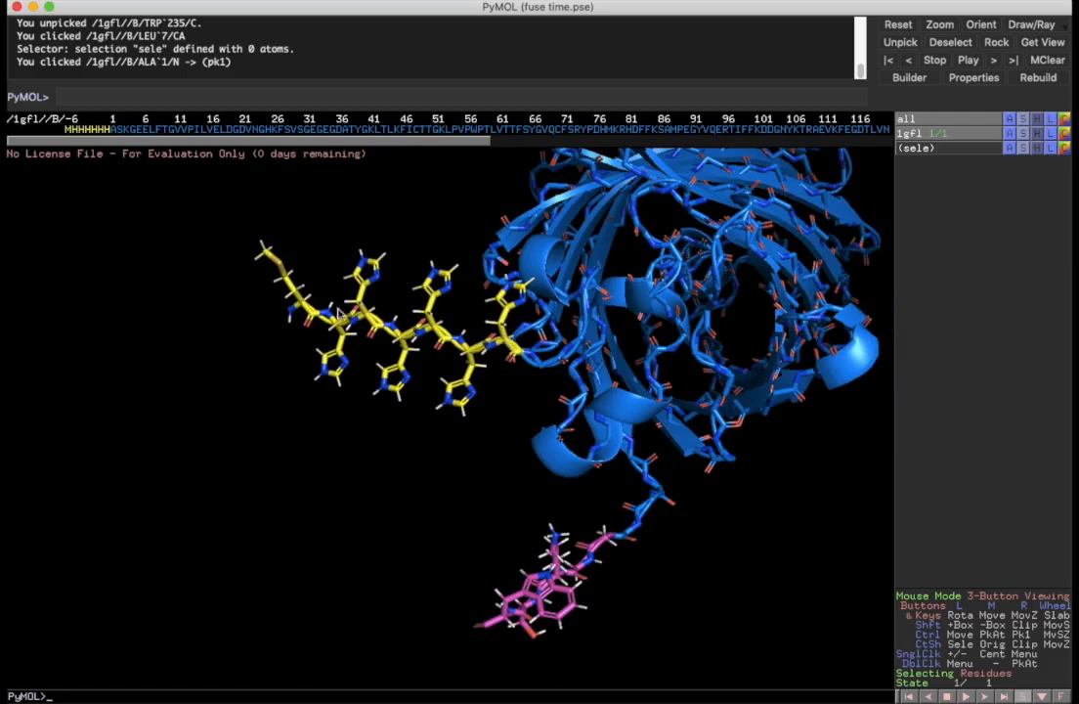
drag(347, 361, 372, 275)
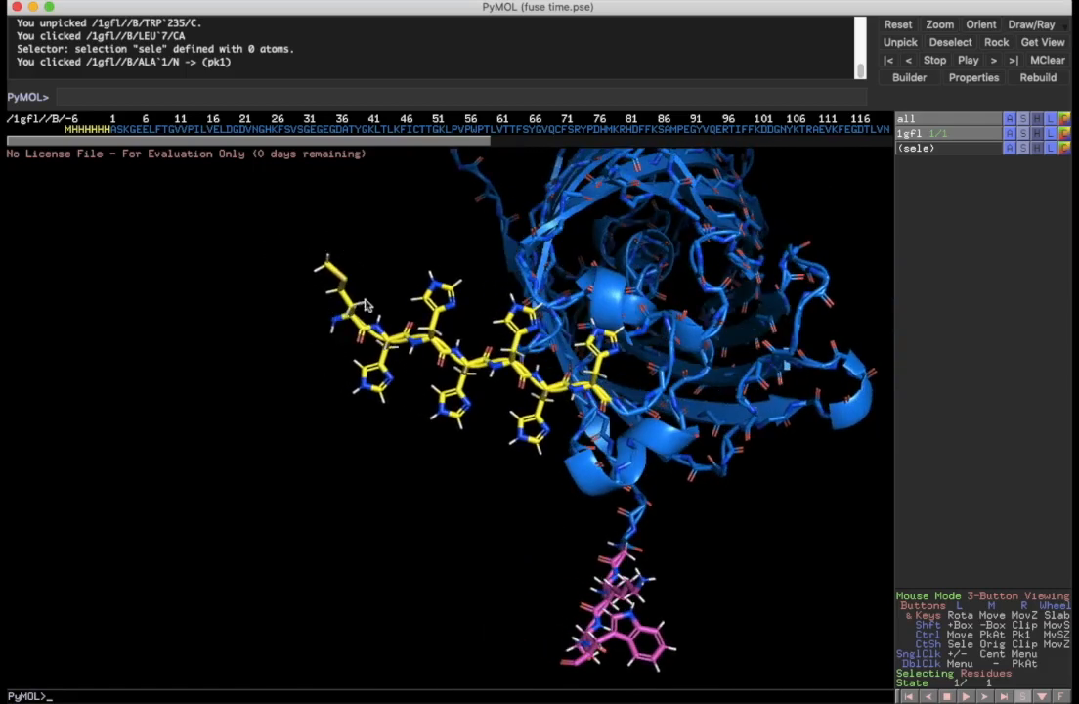
drag(494, 373, 304, 377)
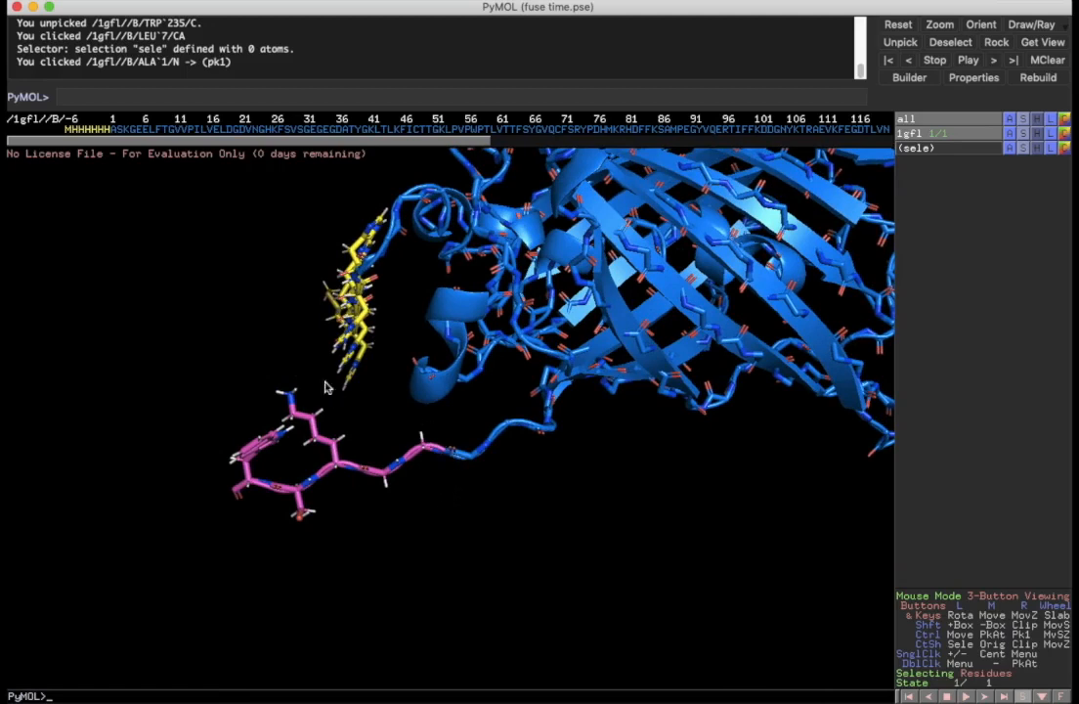
- Highlight the MHHHHHH and GGKSW residues in the sequence to locate both peptides on the protein, and clear the selection
drag(67, 130, 574, 160)
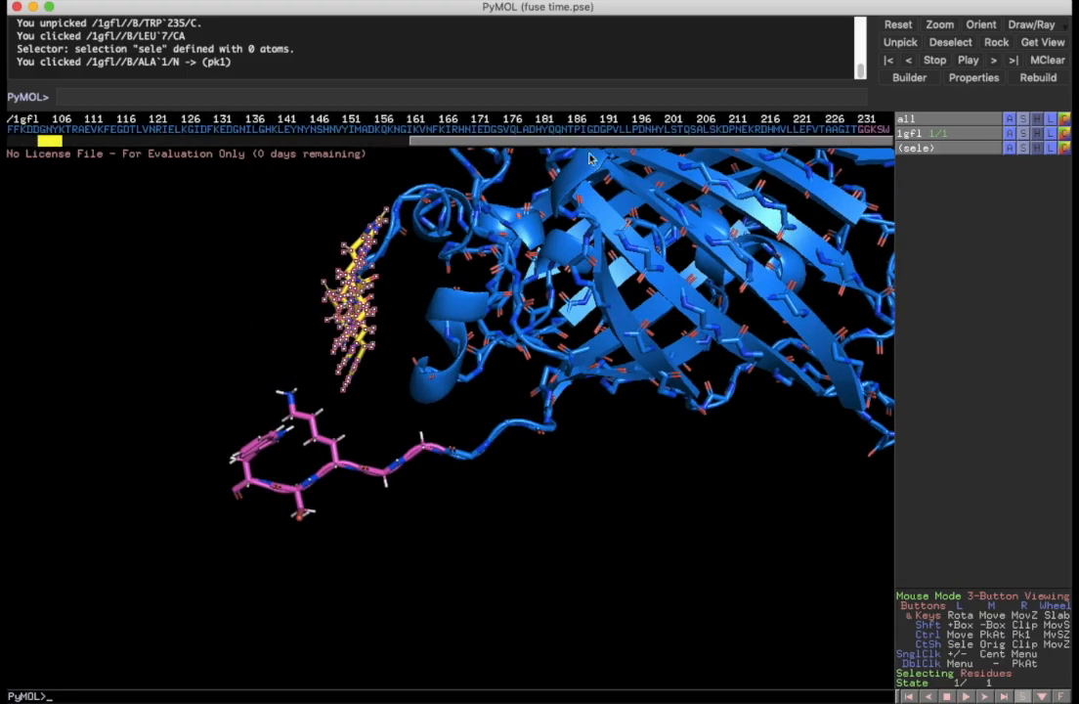
mouse_move(863, 136)
mouse_down()
mouse_move(875, 136)
mouse_move(843, 136)
mouse_up()
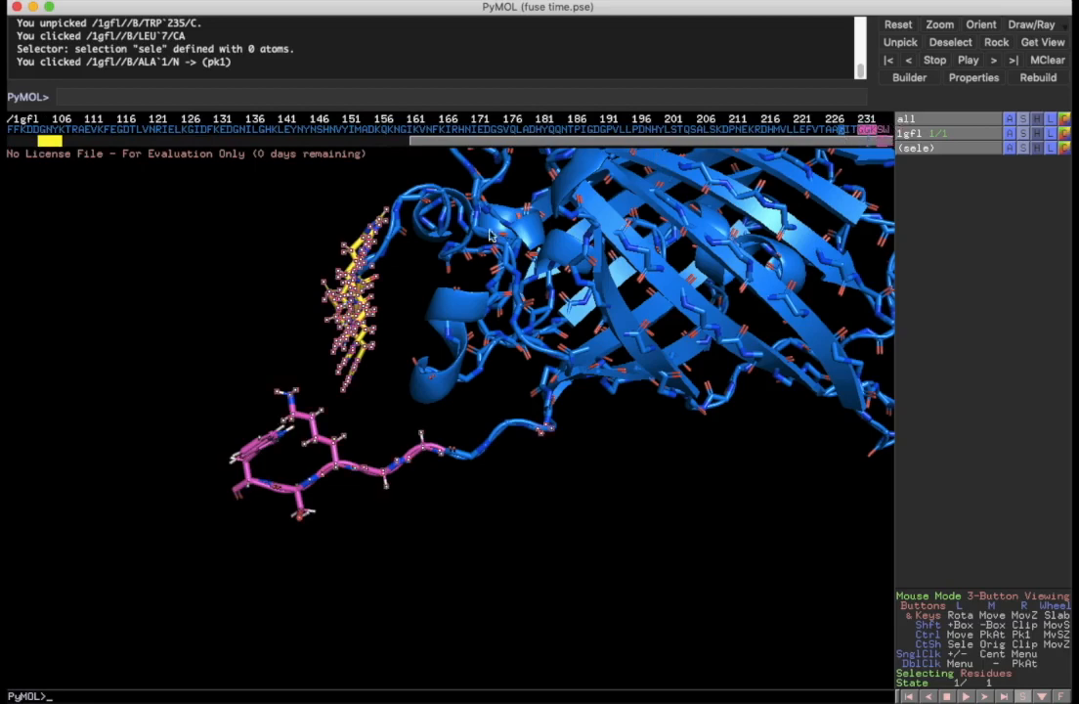
click(286, 223)
drag(269, 213, 334, 267)
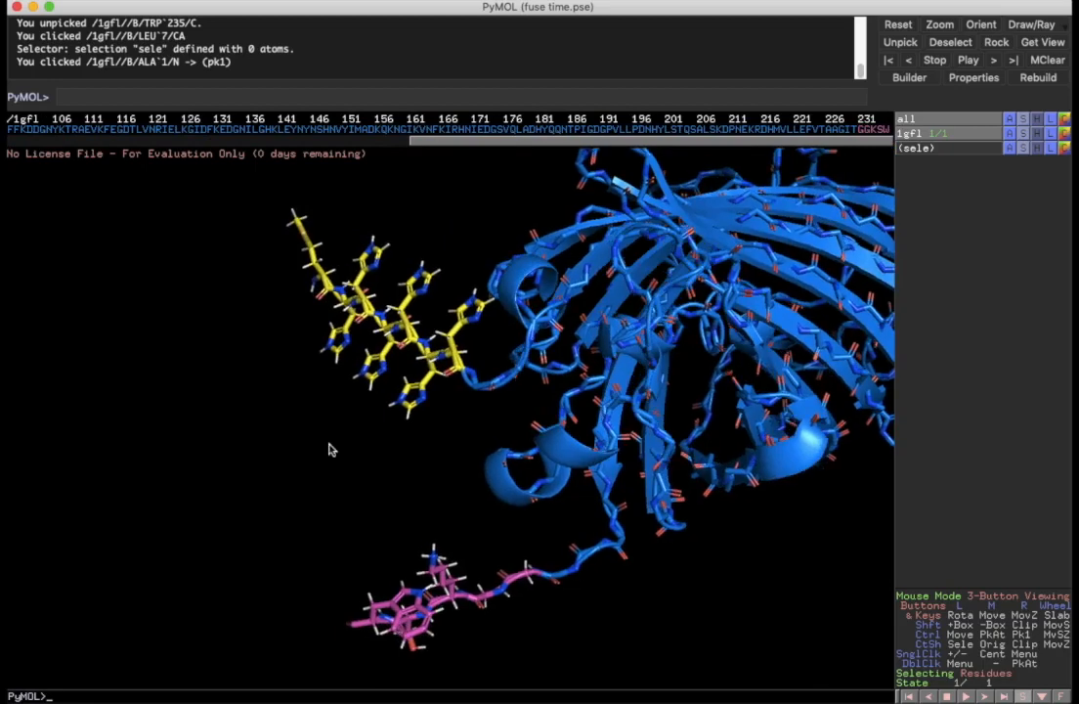
drag(334, 442, 304, 402)
drag(497, 297, 579, 375)
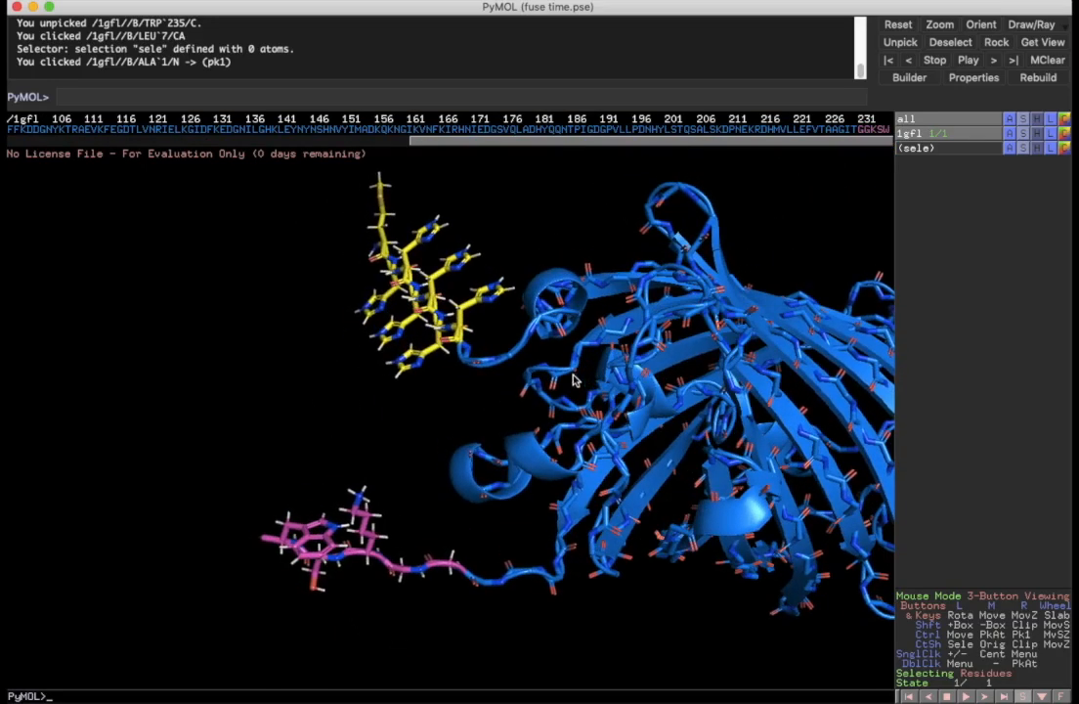
- Start the Sculpting wizard with a 10 Å radius and 10 Å cushion, centered on the C atom of histidine -2 in the tag
click(396, 1)
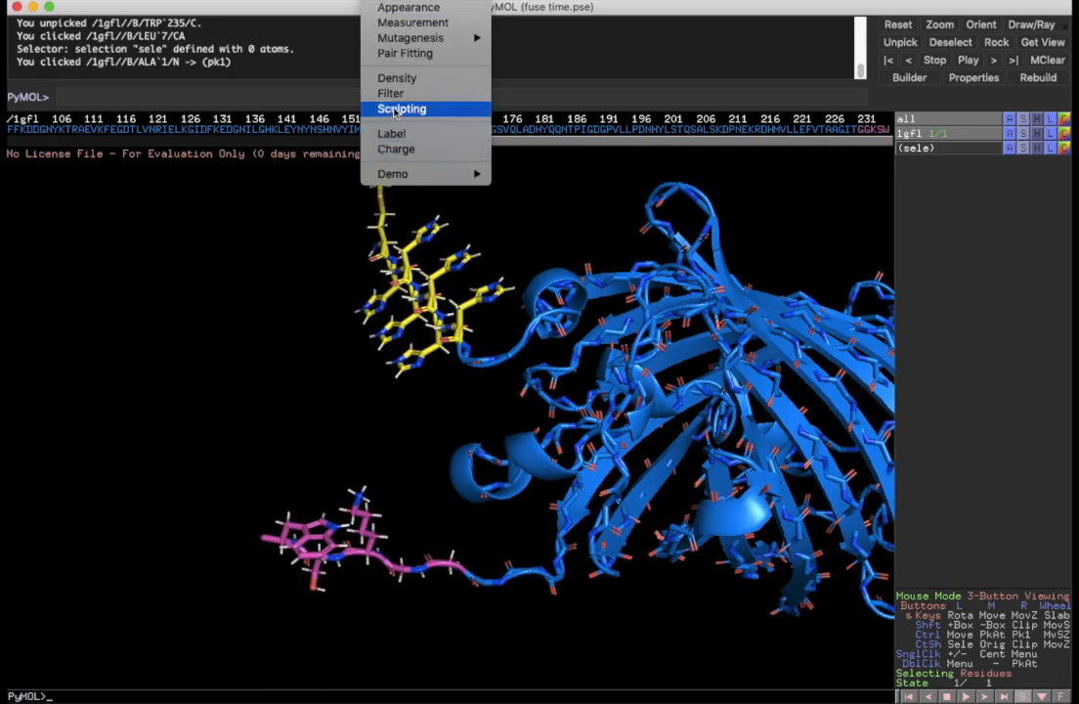
click(411, 115)
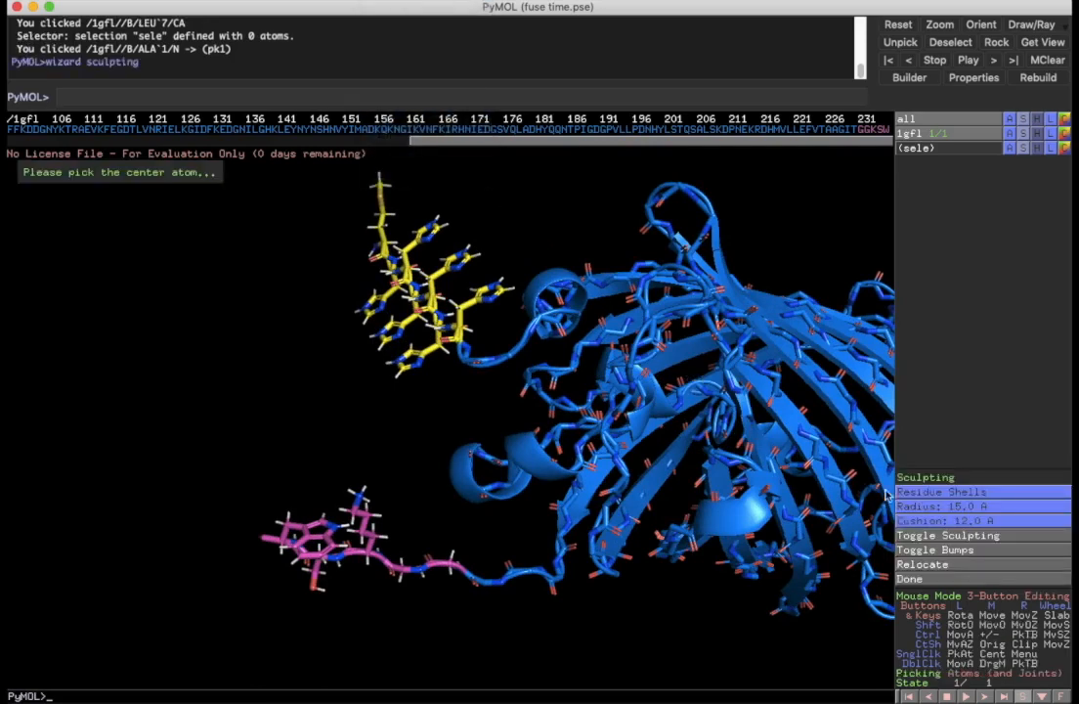
click(939, 511)
click(927, 568)
click(936, 524)
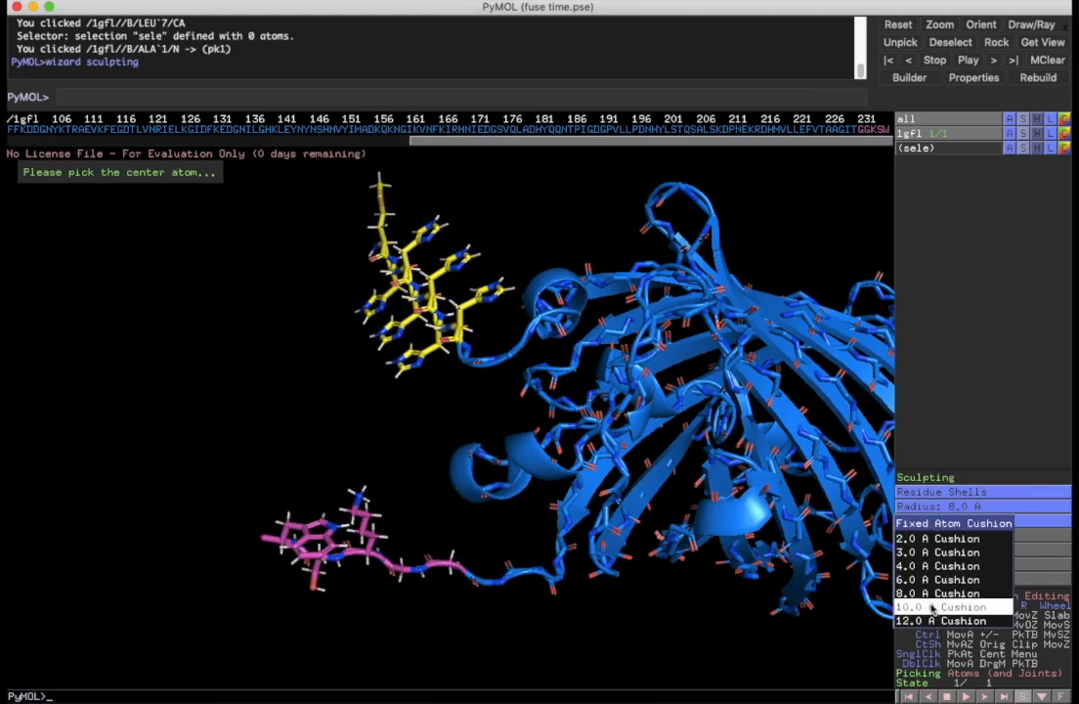
click(934, 607)
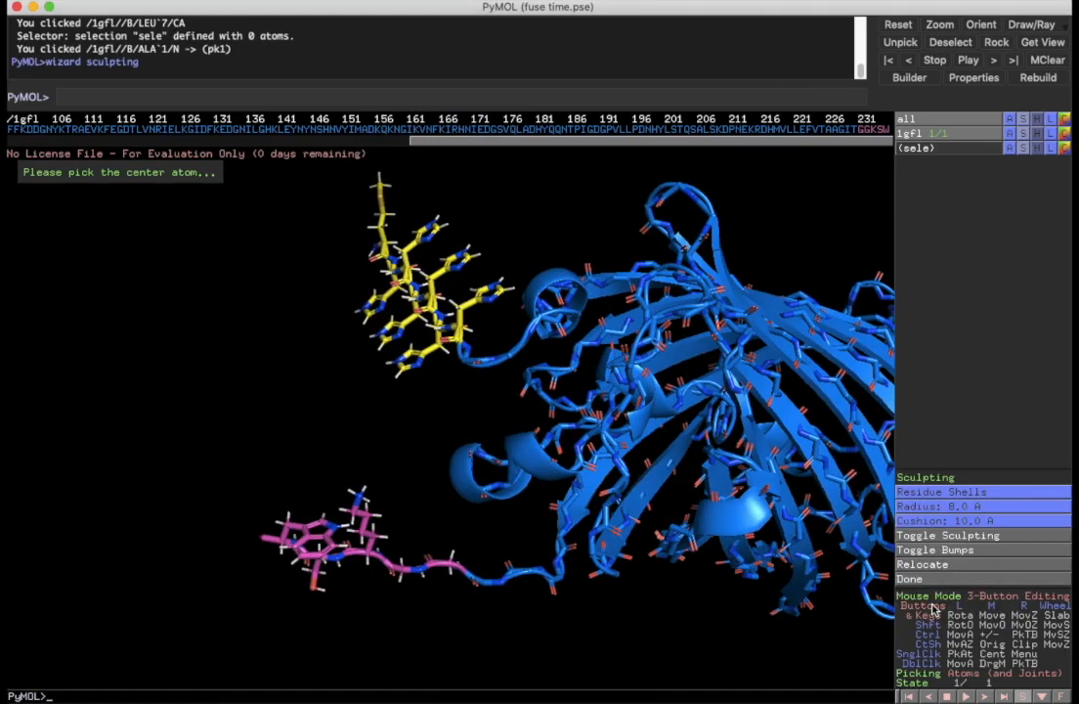
click(929, 511)
click(916, 579)
click(373, 255)
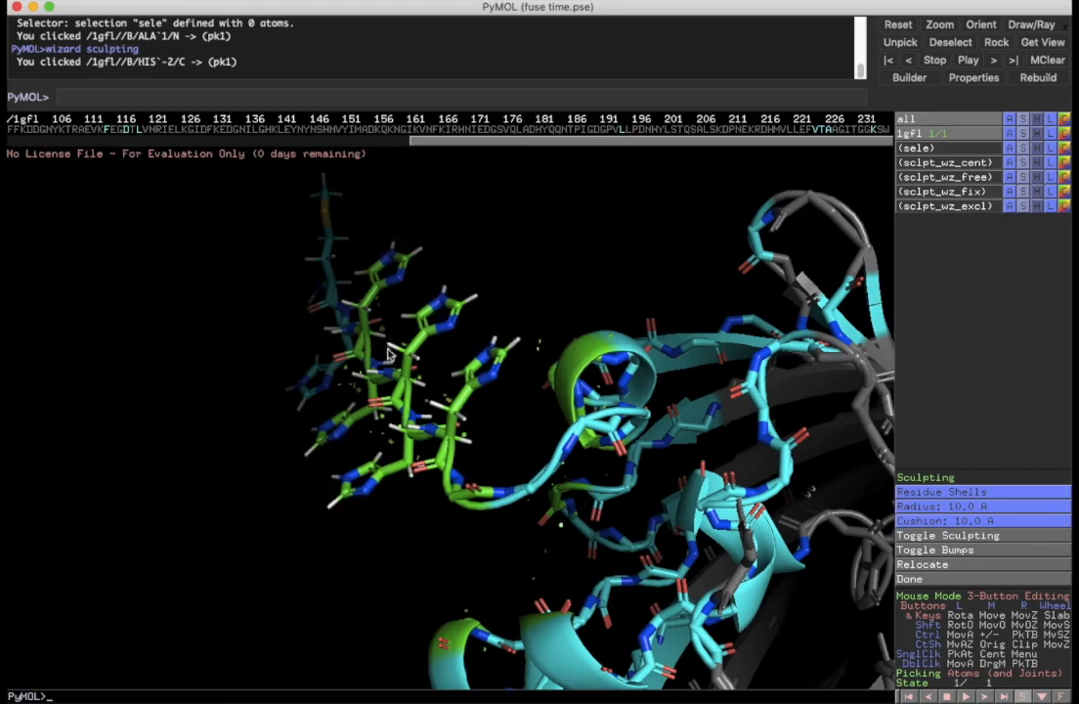
- Extend sculpting to a 12 Å cushion and 20 Å radius, observe both termini relaxing, and finish the wizard
click(959, 520)
click(955, 622)
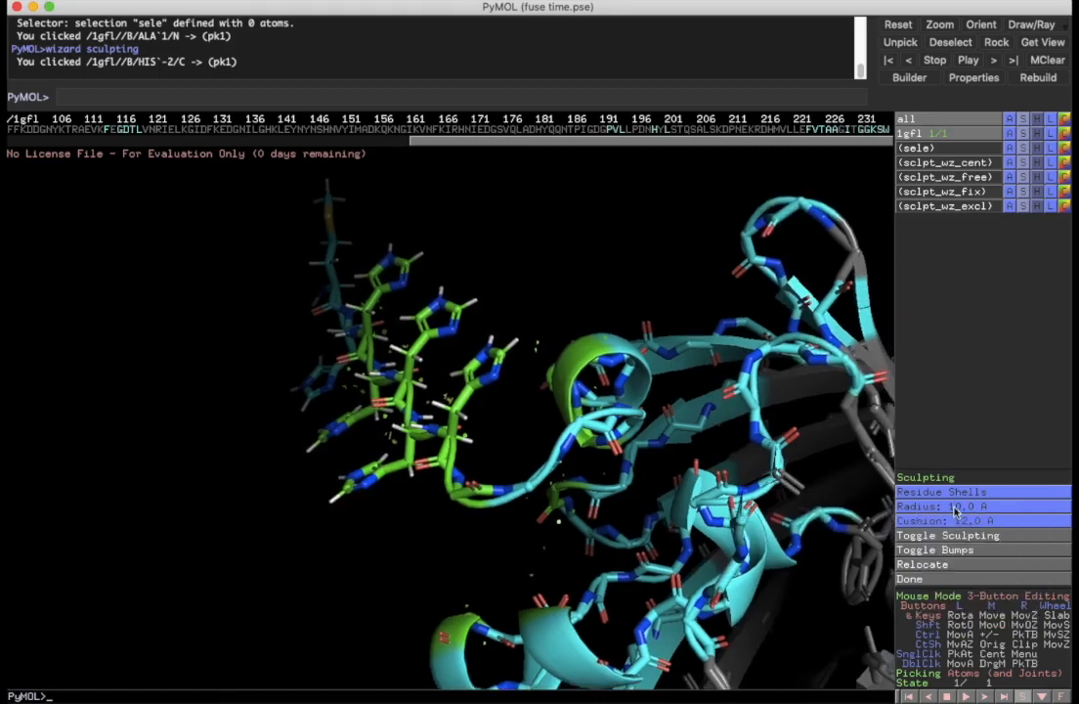
click(940, 506)
click(953, 606)
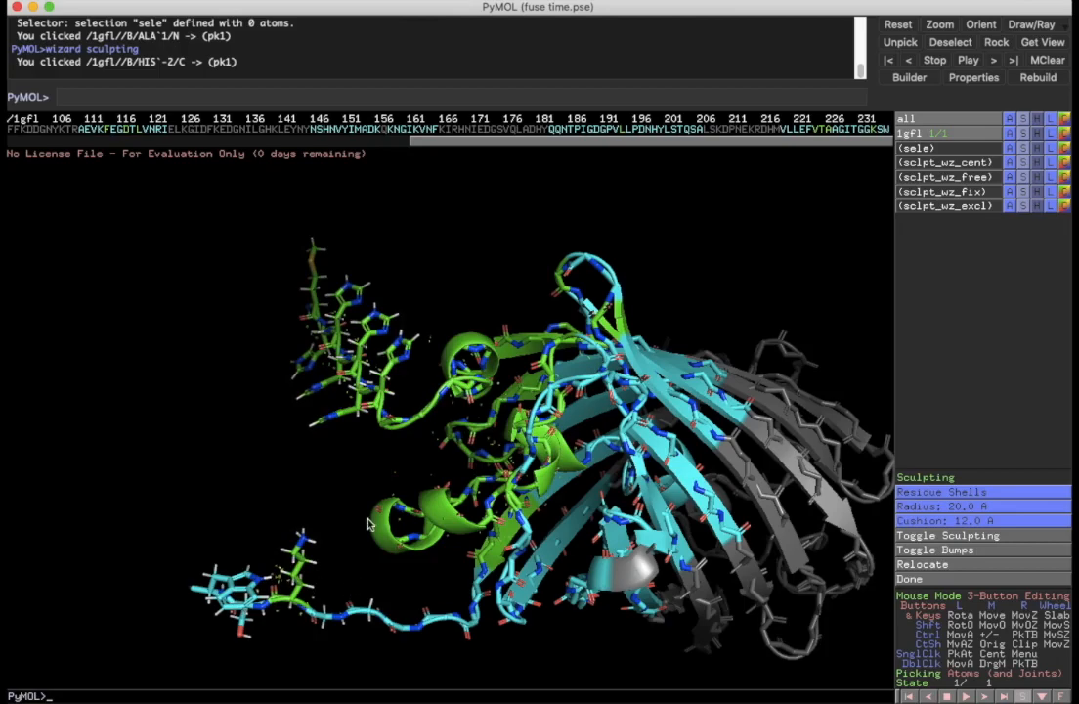
drag(311, 434, 455, 414)
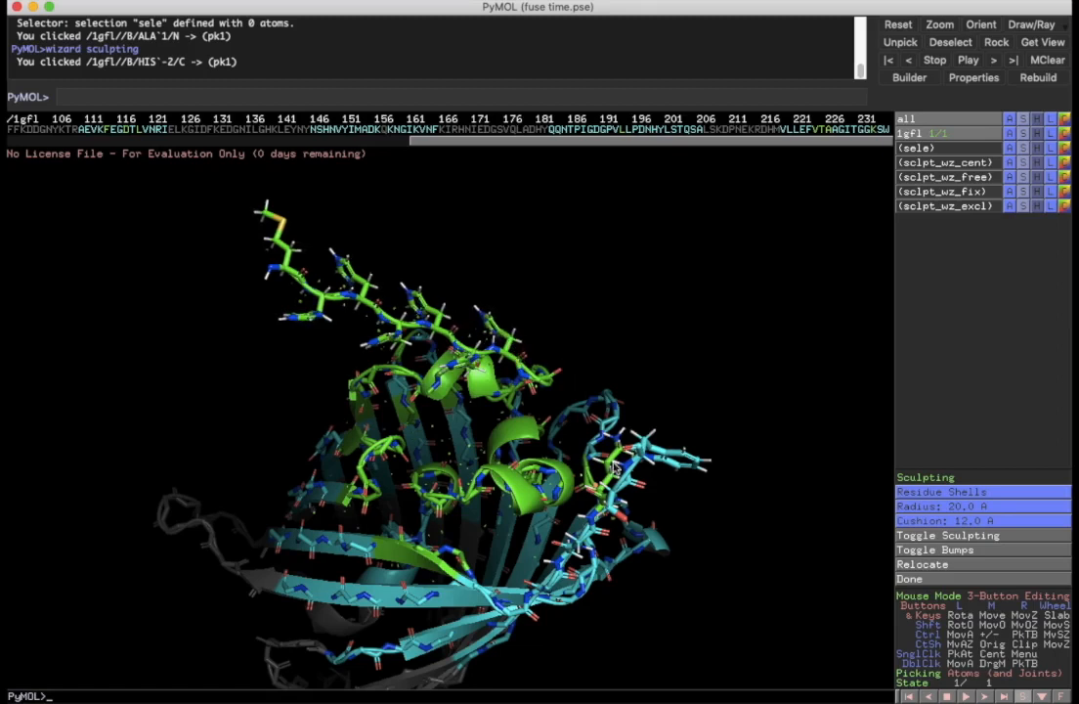
drag(545, 404, 410, 405)
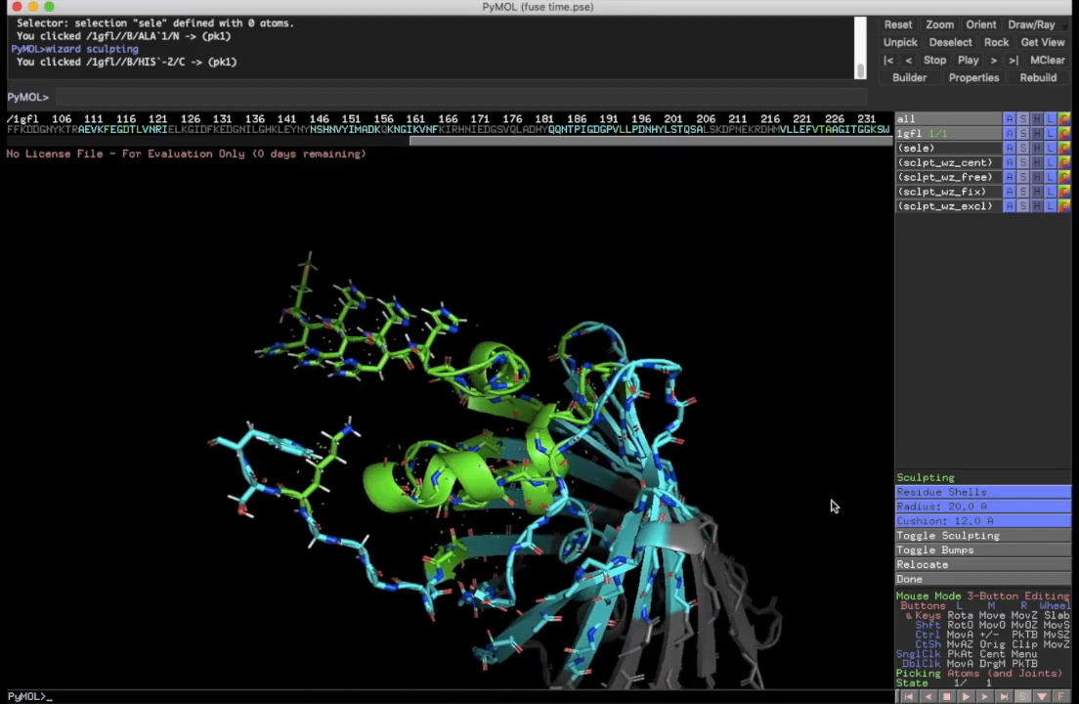
click(917, 579)
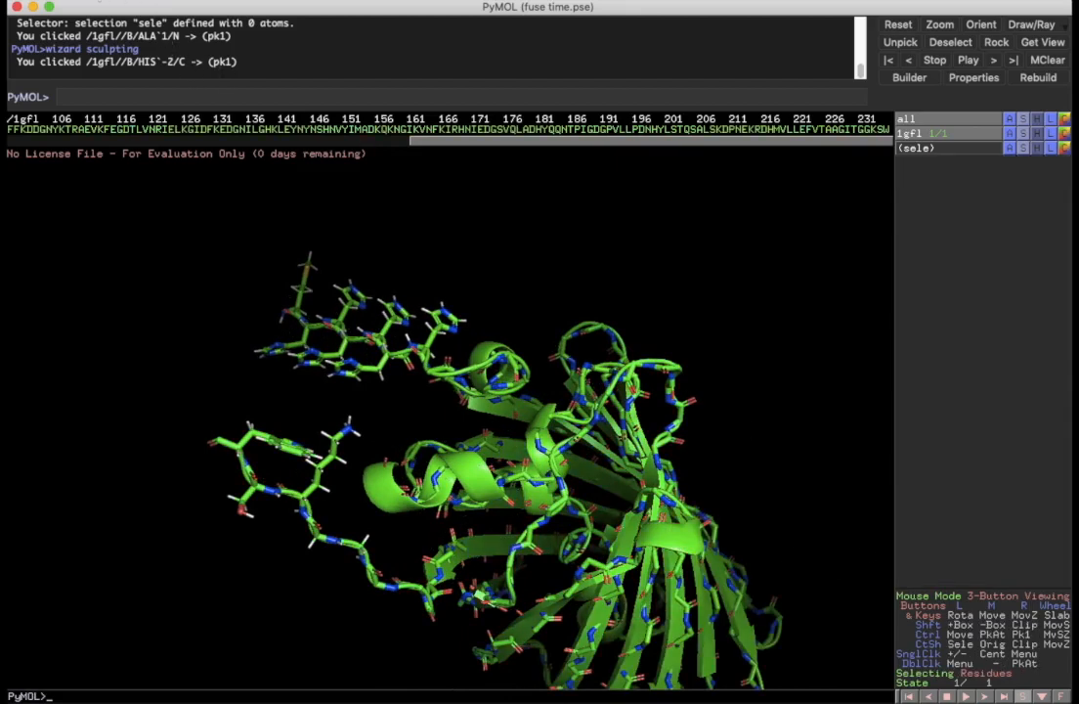
- Configure sculpting to use all terms
click(97, 1)
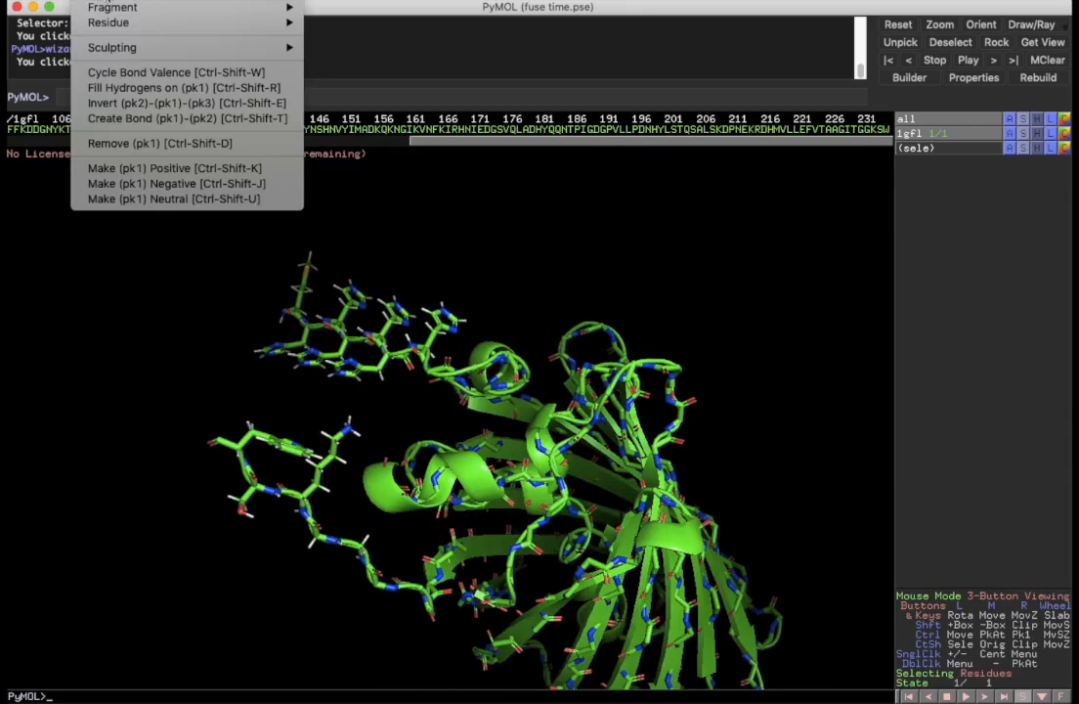
mouse_move(117, 49)
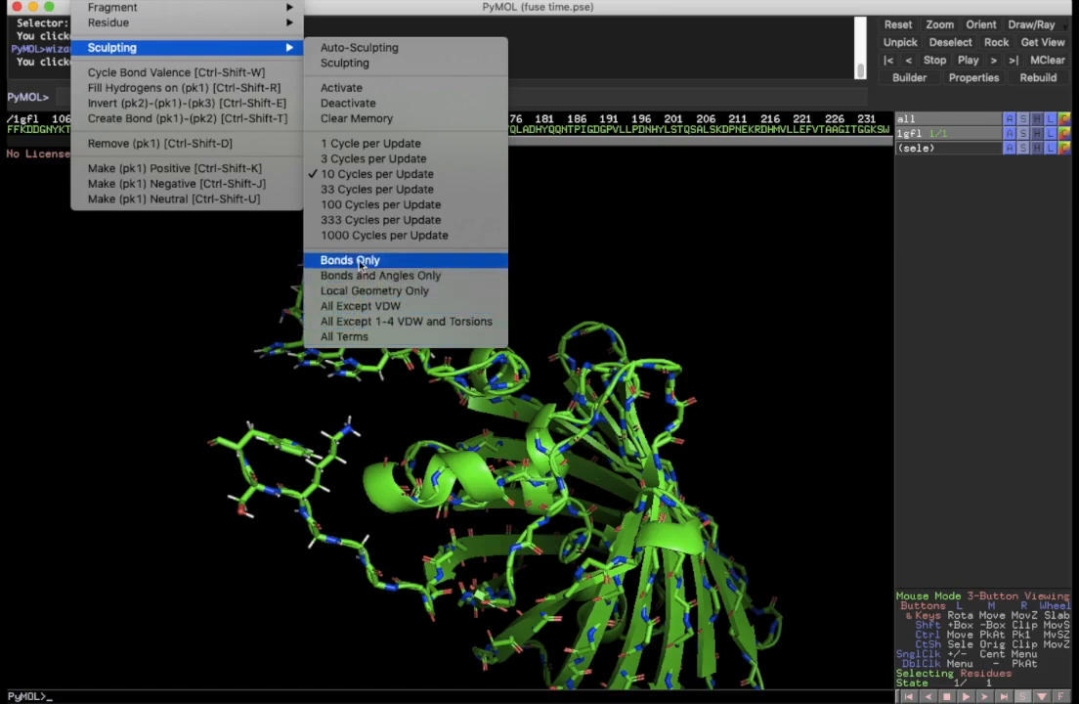
click(346, 339)
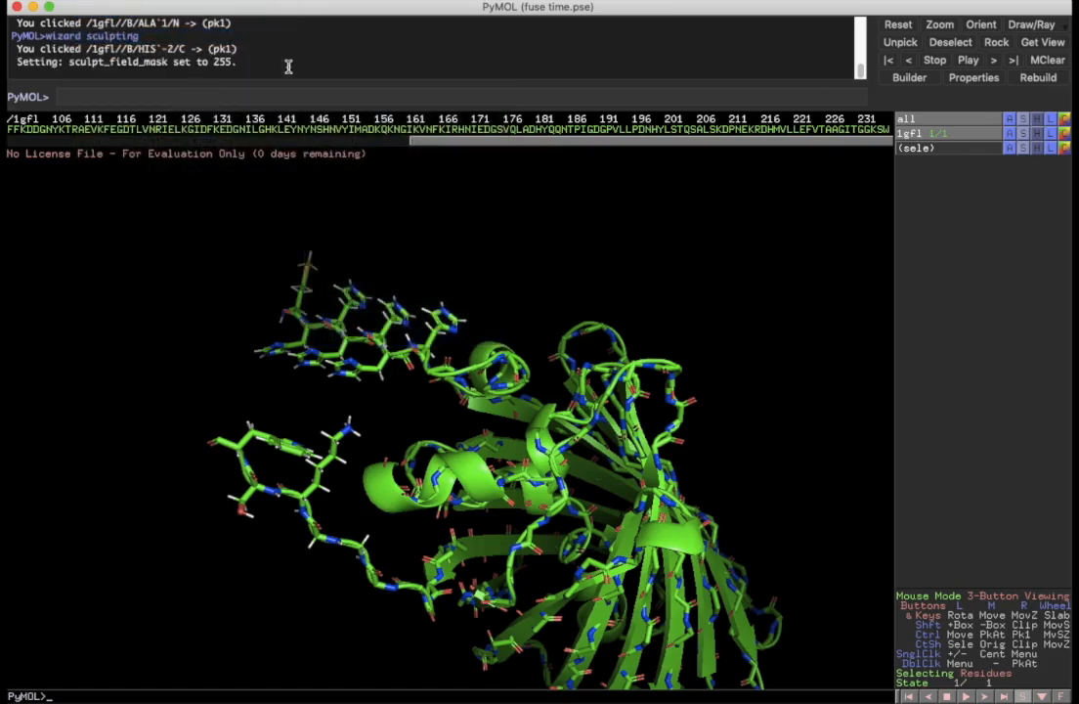
- Sculpt the structure again around the alpha carbon of alanine 1 in chain B, finish the wizard and check the relaxed shape
click(393, 0)
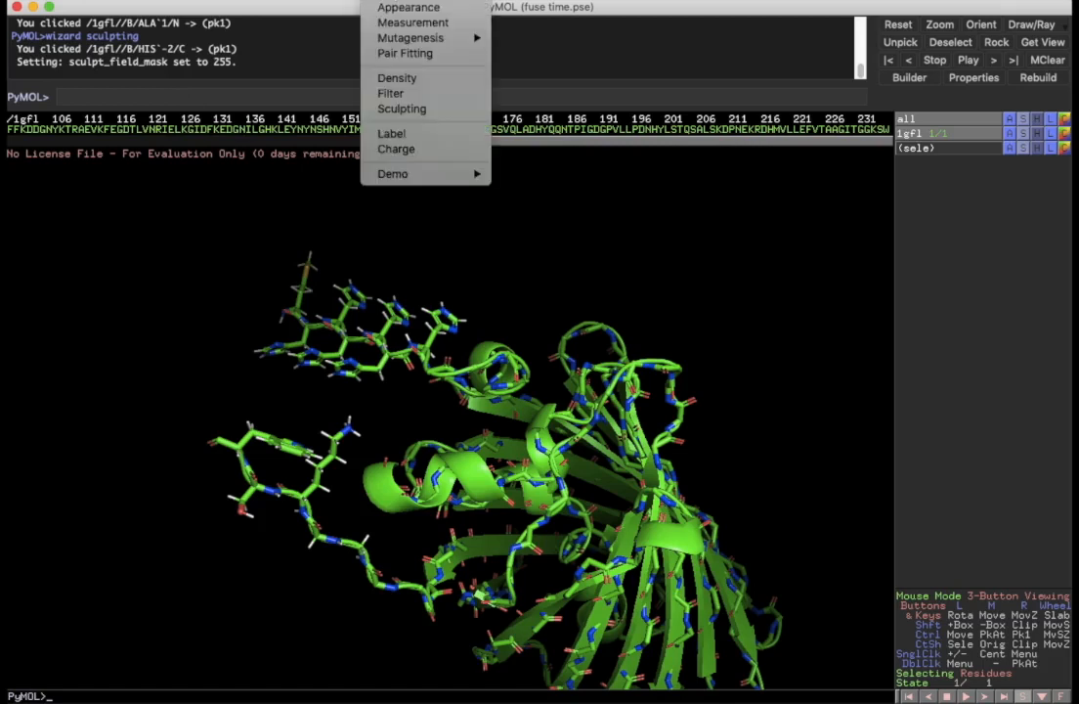
click(401, 108)
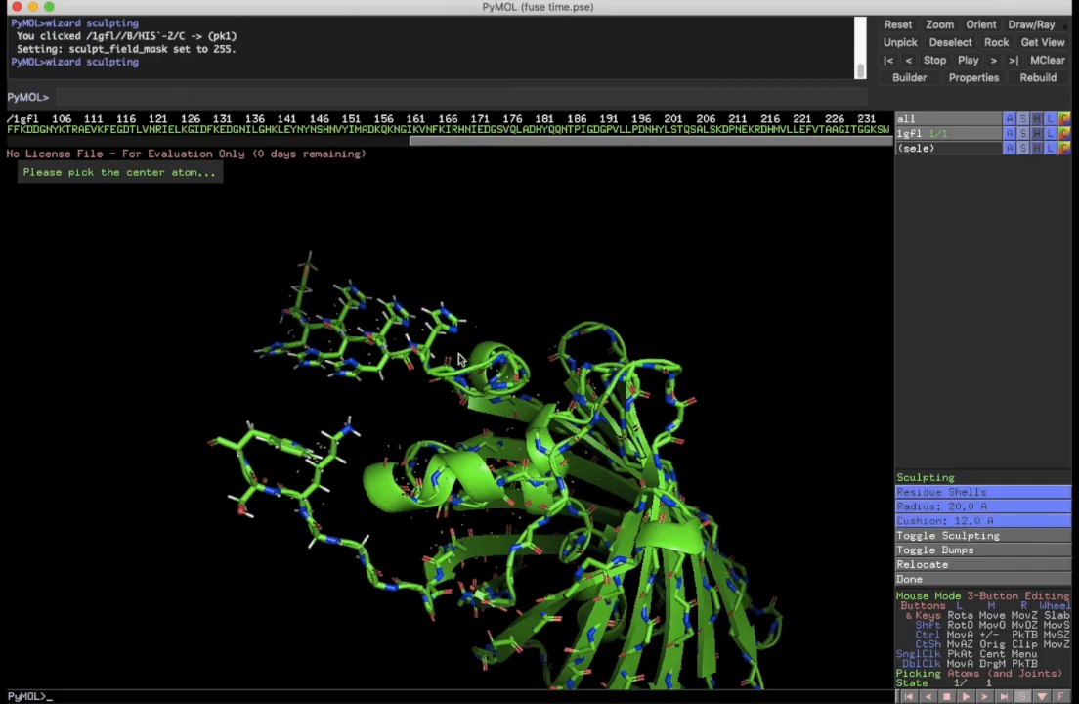
mouse_move(393, 426)
mouse_down()
mouse_move(410, 419)
mouse_move(440, 350)
mouse_move(387, 293)
mouse_move(374, 429)
mouse_up()
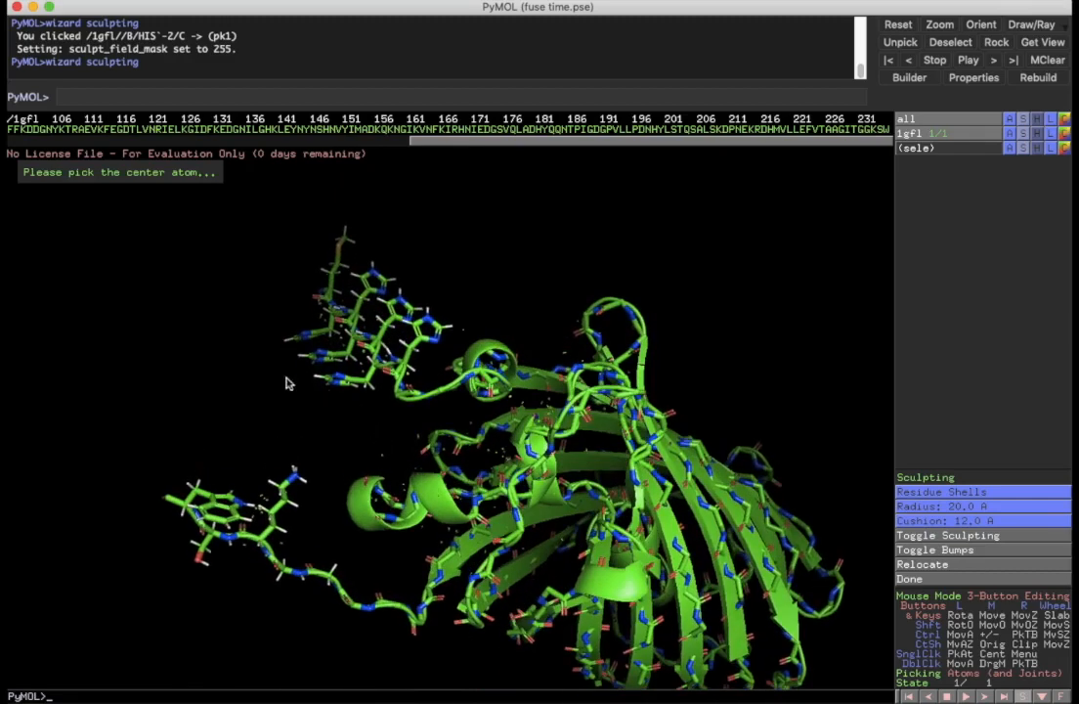
click(404, 403)
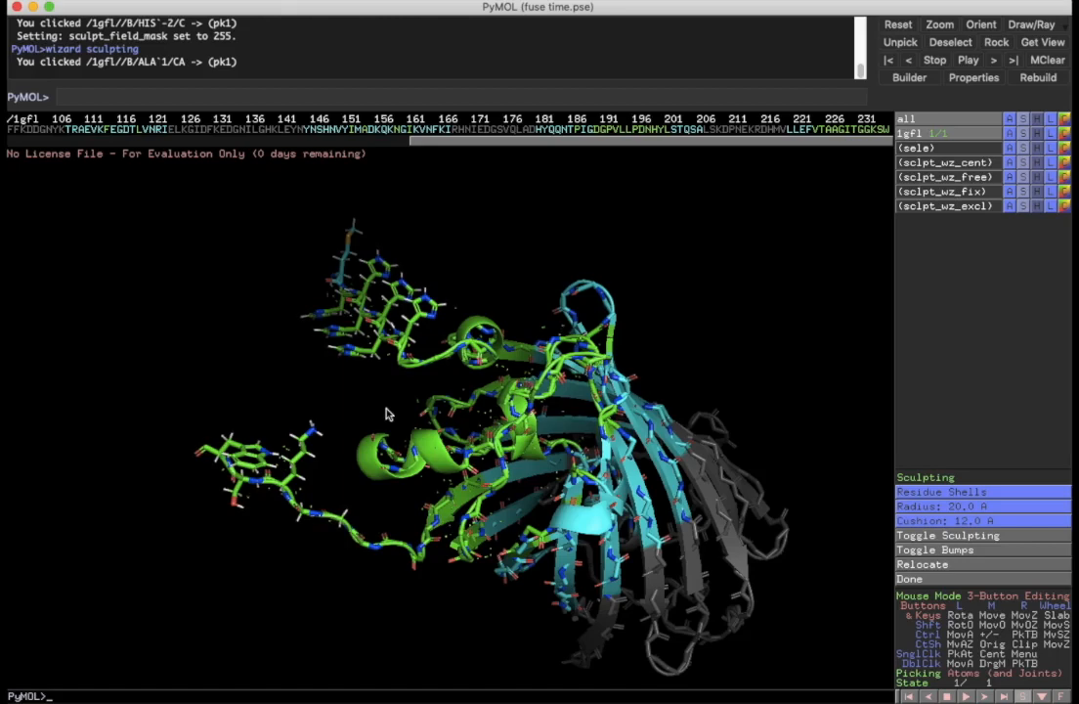
drag(308, 362, 224, 415)
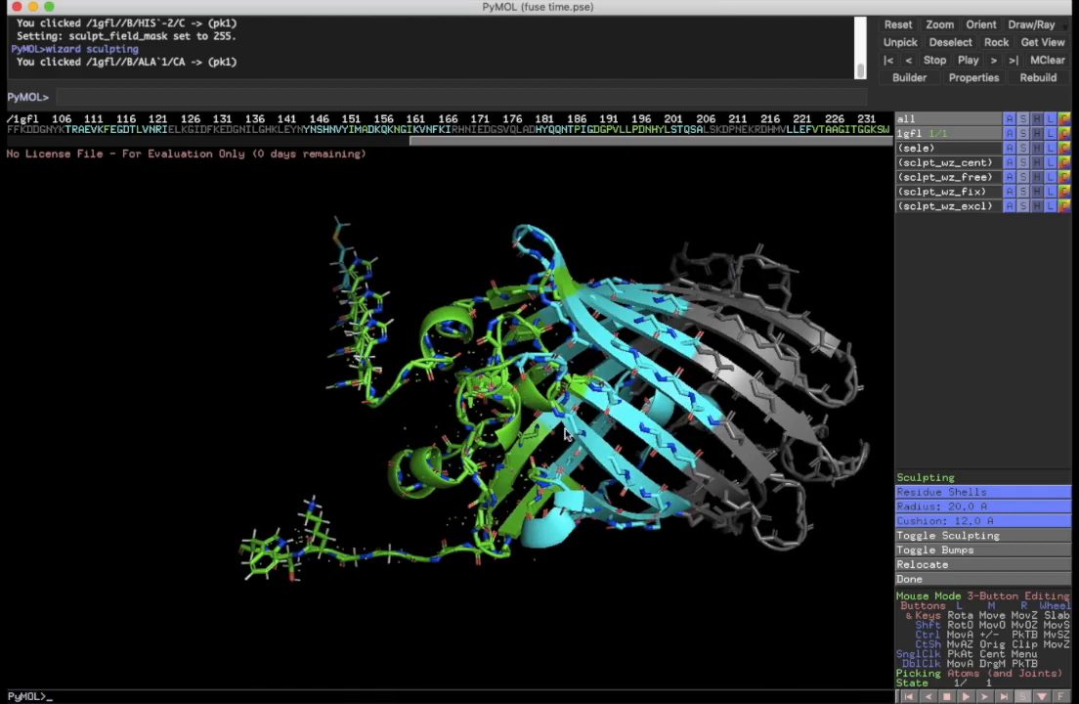
middle_drag(563, 433, 514, 430)
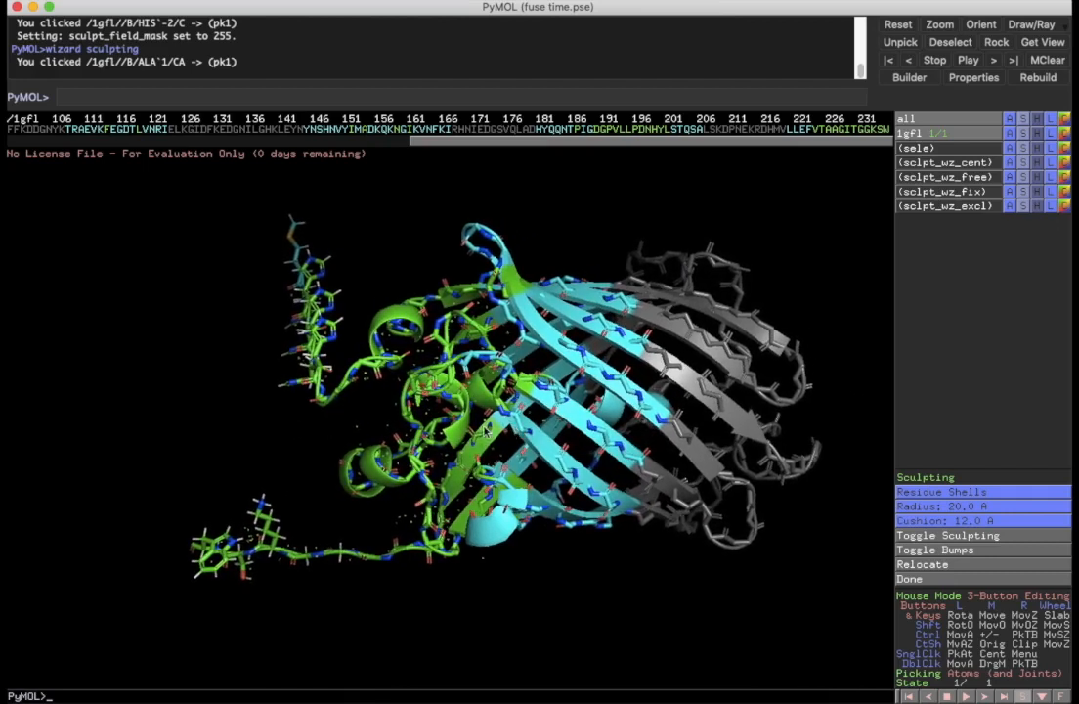
click(909, 580)
mouse_move(348, 273)
mouse_down()
mouse_move(301, 413)
mouse_move(520, 408)
mouse_move(544, 479)
mouse_move(444, 484)
mouse_move(317, 363)
mouse_move(324, 341)
mouse_up()
drag(459, 388, 384, 387)
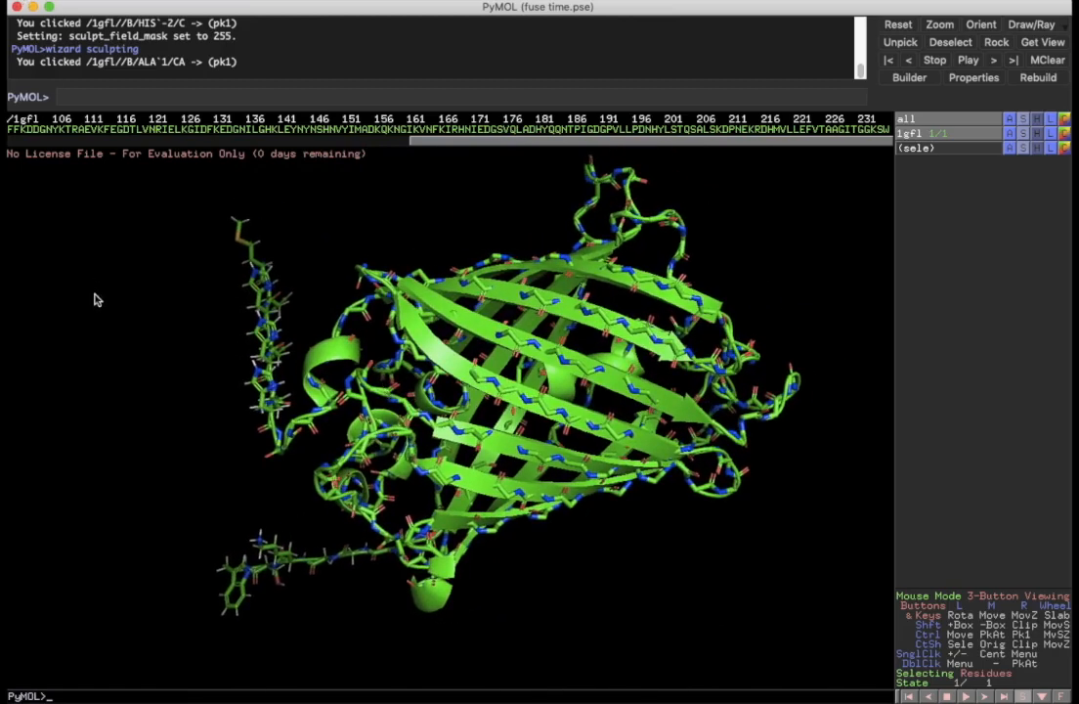
- Open the molecule export for the enabled objects and review its PDB and generic options
click(24, 4)
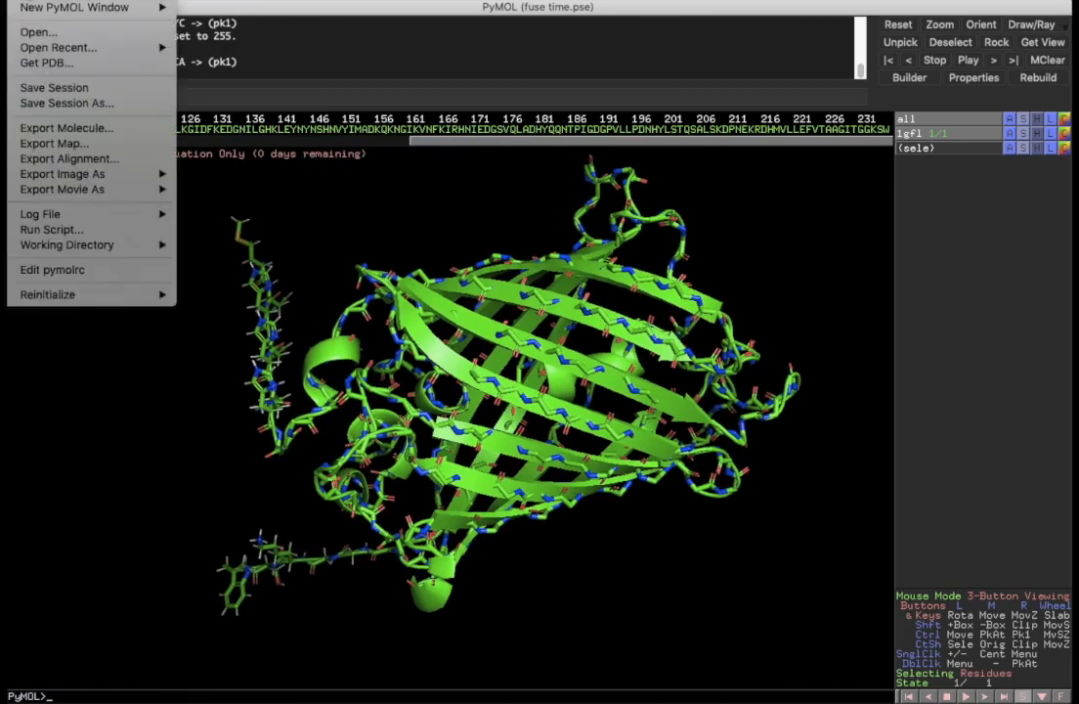
click(63, 131)
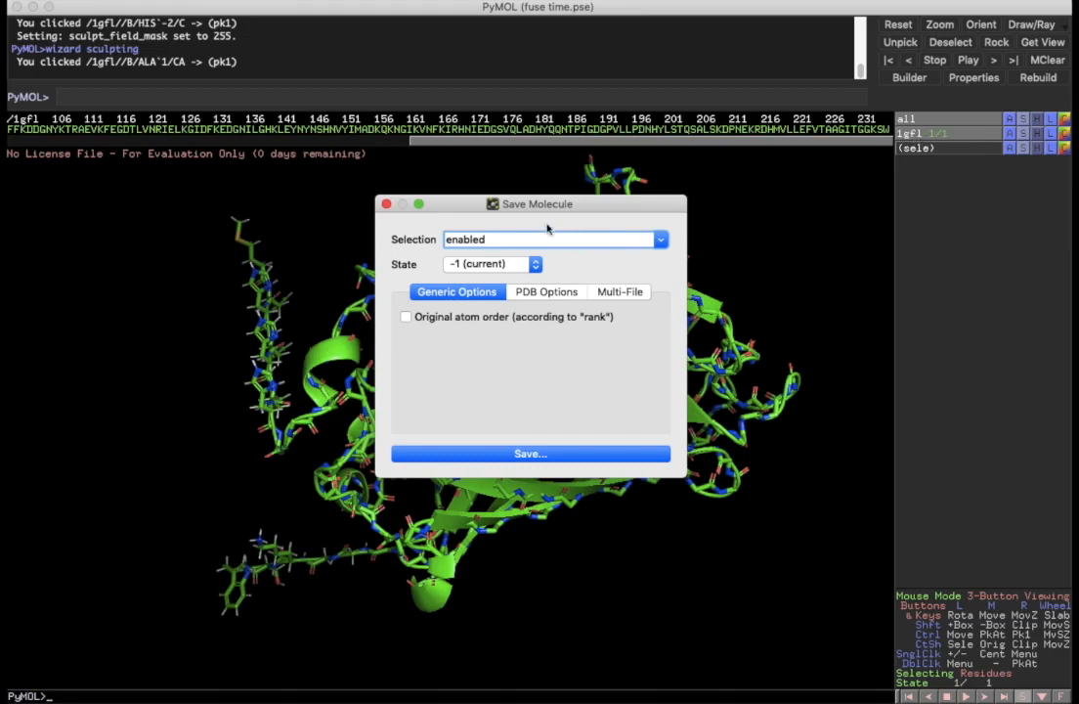
click(549, 293)
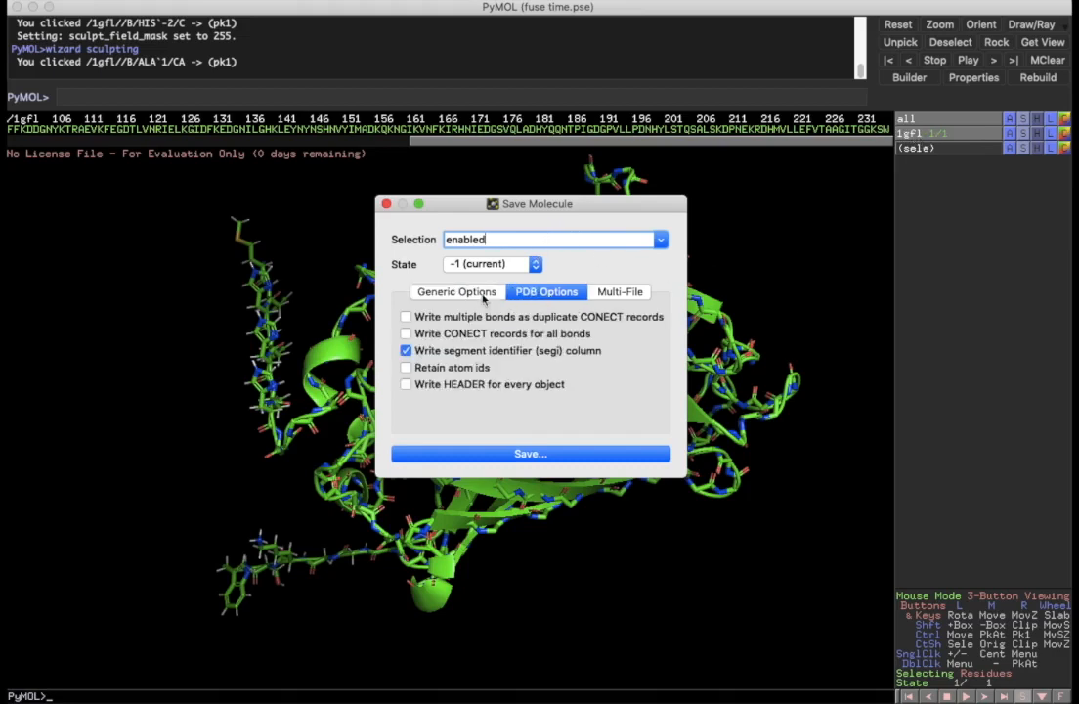
click(445, 293)
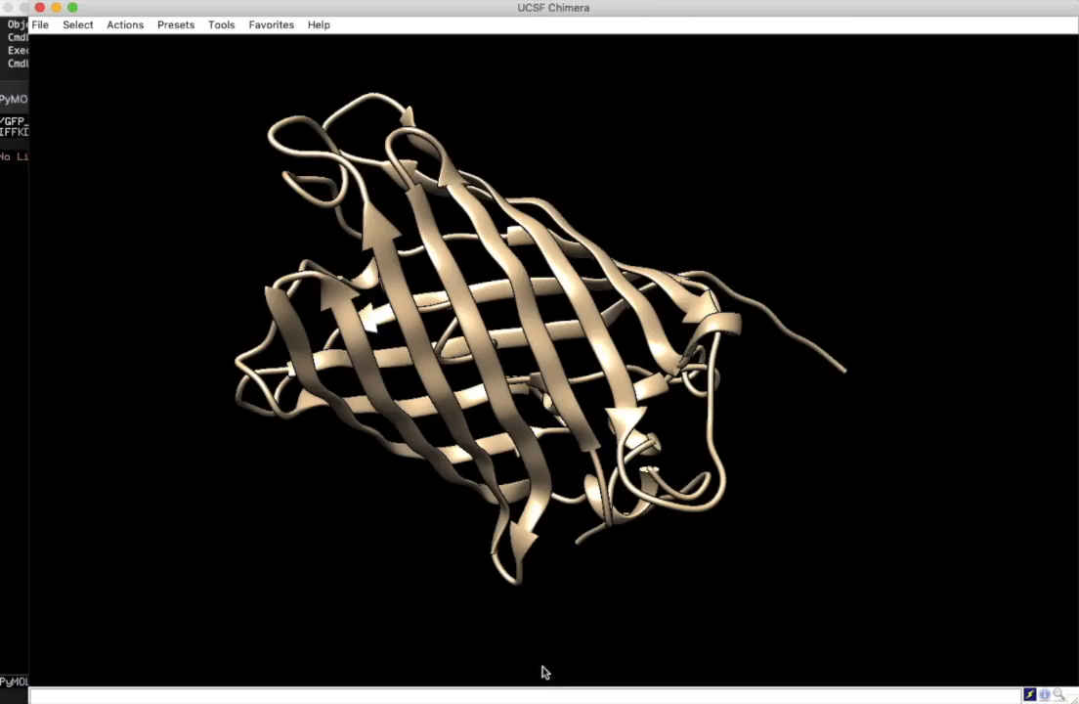
- Inspect the tagged GFP ribbon model and its two extended termini from several angles in UCSF Chimera
drag(469, 451, 564, 326)
drag(470, 203, 556, 147)
drag(511, 209, 435, 289)
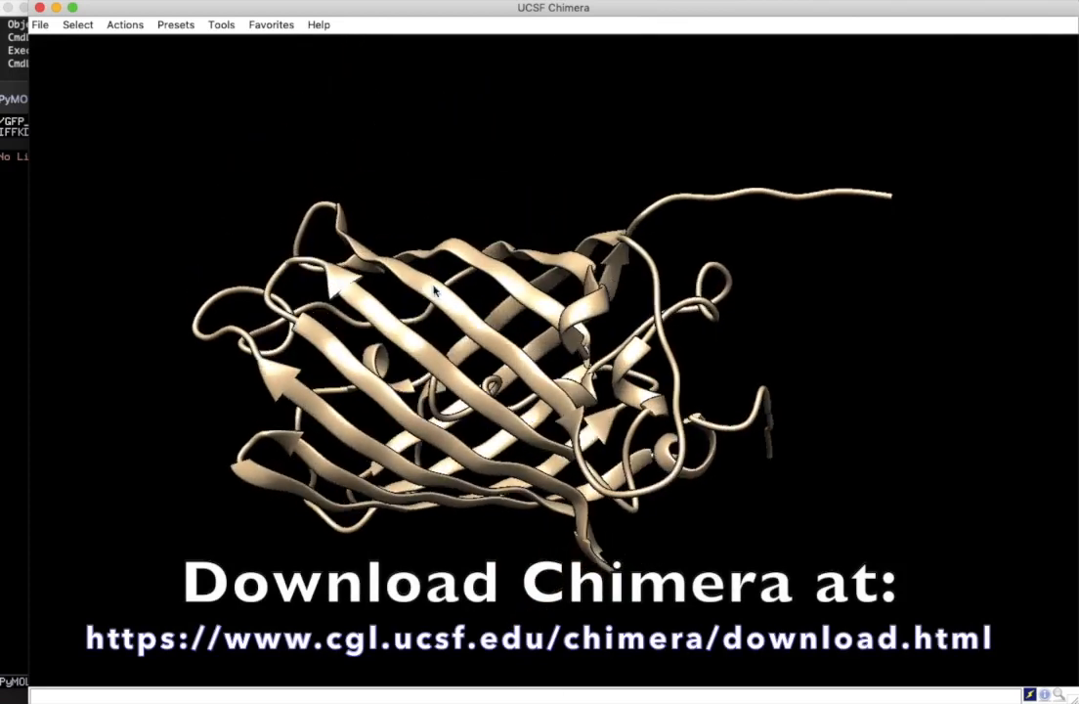
drag(698, 365, 772, 409)
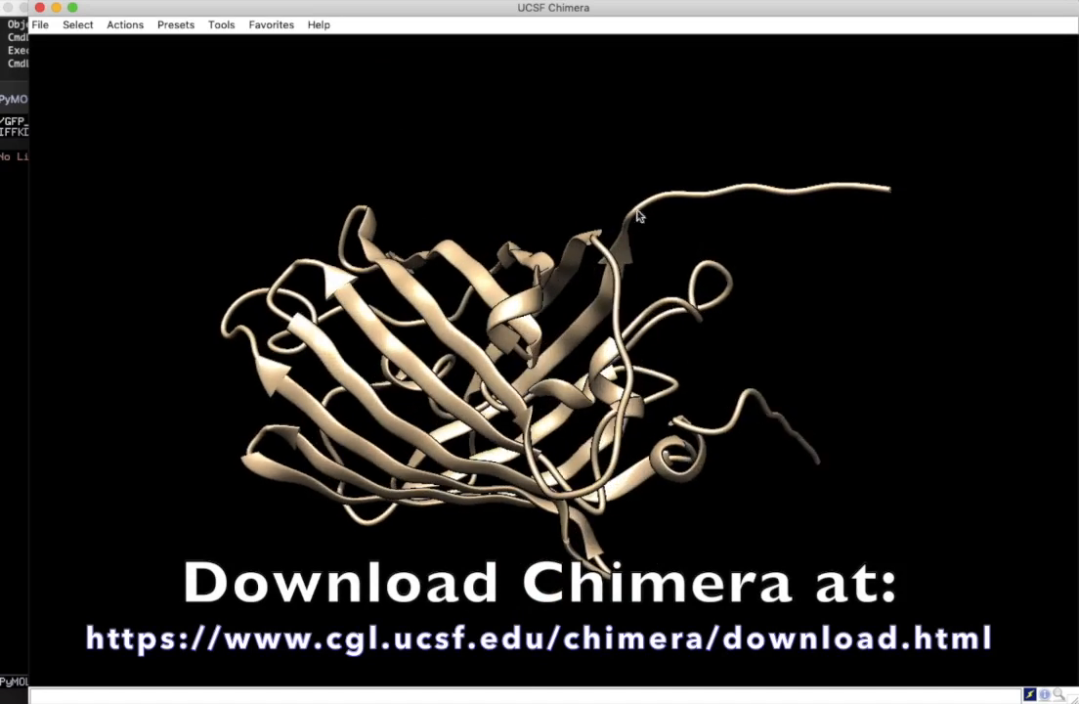
drag(354, 409, 601, 328)
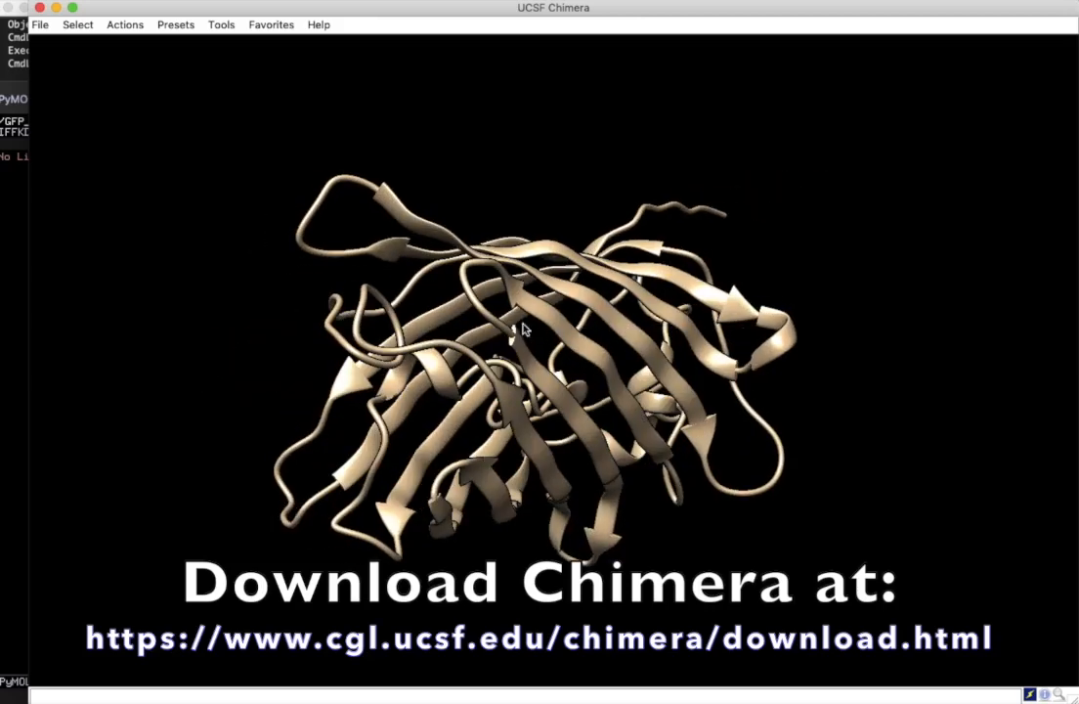
drag(525, 322, 711, 311)
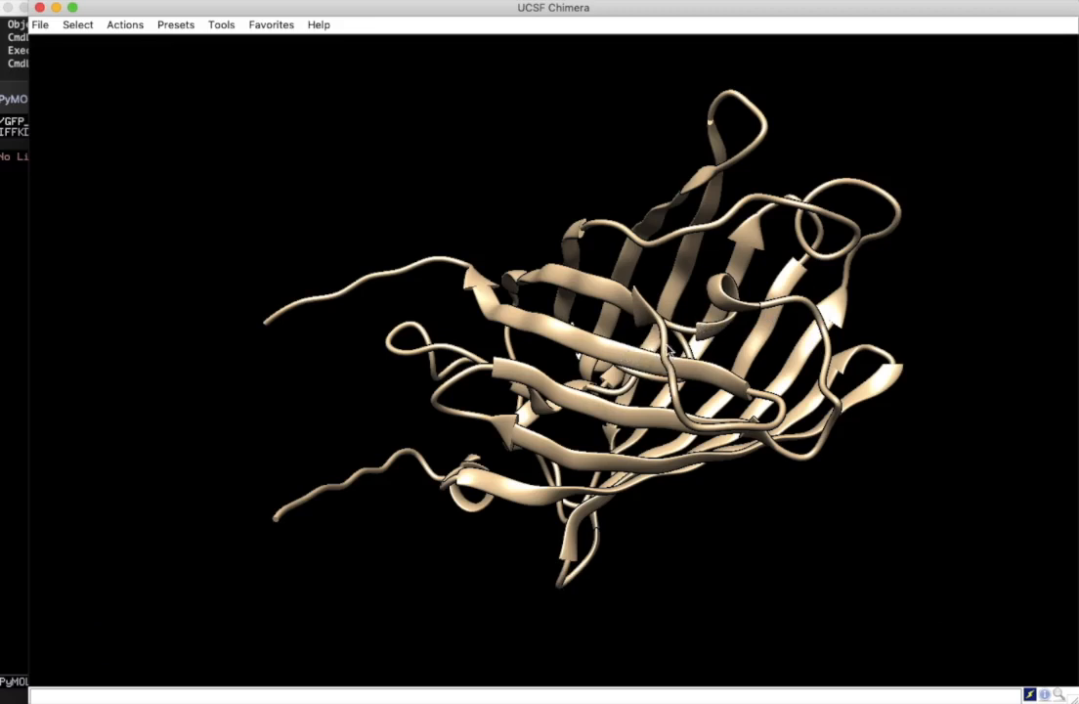
middle_drag(662, 334, 614, 353)
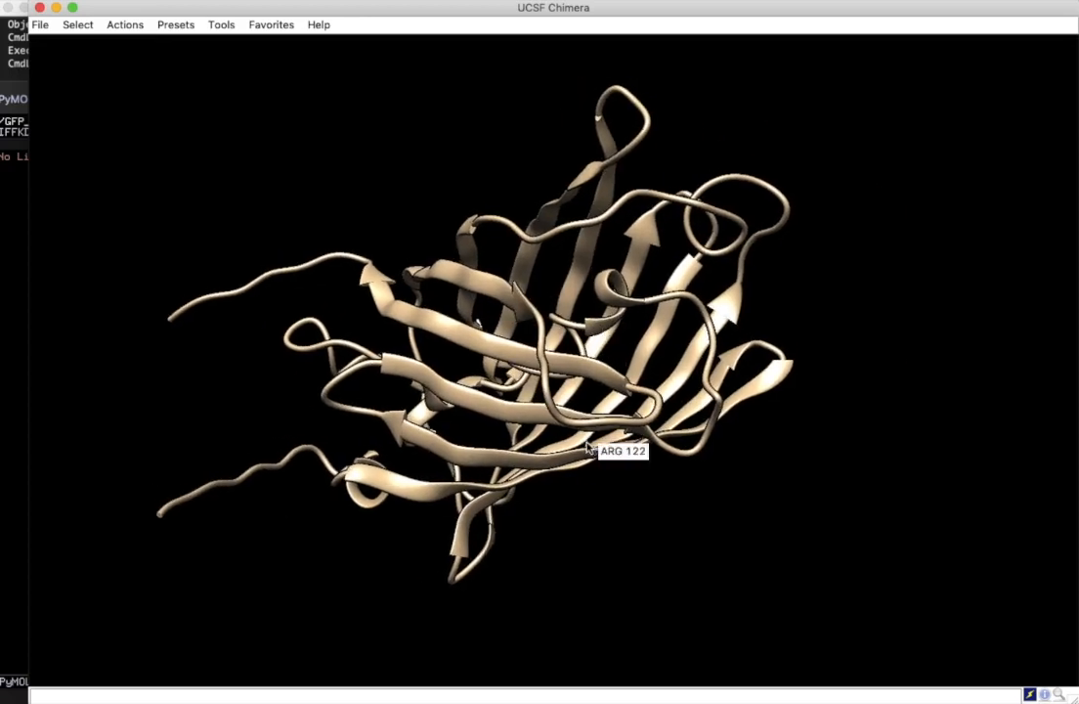
- Apply the Interactive 2 (all atoms) preset to the GFP model
click(215, 26)
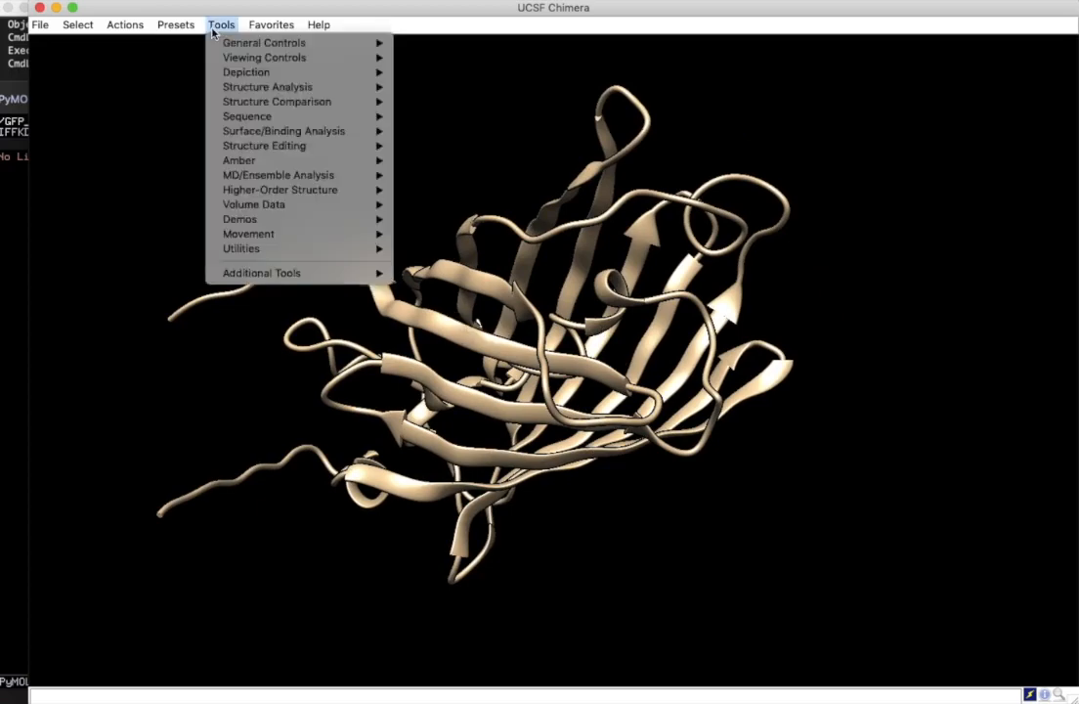
mouse_move(176, 26)
click(188, 58)
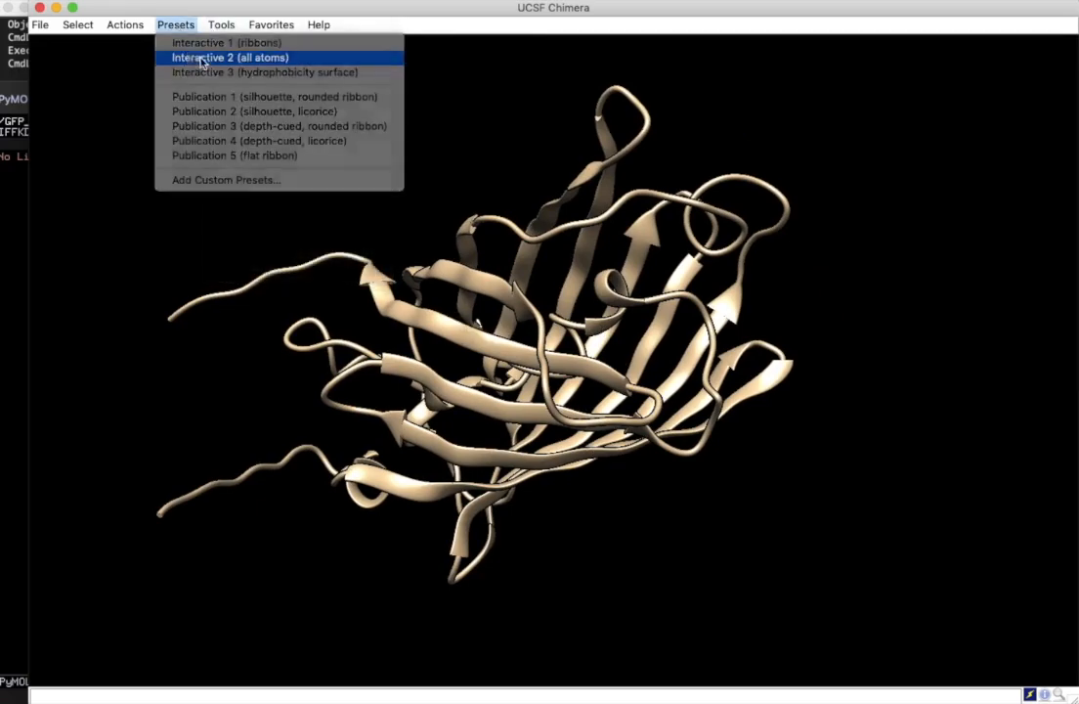
- Add hydrogens to the GFP_NCterminal Peptide.cif model, also considering H-bonds and using residue-name-based histidine protonation
drag(359, 209, 489, 327)
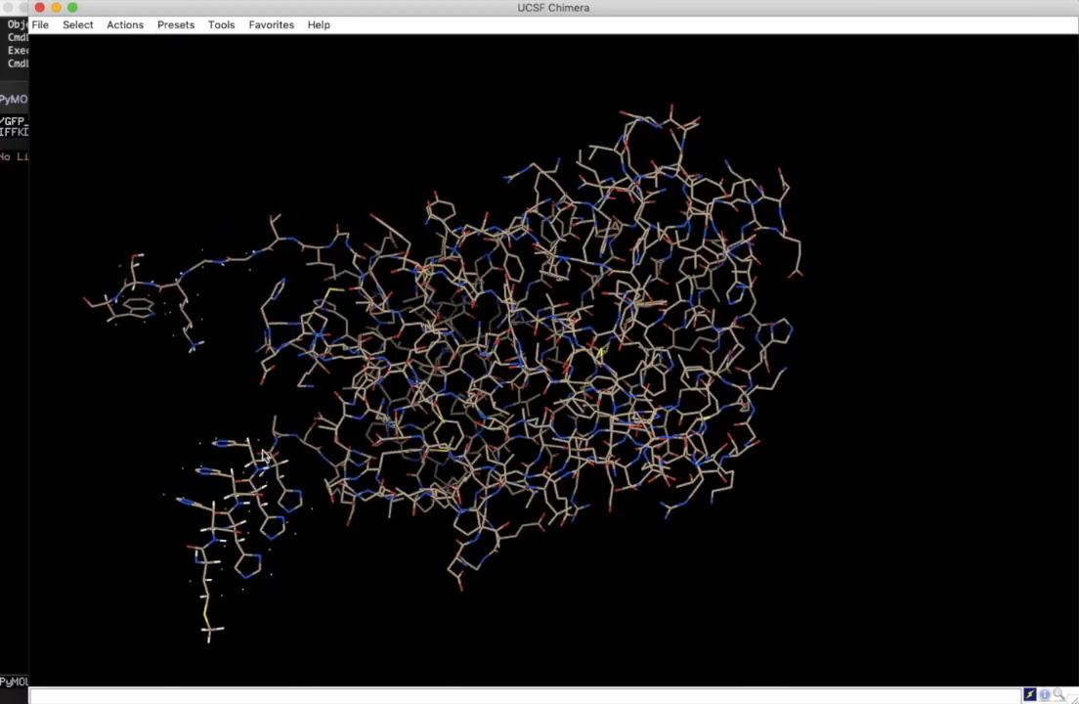
drag(320, 291, 380, 251)
middle_drag(380, 251, 434, 273)
drag(436, 277, 403, 220)
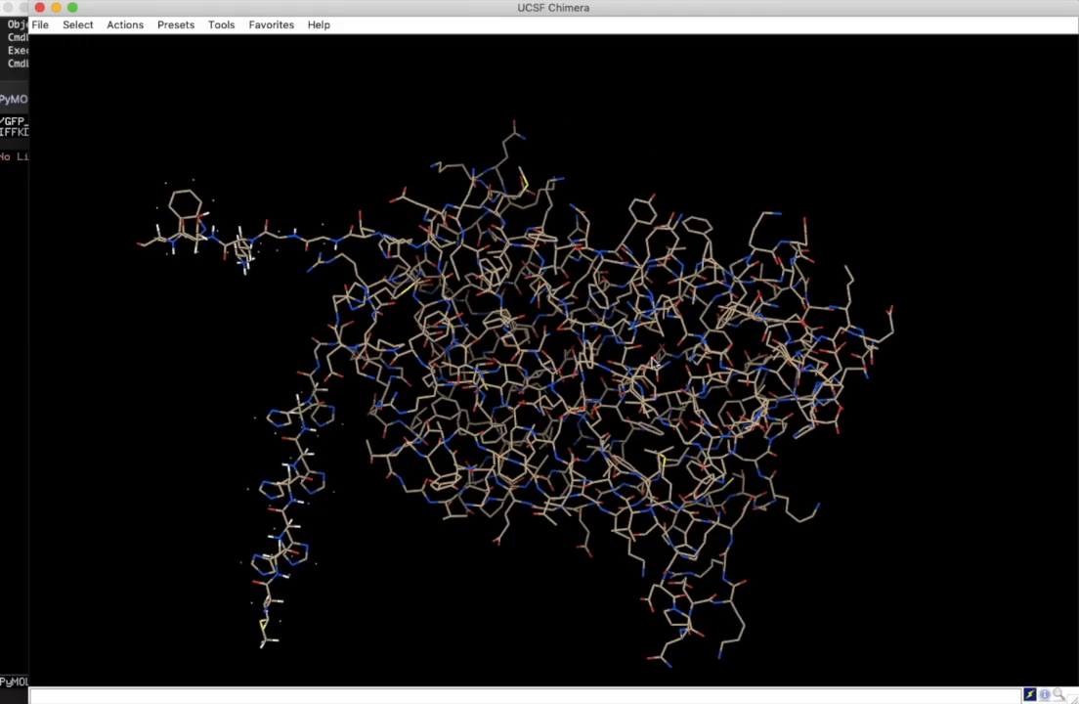
scroll(645, 339, down, 1)
middle_drag(645, 339, 617, 307)
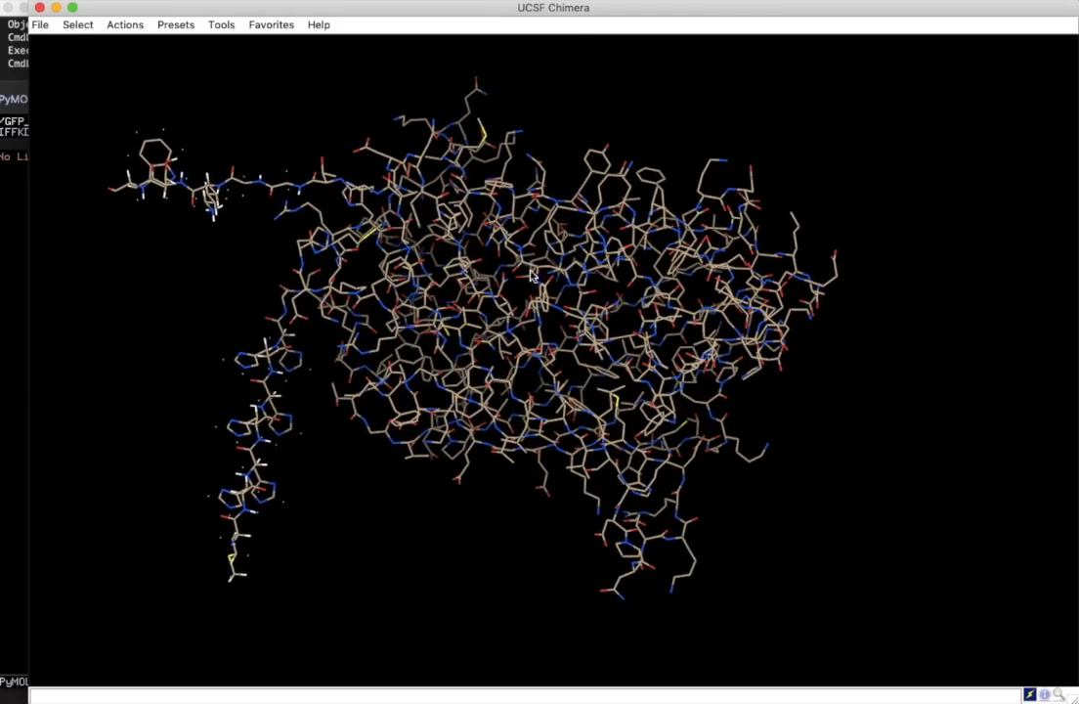
click(222, 27)
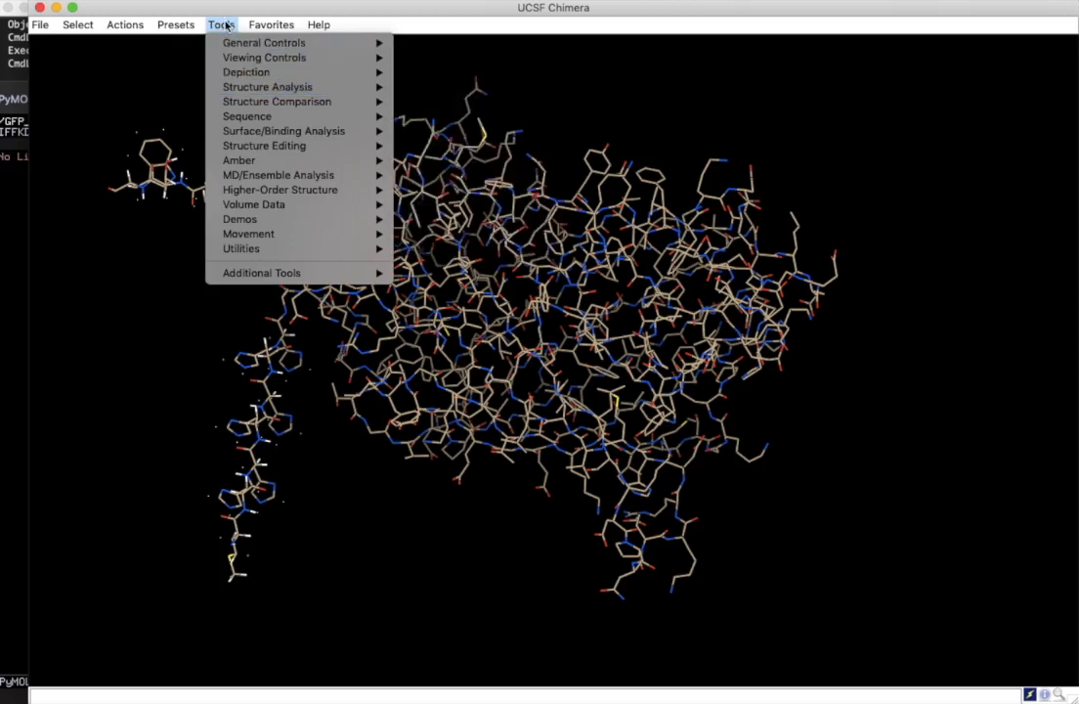
mouse_move(253, 149)
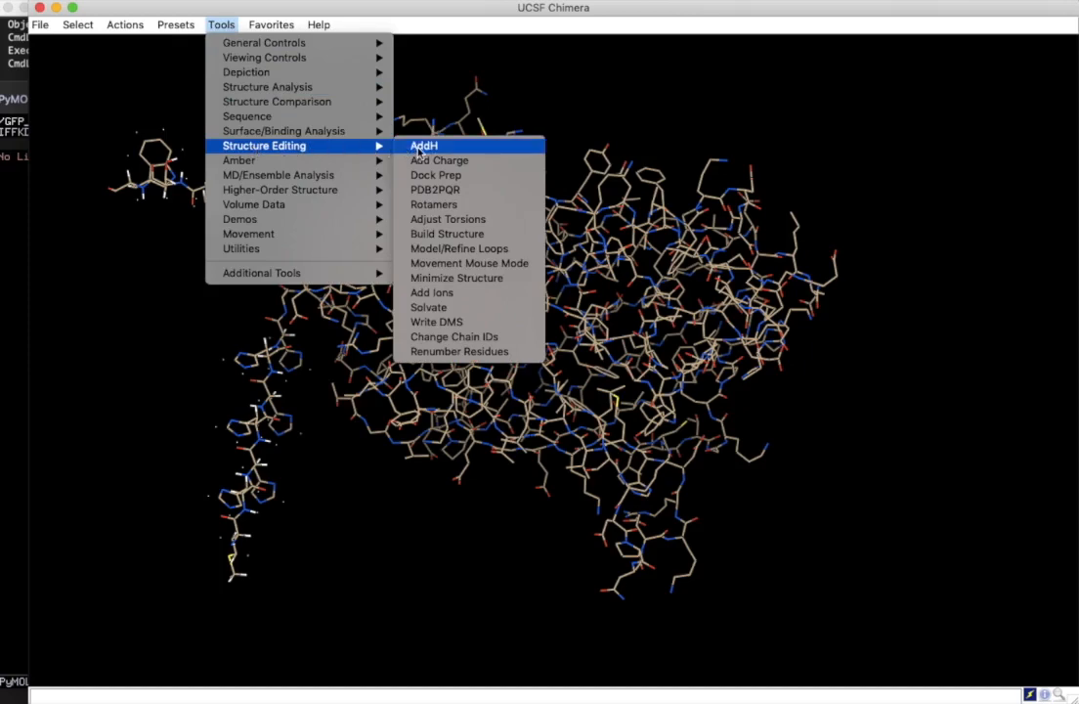
click(419, 146)
drag(152, 276, 291, 67)
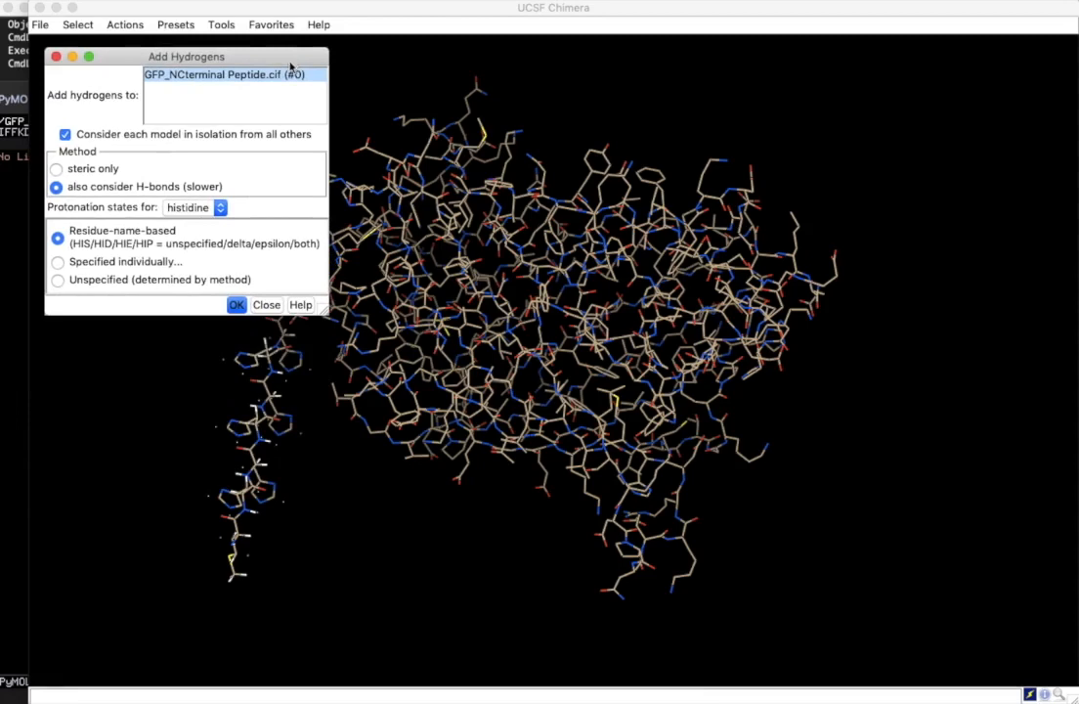
click(236, 306)
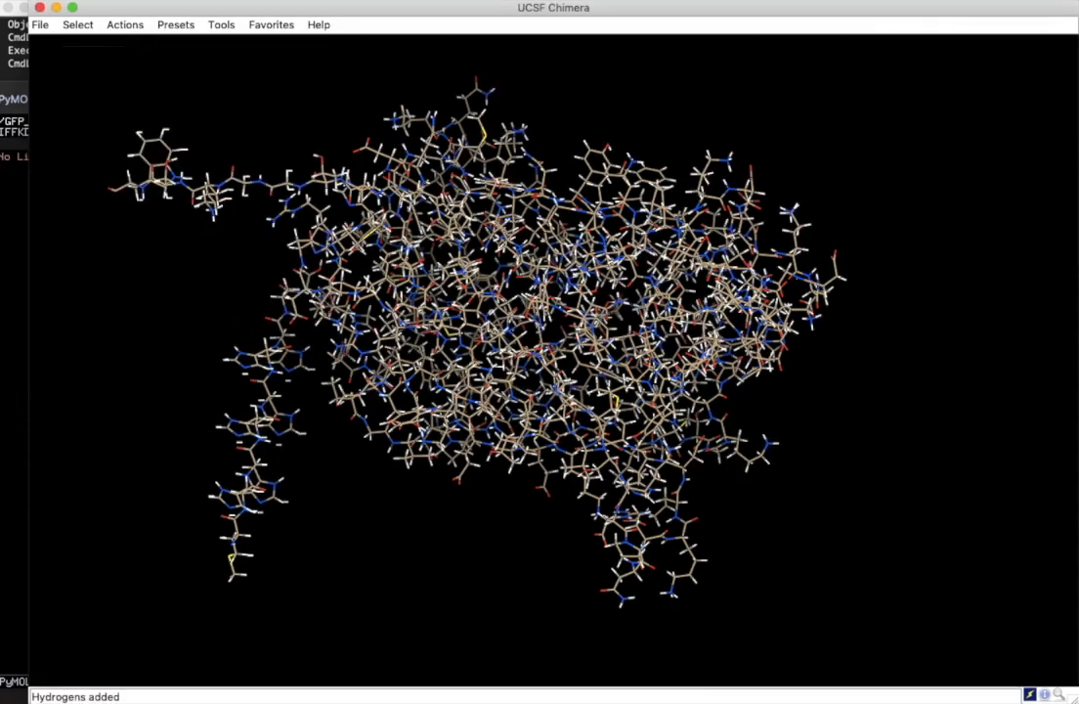
- Solvate the GFP model with a TIP3PBOX shell of extent 5, removing existing ions and solvent
click(217, 25)
mouse_move(264, 124)
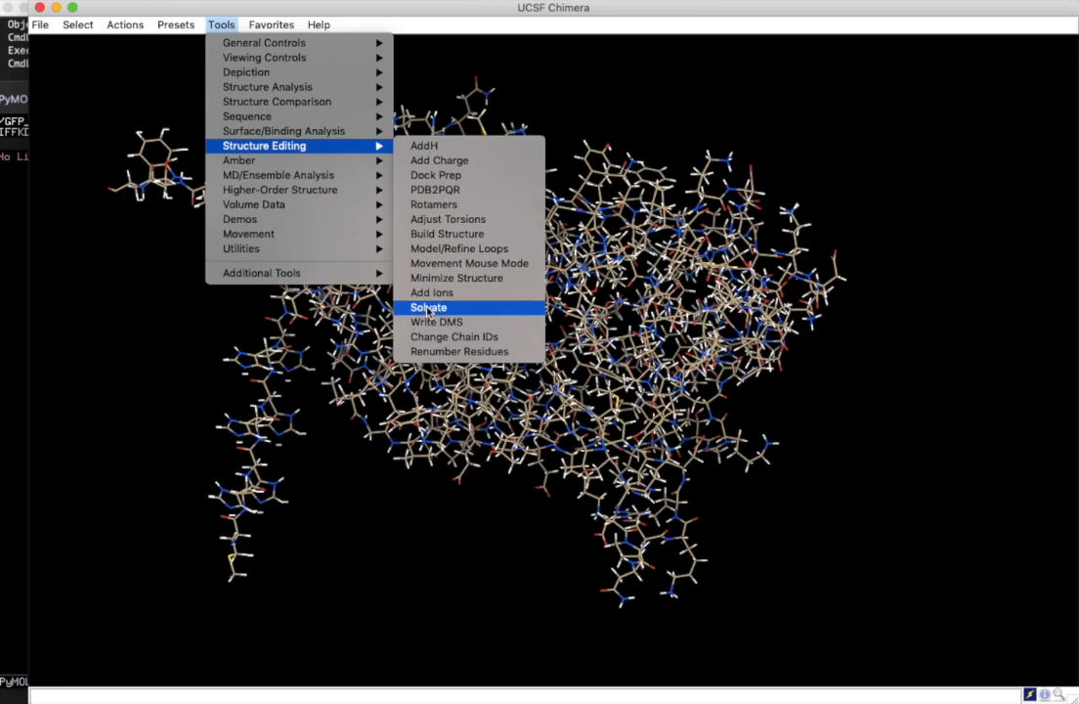
click(428, 308)
drag(145, 294, 272, 57)
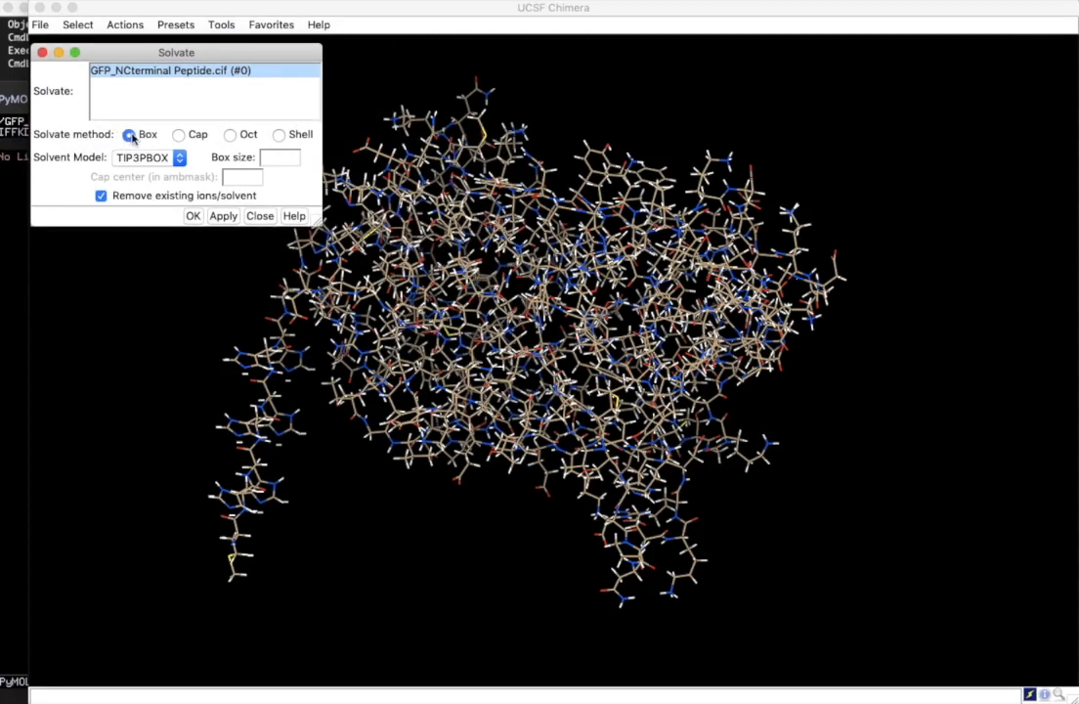
click(178, 135)
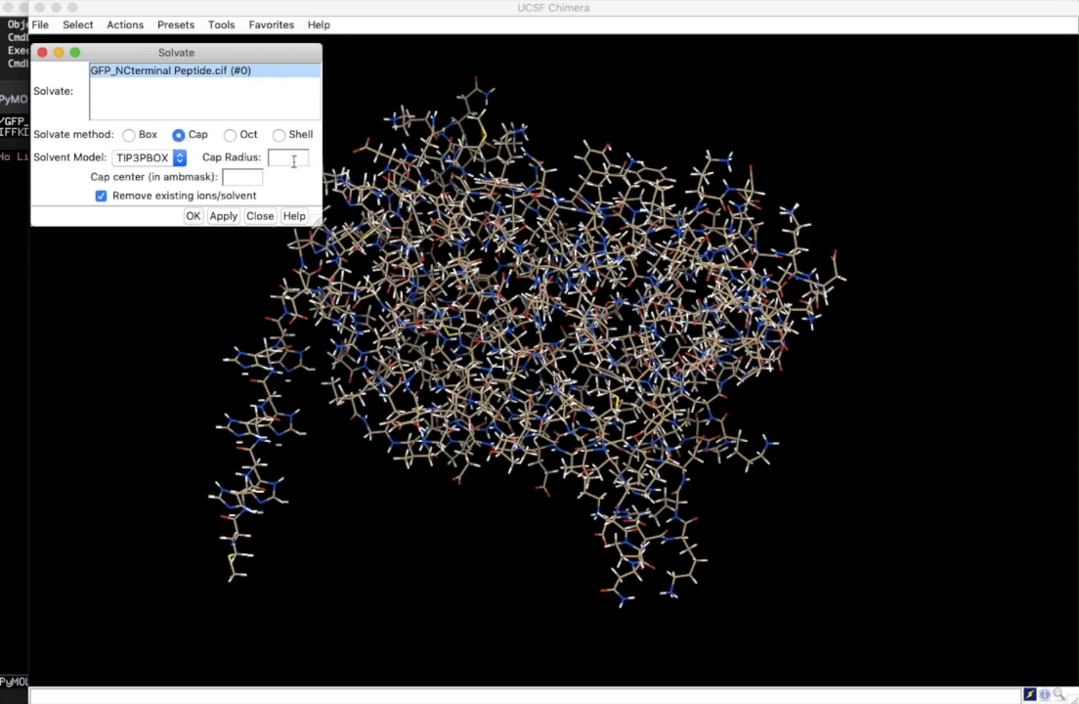
click(231, 137)
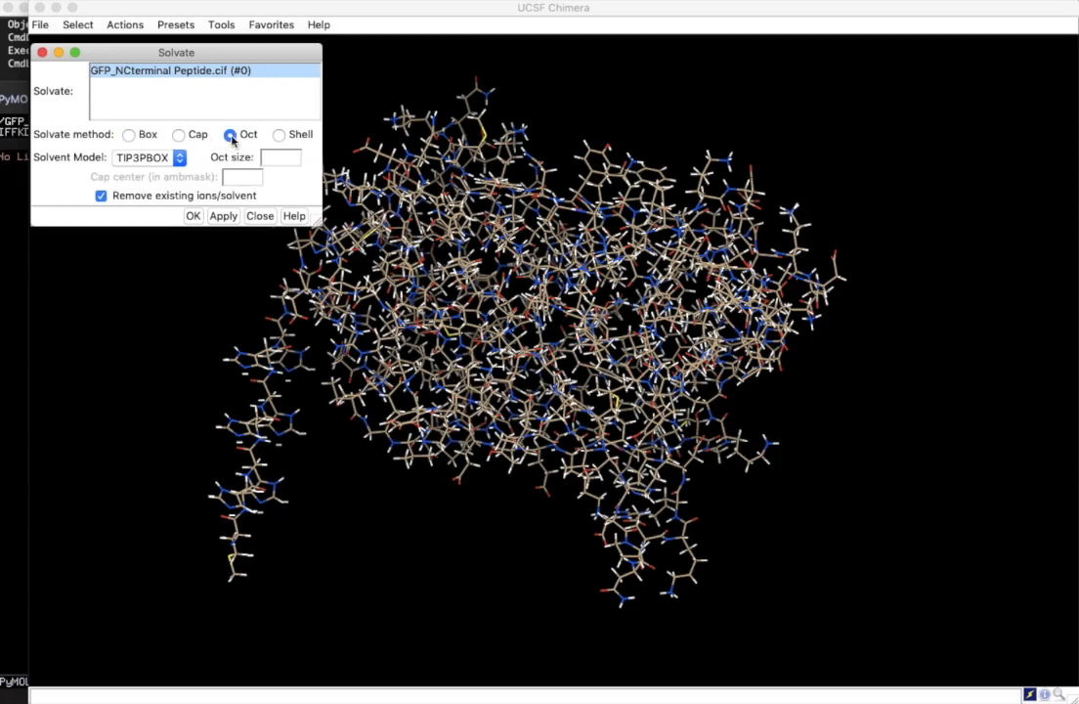
click(282, 136)
click(284, 158)
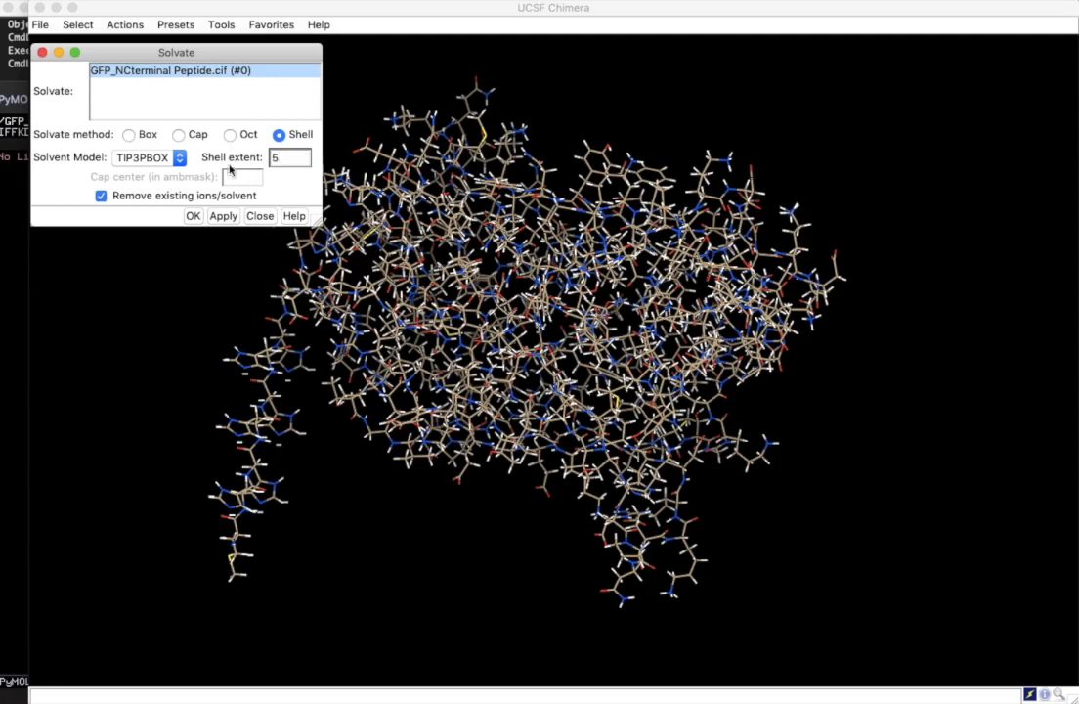
click(156, 164)
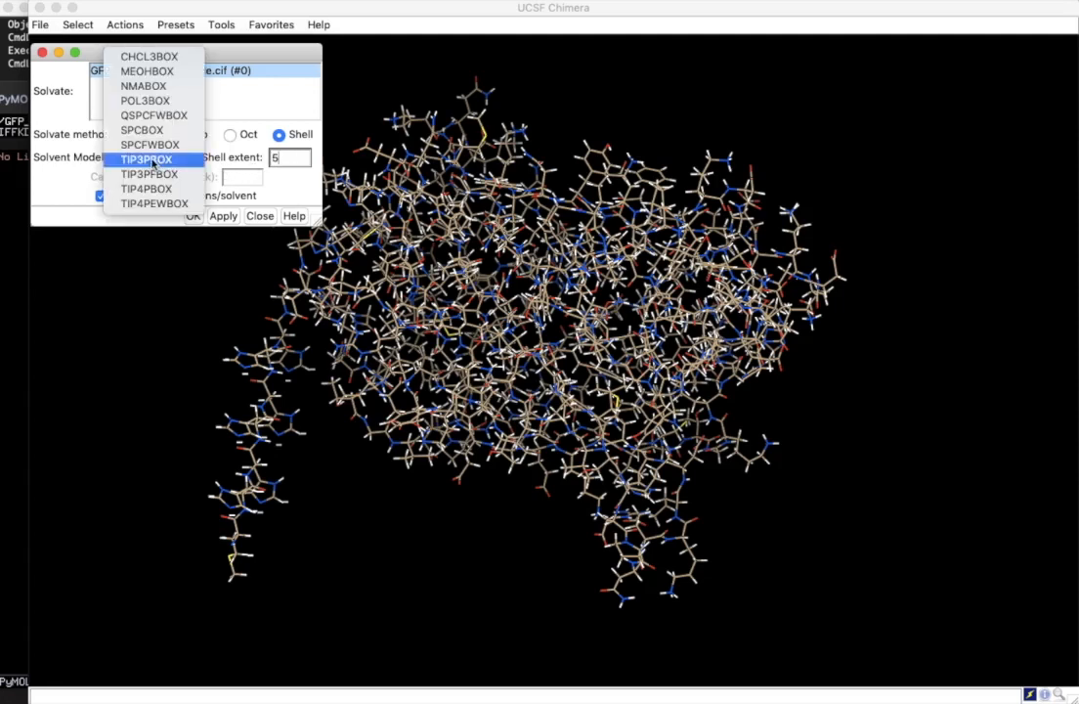
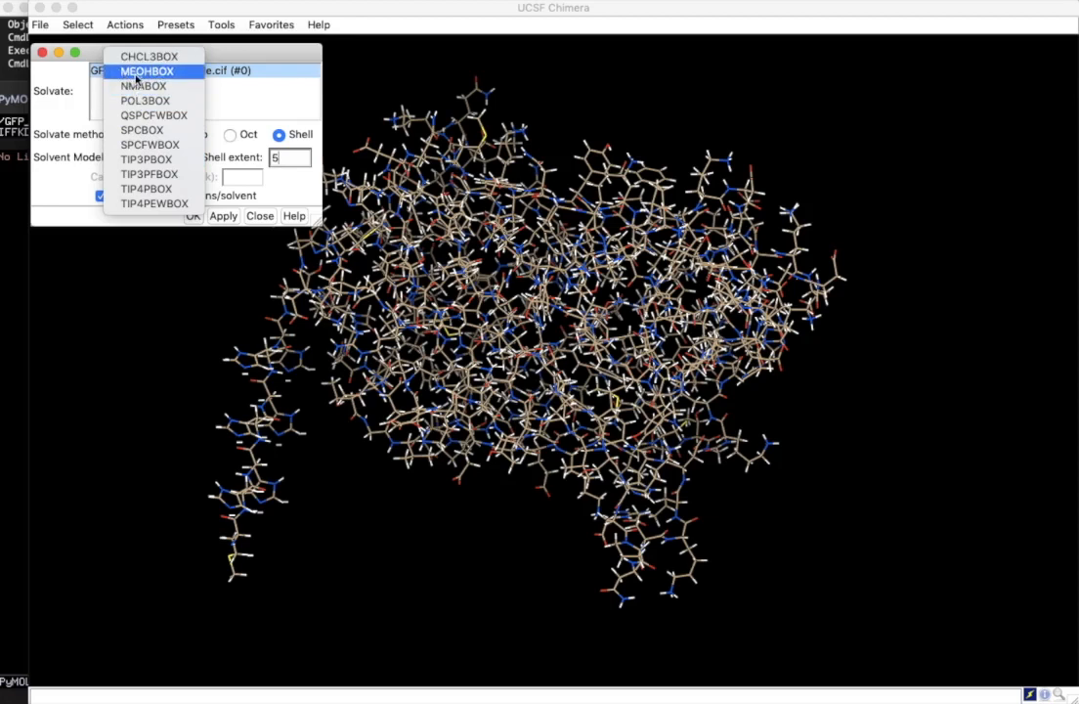
click(154, 161)
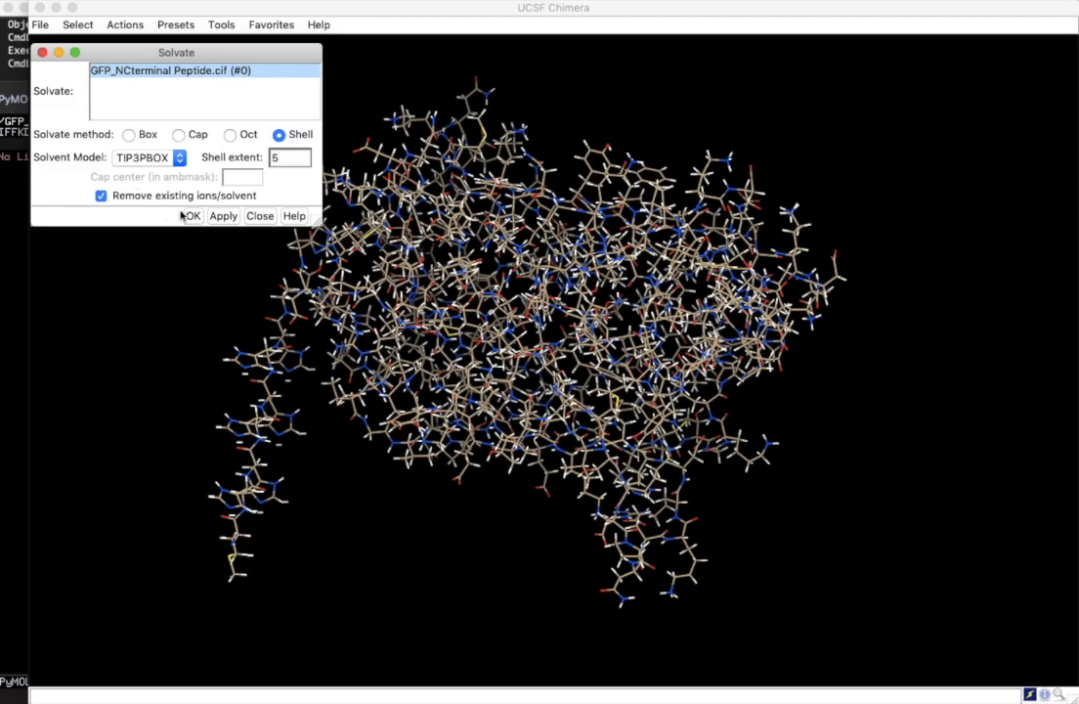
click(223, 216)
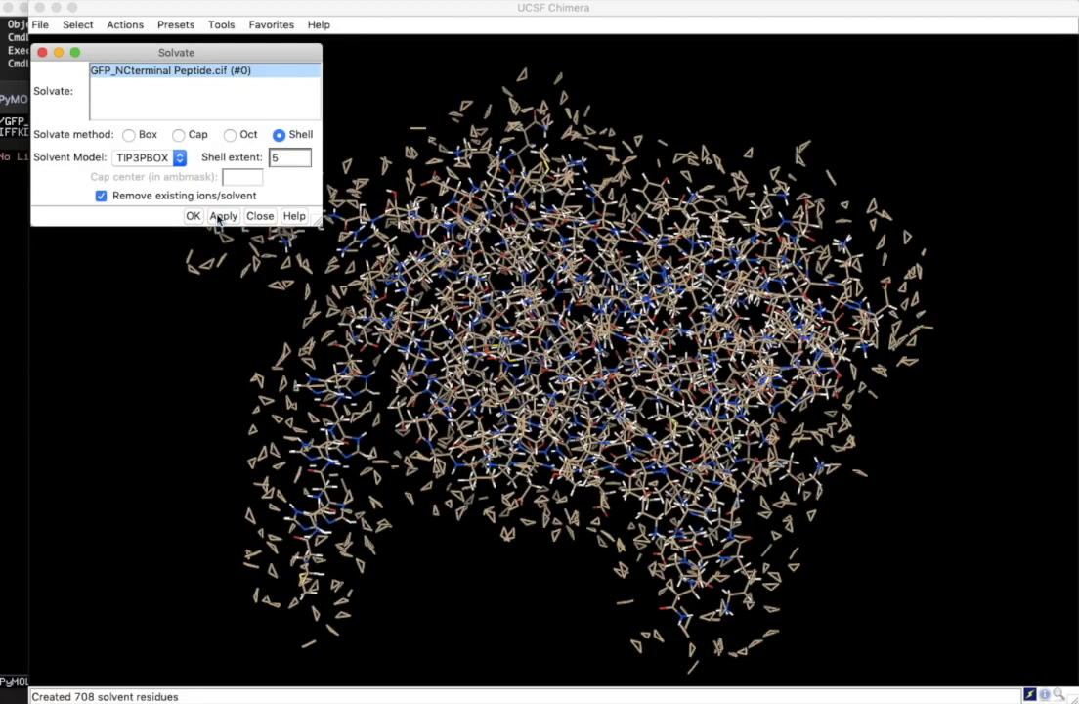
click(261, 216)
- Apply the Interactive 2 (all atoms) preset to the solvated model
drag(509, 274, 464, 328)
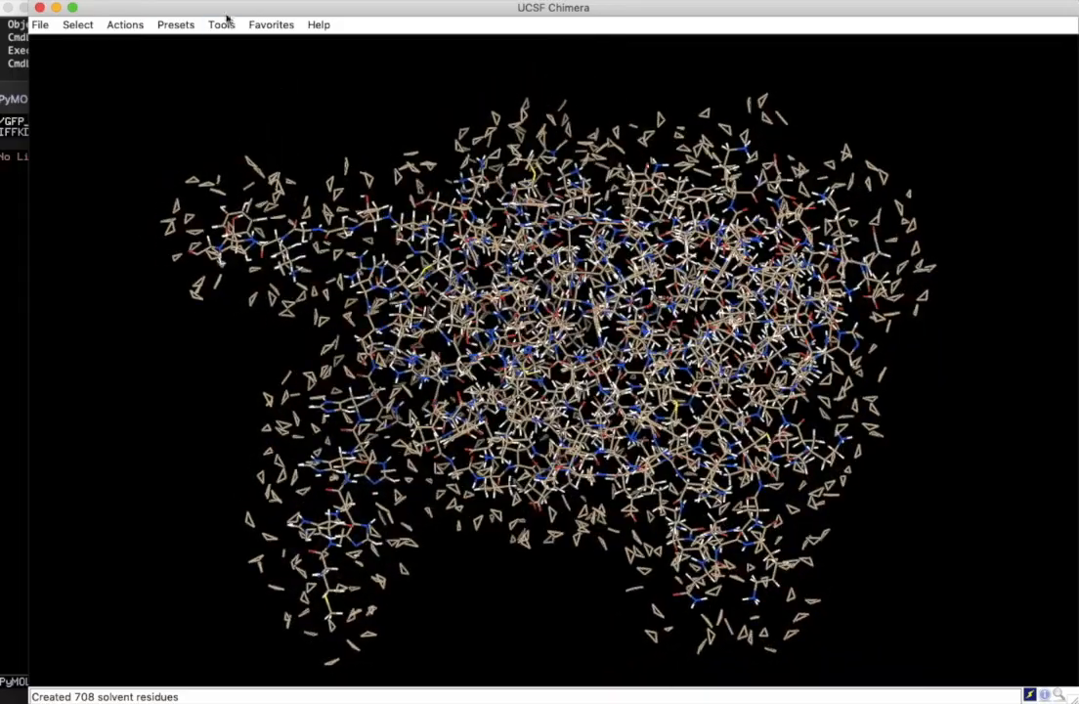
click(169, 24)
click(180, 58)
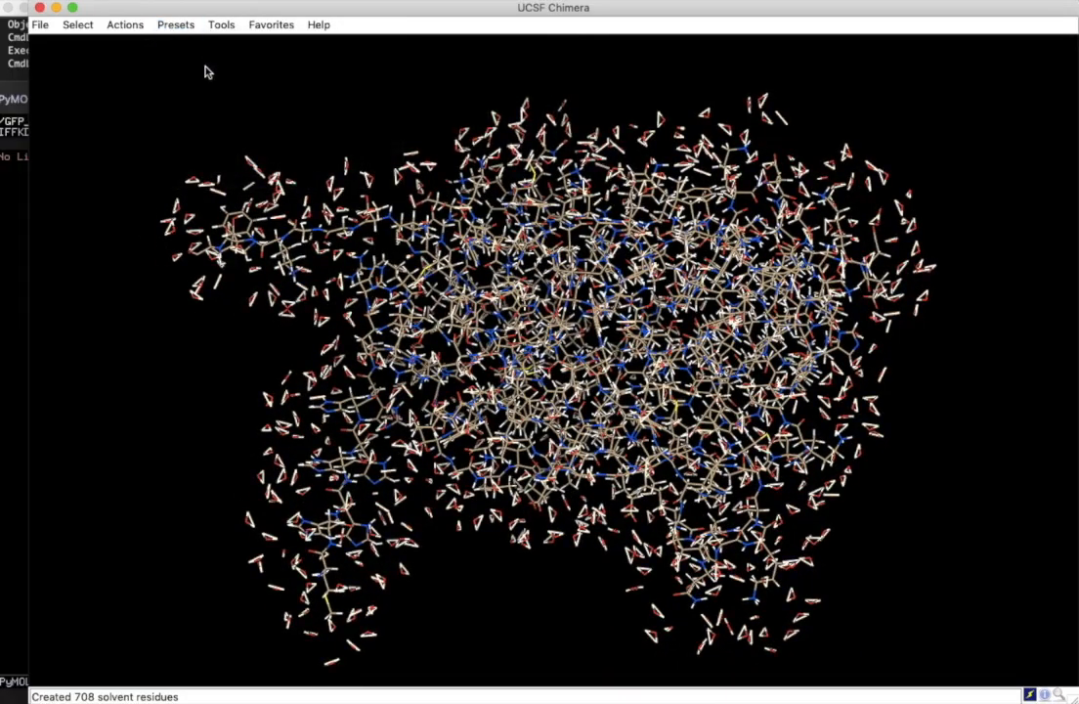
- Examine the water shell around the GFP barrel and its two terminal peptides from several angles
drag(386, 256, 494, 245)
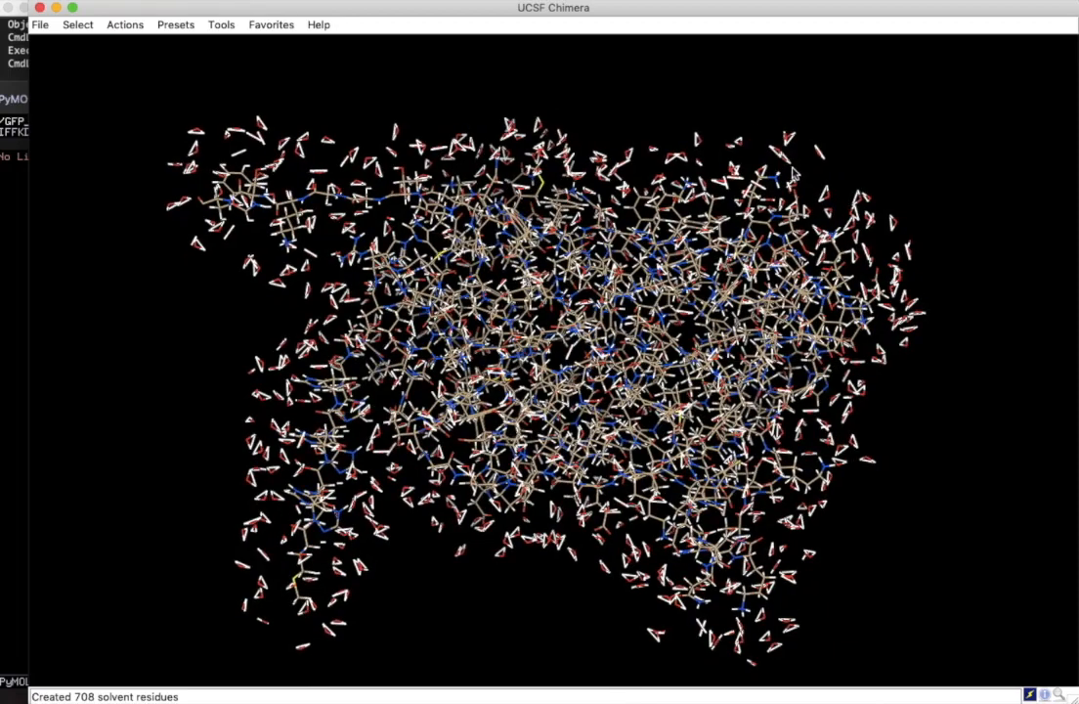
drag(785, 172, 768, 178)
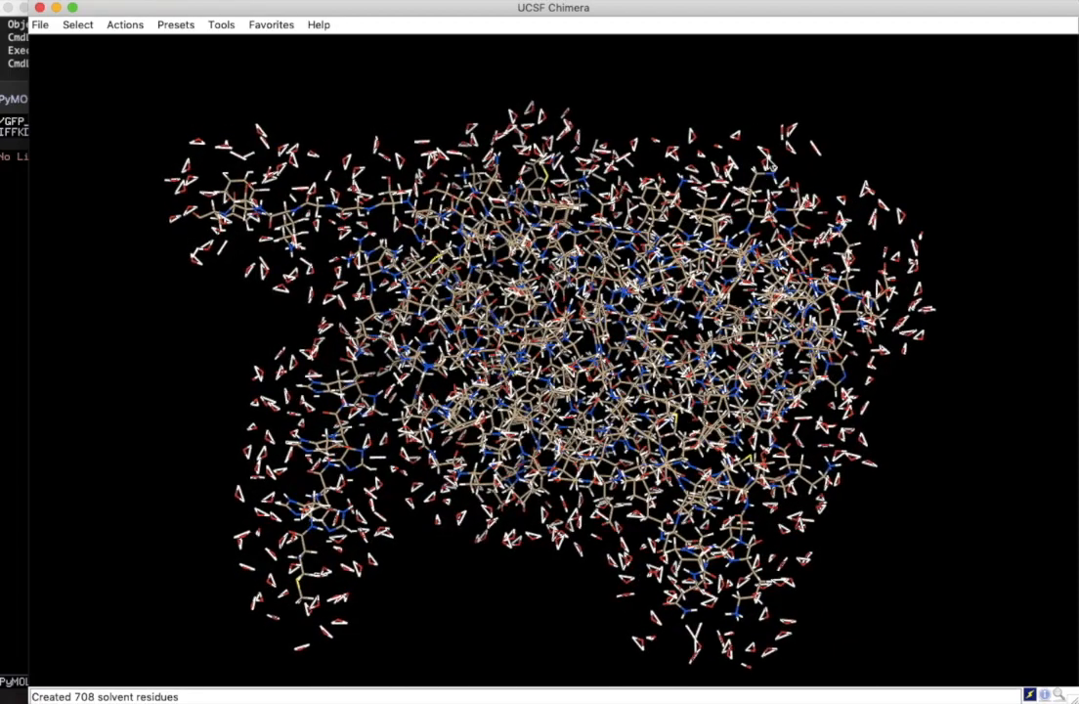
mouse_move(772, 158)
drag(771, 158, 465, 382)
mouse_move(382, 316)
mouse_down()
mouse_move(457, 319)
mouse_move(385, 333)
mouse_up()
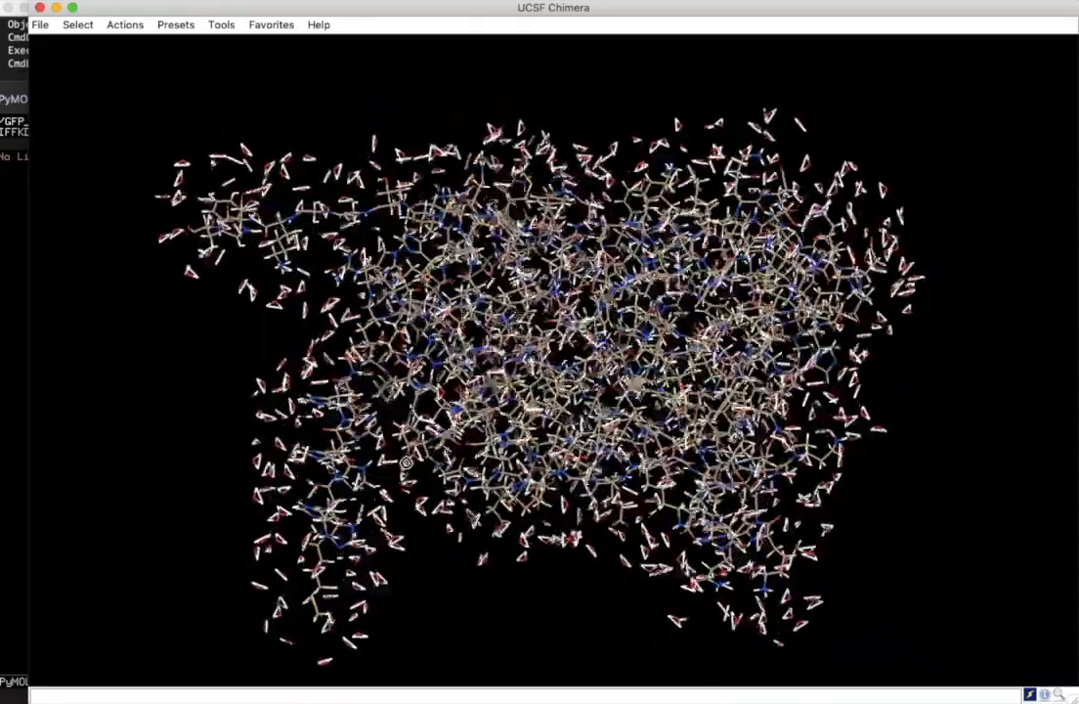
drag(483, 299, 490, 362)
drag(470, 432, 577, 418)
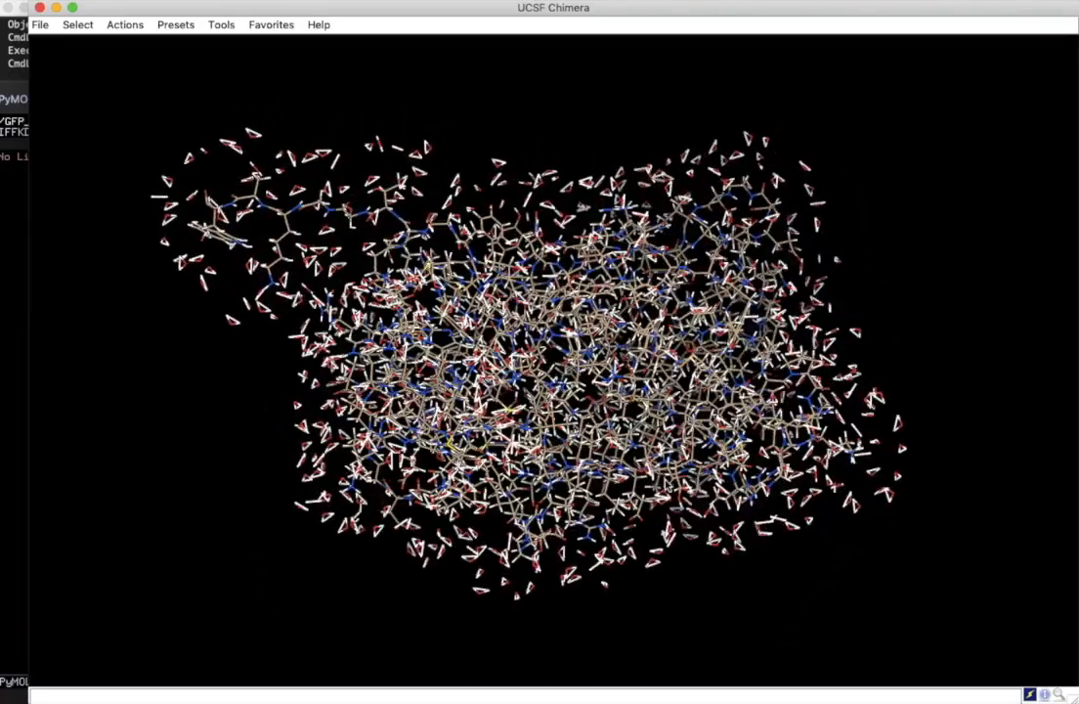
drag(468, 243, 292, 360)
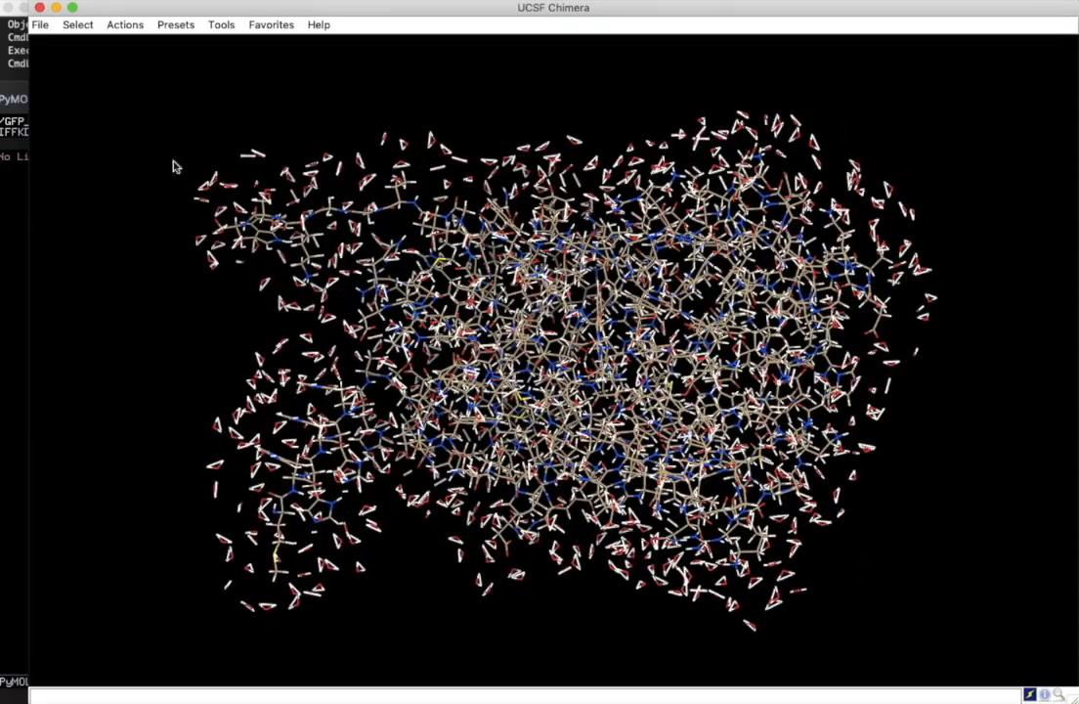
- Select all protein atoms and show the protein as a ribbon
click(78, 25)
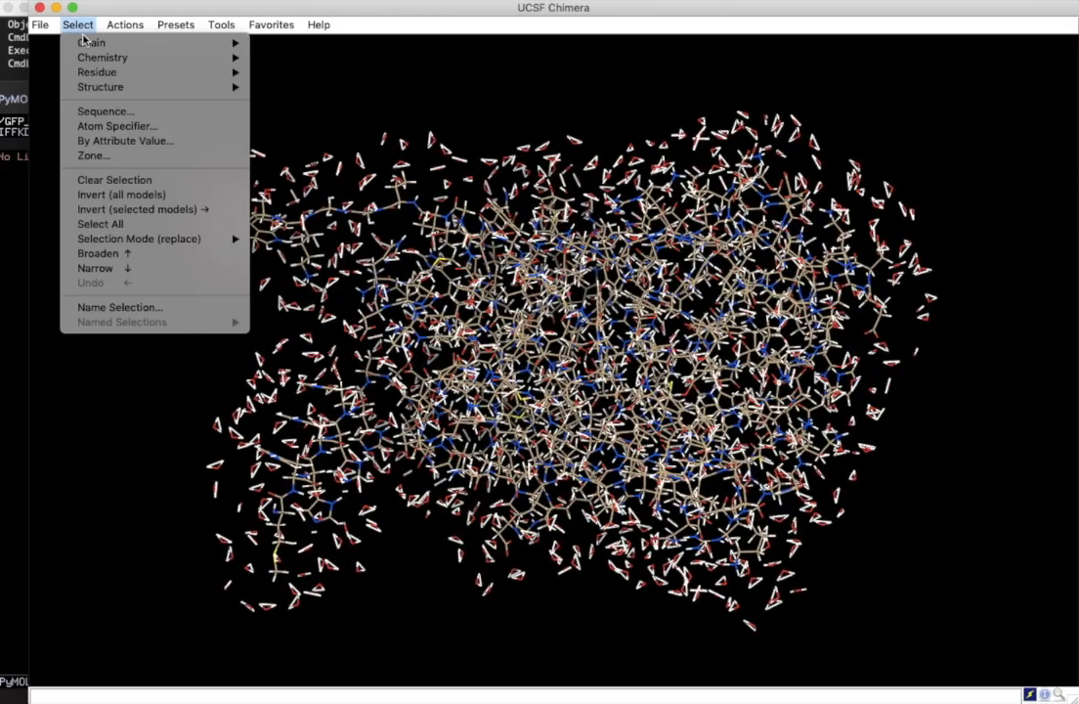
mouse_move(108, 87)
mouse_move(265, 88)
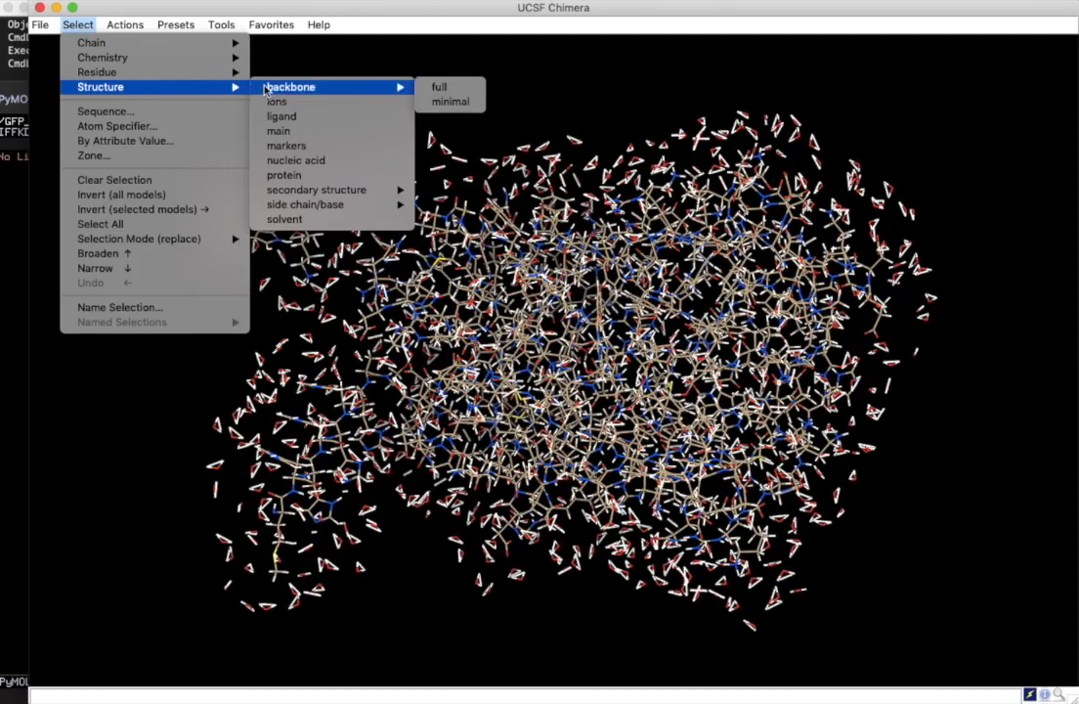
click(285, 176)
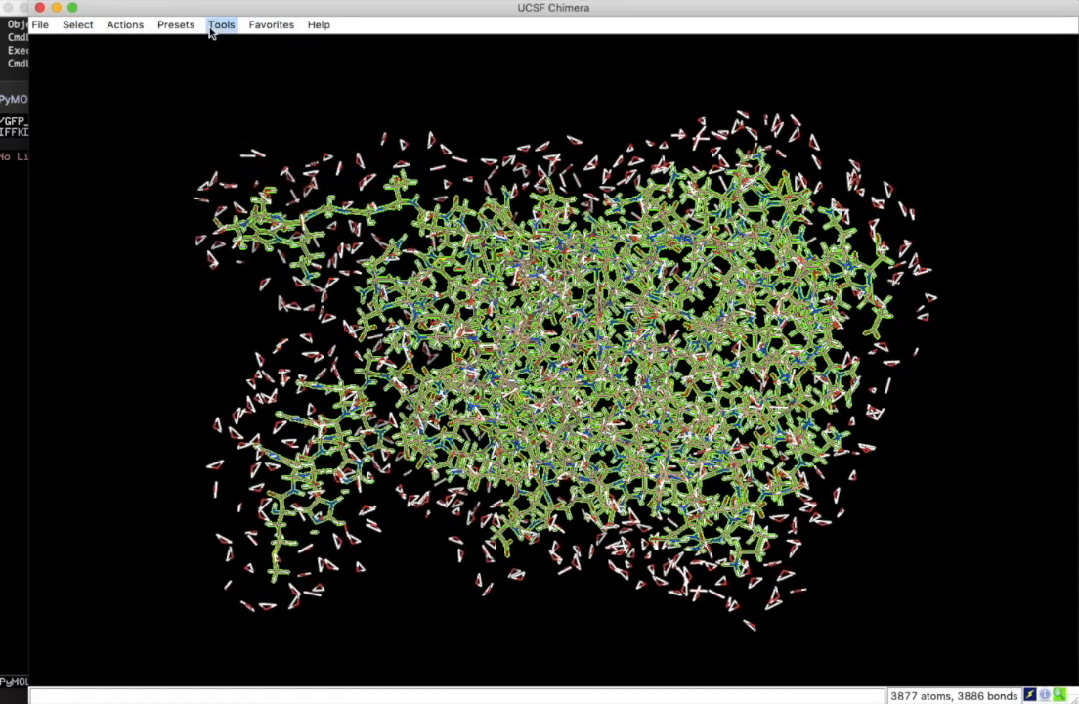
click(125, 24)
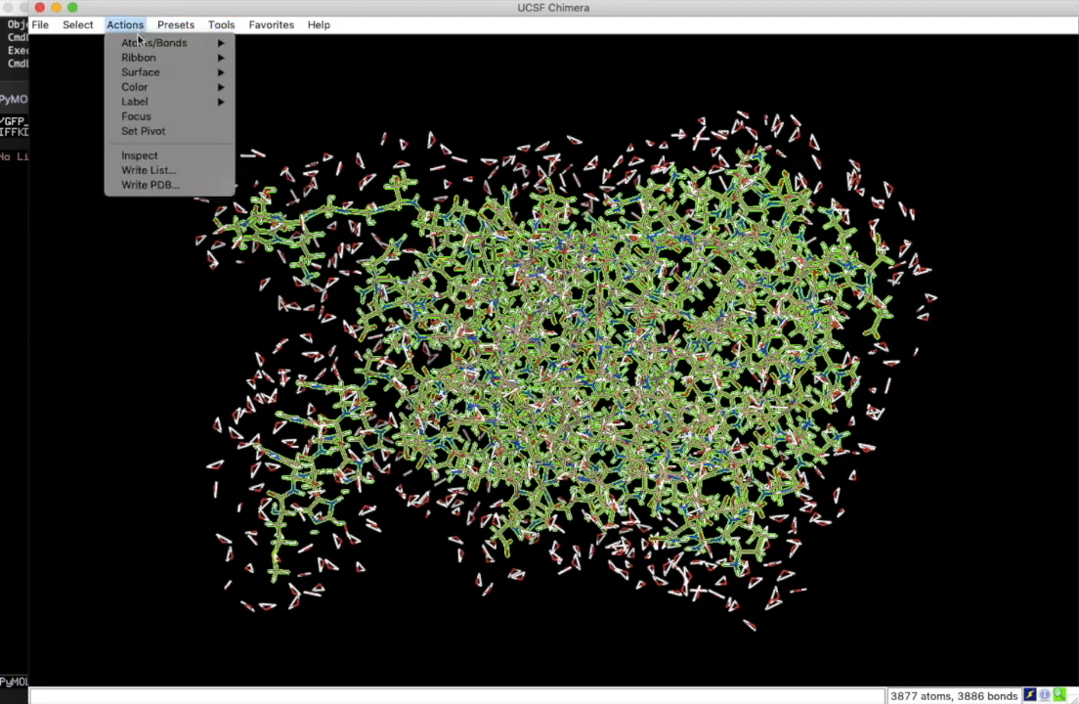
mouse_move(139, 59)
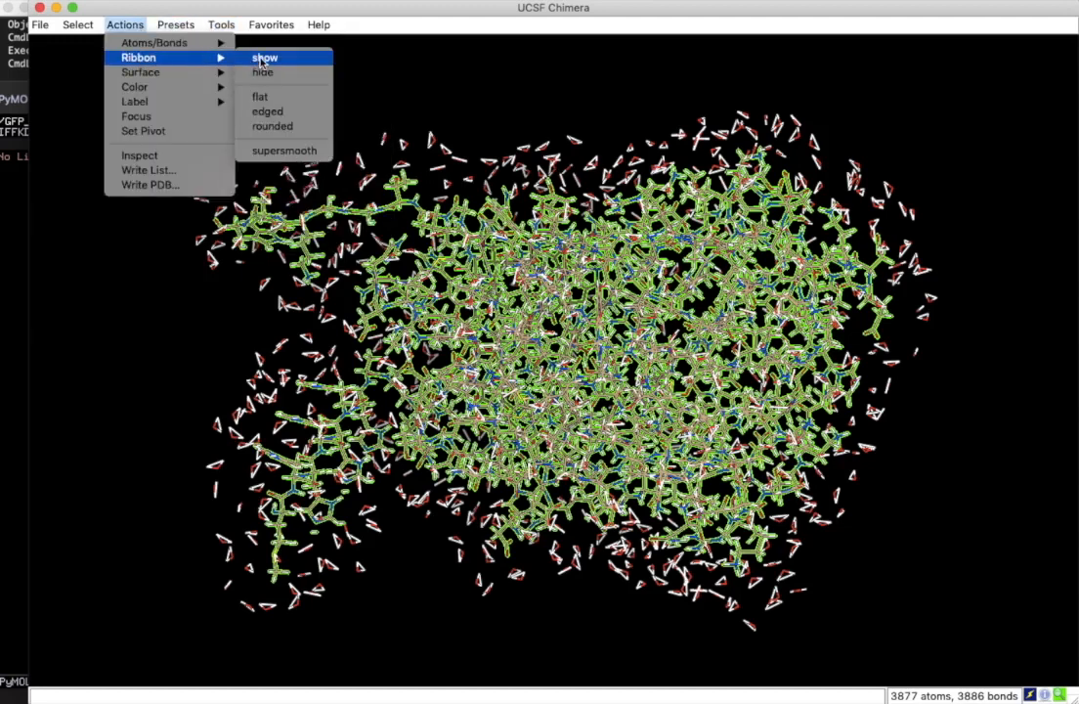
click(262, 59)
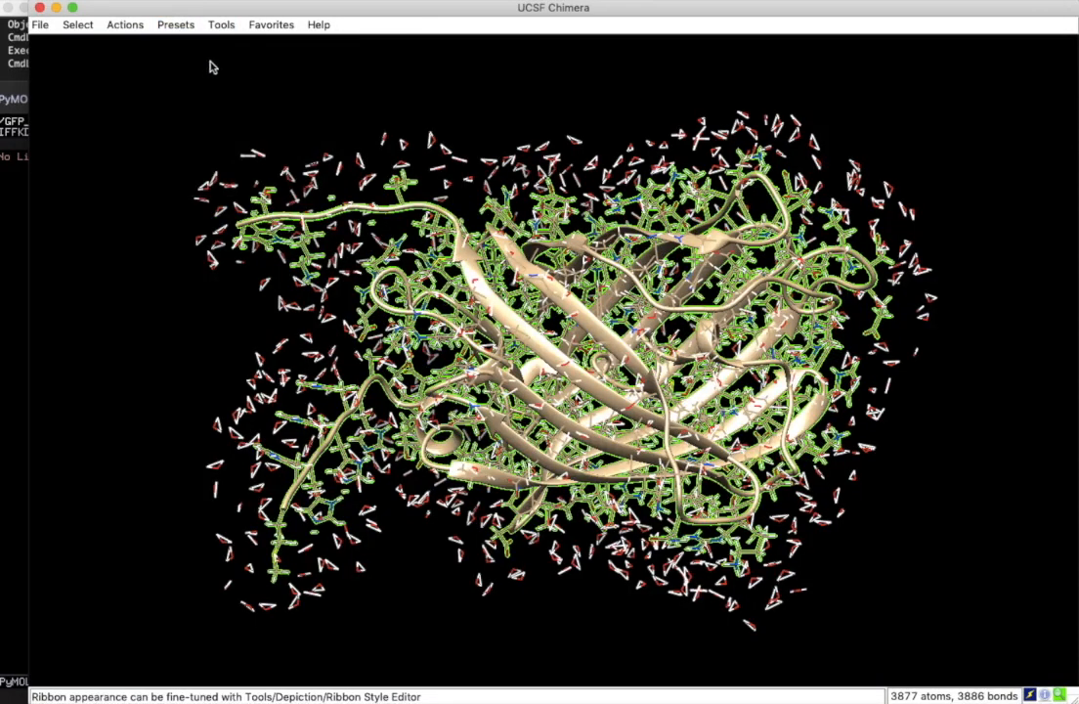
- Select the solvent molecules and display them in ball & stick style
drag(346, 193, 369, 123)
click(78, 24)
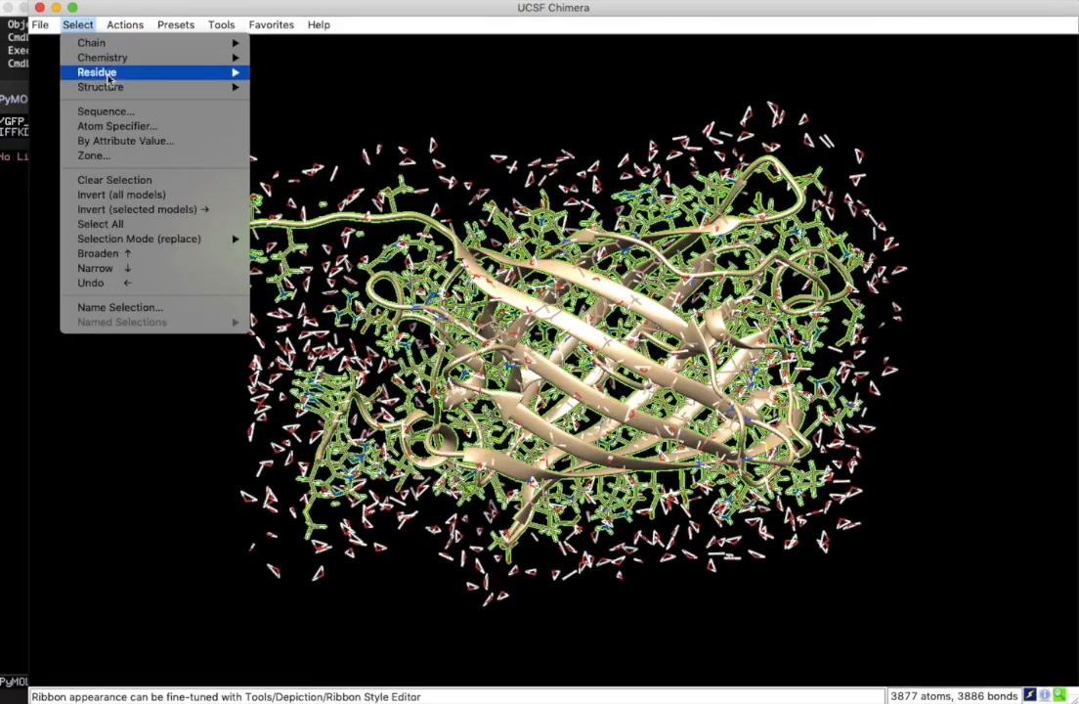
mouse_move(108, 87)
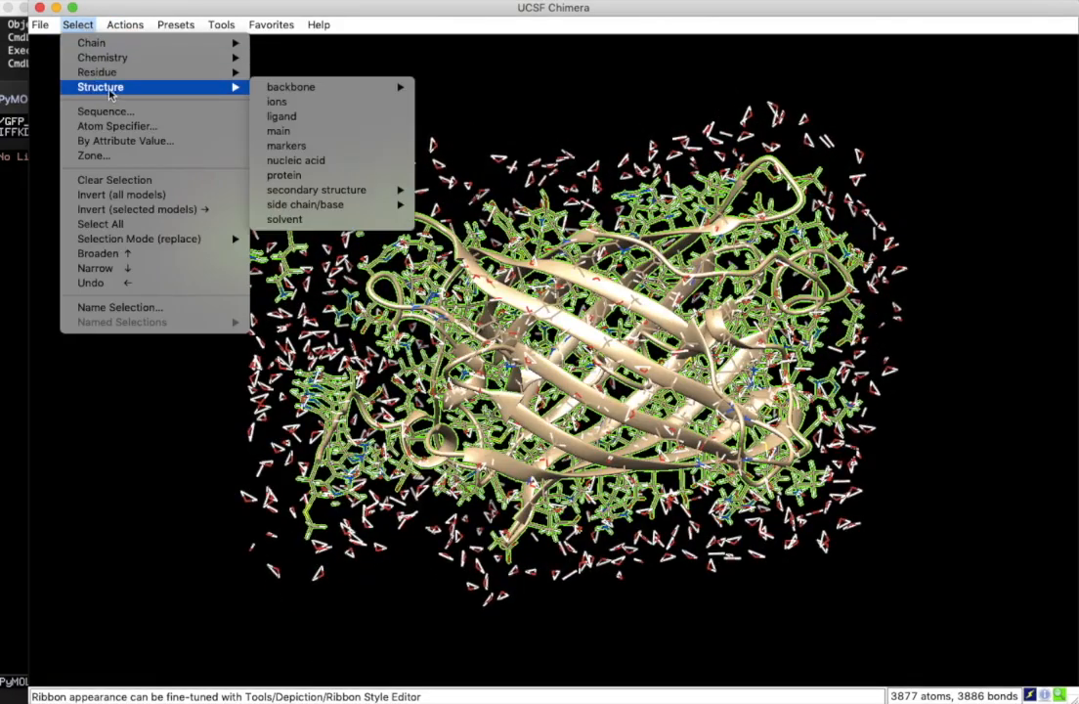
click(303, 220)
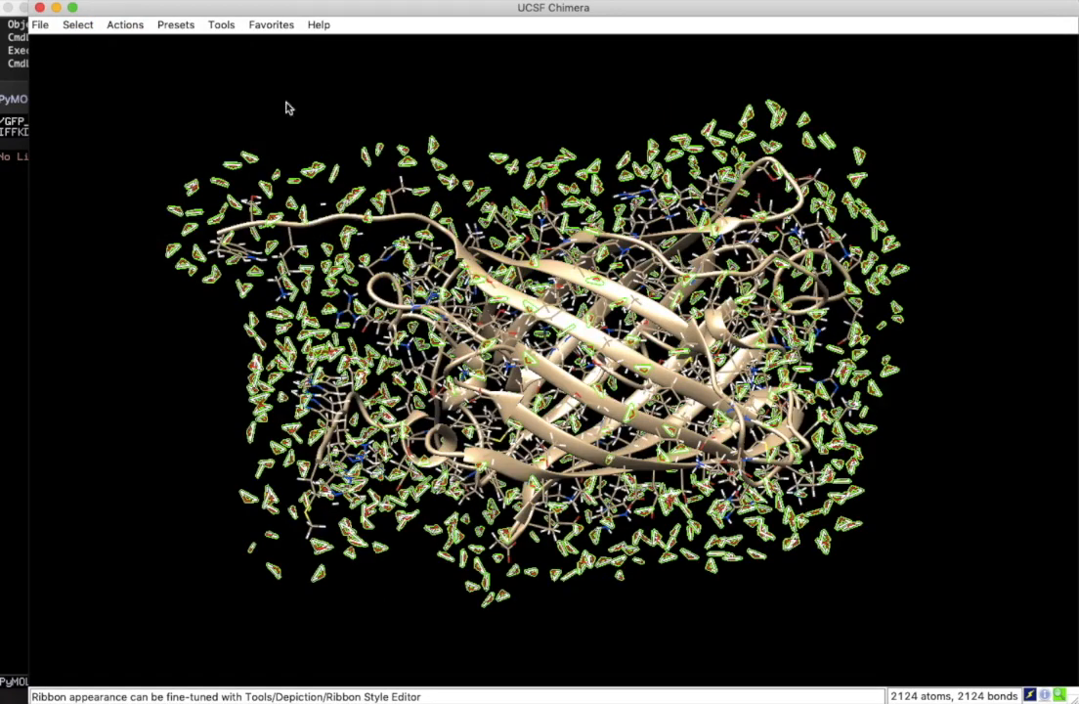
click(130, 29)
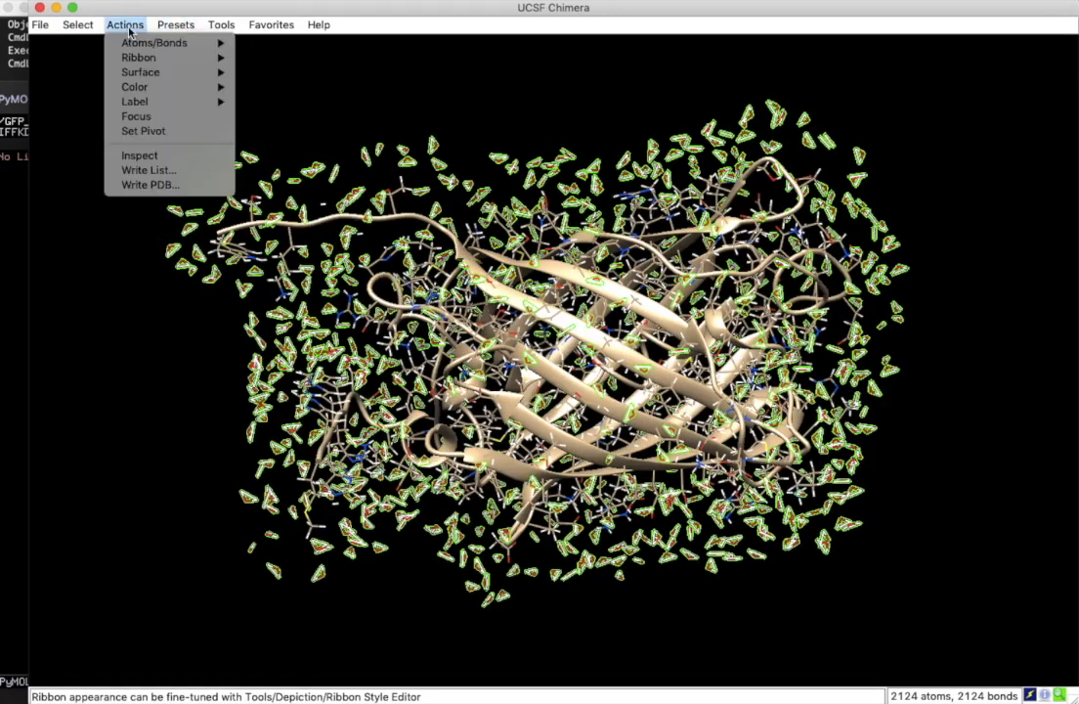
mouse_move(132, 46)
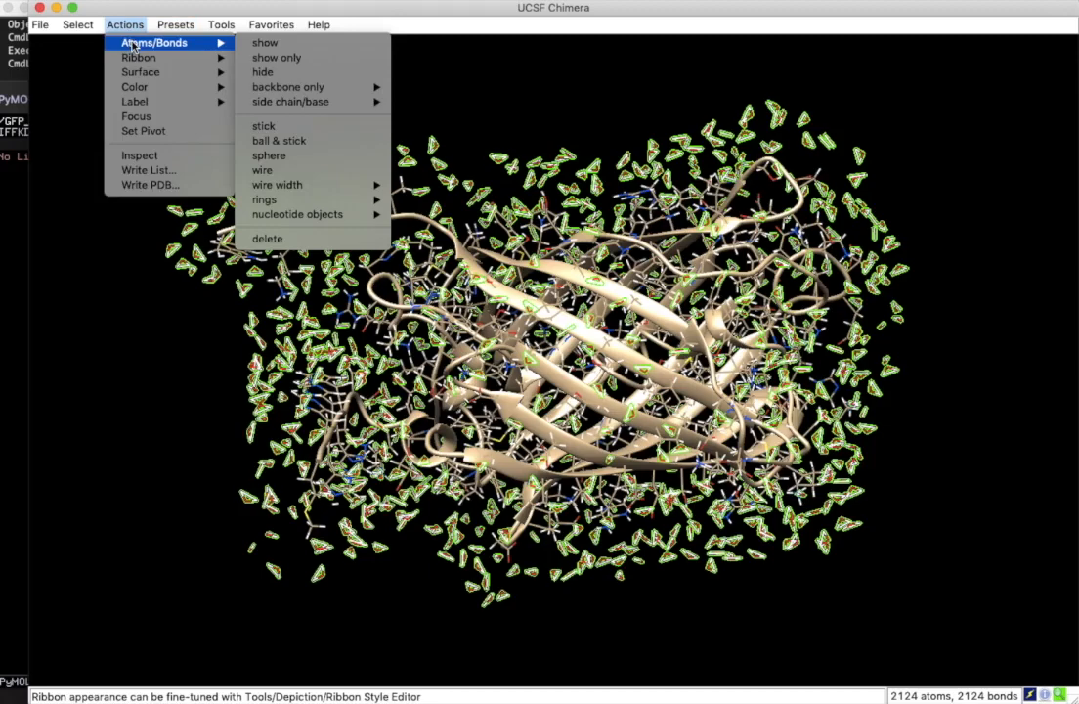
click(260, 140)
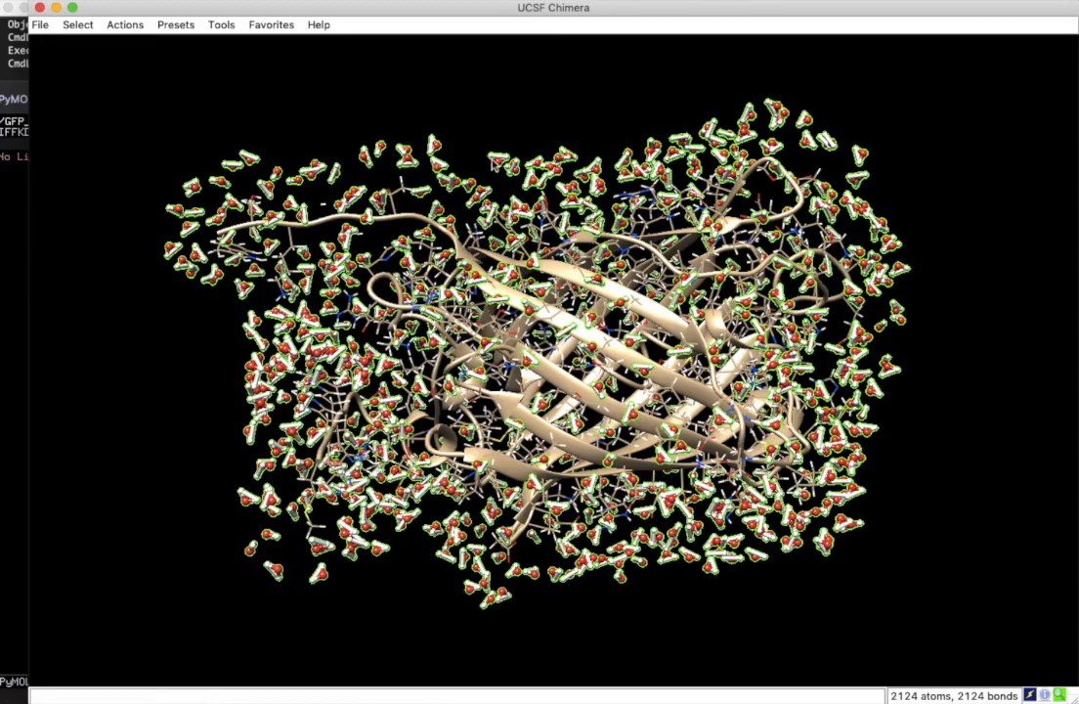
- Display the selected solvent molecules around the GFP ribbon as spheres
click(123, 27)
mouse_move(141, 43)
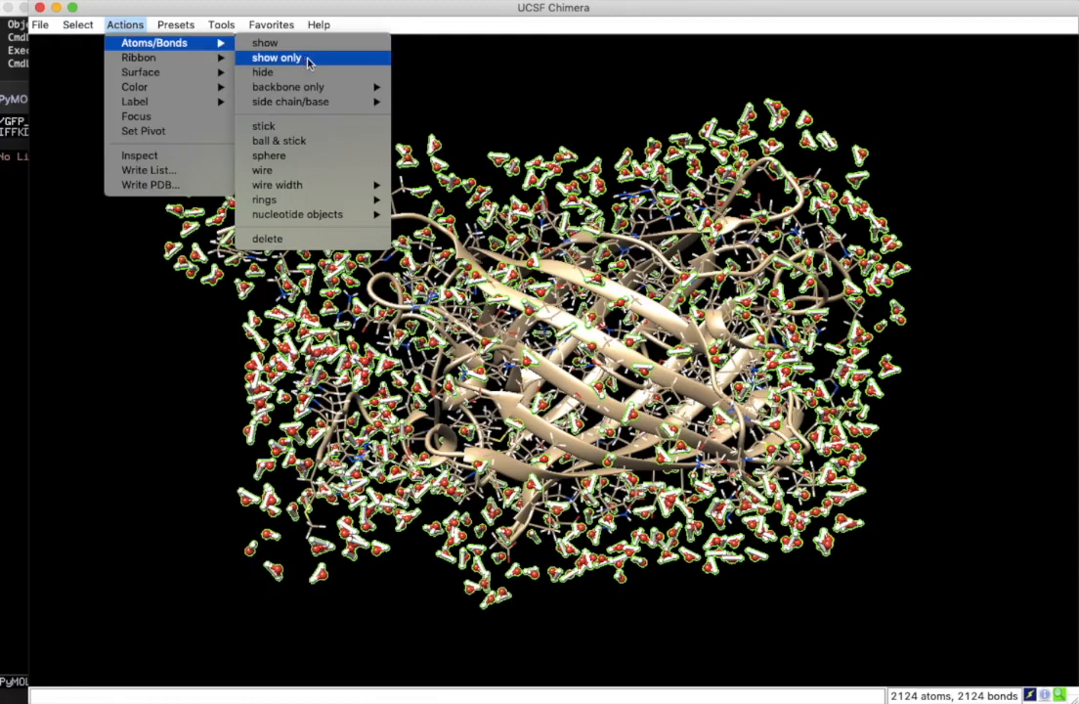
click(285, 156)
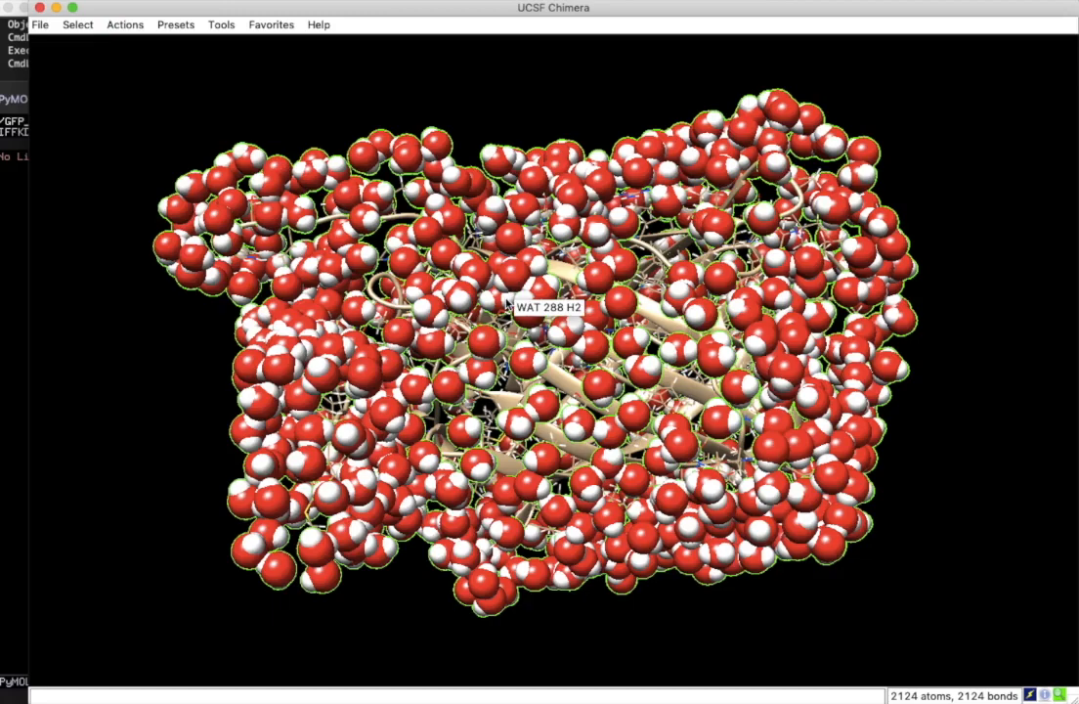
drag(508, 306, 585, 247)
drag(523, 271, 606, 385)
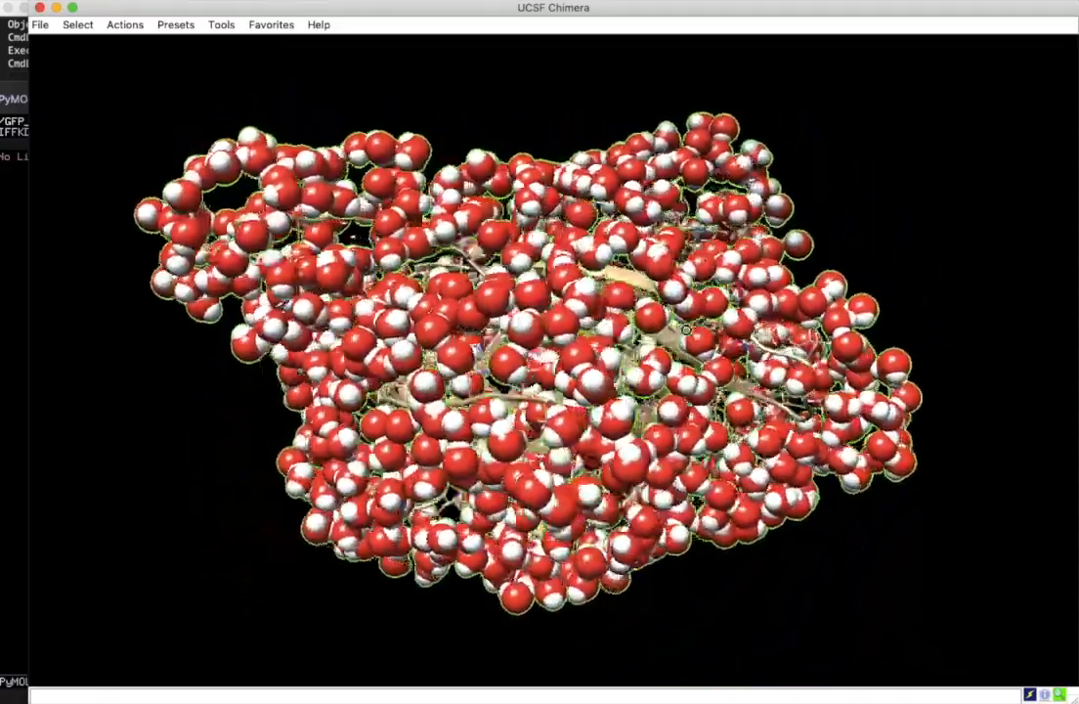
drag(686, 330, 579, 309)
drag(553, 440, 503, 482)
drag(487, 304, 424, 323)
drag(384, 232, 486, 228)
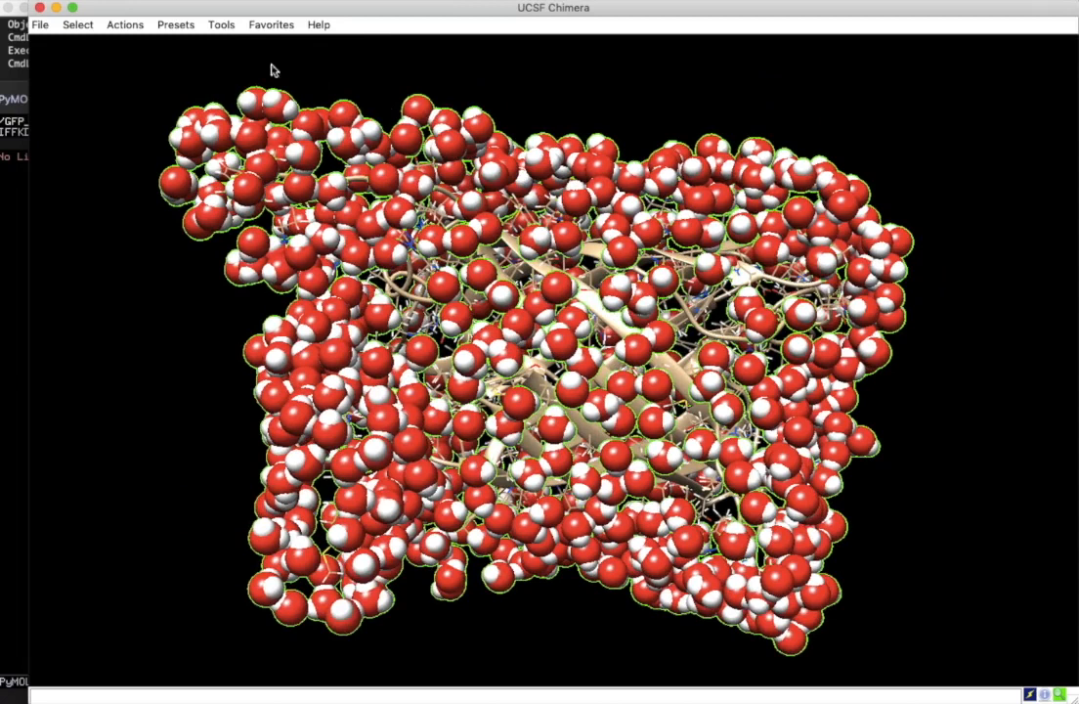
- Save the solvated GFP_NCterminal Peptide model as a PDB file, overwriting solvated NC_GFP.pdb
click(42, 25)
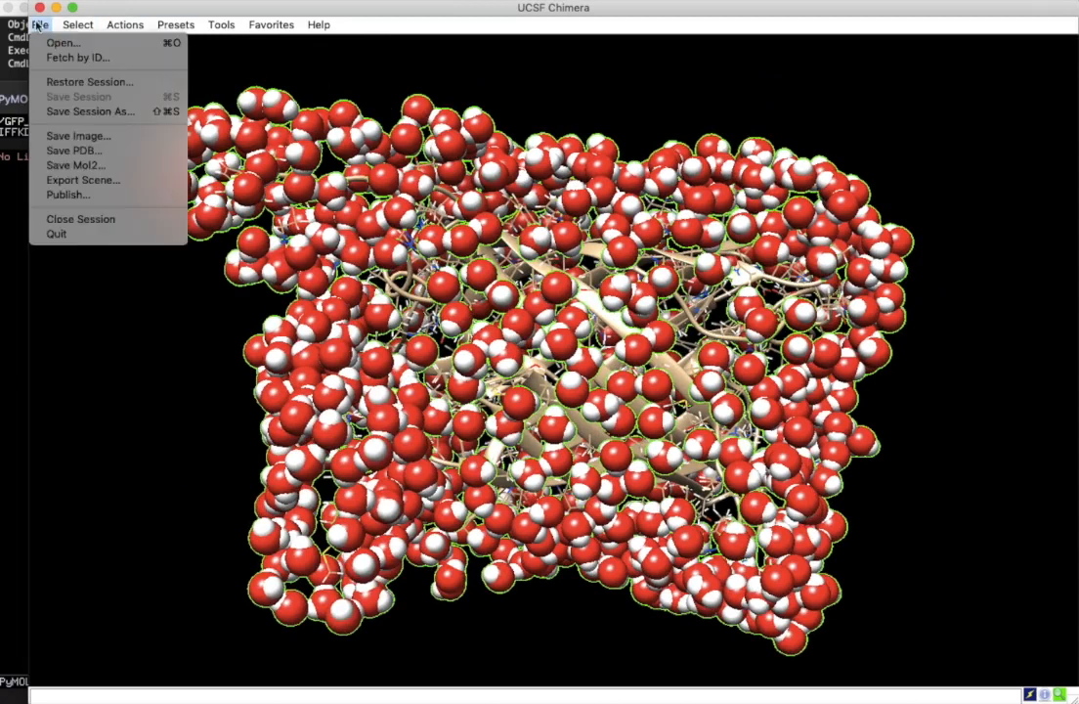
click(74, 149)
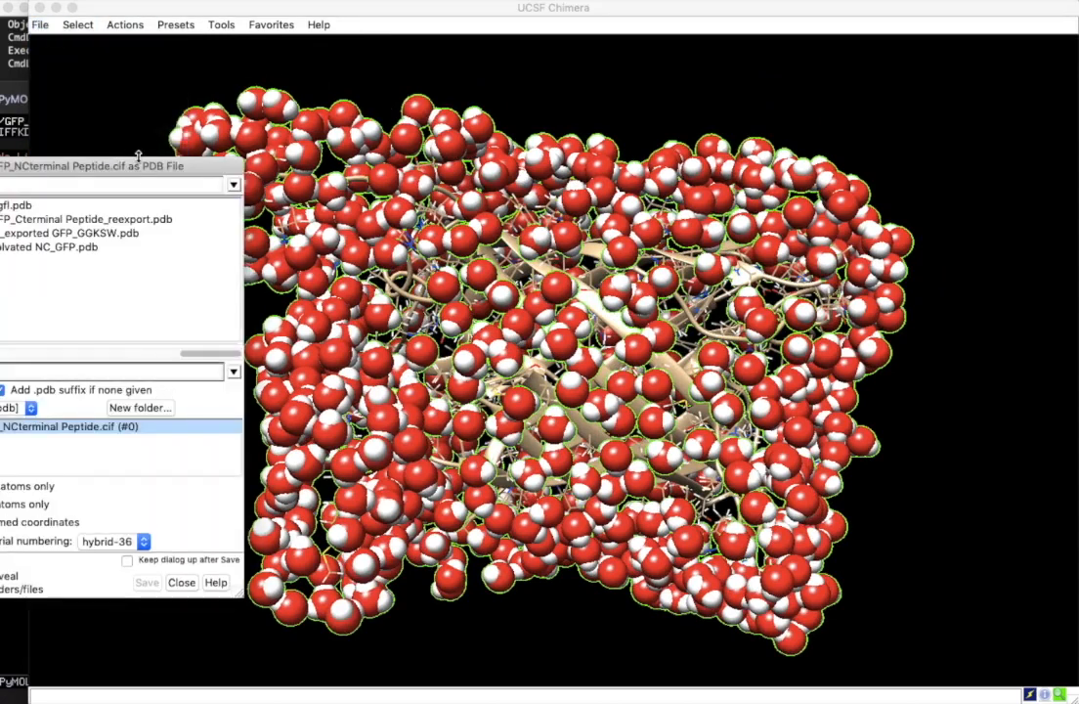
drag(125, 167, 241, 56)
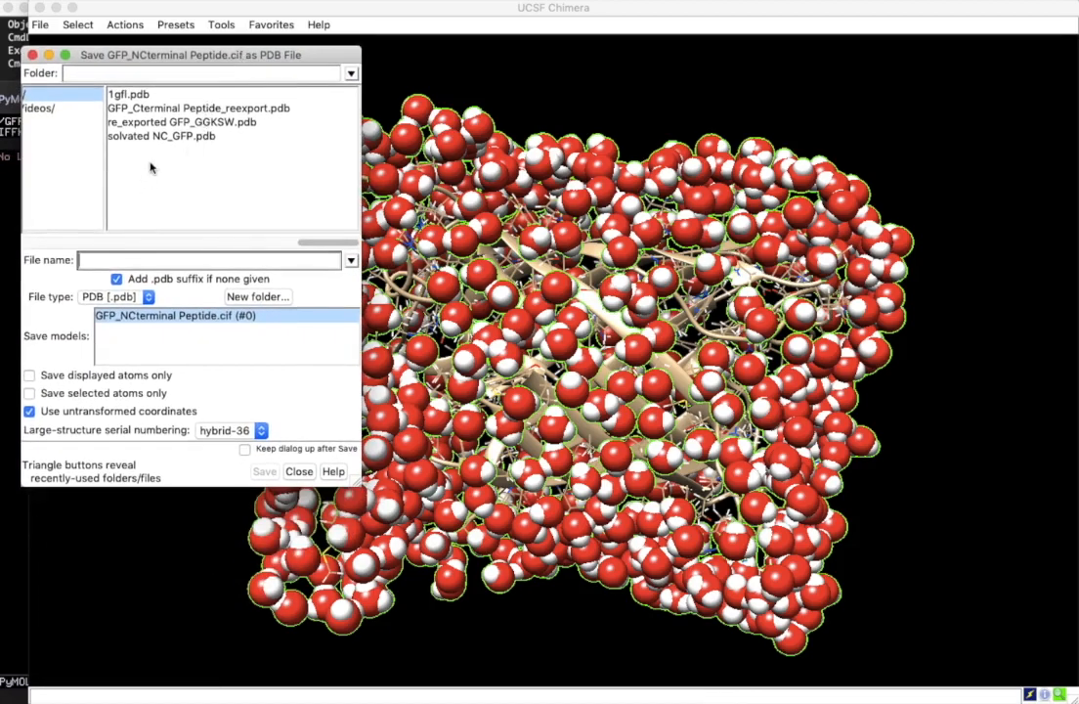
click(161, 137)
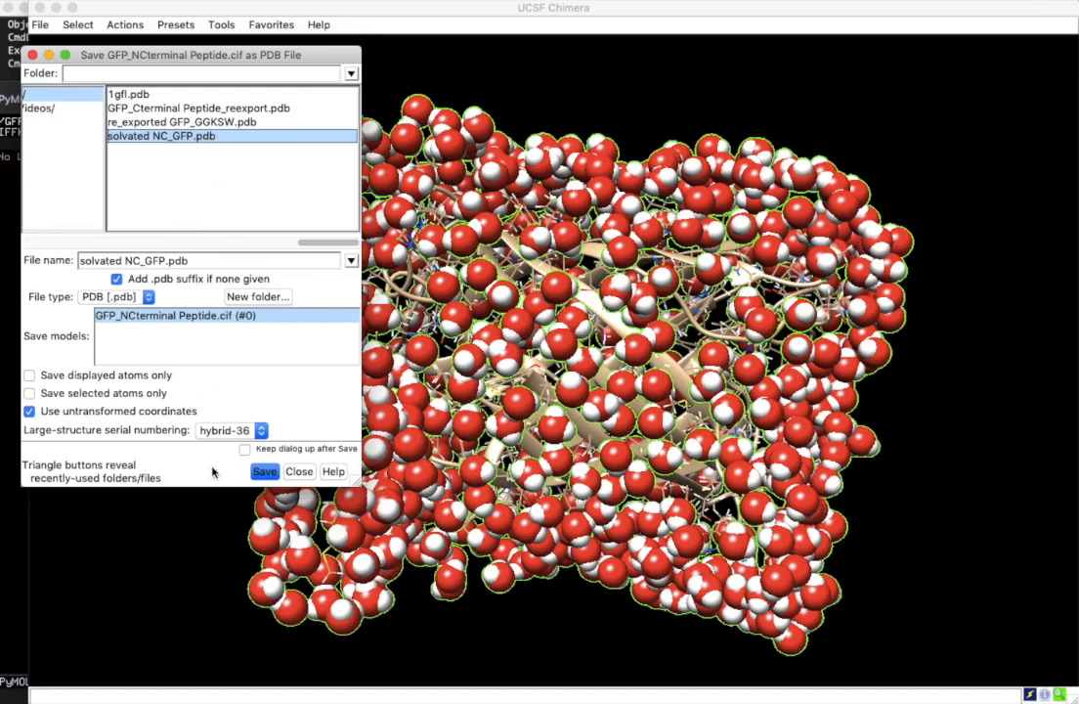
click(264, 473)
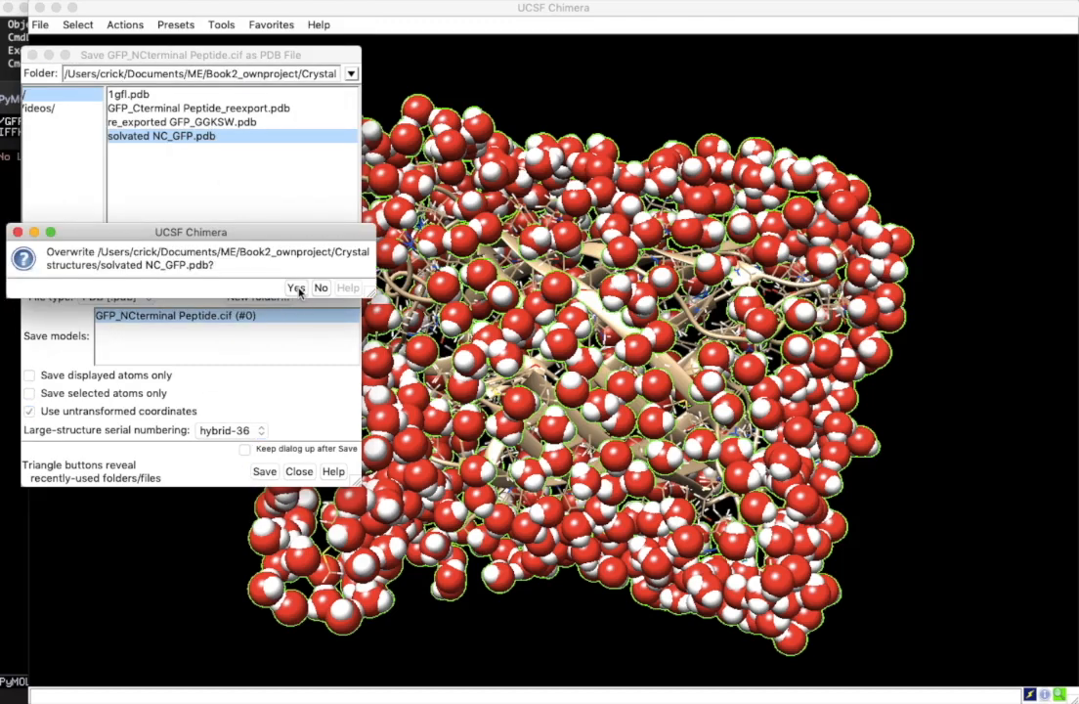
click(297, 289)
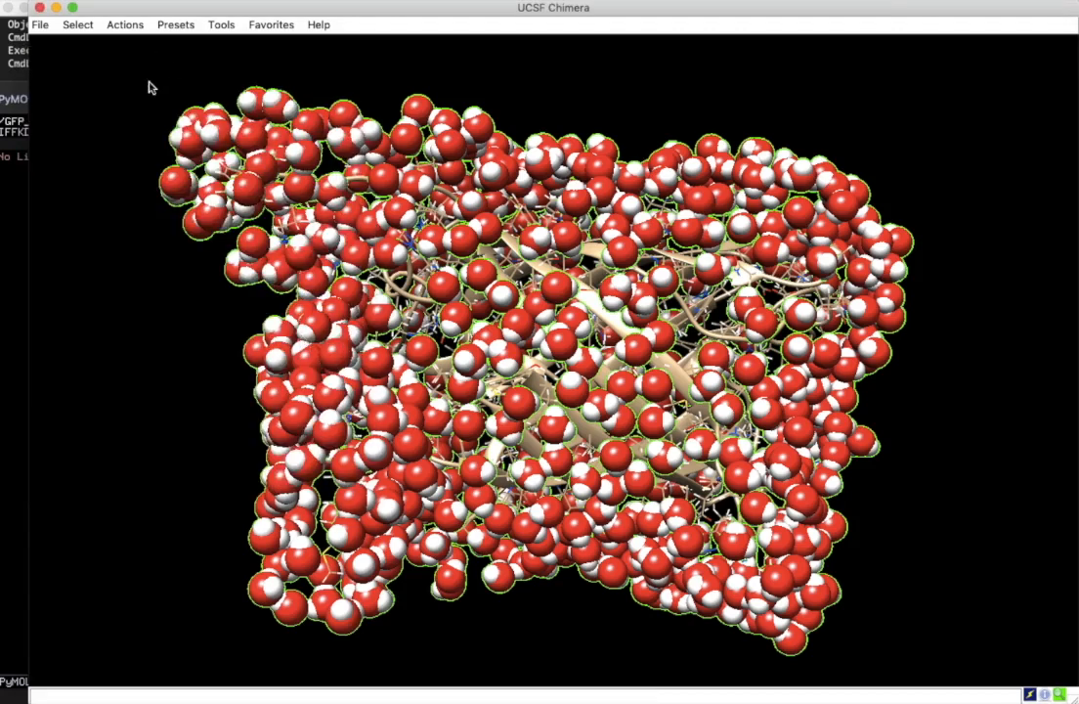
- Switch to PyMOL and load the recent file solvated NC_GFP.pdb into the current session
click(16, 469)
drag(314, 301, 410, 406)
drag(345, 377, 371, 291)
drag(412, 383, 438, 406)
click(29, 2)
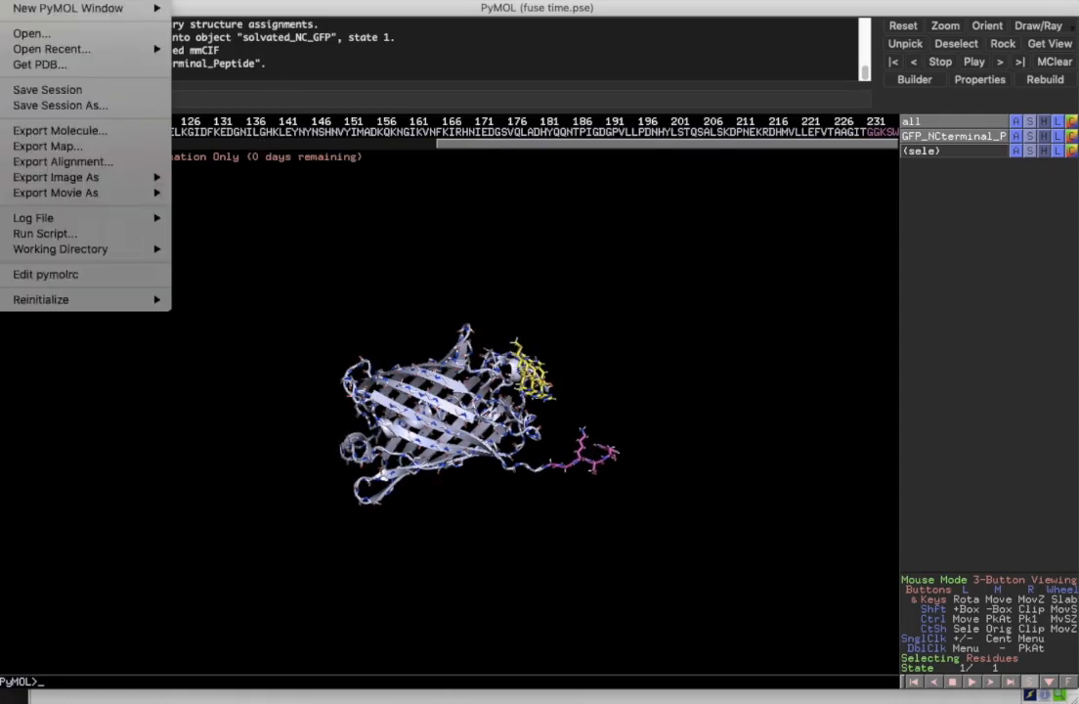
mouse_move(41, 48)
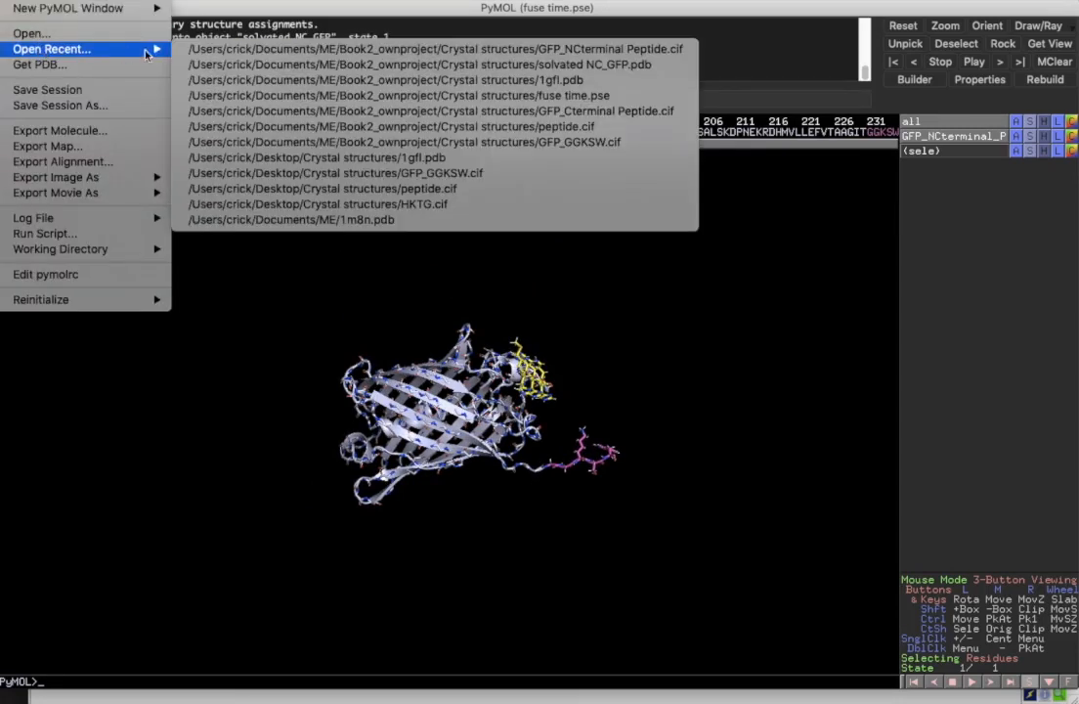
click(308, 65)
drag(412, 575, 393, 324)
scroll(406, 367, down, 2)
scroll(406, 367, up, 6)
drag(407, 367, 468, 374)
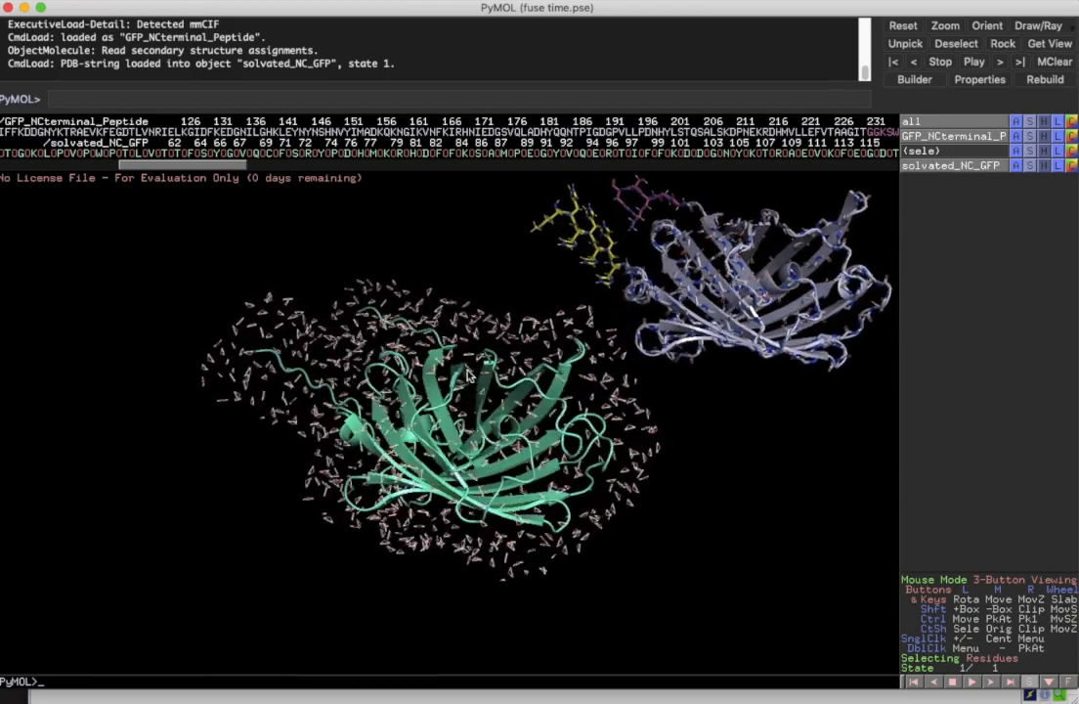
drag(423, 548, 417, 430)
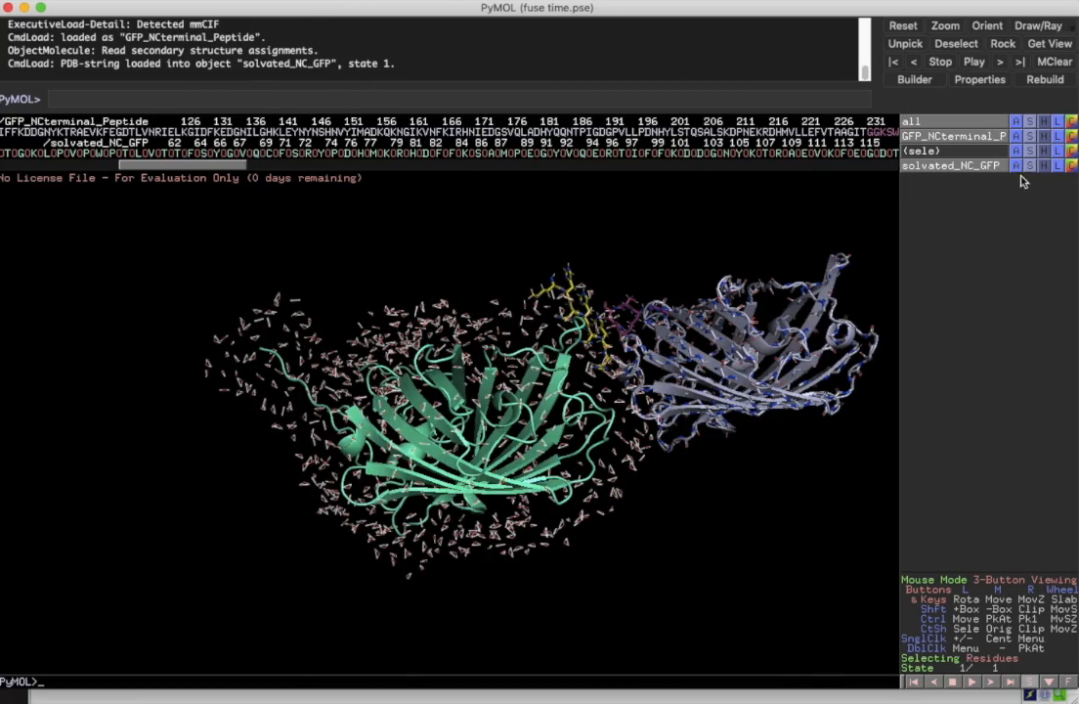
- Remove the hydrogens from all loaded objects
click(1017, 122)
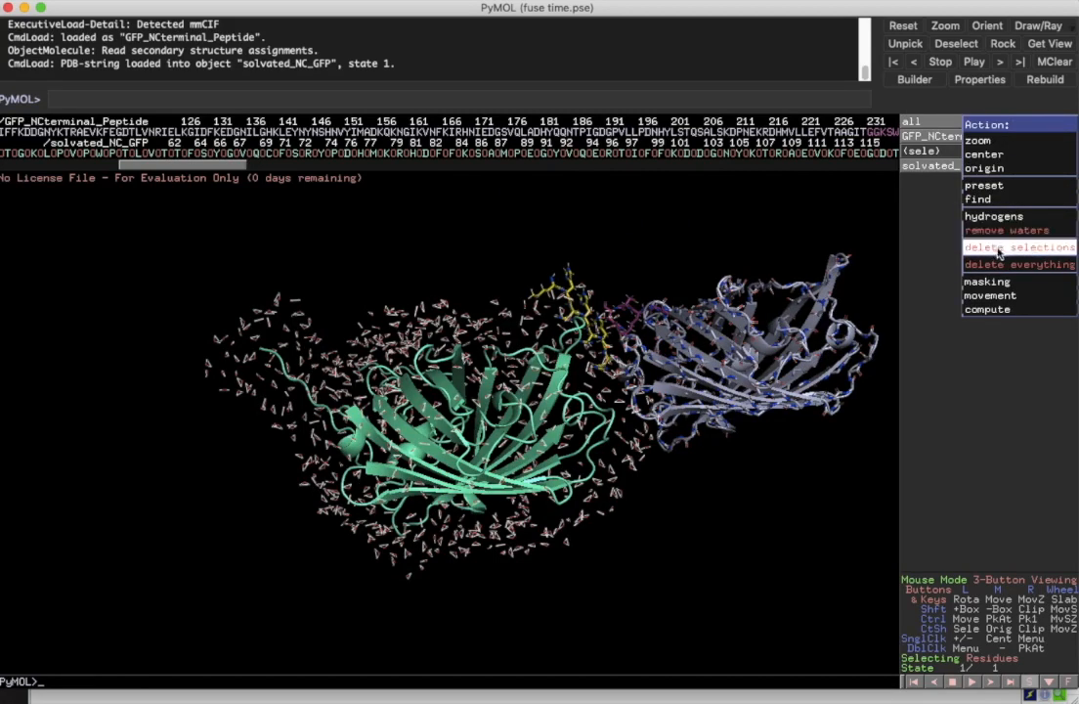
mouse_move(992, 216)
click(897, 245)
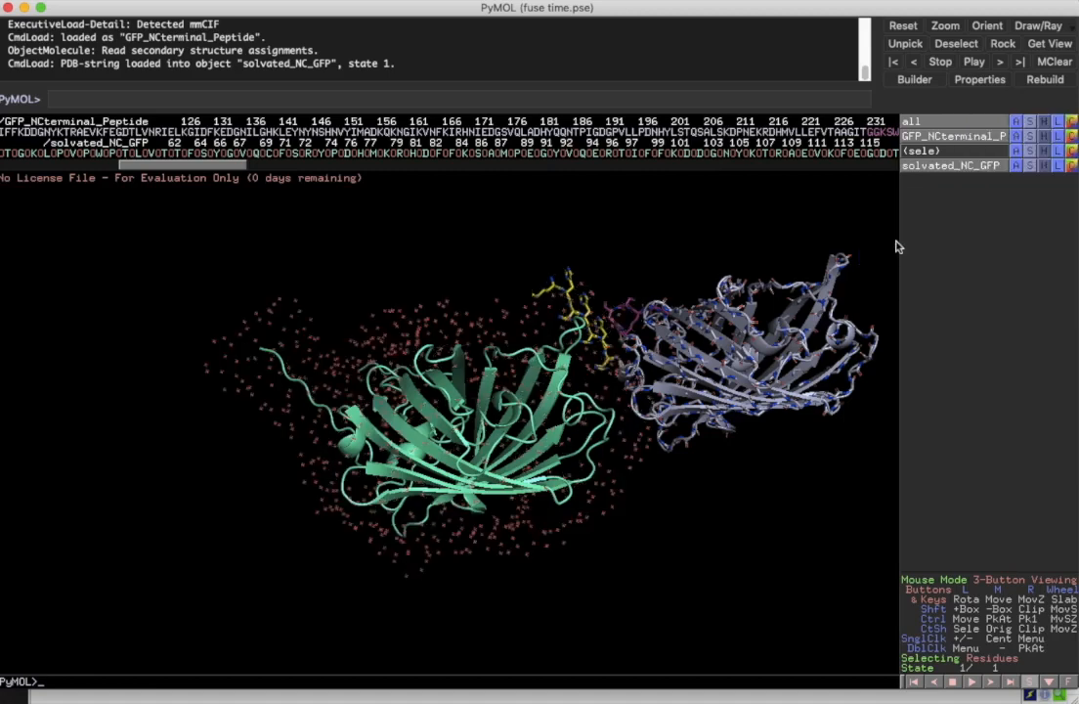
- Add hydrogens to the solvated_NC_GFP object
click(1016, 166)
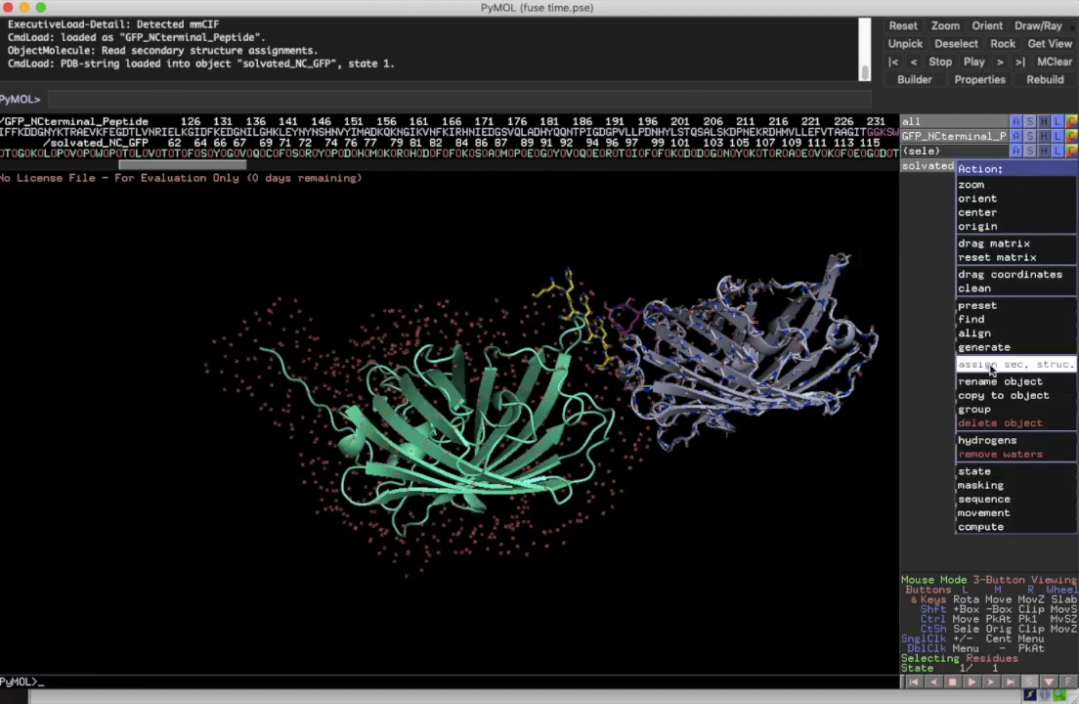
mouse_move(982, 440)
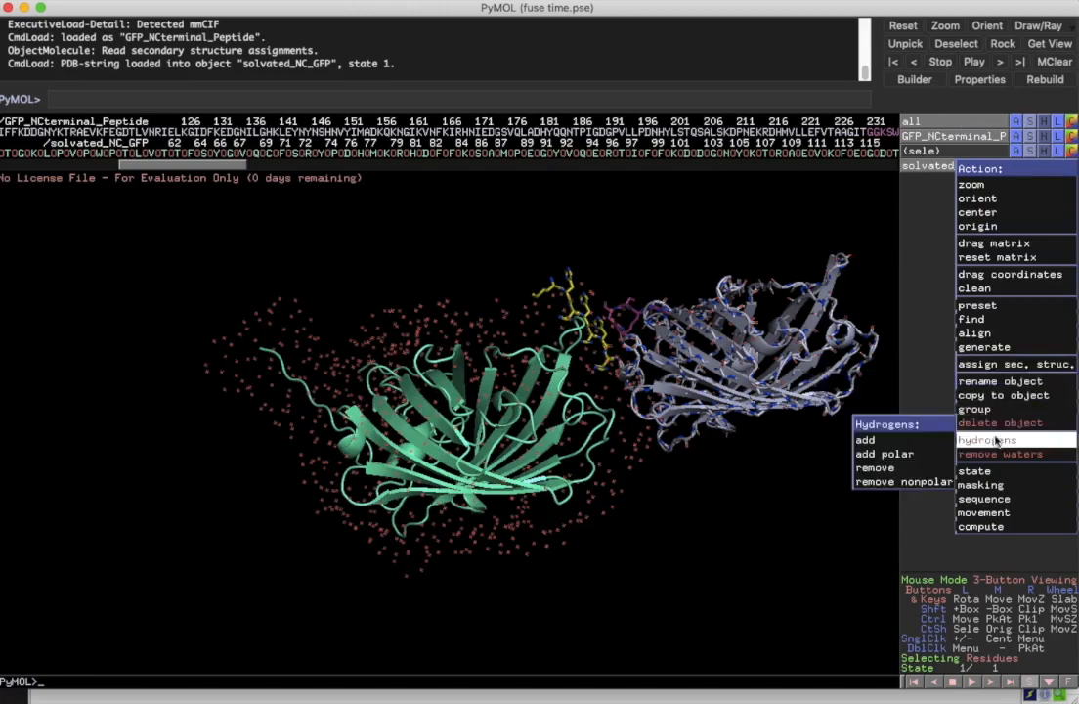
click(914, 440)
right_drag(421, 259, 526, 494)
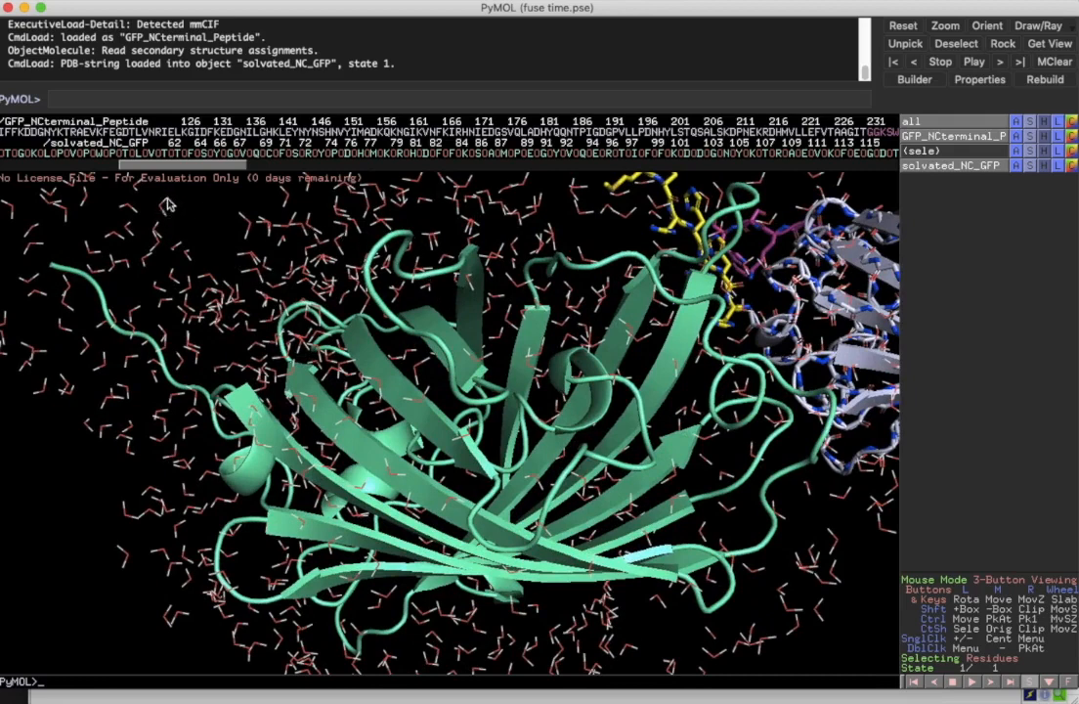
right_drag(256, 398, 346, 328)
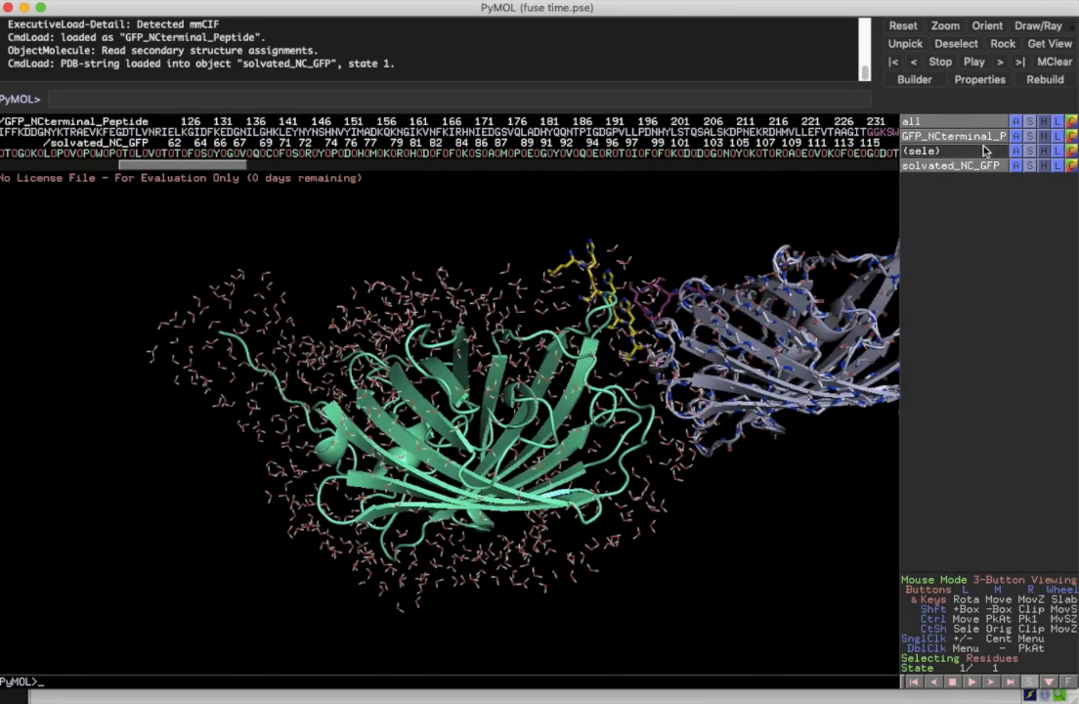
- Delete the unsolvated GFP_NCterminal_Peptide object, keeping only solvated_NC_GFP in the scene
drag(782, 313, 736, 380)
click(1017, 137)
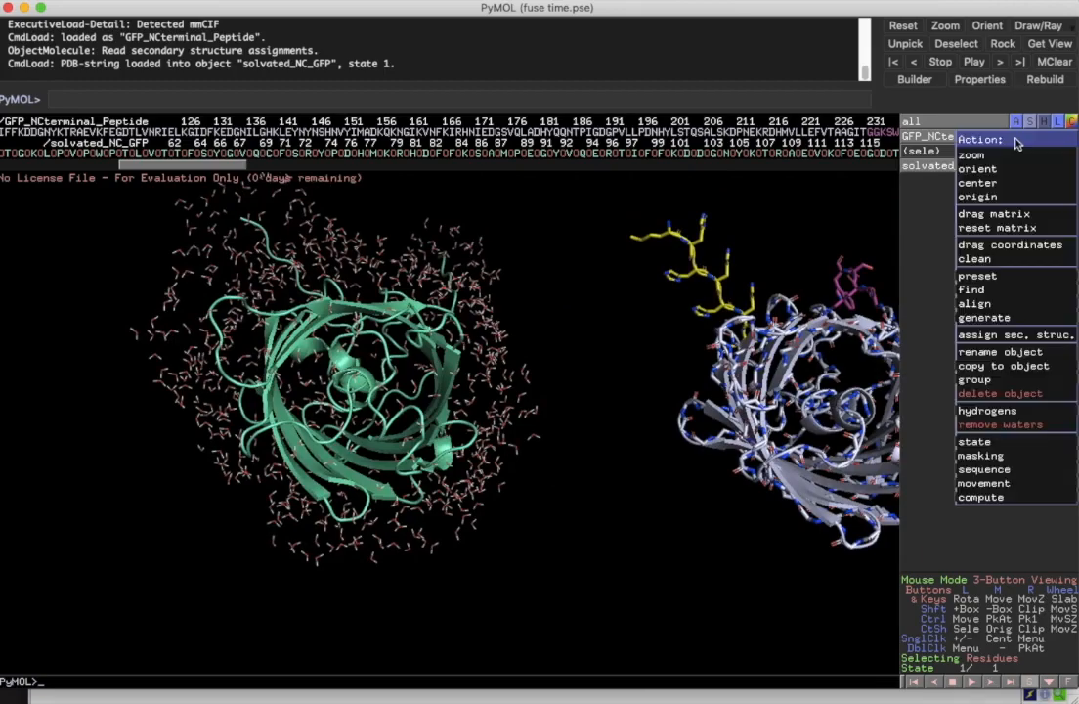
click(861, 343)
middle_drag(273, 333, 370, 369)
drag(290, 371, 200, 235)
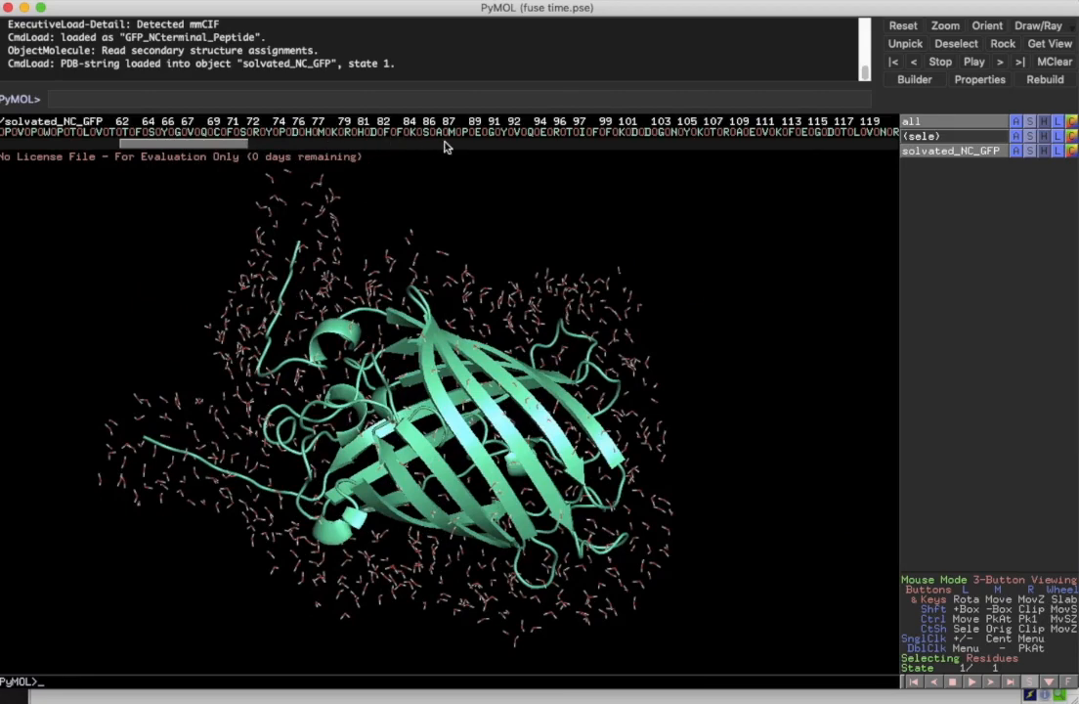
- Select the C-terminal GGKSW peptide residues in the sequence of solvated_NC_GFP
drag(210, 147, 883, 172)
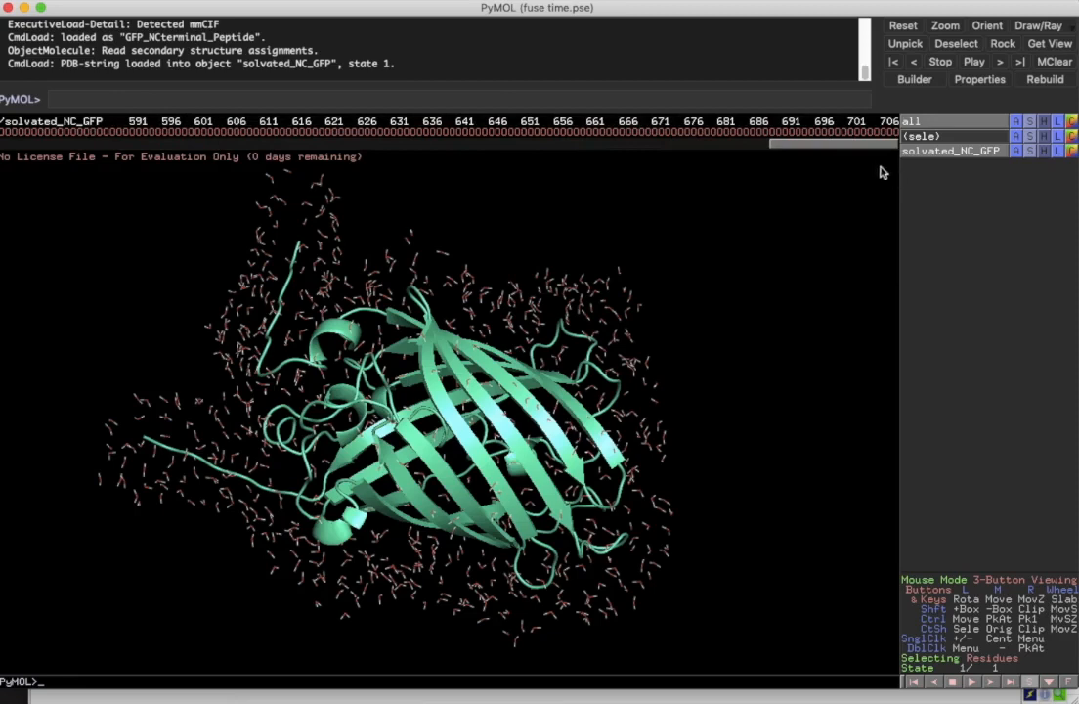
drag(798, 145, 487, 131)
drag(557, 148, 474, 150)
click(496, 131)
click(485, 133)
click(473, 133)
click(458, 133)
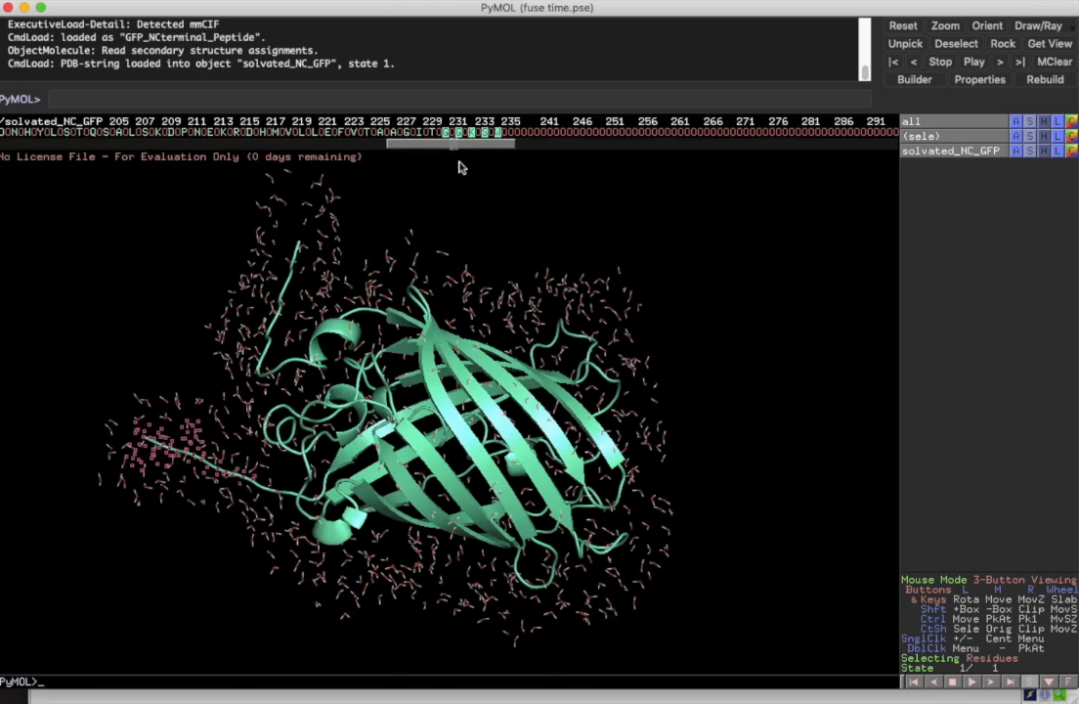
- Color the selected GGKSW residues by element with cyan carbons
click(1072, 137)
mouse_move(1042, 155)
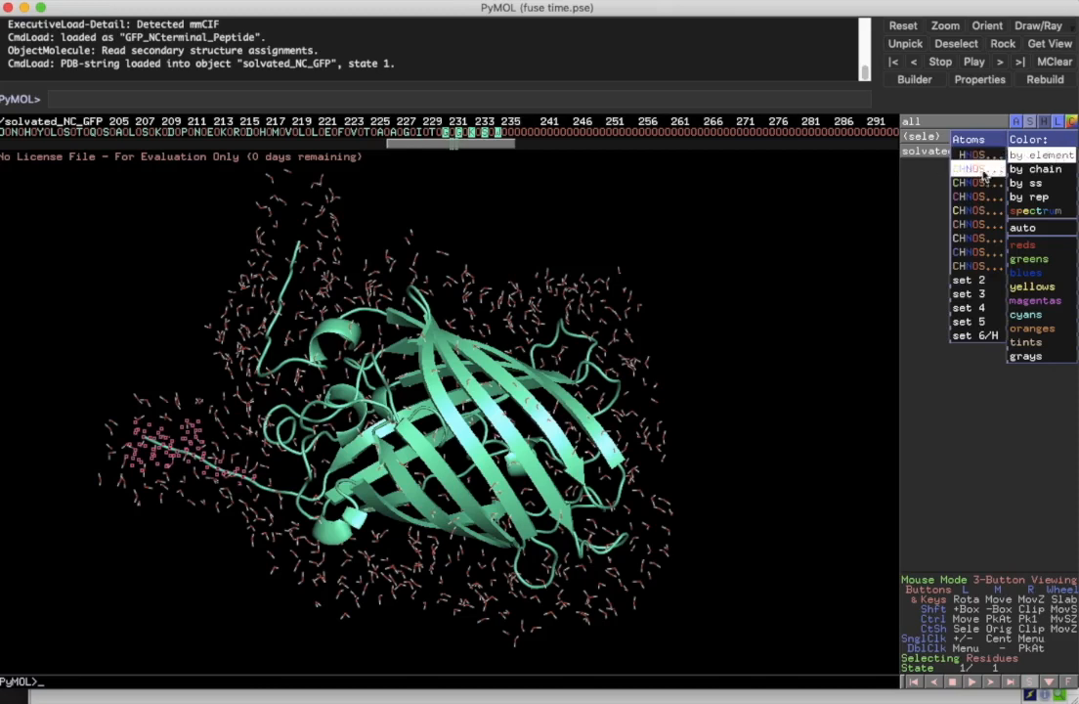
click(978, 198)
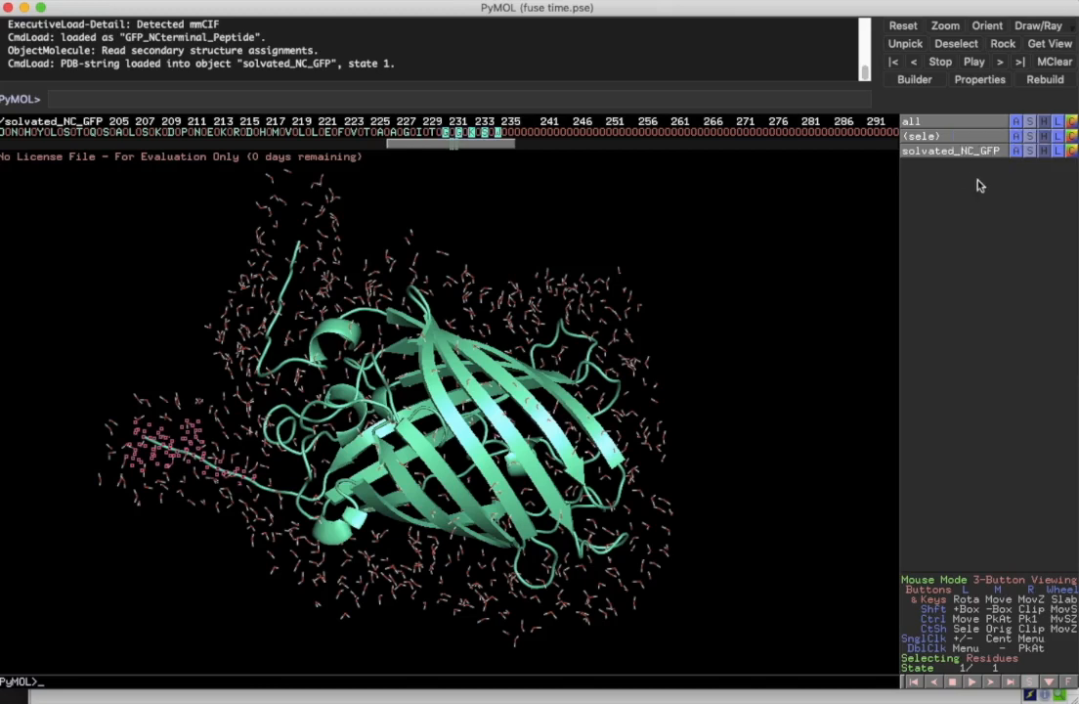
- Color the selected GGKSW residues by element with orange carbons
click(1073, 149)
mouse_move(1042, 155)
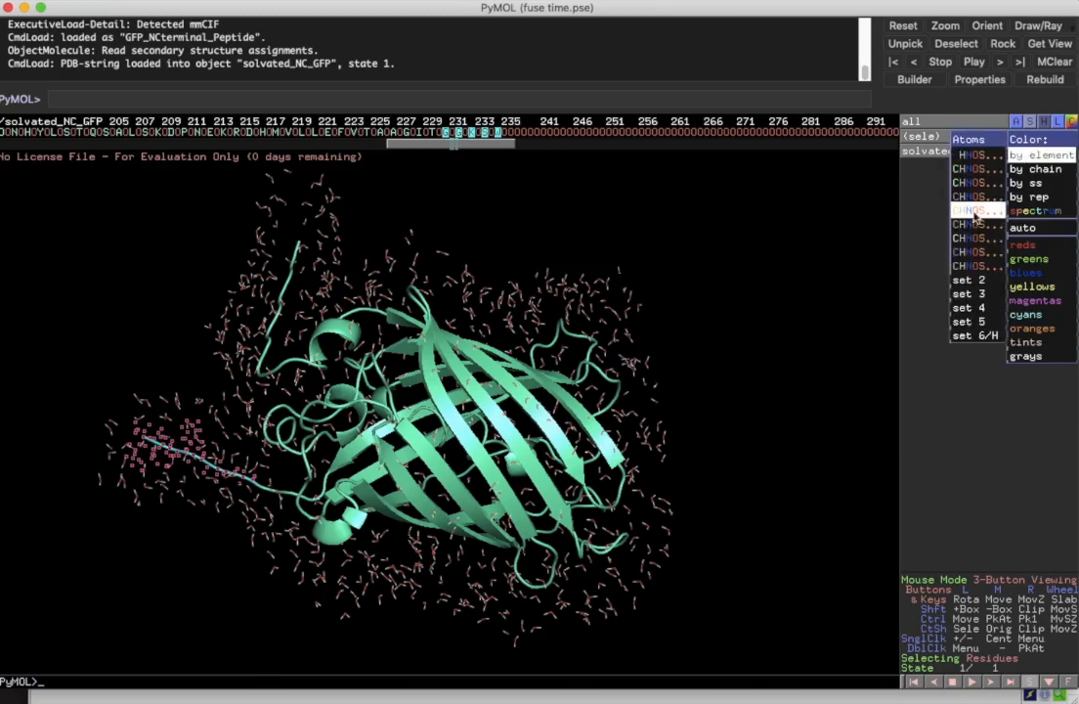
click(969, 264)
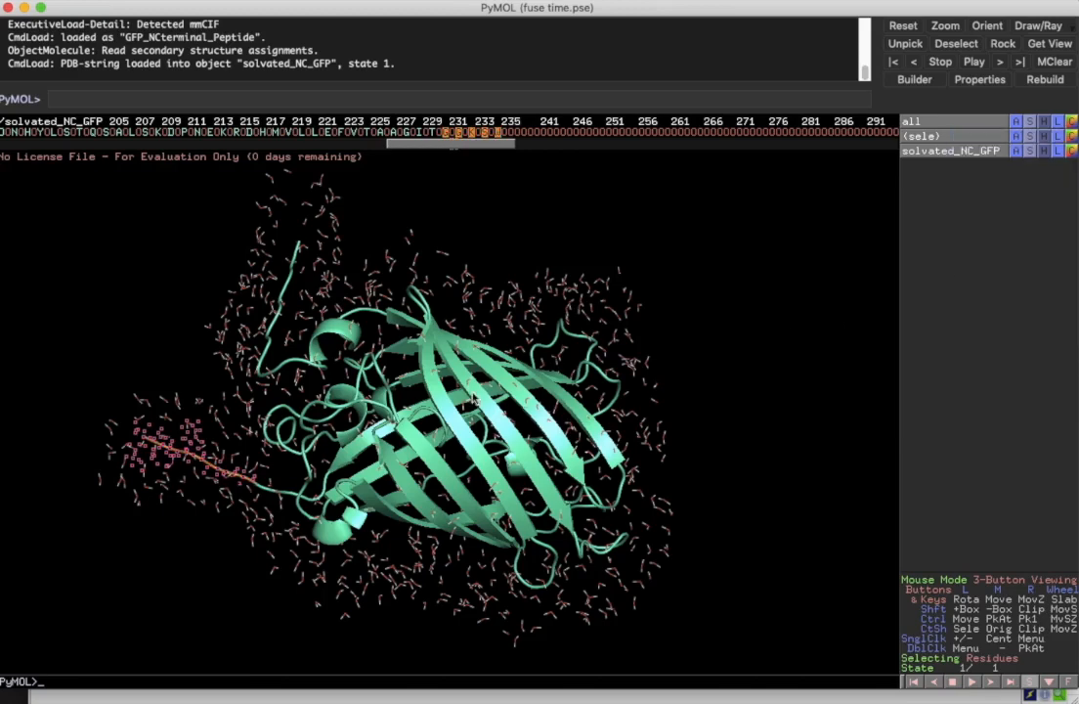
- Add the N-terminal MHHHHHH peptide residues of solvated_NC_GFP to the selection
drag(419, 144, 60, 154)
drag(125, 131, 165, 137)
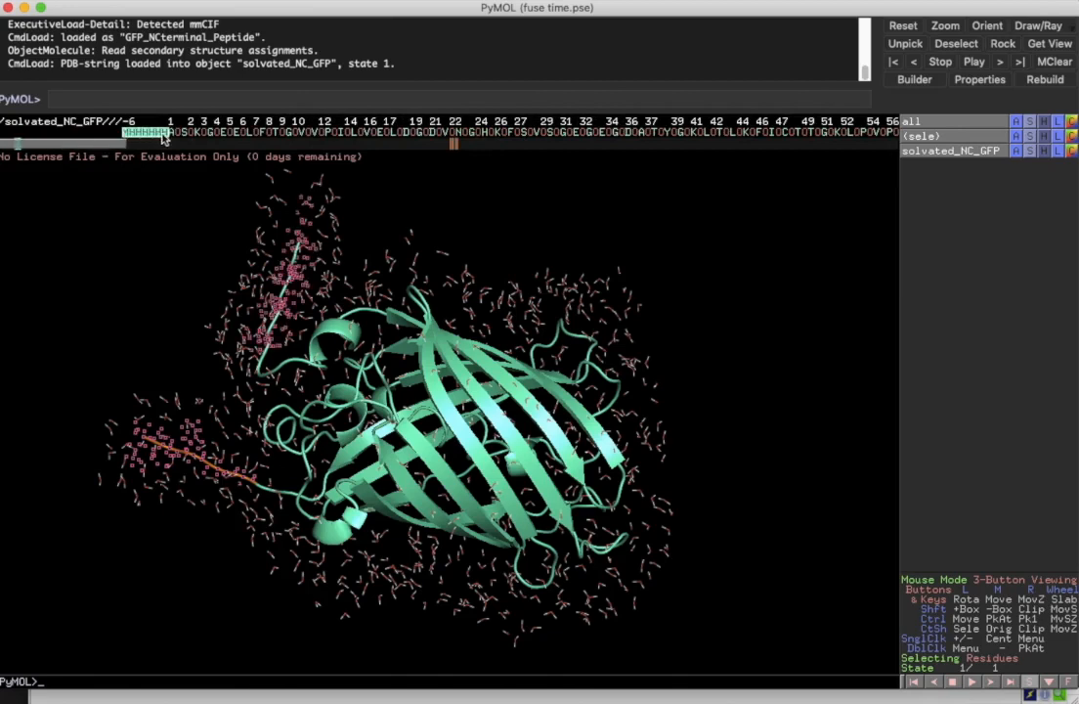
click(1073, 140)
mouse_move(1050, 158)
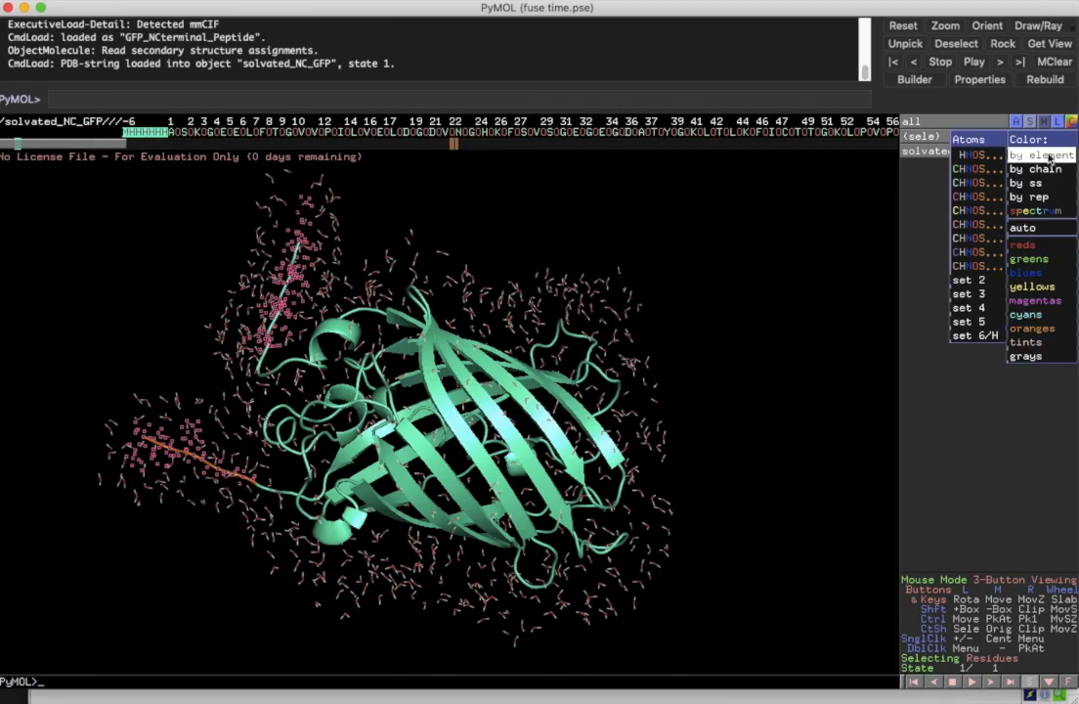
click(386, 154)
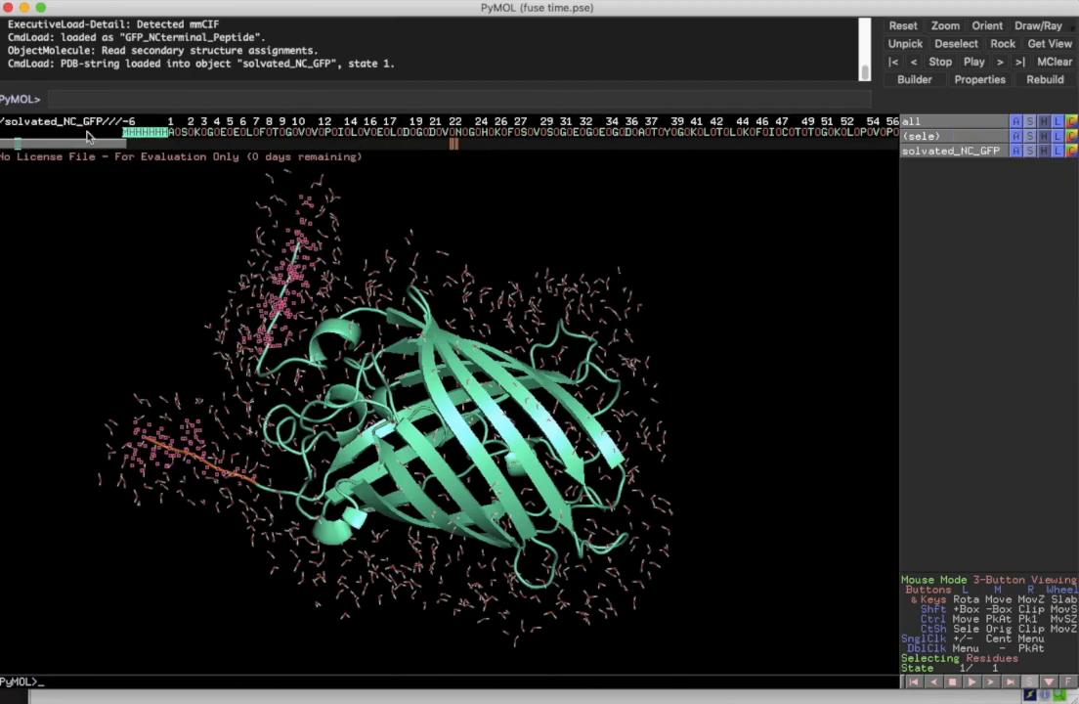
- Remove the C-terminal GGKSW residues from the selection, leaving only the N-terminal peptide selected
drag(88, 148, 502, 137)
click(507, 135)
click(518, 135)
click(529, 135)
drag(456, 144, 78, 110)
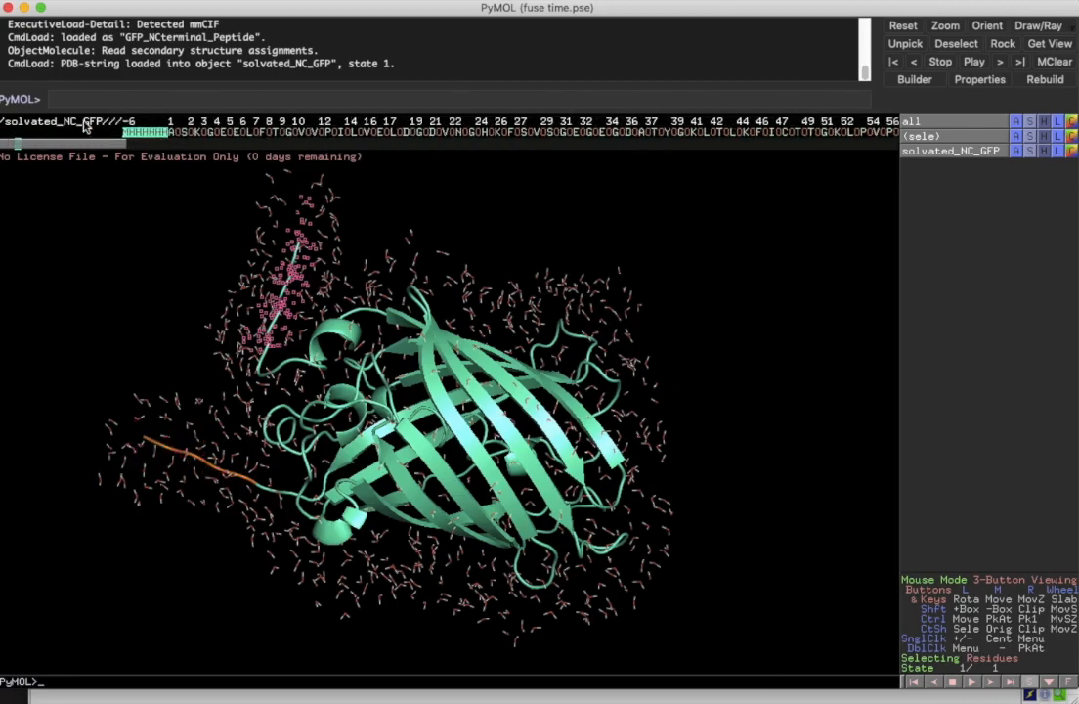
- Color the selected N-terminal MHHHHHH residues by element with slate-blue carbons, and clear the selection
click(1072, 136)
mouse_move(1043, 157)
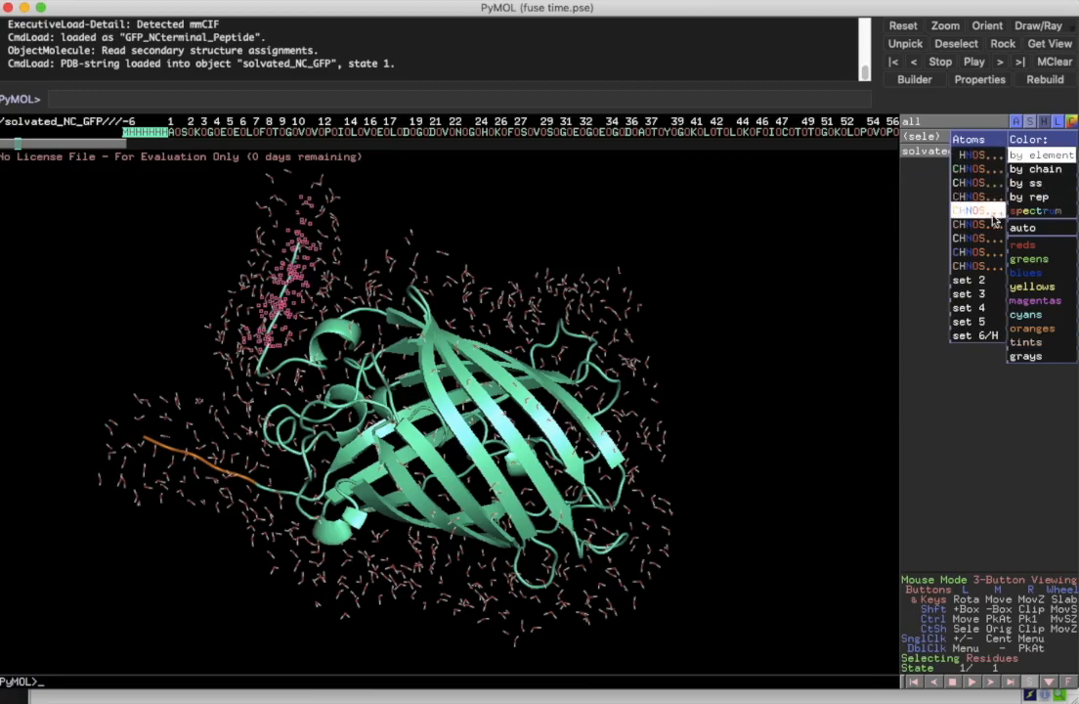
click(994, 215)
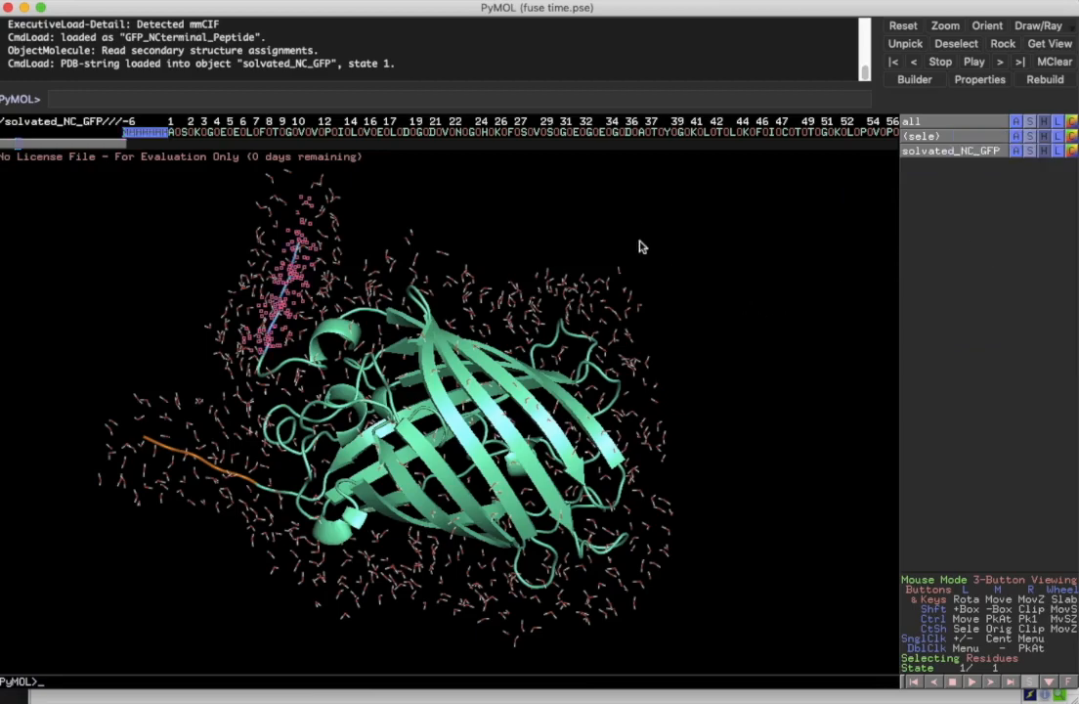
click(631, 219)
drag(632, 219, 415, 454)
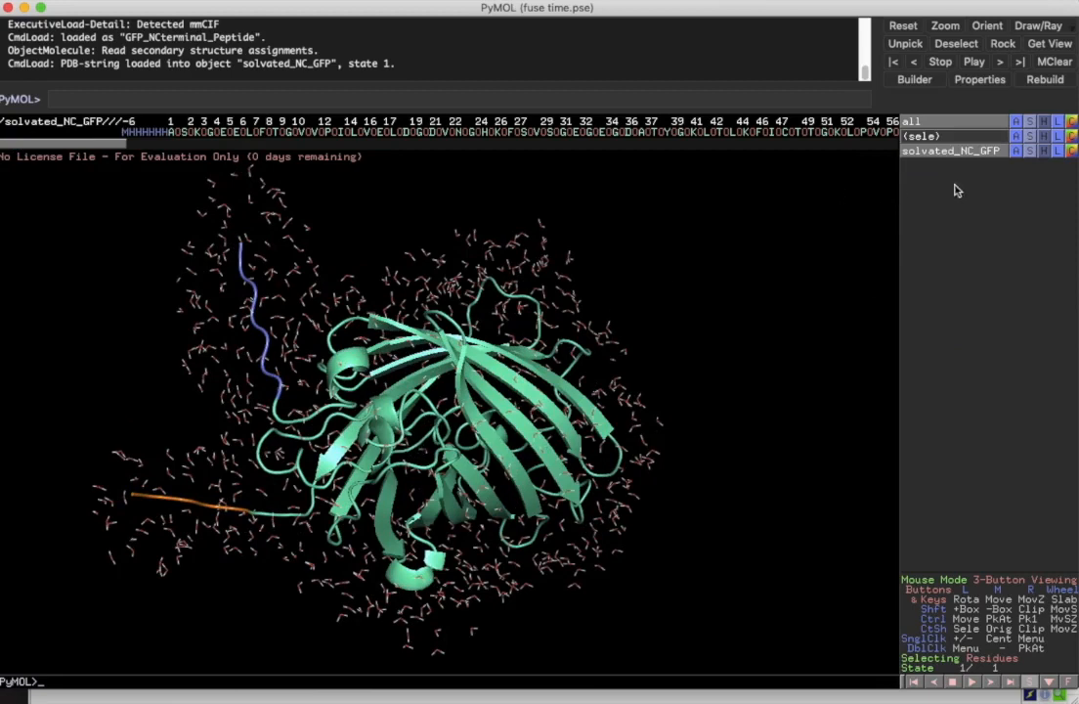
- Show the main chain of all objects as sticks
click(1031, 123)
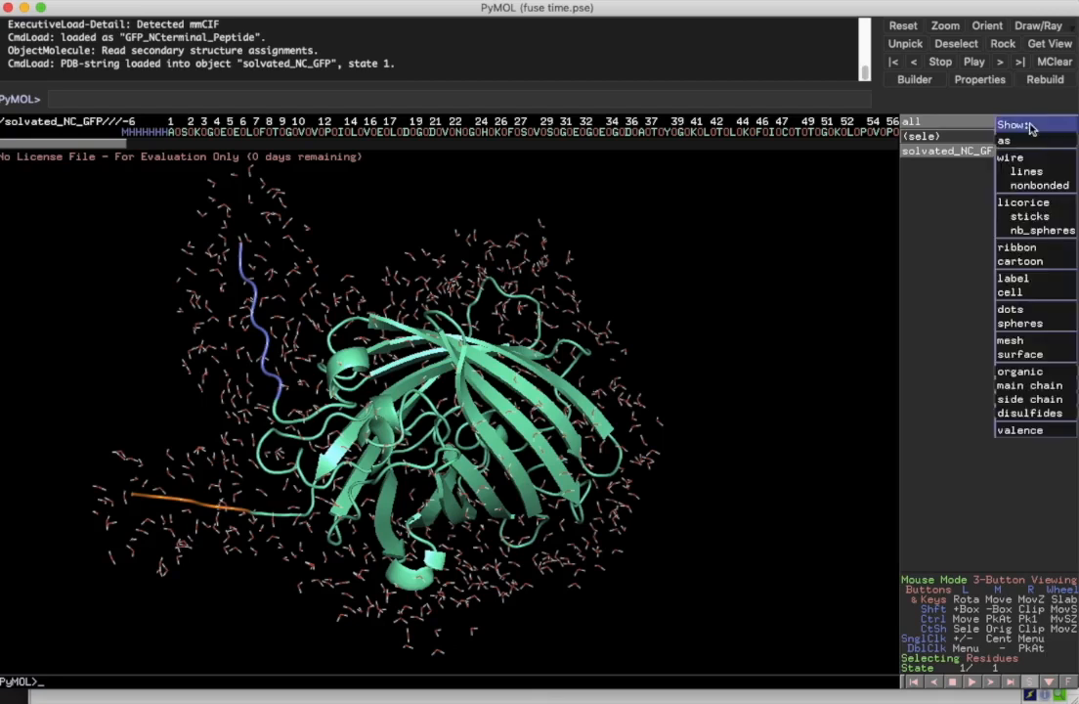
mouse_move(1032, 384)
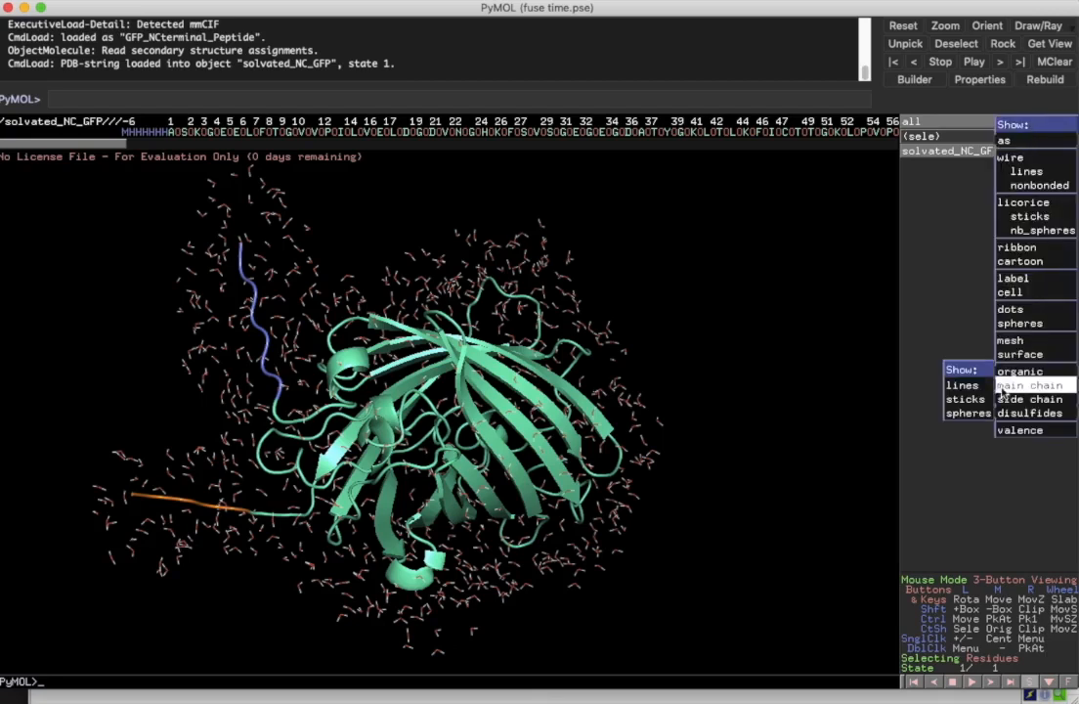
click(964, 399)
drag(430, 516, 343, 415)
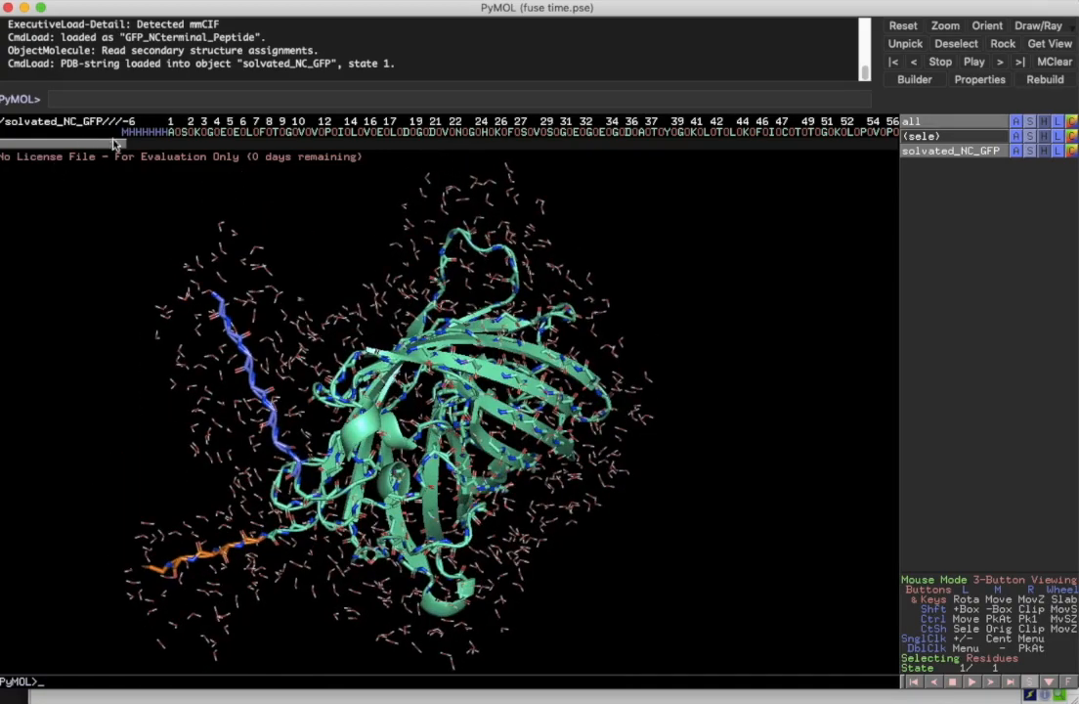
- Select the N-terminal MHHHHHH residues of solvated_NC_GFP
drag(123, 131, 502, 164)
click(425, 134)
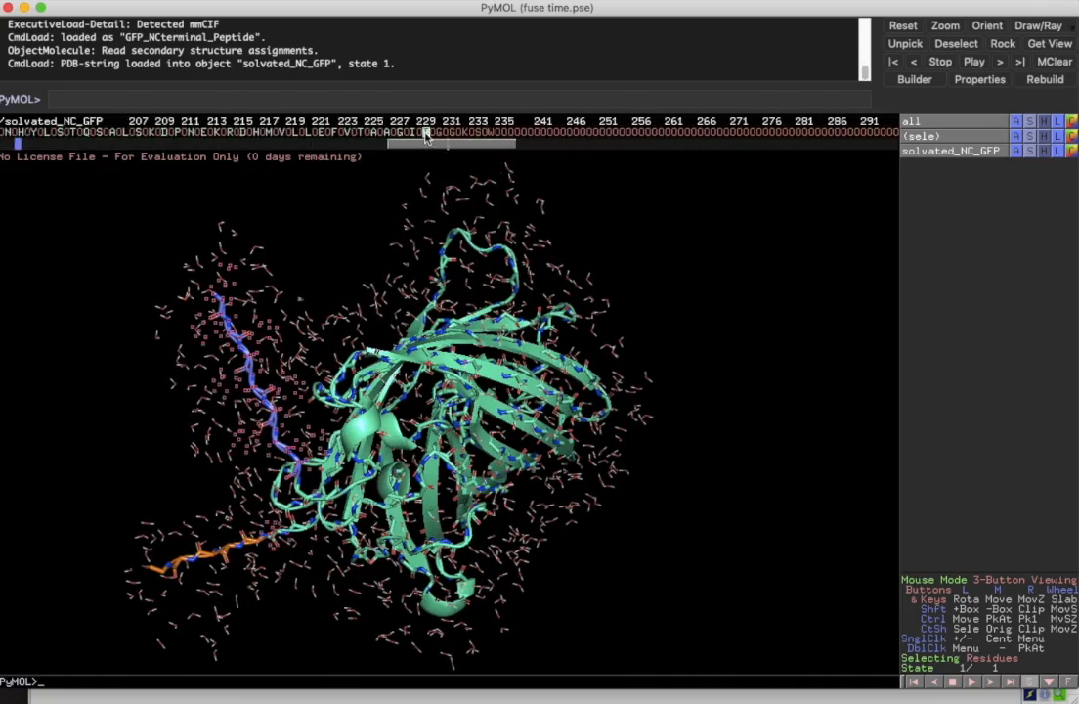
click(411, 133)
click(400, 133)
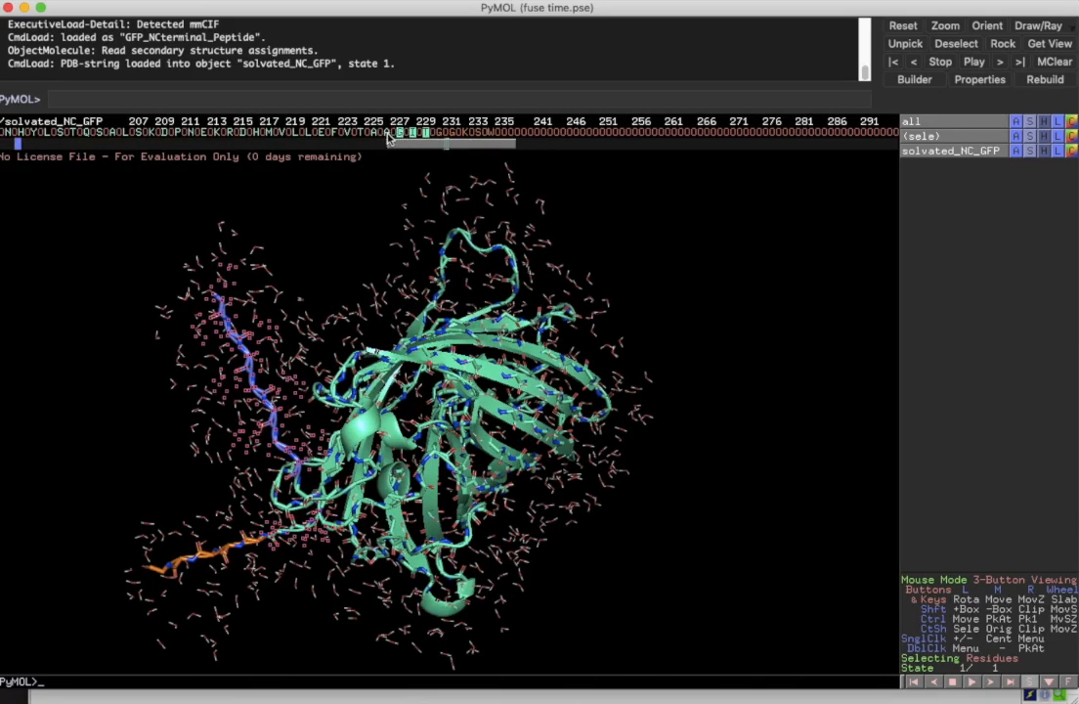
click(400, 133)
click(413, 133)
click(426, 133)
- Add the C-terminal GGKSW residues to the current selection alongside the N-terminal peptide
click(440, 133)
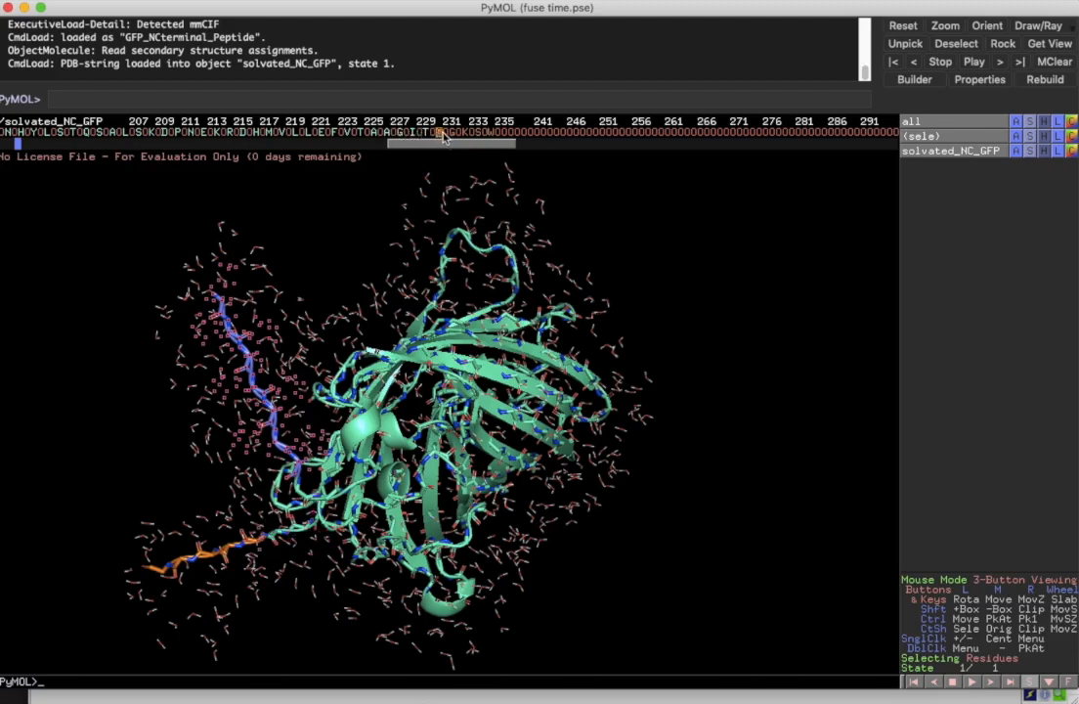
click(453, 133)
click(467, 133)
click(479, 133)
click(493, 133)
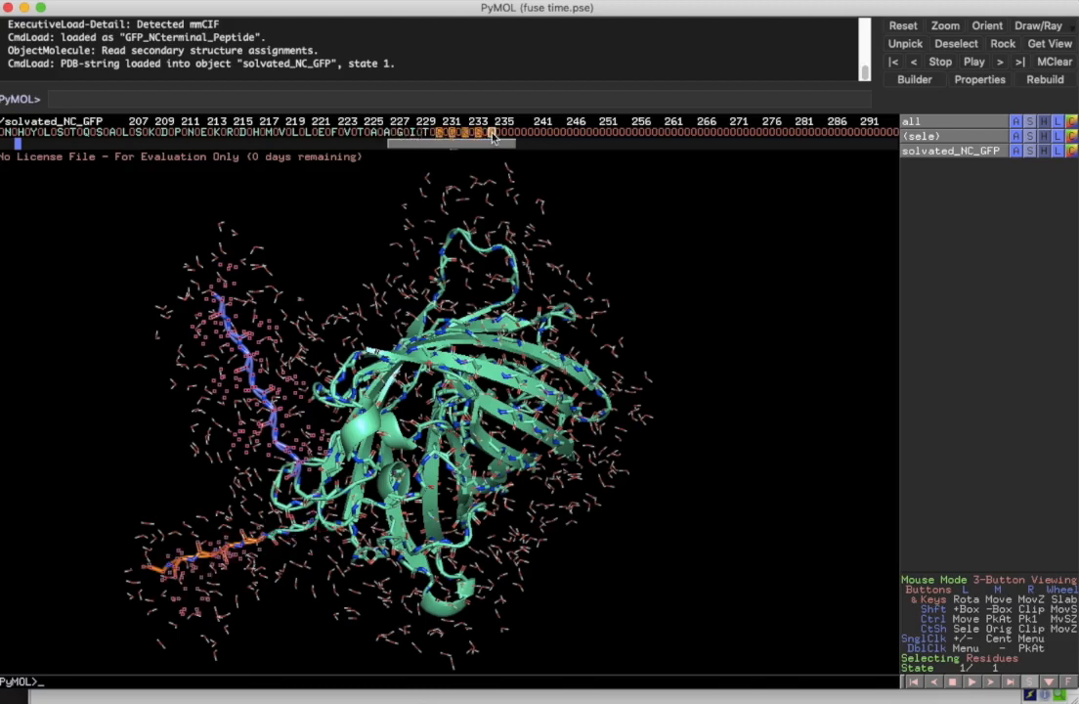
- Show the side chains of both selected terminal peptides as sticks, and clear the selection
click(1029, 136)
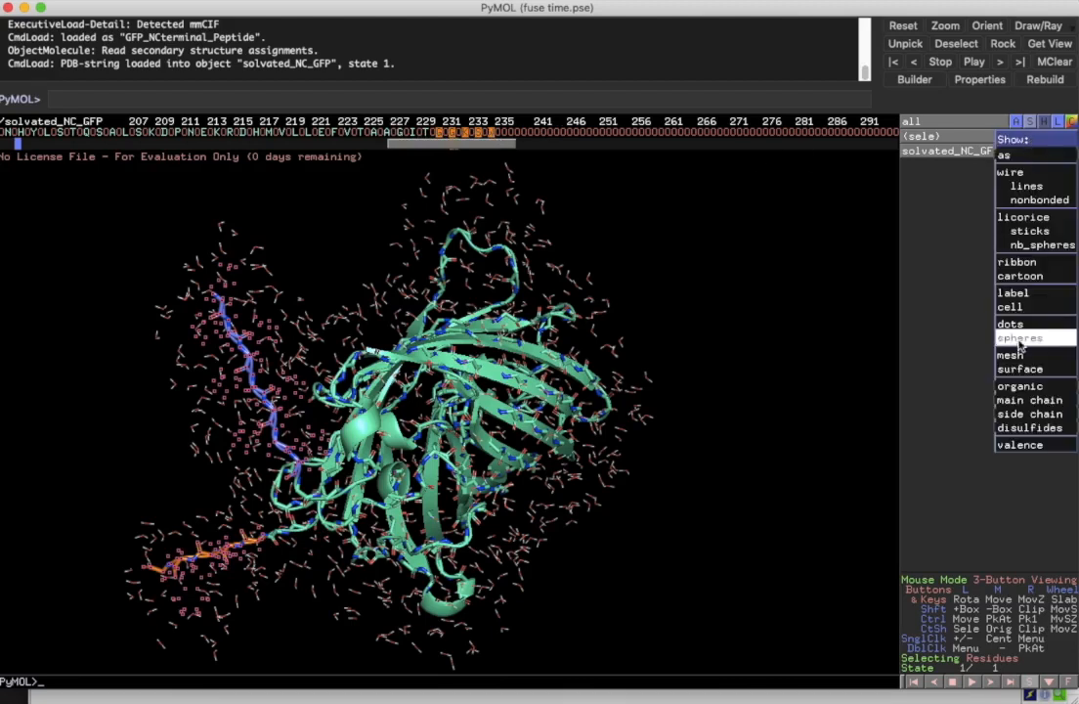
mouse_move(1026, 413)
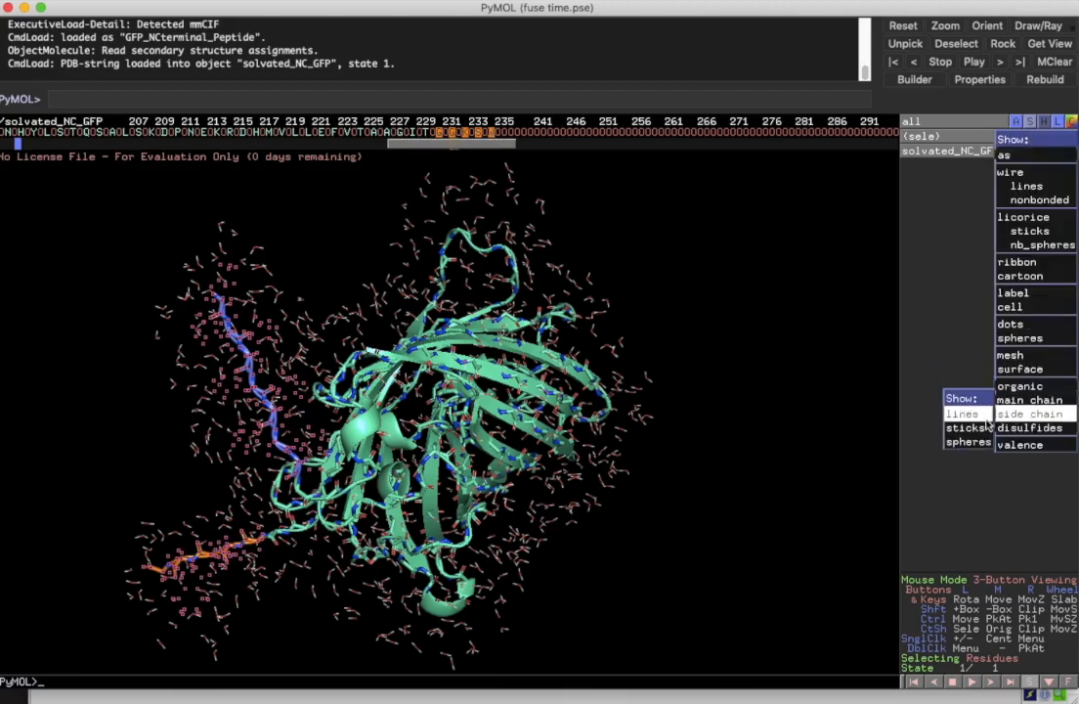
click(982, 427)
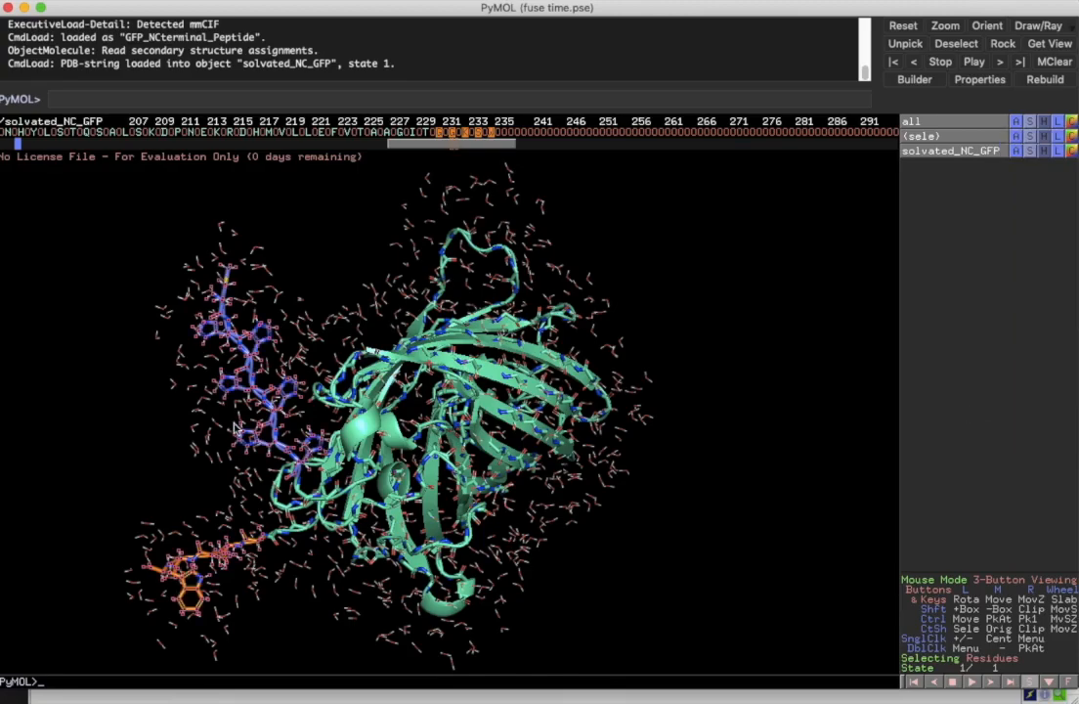
click(145, 420)
drag(145, 420, 362, 252)
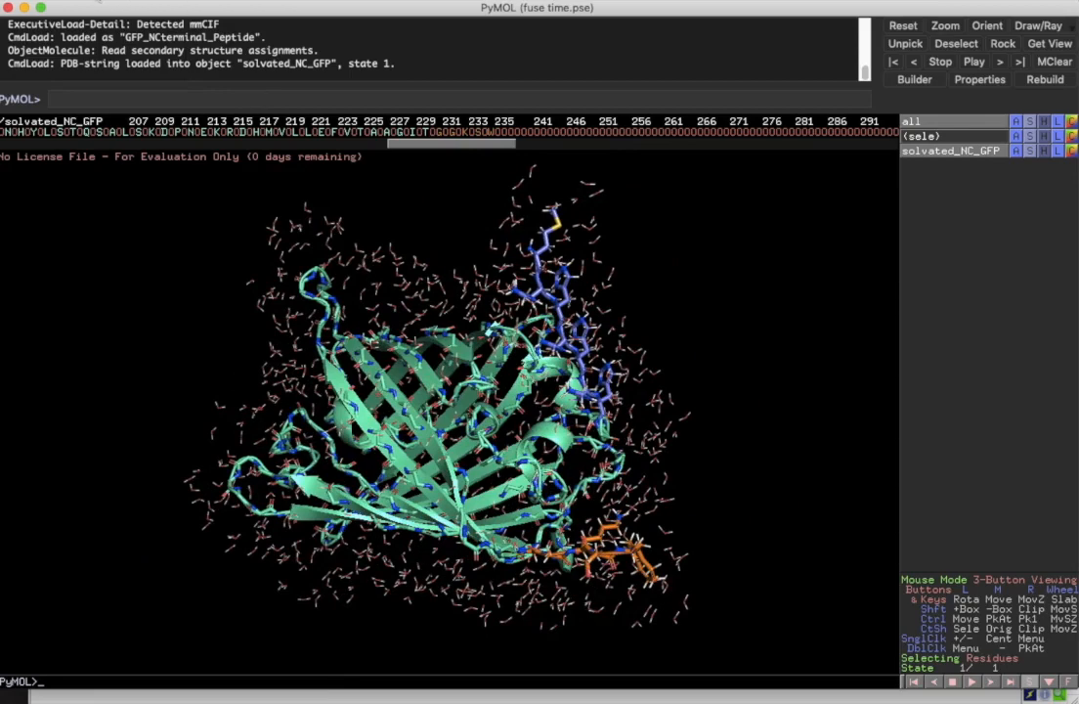
- Check the sculpting options for cycles per update and energy terms
click(97, 1)
mouse_move(89, 46)
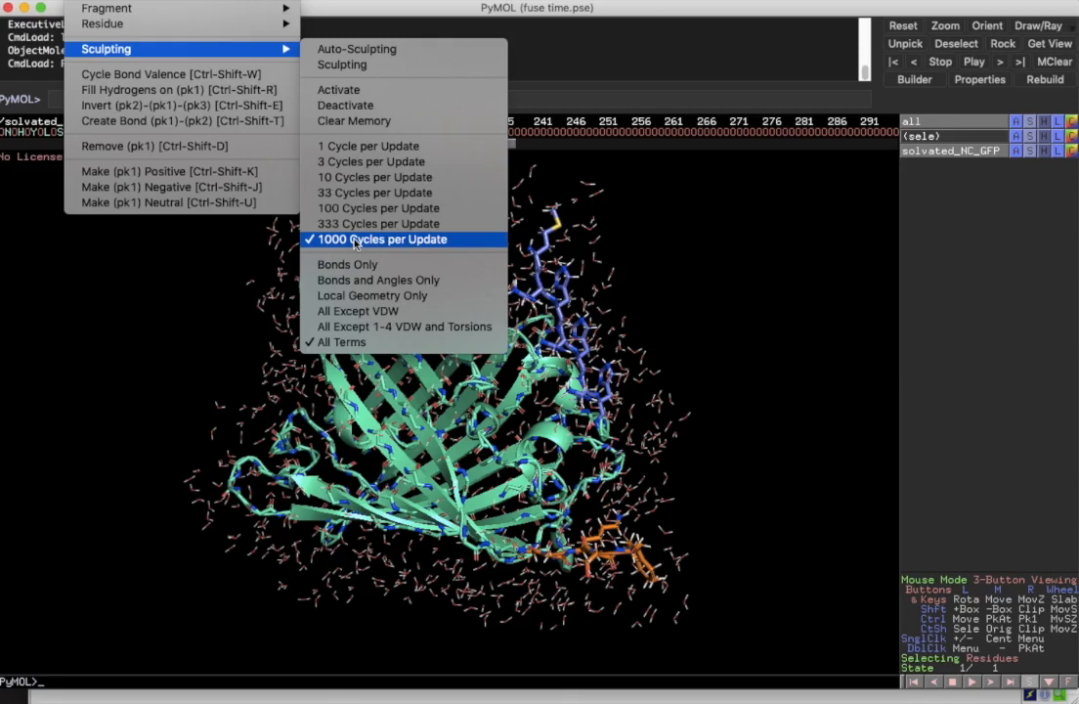
click(229, 340)
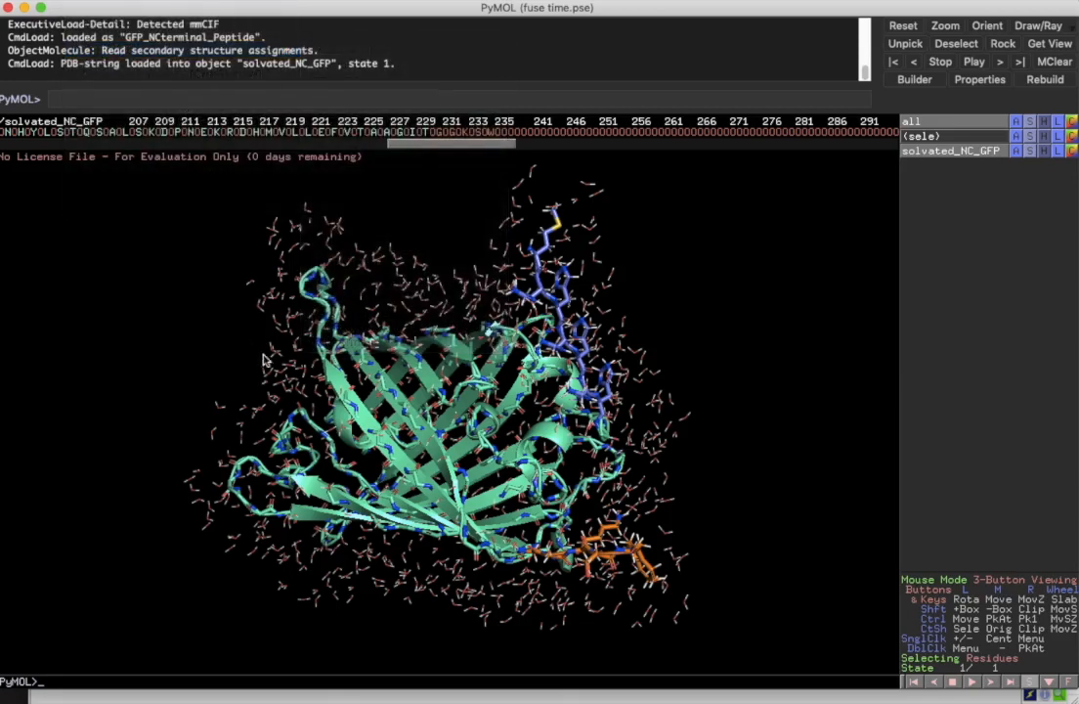
- Start the Sculpting wizard and pick the alpha carbon of ALA 1, where the N-terminal peptide joins GFP, as the center atom
drag(309, 391, 383, 374)
middle_drag(394, 368, 586, 376)
drag(587, 376, 507, 407)
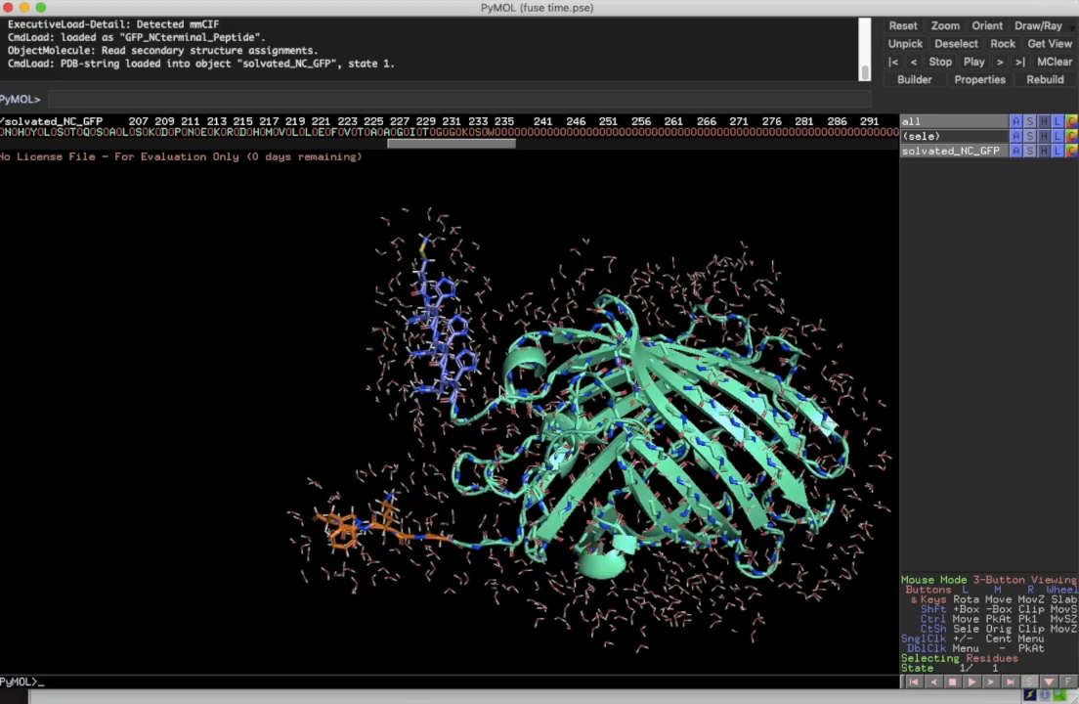
click(371, 1)
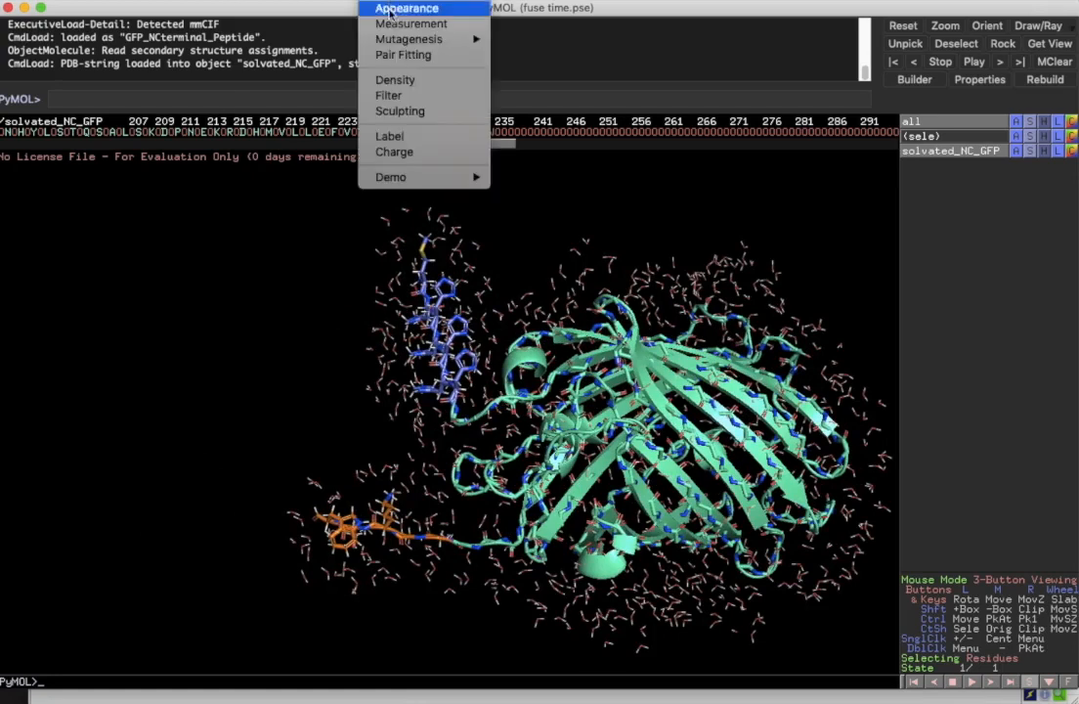
click(404, 113)
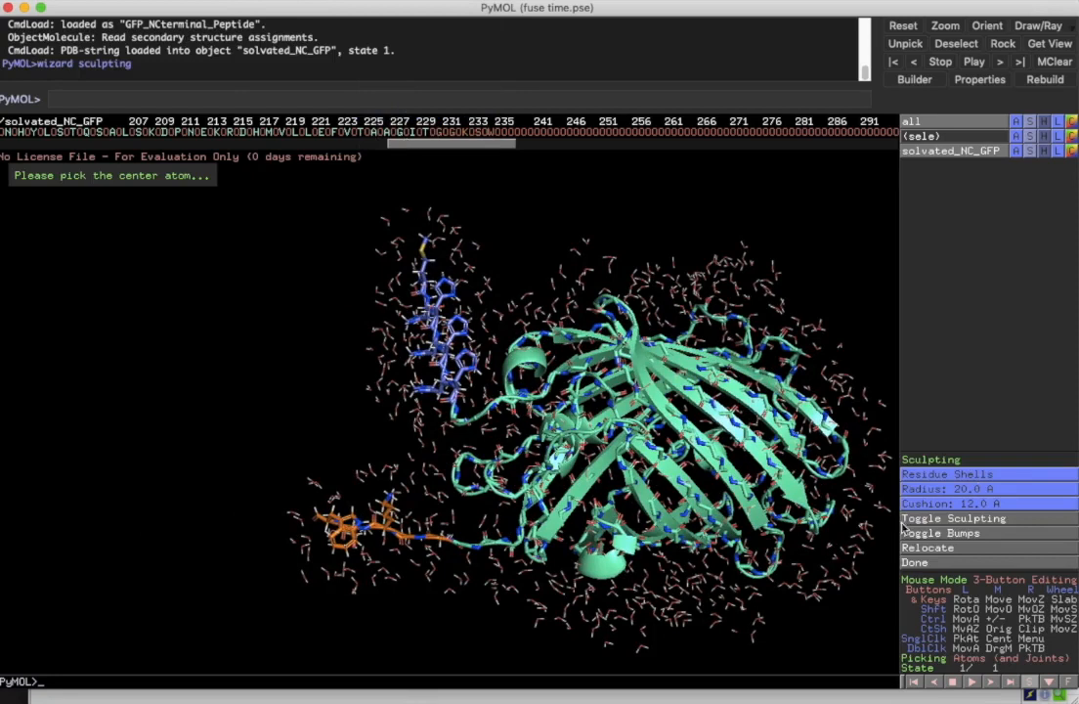
click(454, 423)
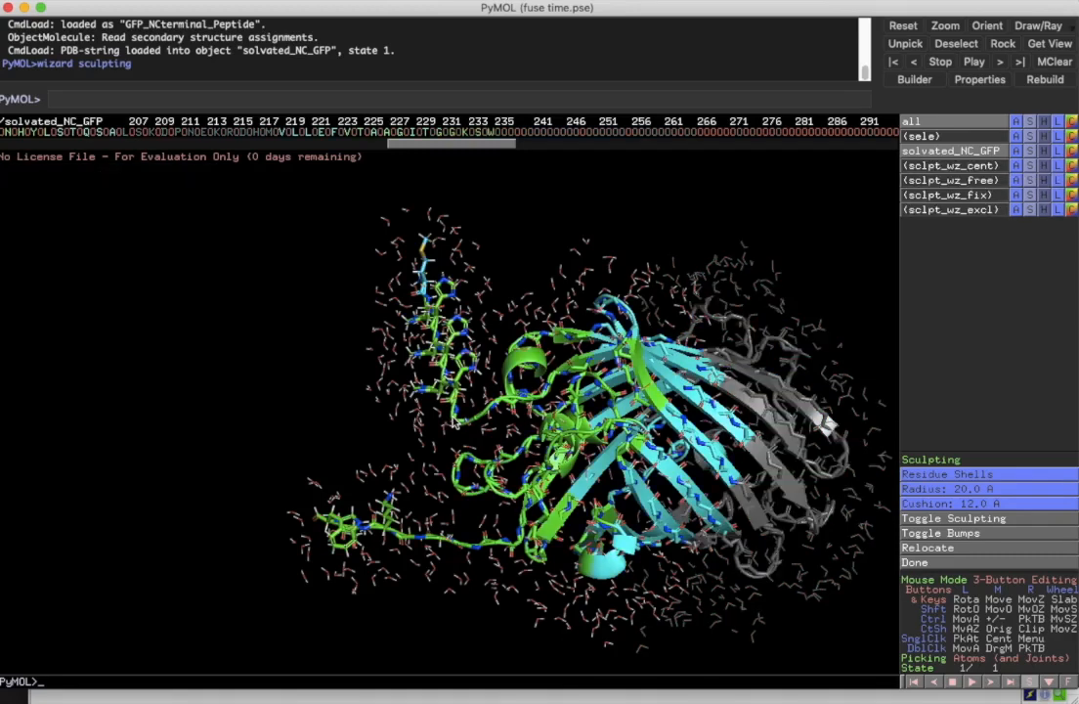
click(455, 422)
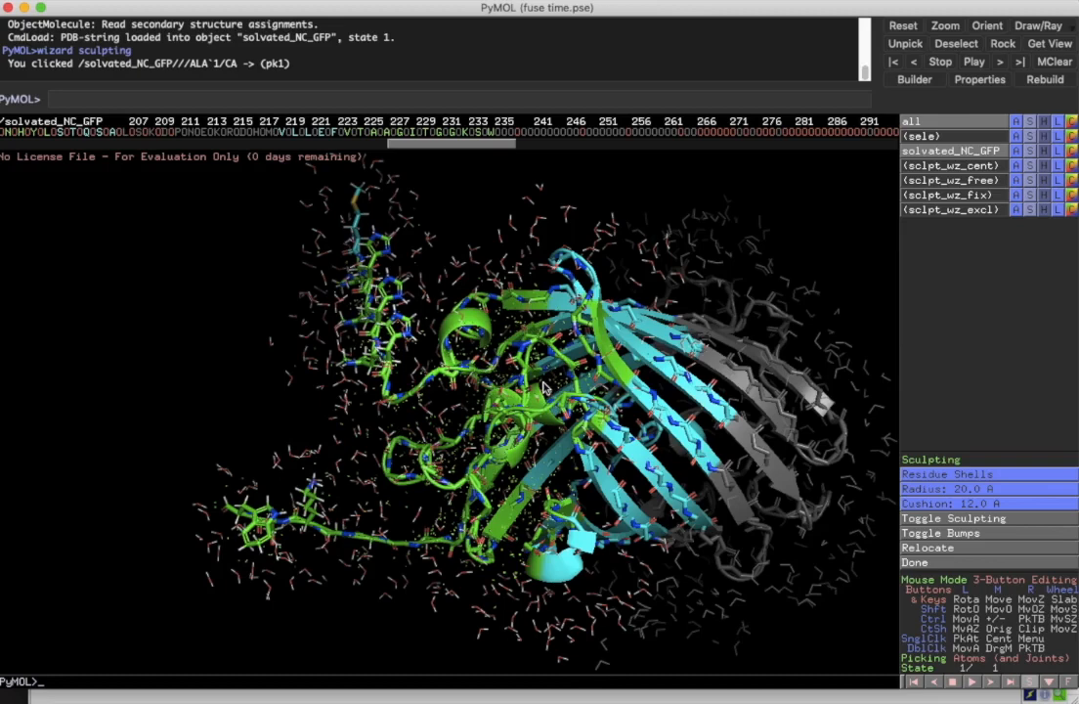
- Reduce the sculpting radius to 10.0 Å, let the structure relax, and close the Sculpting wizard
drag(545, 388, 472, 333)
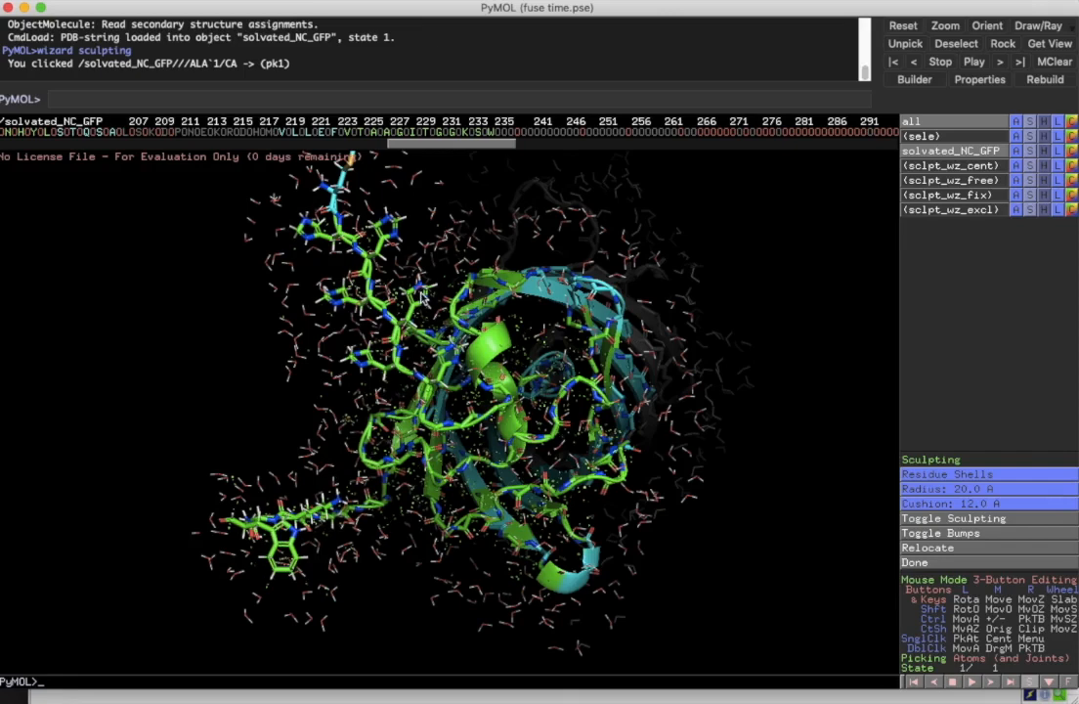
drag(422, 297, 421, 298)
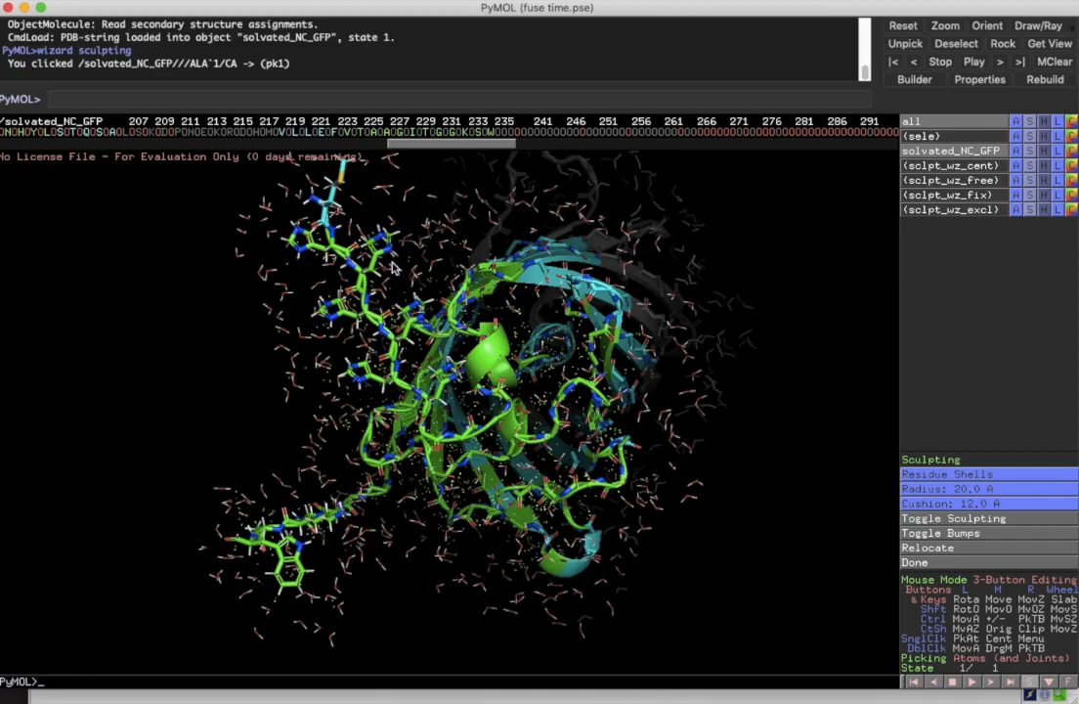
drag(392, 266, 293, 299)
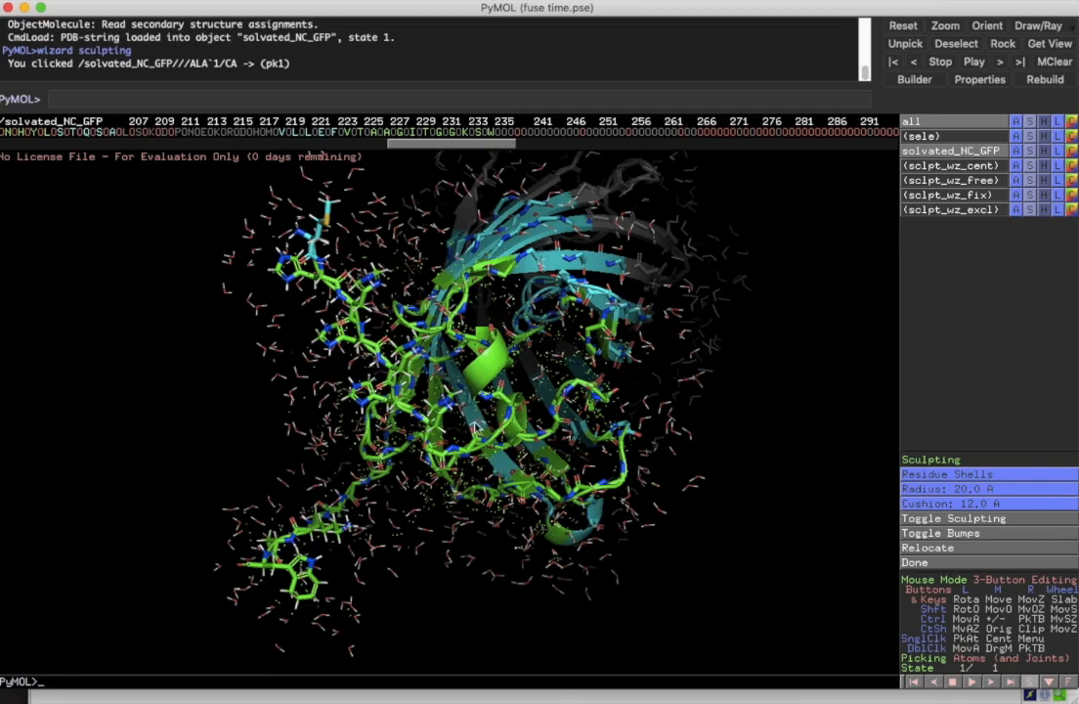
click(934, 490)
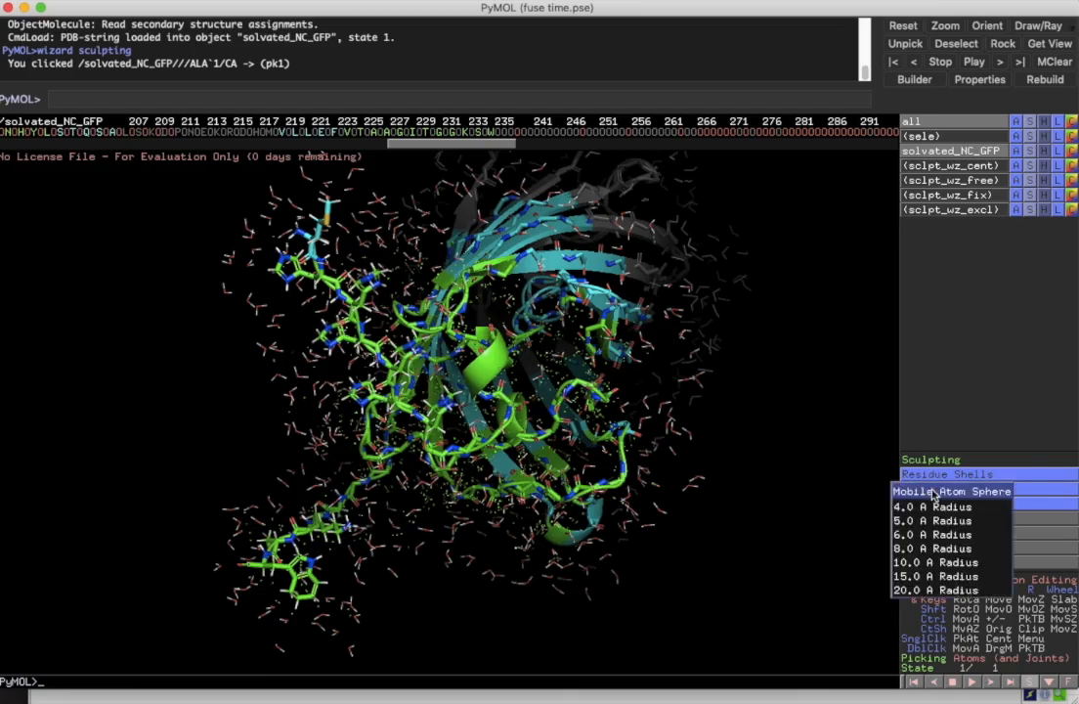
click(931, 563)
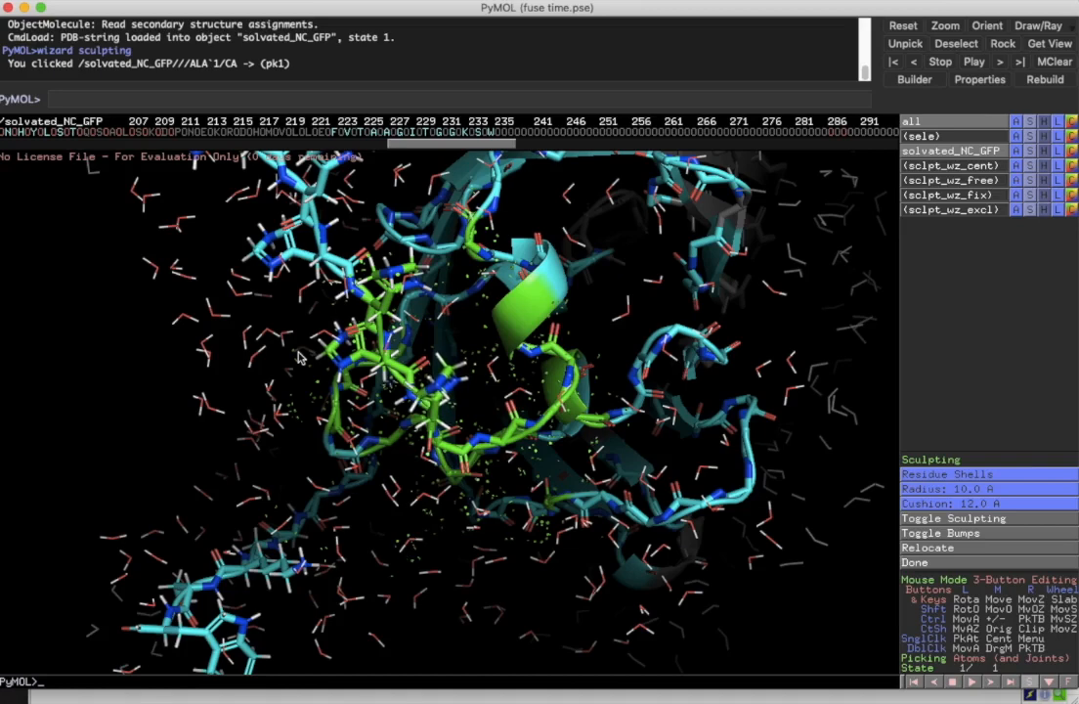
click(948, 565)
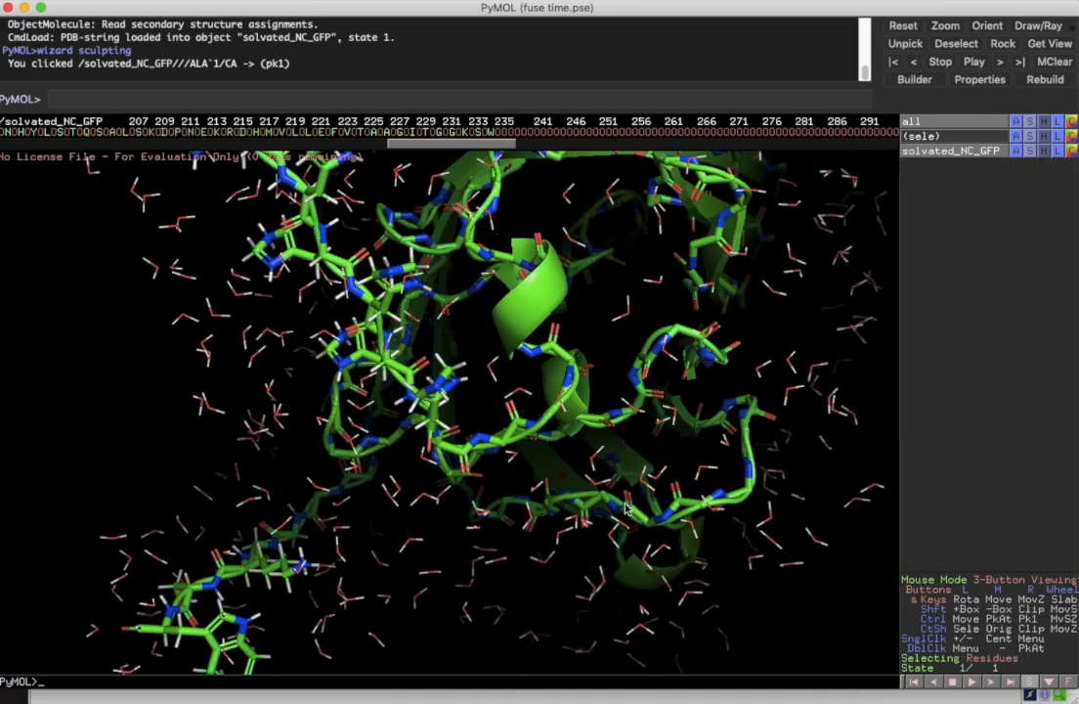
- Show the cartoon representation for solvated_NC_GFP
right_drag(626, 509, 627, 342)
drag(509, 304, 410, 225)
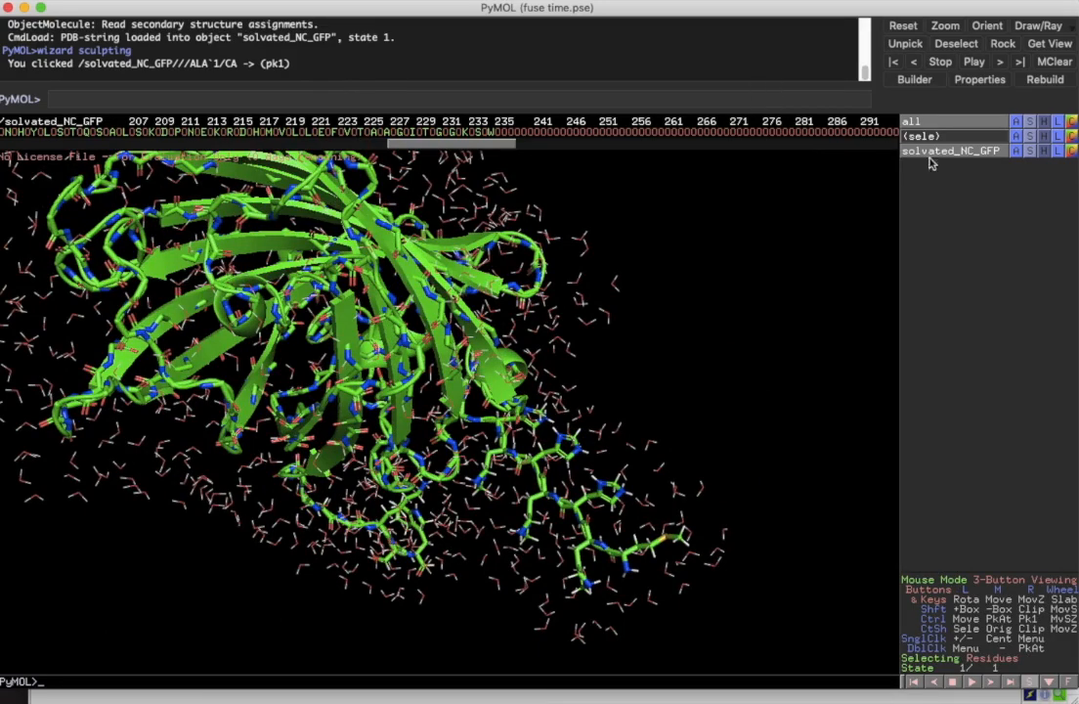
click(1030, 150)
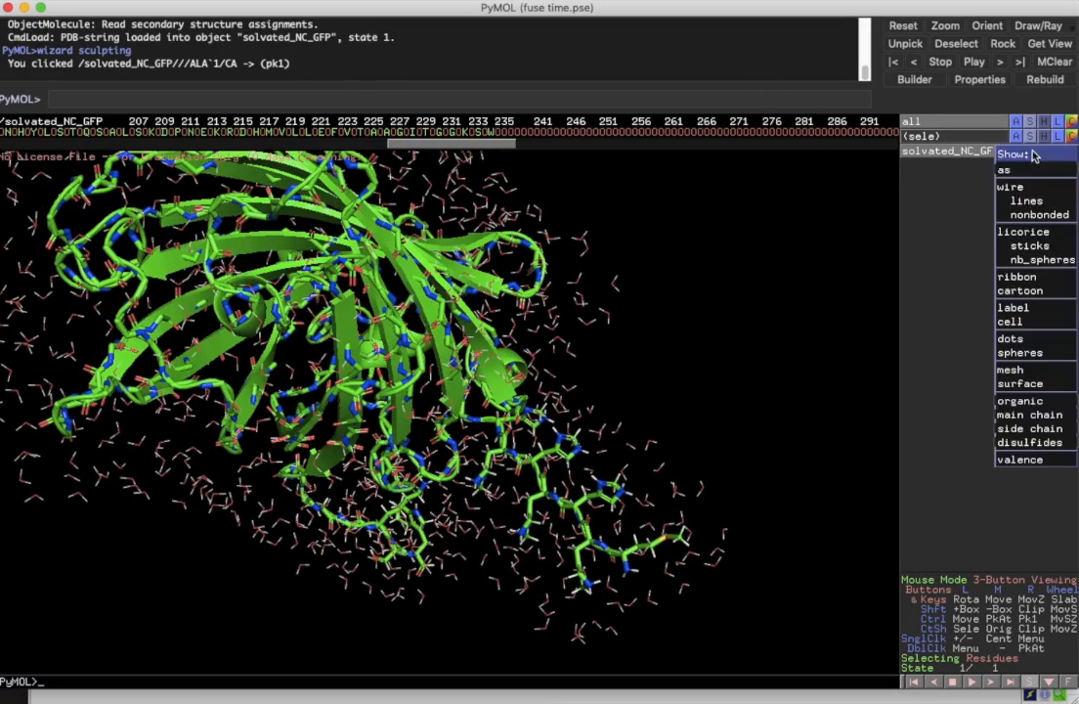
click(1029, 293)
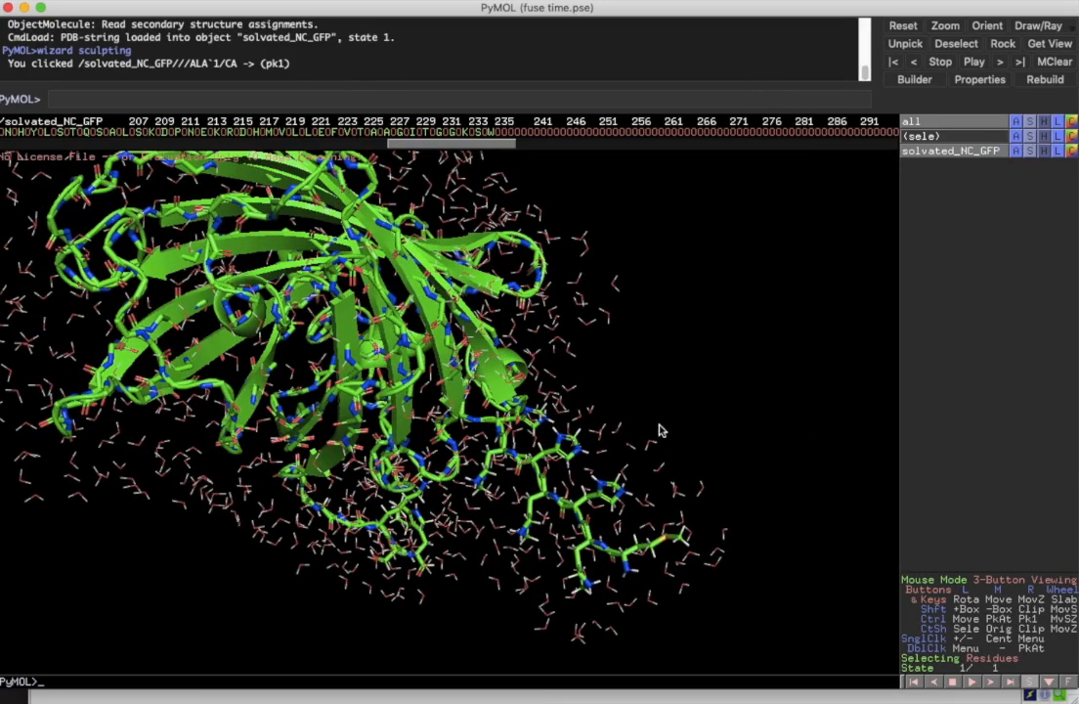
- Examine the sculpted, solvated GFP and its two terminal peptides from several sides
drag(456, 467, 494, 467)
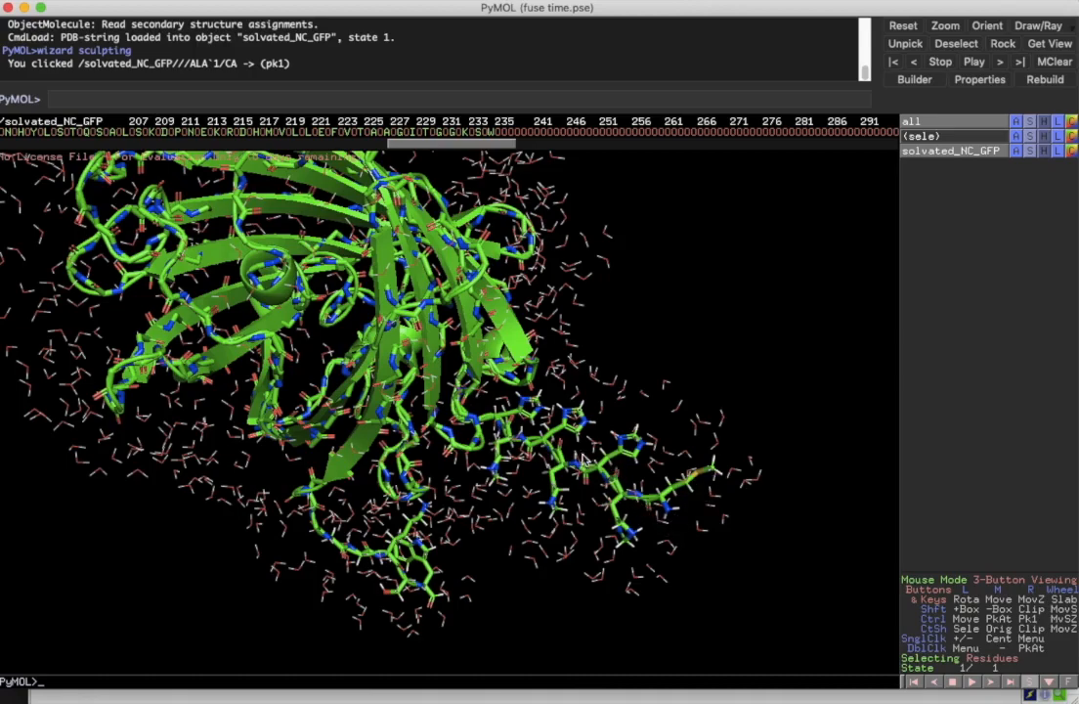
drag(467, 496, 519, 388)
right_drag(501, 461, 452, 421)
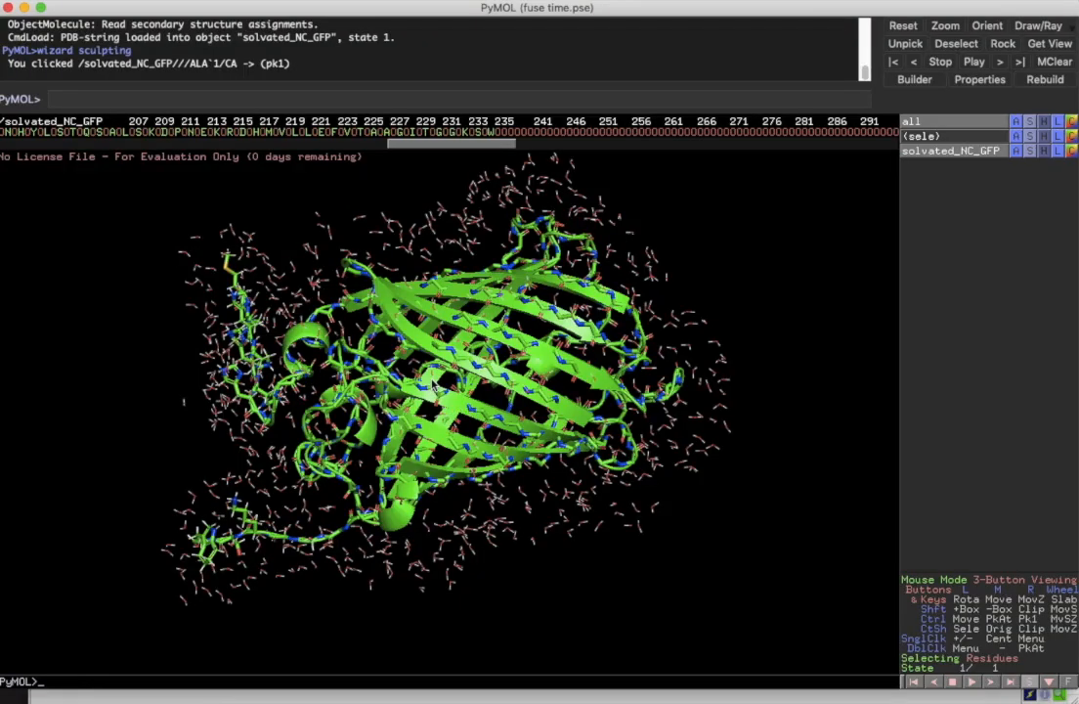
drag(344, 382, 447, 447)
drag(515, 515, 436, 318)
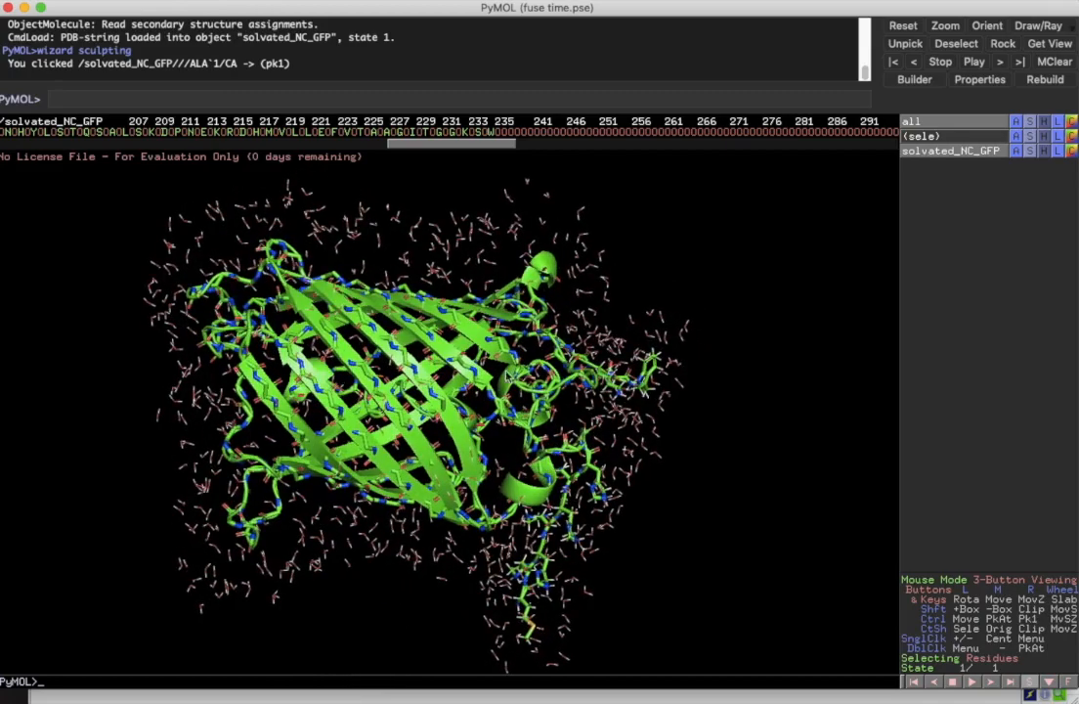
drag(178, 341, 506, 431)
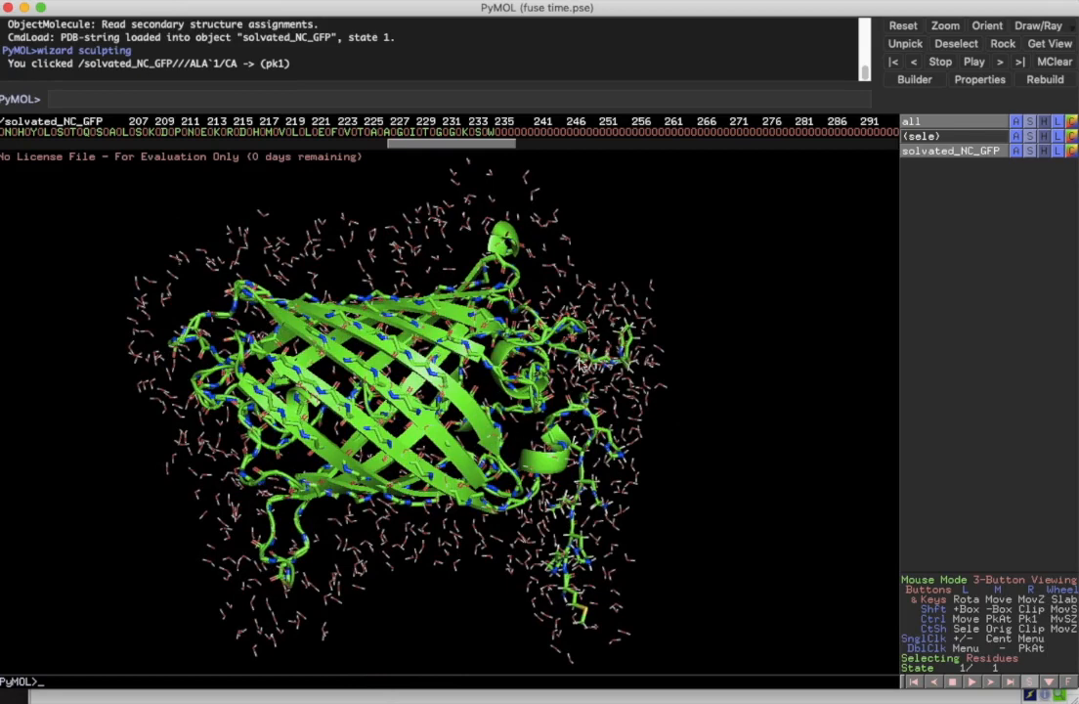